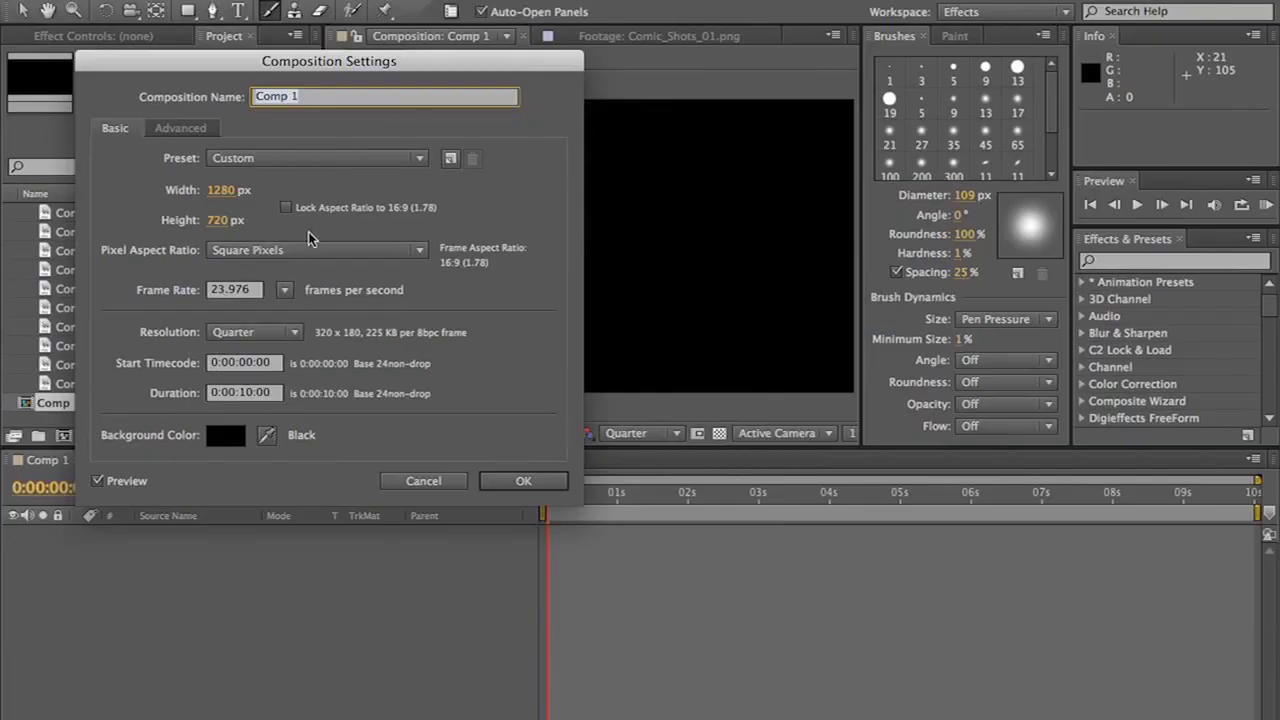
# - Name the 1280 × 720 composition Main Comp
pyautogui.moveTo(323, 95); pyautogui.dragTo(176, 97)
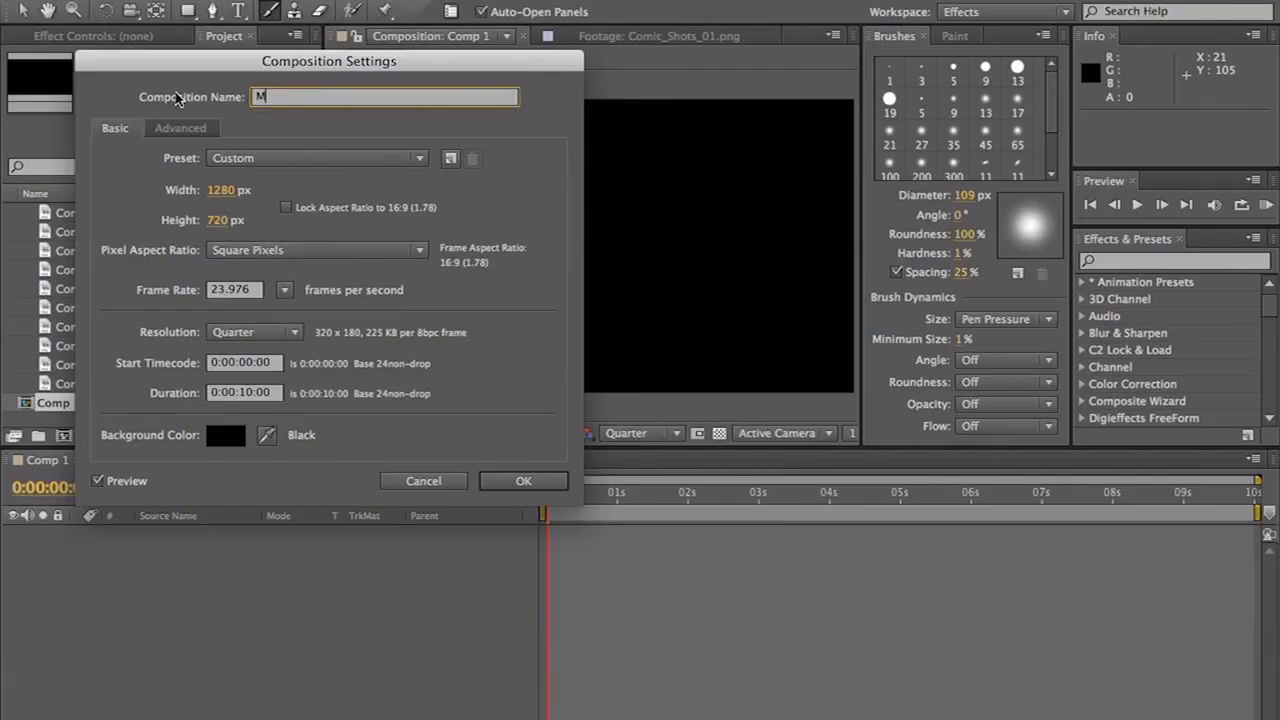
pyautogui.press('Return')
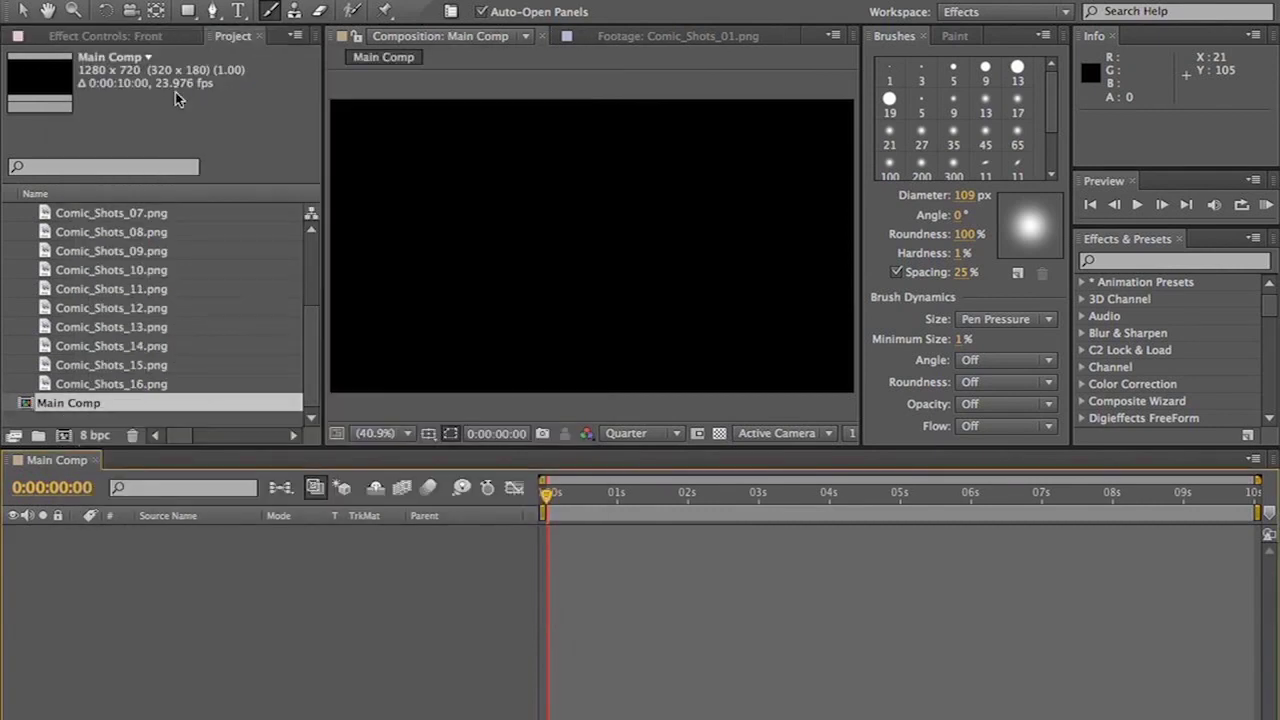
# - Preview the first comic stills and create separate compositions from Comic_Shots_01.png and Comic_Shots_03.png
pyautogui.scroll(3, 88, 366)
pyautogui.doubleClick(118, 232)
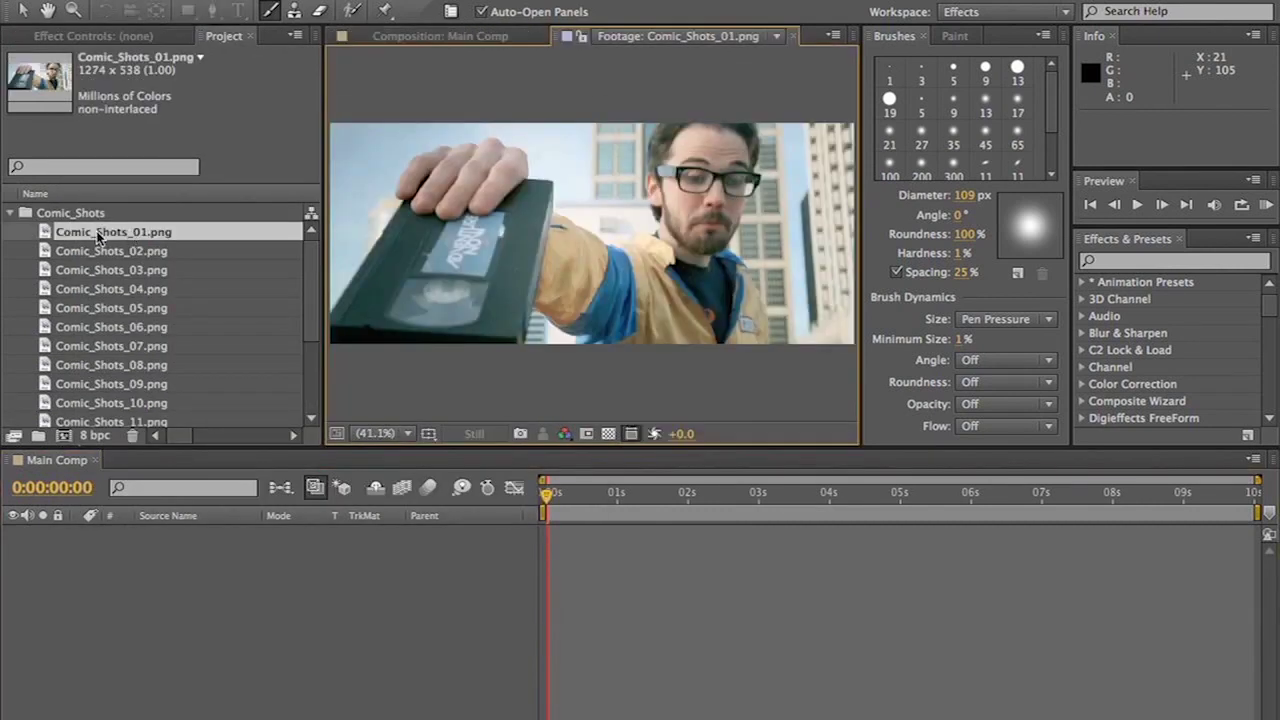
pyautogui.moveTo(95, 235); pyautogui.dragTo(64, 436)
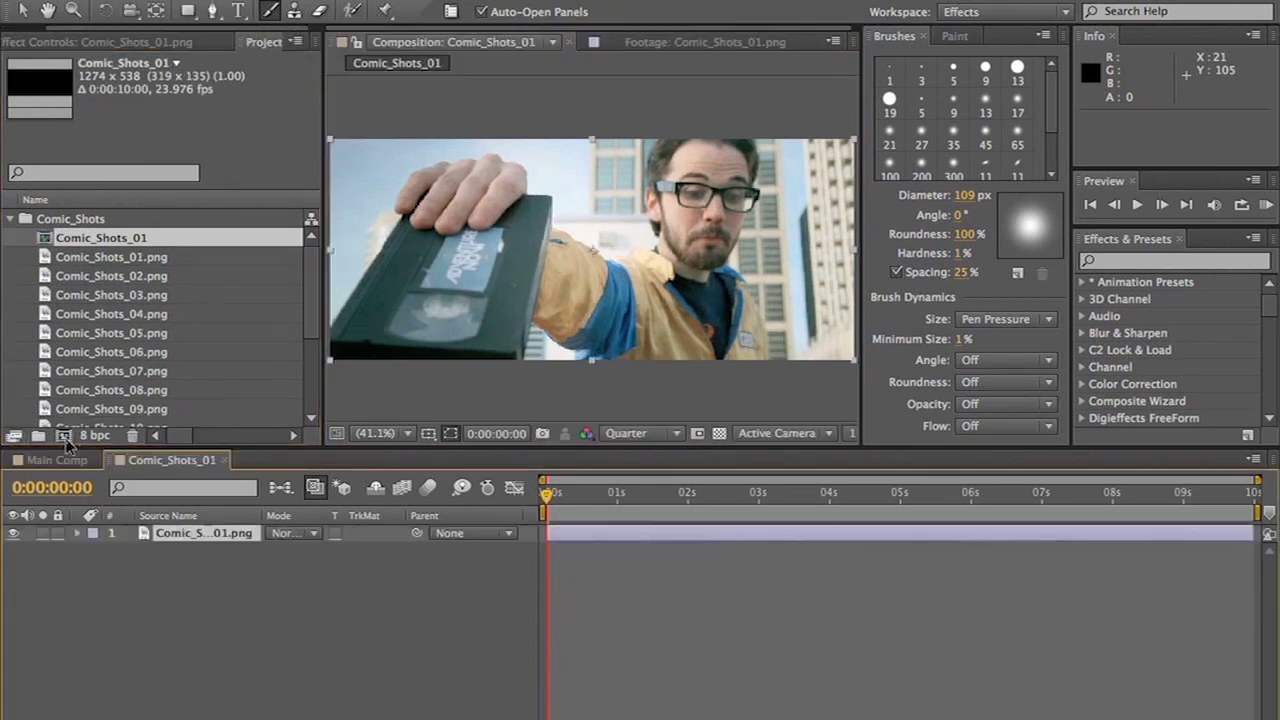
pyautogui.doubleClick(120, 276)
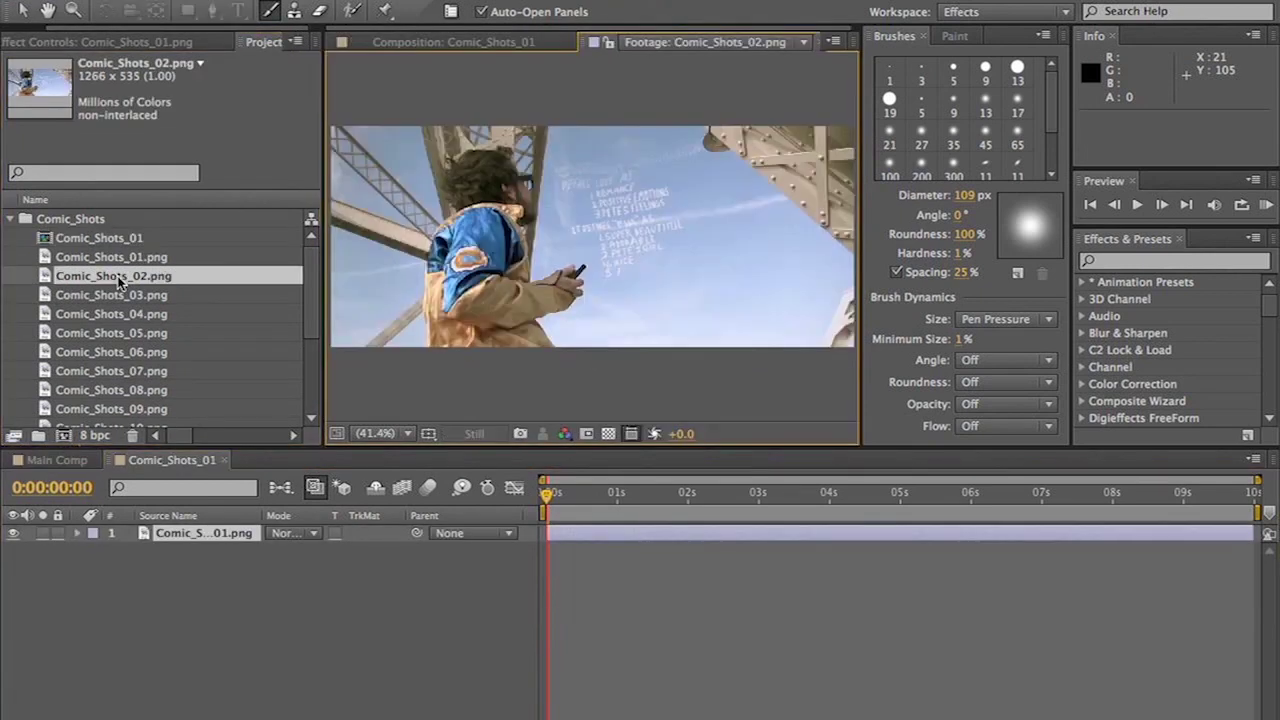
pyautogui.doubleClick(101, 296)
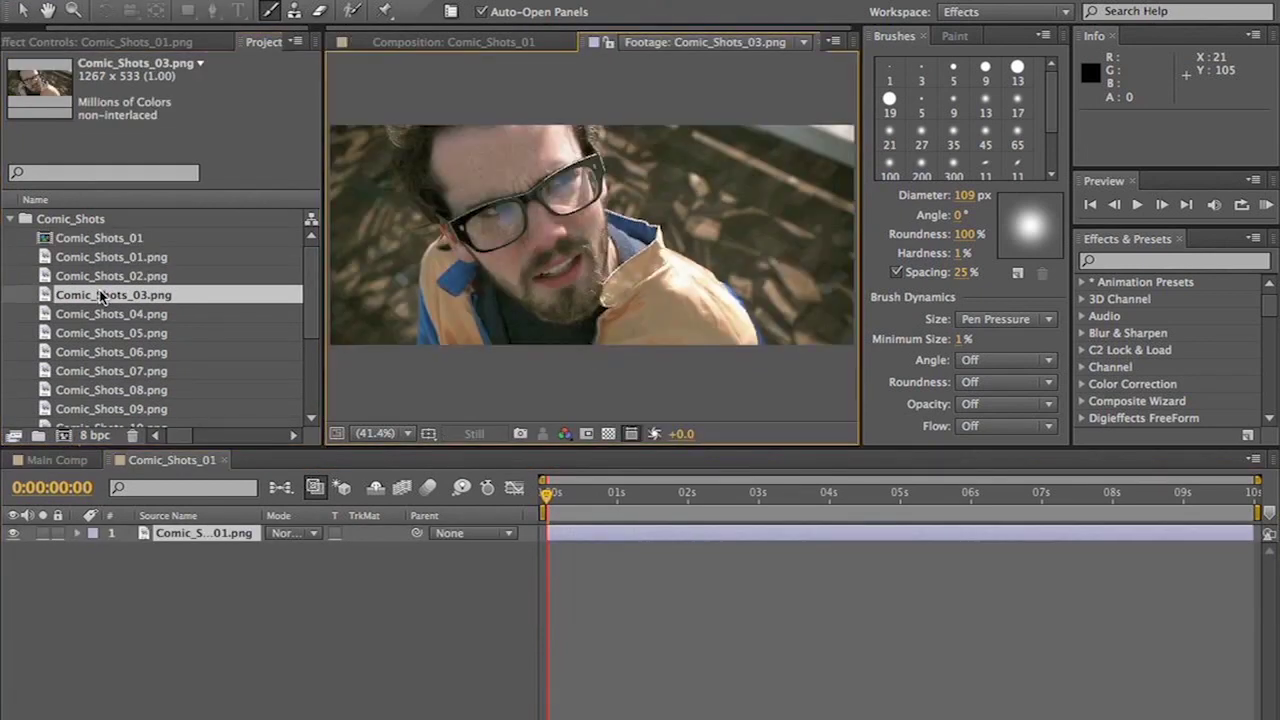
pyautogui.moveTo(101, 296); pyautogui.dragTo(62, 436)
# - Preview the following stills and create separate compositions from Comic_Shots_05.png and Comic_Shots_07.png
pyautogui.doubleClick(92, 334)
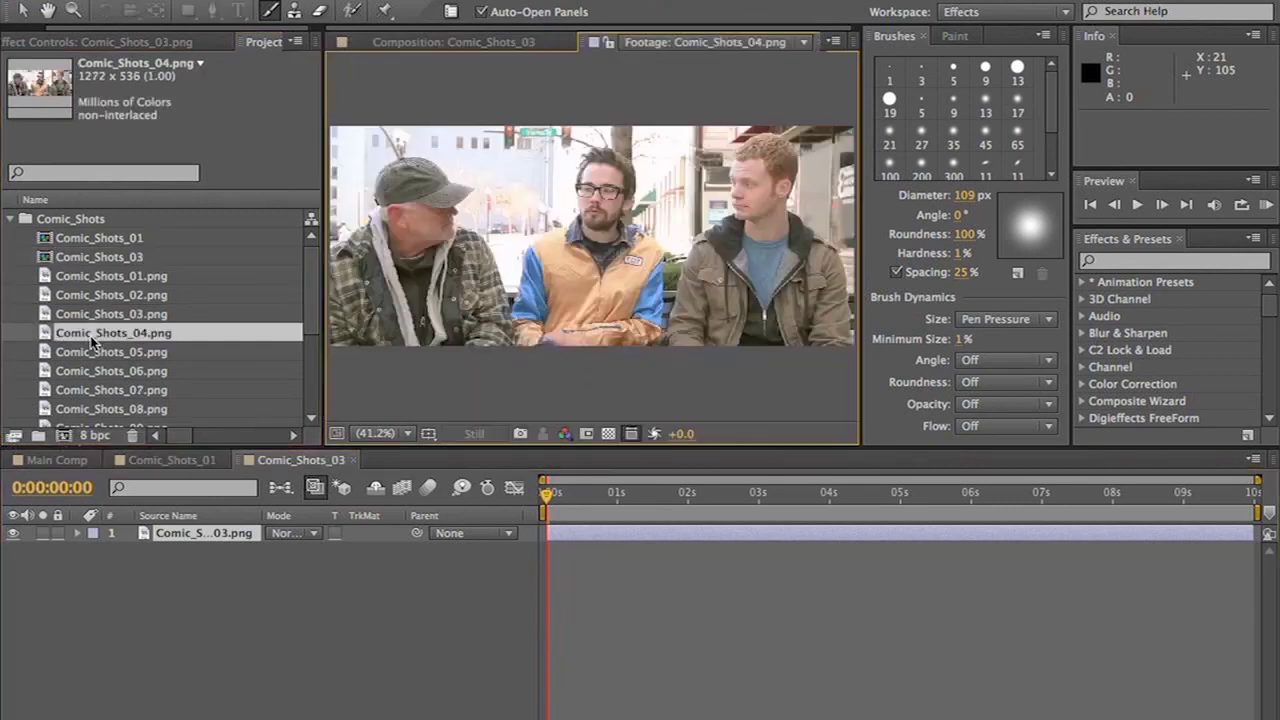
pyautogui.doubleClick(95, 353)
pyautogui.moveTo(95, 353); pyautogui.dragTo(60, 437)
pyautogui.doubleClick(92, 353)
pyautogui.doubleClick(92, 374)
pyautogui.moveTo(92, 374); pyautogui.dragTo(60, 437)
# - Preview the remaining stills and create separate compositions from Comic_Shots_11.png, Comic_Shots_15.png and Comic_Shots_16.png
pyautogui.scroll(-5, 125, 345)
pyautogui.doubleClick(90, 259)
pyautogui.doubleClick(90, 277)
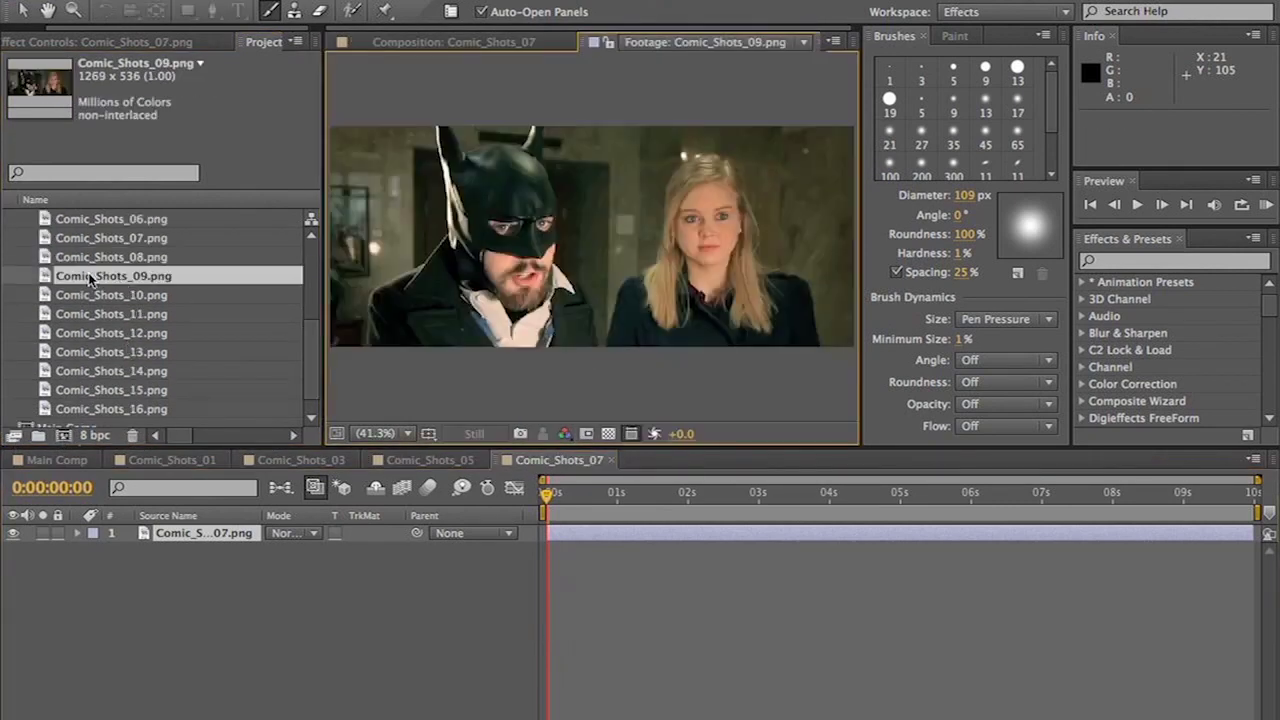
pyautogui.doubleClick(110, 314)
pyautogui.moveTo(110, 314); pyautogui.dragTo(58, 437)
pyautogui.doubleClick(110, 314)
pyautogui.doubleClick(110, 352)
pyautogui.doubleClick(110, 371)
pyautogui.moveTo(110, 371); pyautogui.dragTo(58, 437)
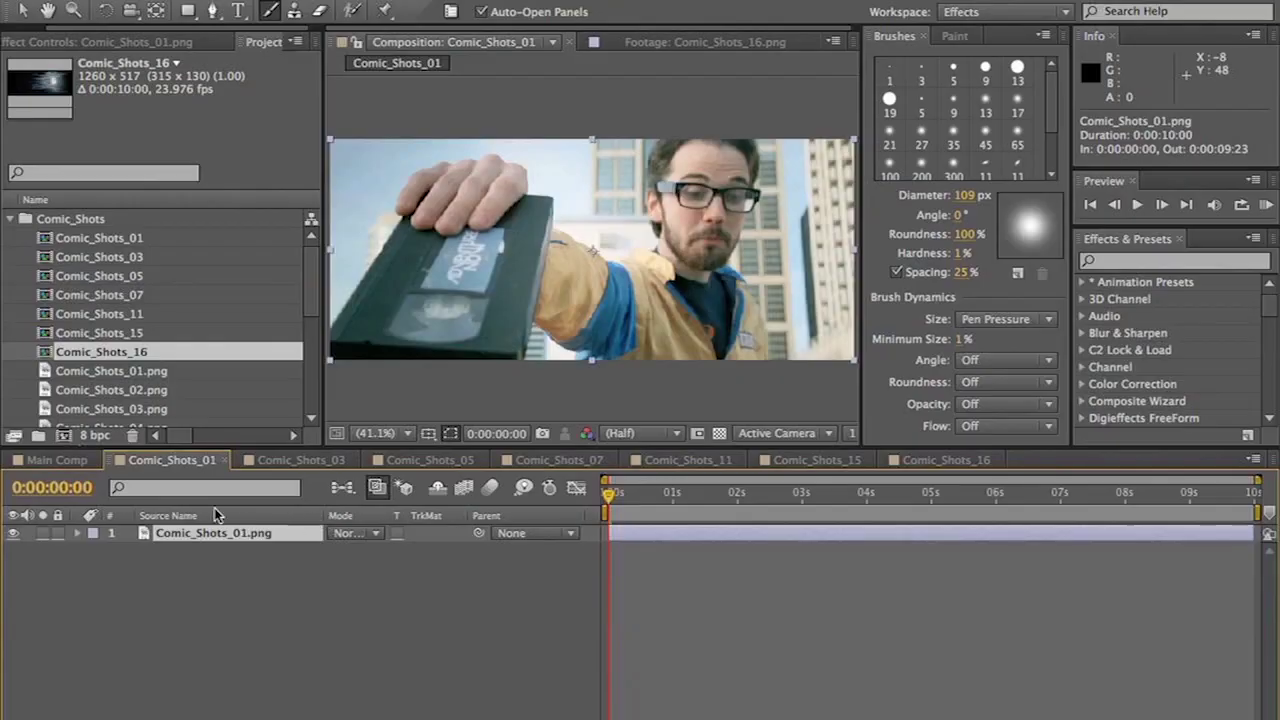
# - Duplicate the image layer in the Comic_Shots_01 composition and open the top copy in its layer view
pyautogui.hotkey('ctrl', 'd')
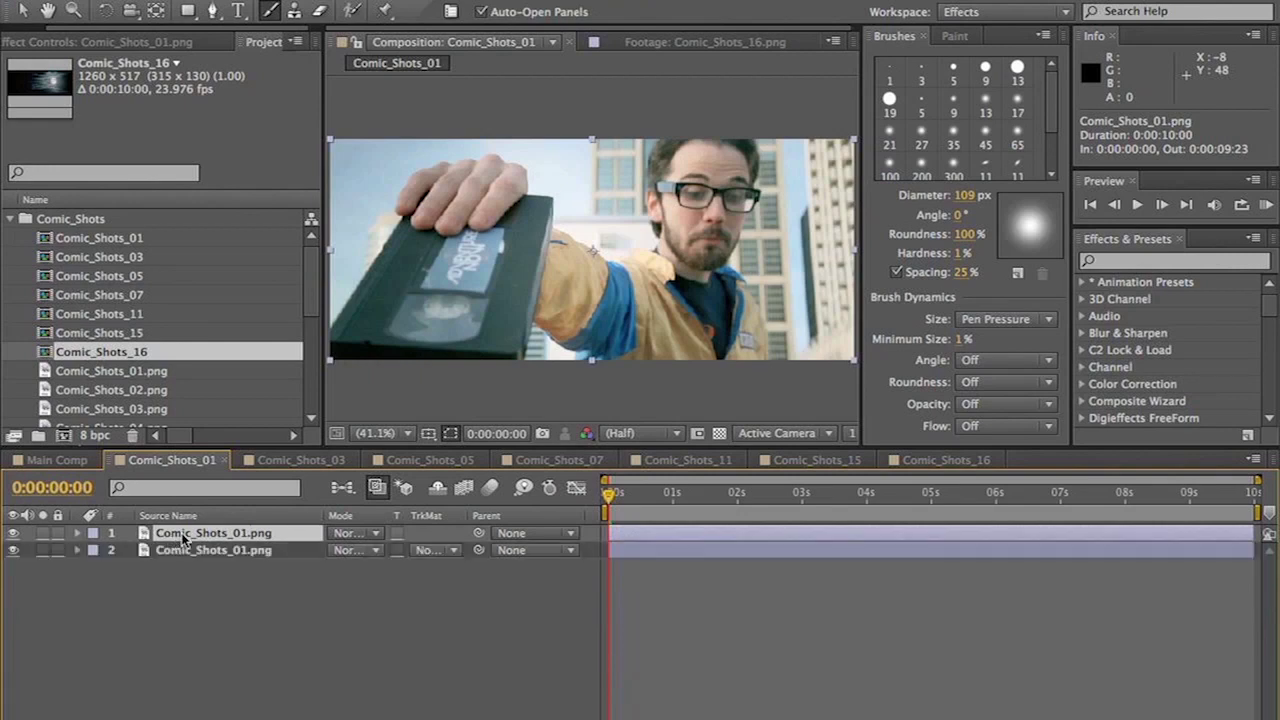
pyautogui.doubleClick(183, 537)
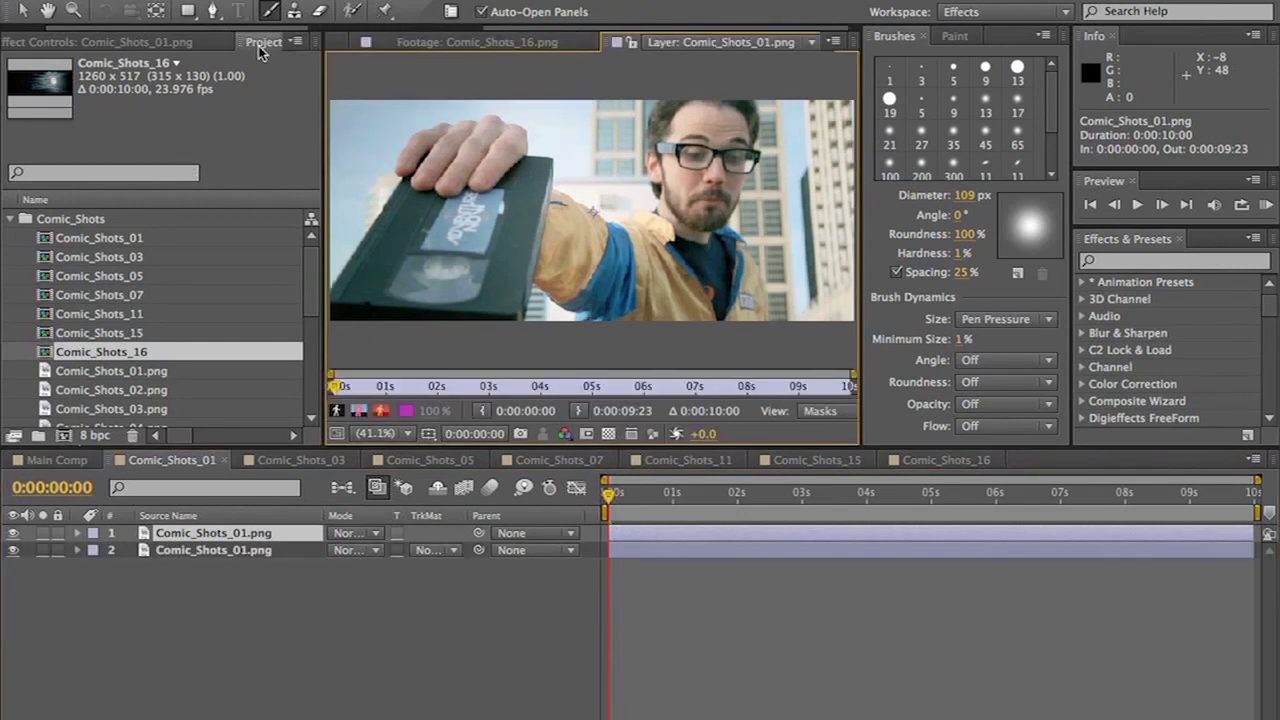
# - Close the Comic_Shots_16.png footage view and return to the Comic_Shots_01 composition view
pyautogui.click(212, 14)
pyautogui.click(490, 42)
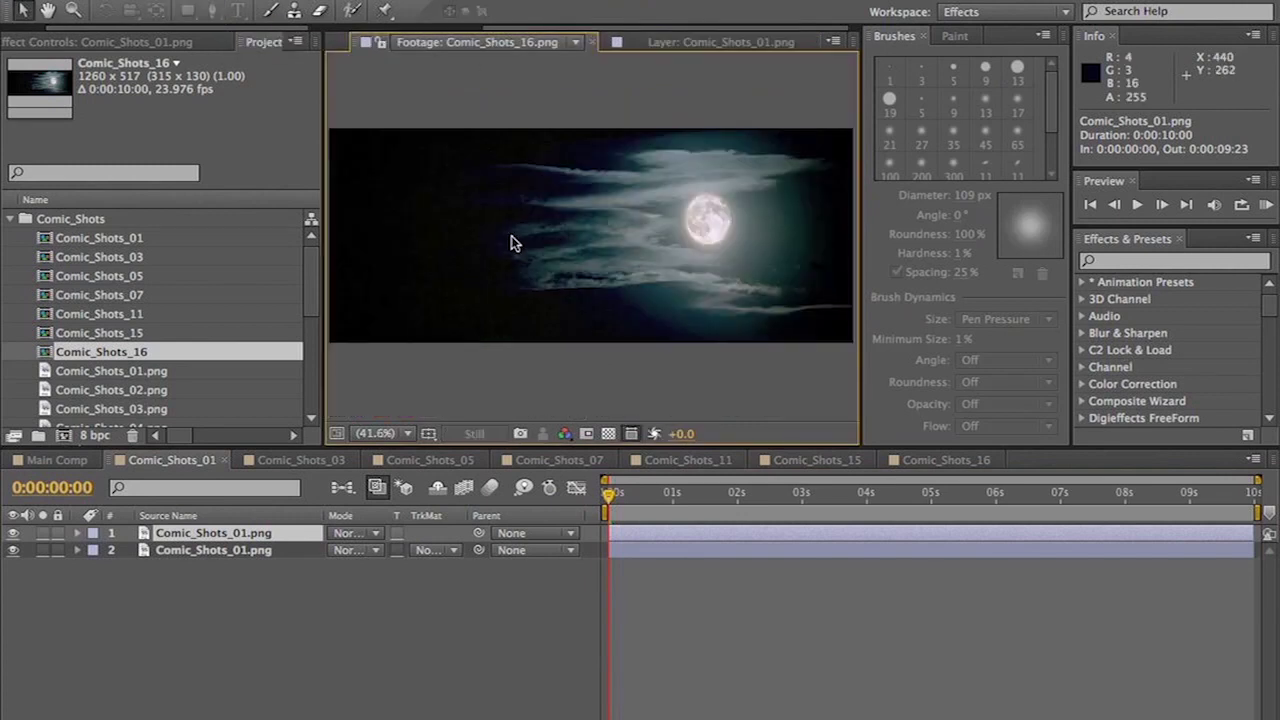
pyautogui.click(712, 42)
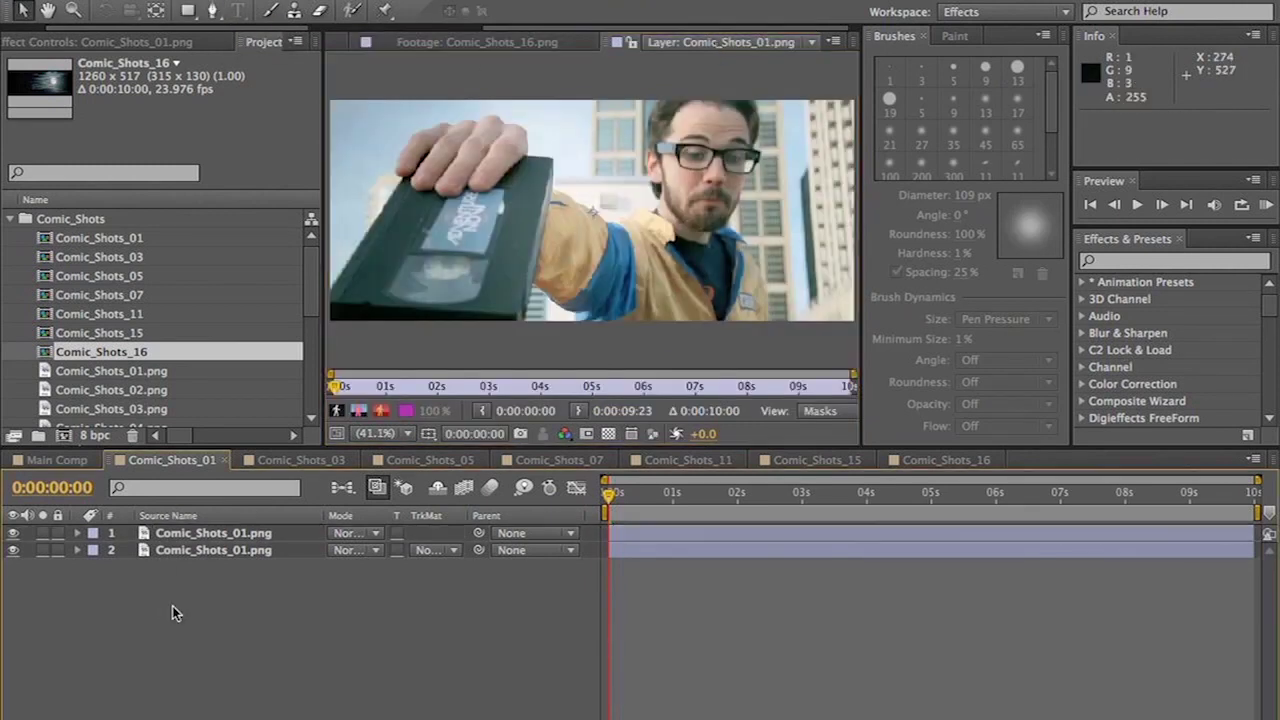
pyautogui.moveTo(685, 498); pyautogui.dragTo(489, 491)
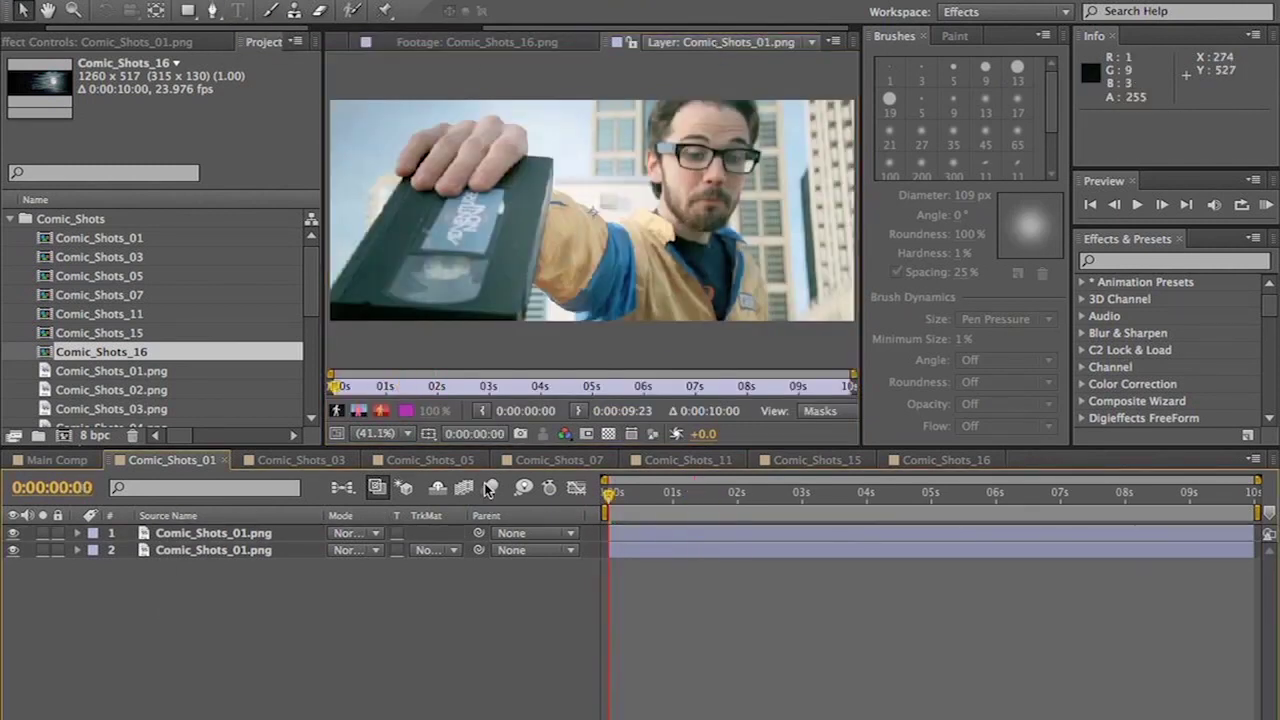
pyautogui.click(548, 42)
pyautogui.click(590, 42)
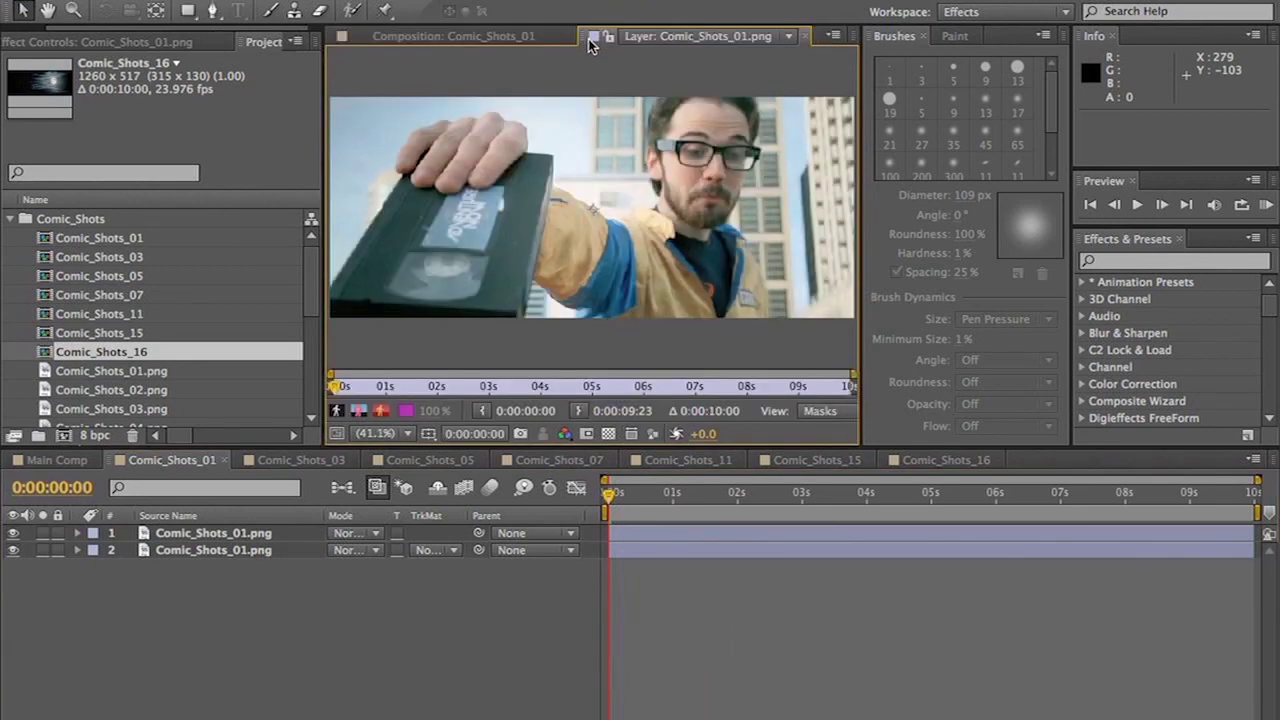
pyautogui.click(560, 38)
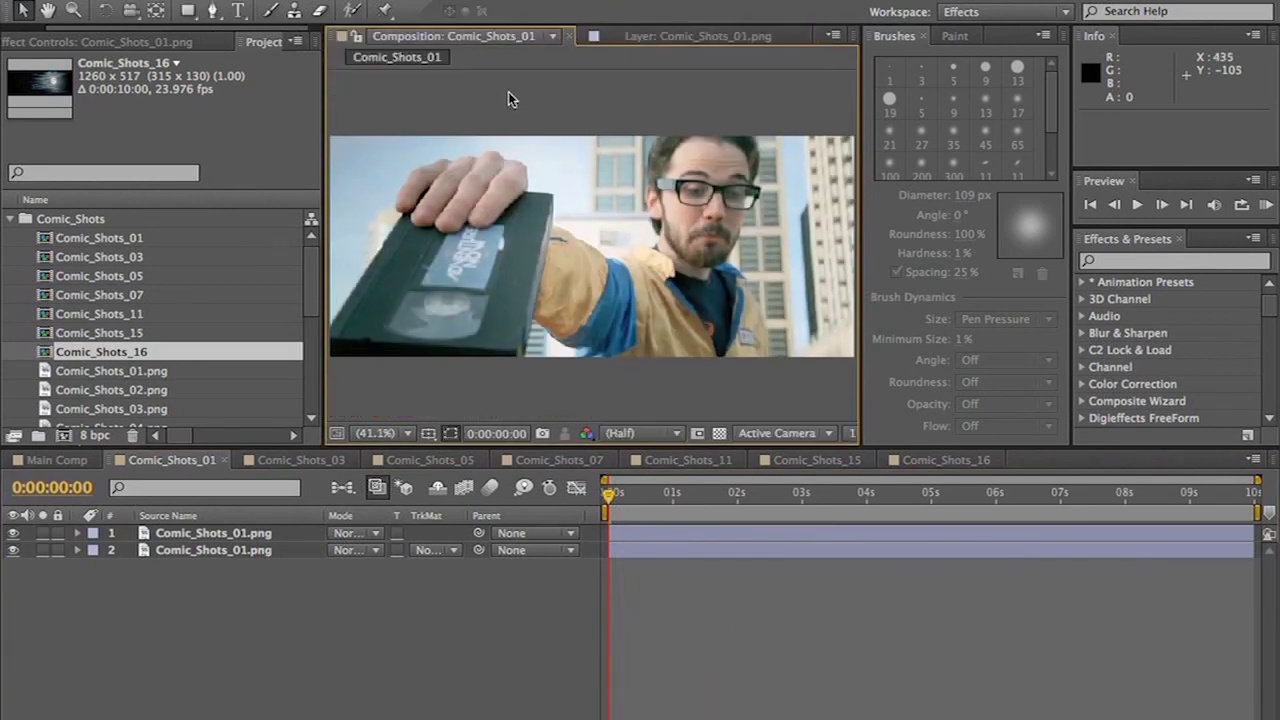
pyautogui.moveTo(697, 495); pyautogui.dragTo(518, 510)
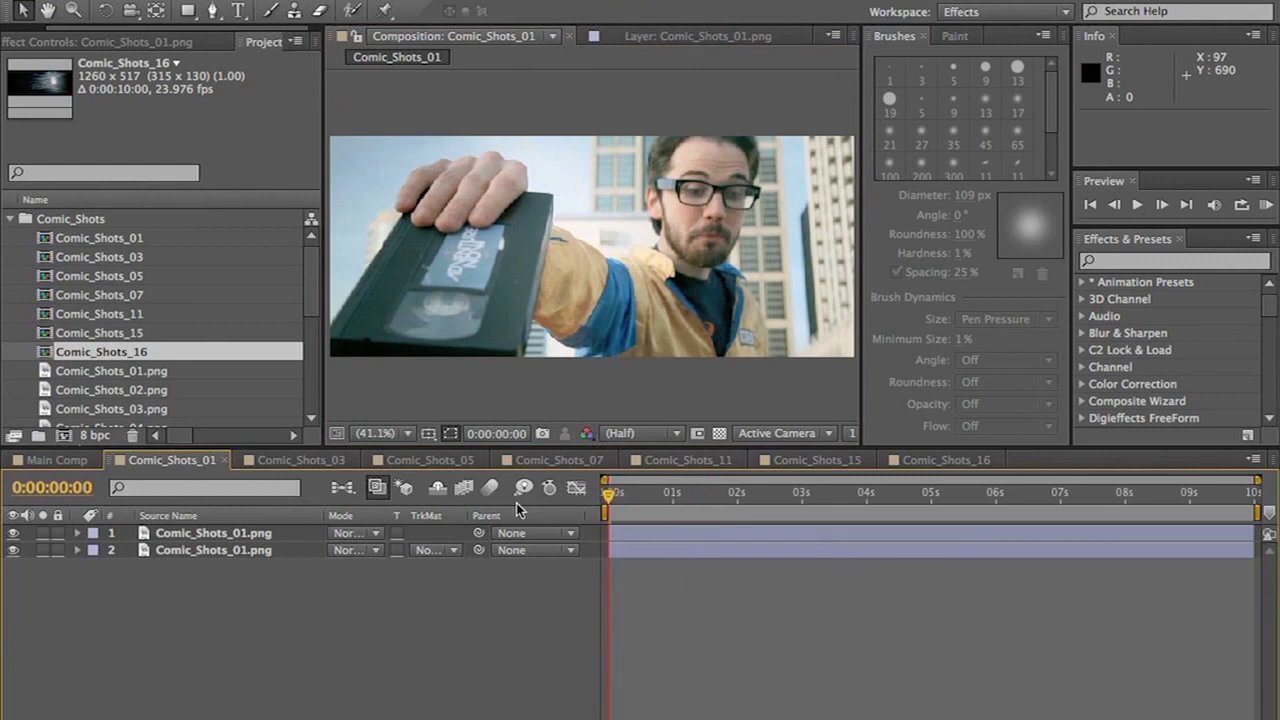
# - Draw a closed Pen mask around the hand and the videotape on the top Comic_Shots_01.png layer
pyautogui.click(231, 534)
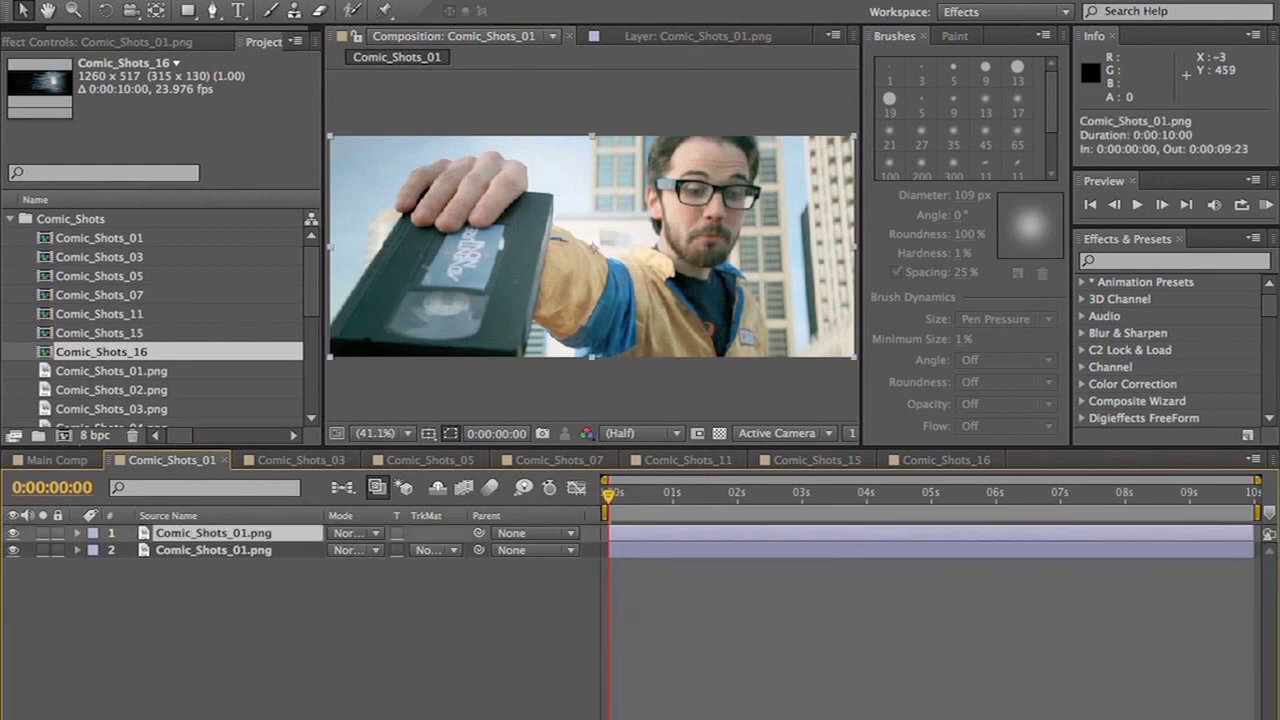
pyautogui.press('g')
pyautogui.click(332, 321)
pyautogui.click(373, 257)
pyautogui.click(398, 202)
pyautogui.click(392, 201)
pyautogui.click(404, 175)
pyautogui.click(426, 161)
pyautogui.click(443, 157)
pyautogui.click(466, 157)
pyautogui.click(481, 157)
pyautogui.click(496, 150)
pyautogui.click(517, 163)
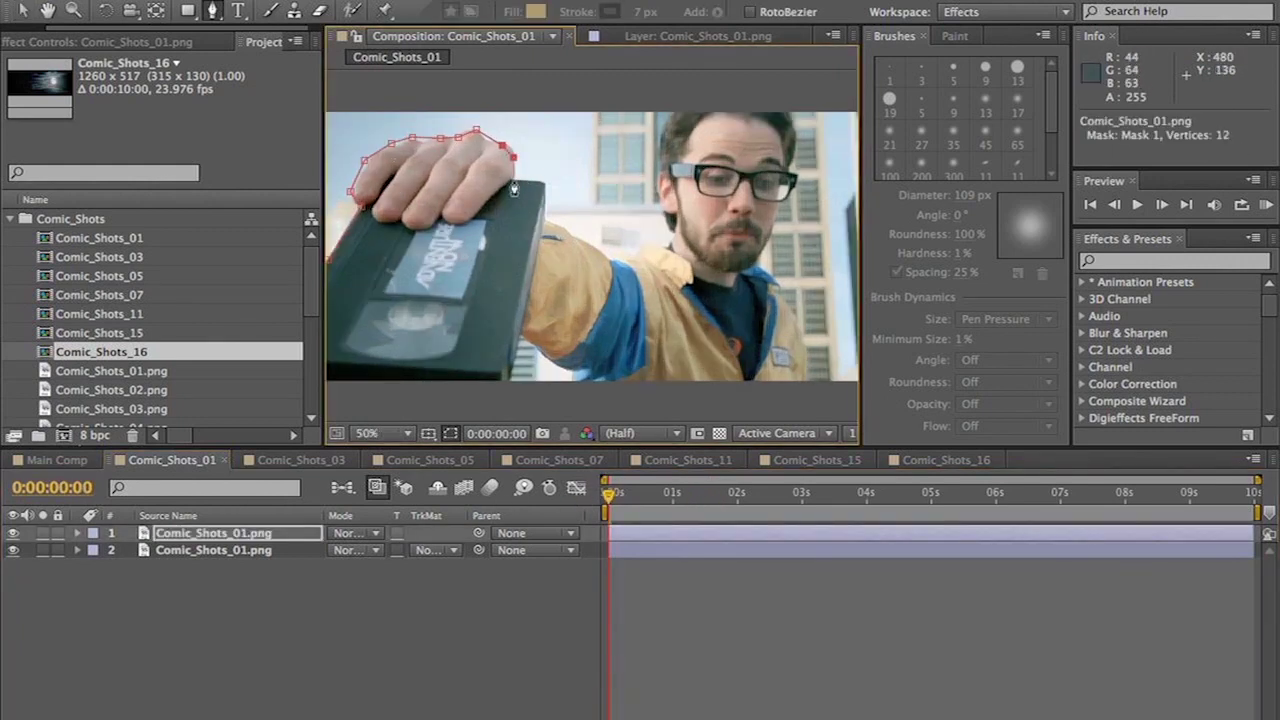
pyautogui.click(488, 402)
pyautogui.click(400, 398)
pyautogui.scroll(-2, 400, 398)
pyautogui.click(421, 325)
pyautogui.click(432, 291)
pyautogui.scroll(2, 649, 308)
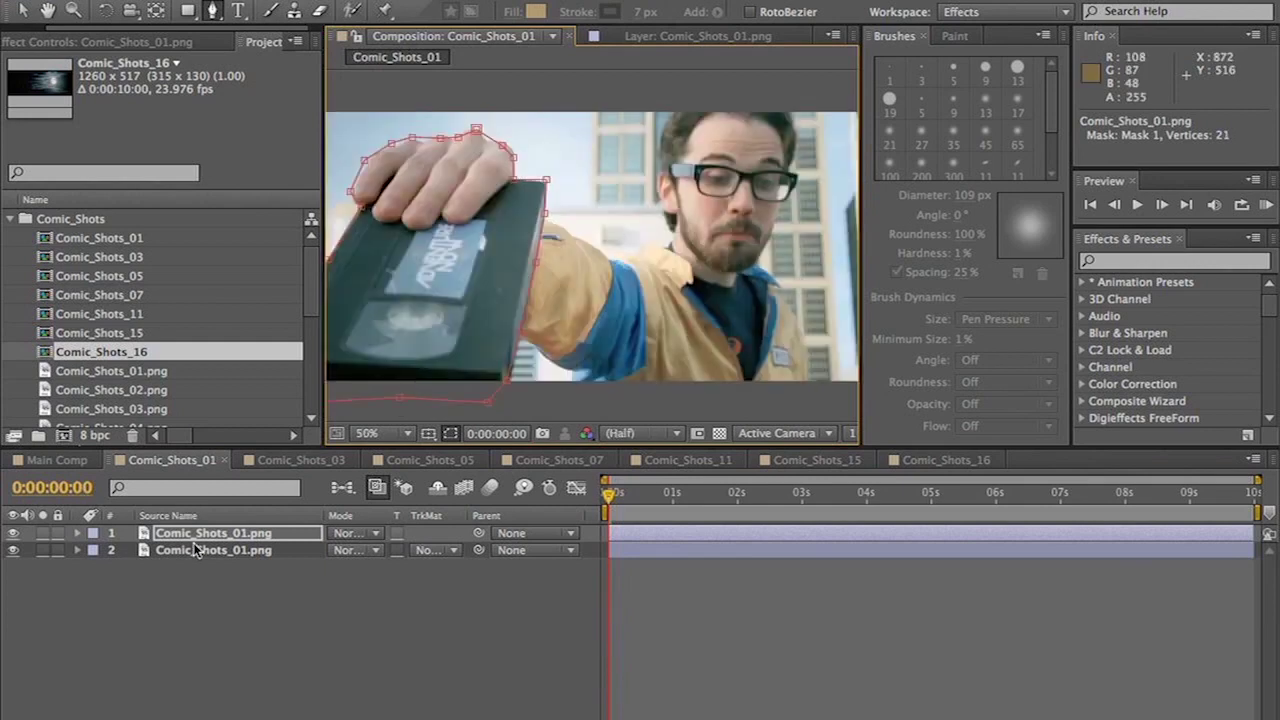
# - Hide the masked top layer, duplicate the layer beneath it, and mask the outstretched arm on the upper copy
pyautogui.click(193, 536)
pyautogui.click(198, 550)
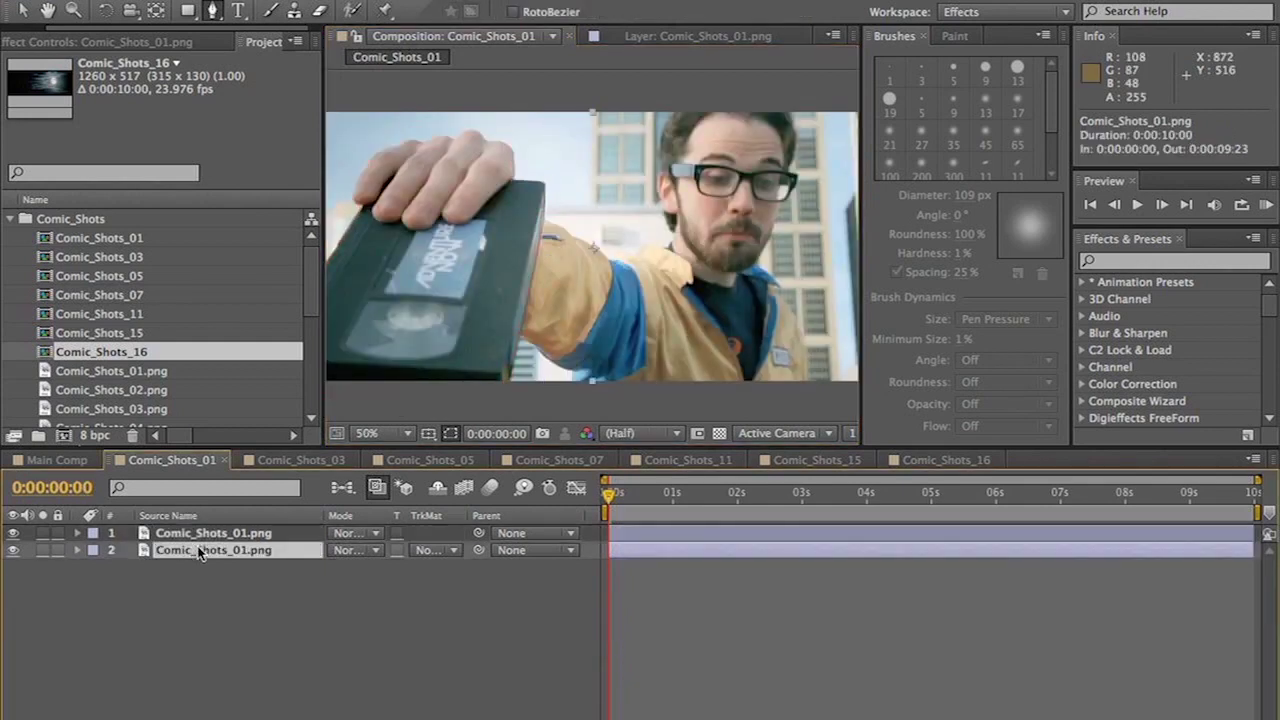
pyautogui.hotkey('ctrl', 'd')
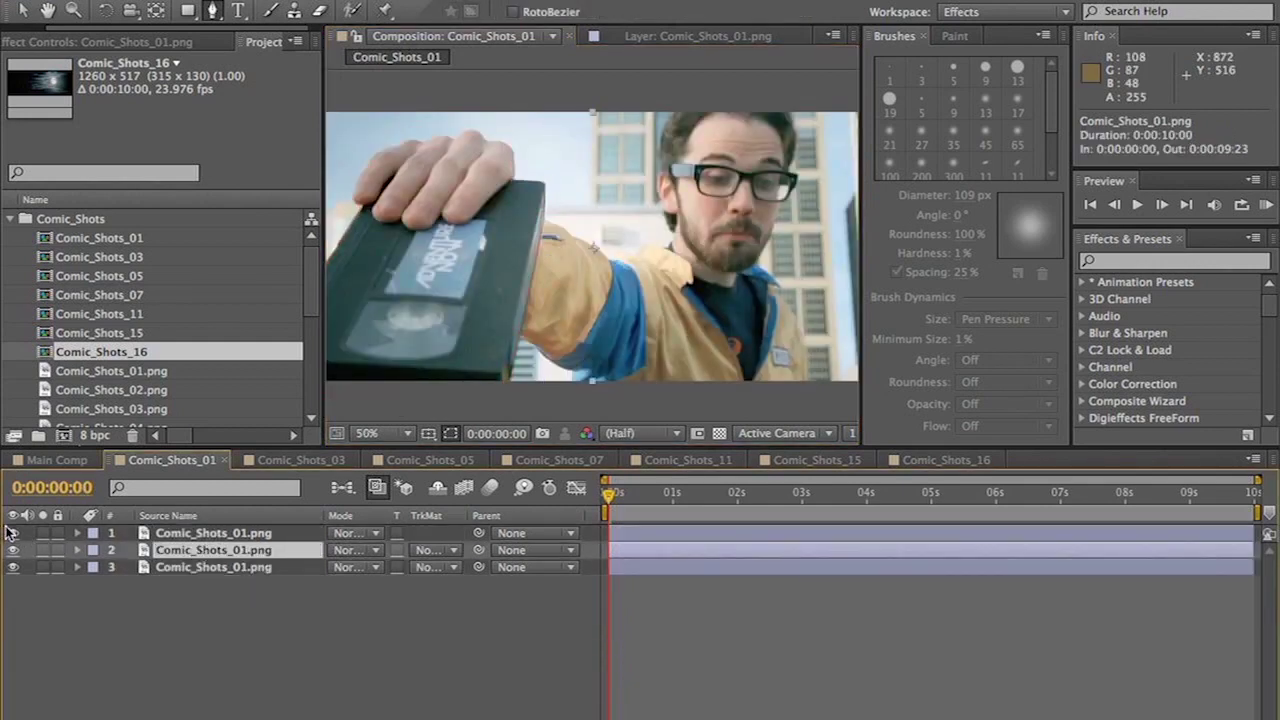
pyautogui.click(547, 218)
pyautogui.click(577, 237)
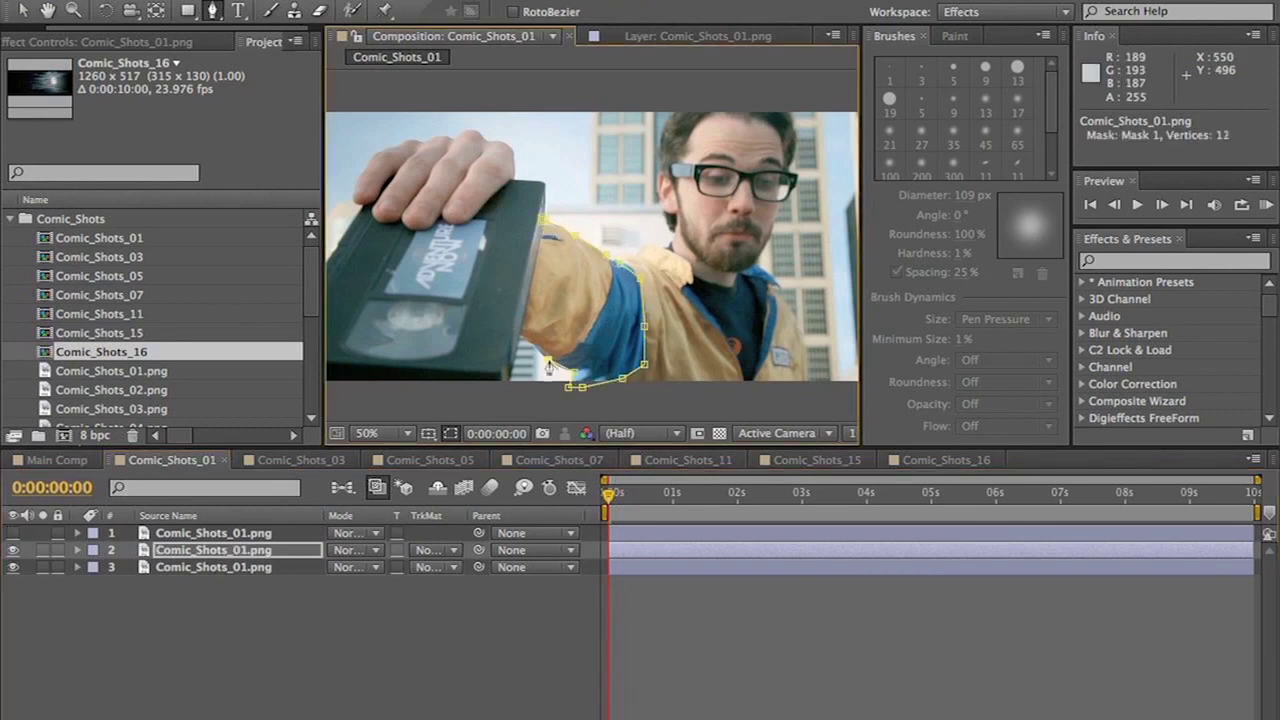
# - Duplicate the bottom layer, hide the arm layer, and draw a closed mask around the man's head and torso on the new copy
pyautogui.click(213, 568)
pyautogui.hotkey('ctrl', 'd')
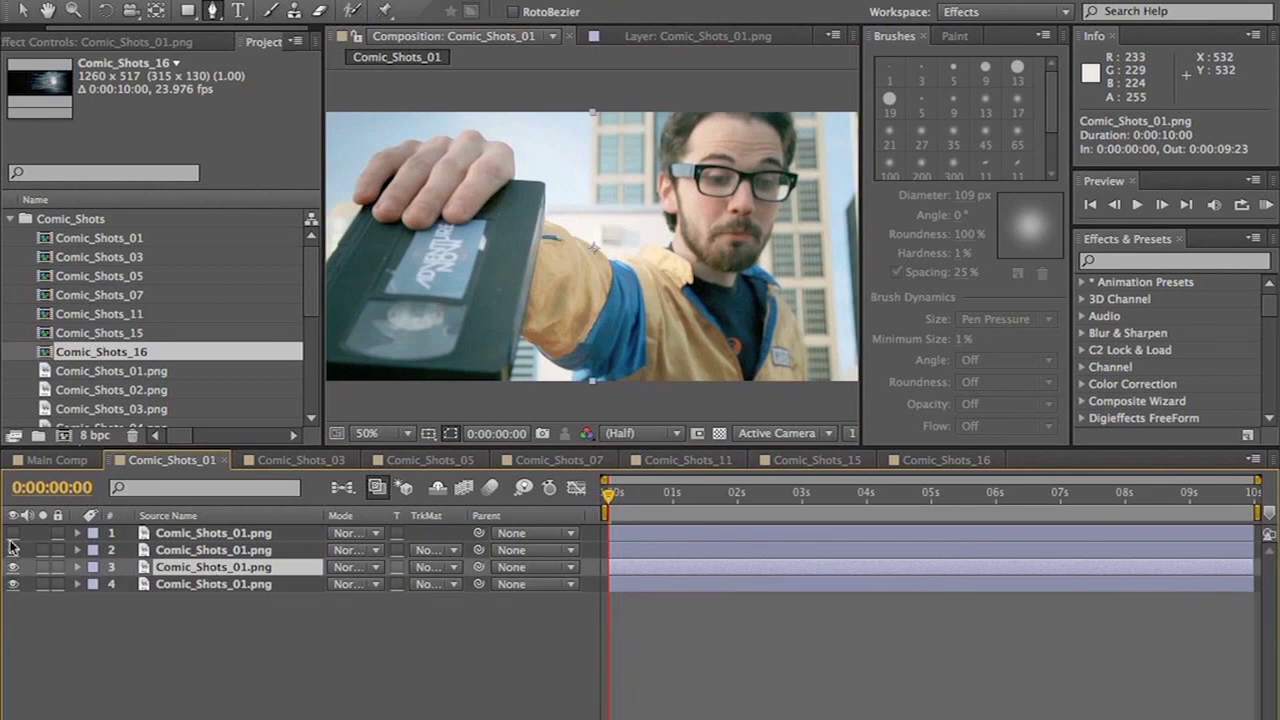
pyautogui.click(14, 551)
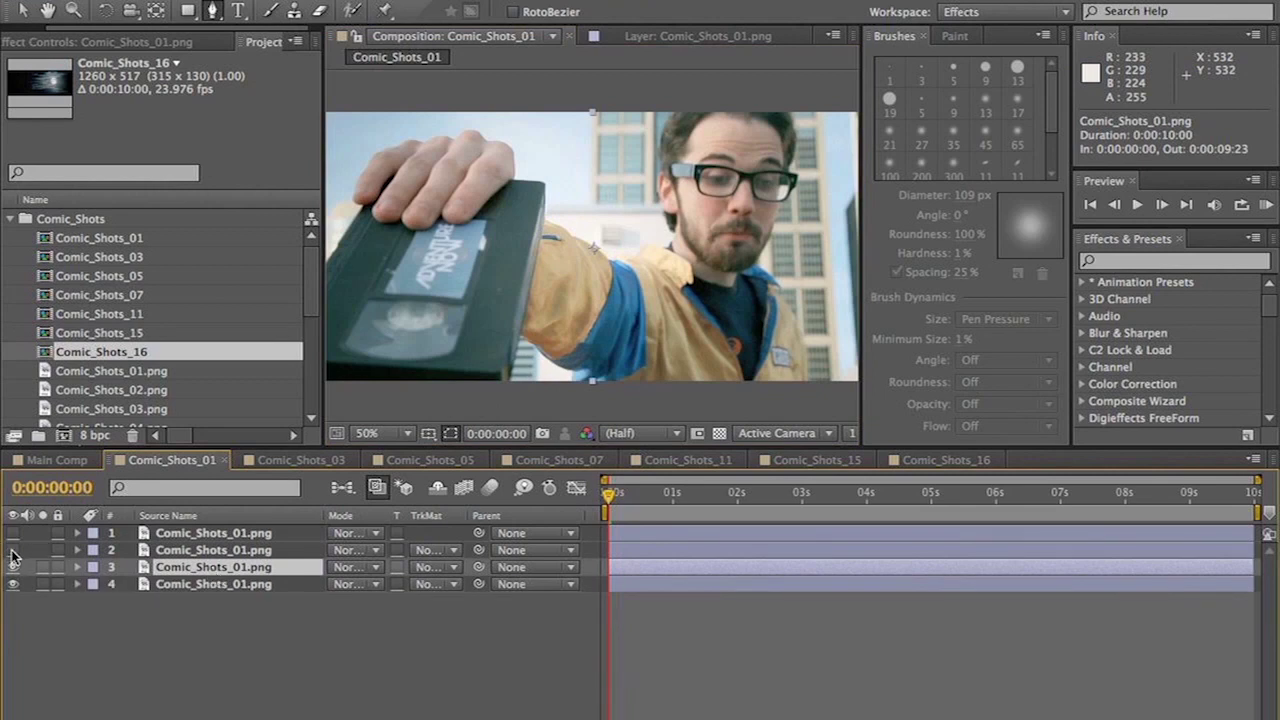
pyautogui.click(675, 111)
pyautogui.click(662, 125)
pyautogui.click(658, 154)
pyautogui.click(656, 178)
pyautogui.click(671, 231)
pyautogui.click(668, 243)
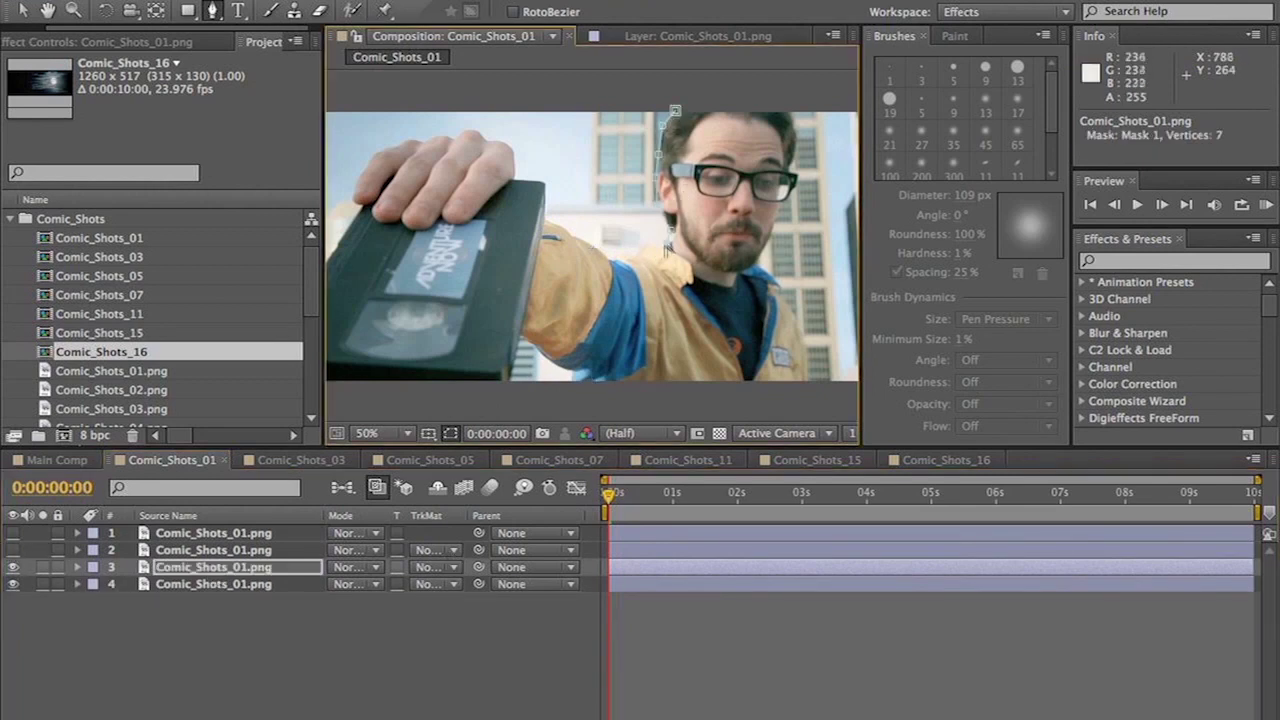
pyautogui.click(647, 244)
pyautogui.click(644, 304)
pyautogui.click(645, 340)
pyautogui.click(642, 364)
pyautogui.click(601, 387)
pyautogui.click(804, 409)
pyautogui.click(775, 289)
pyautogui.click(753, 259)
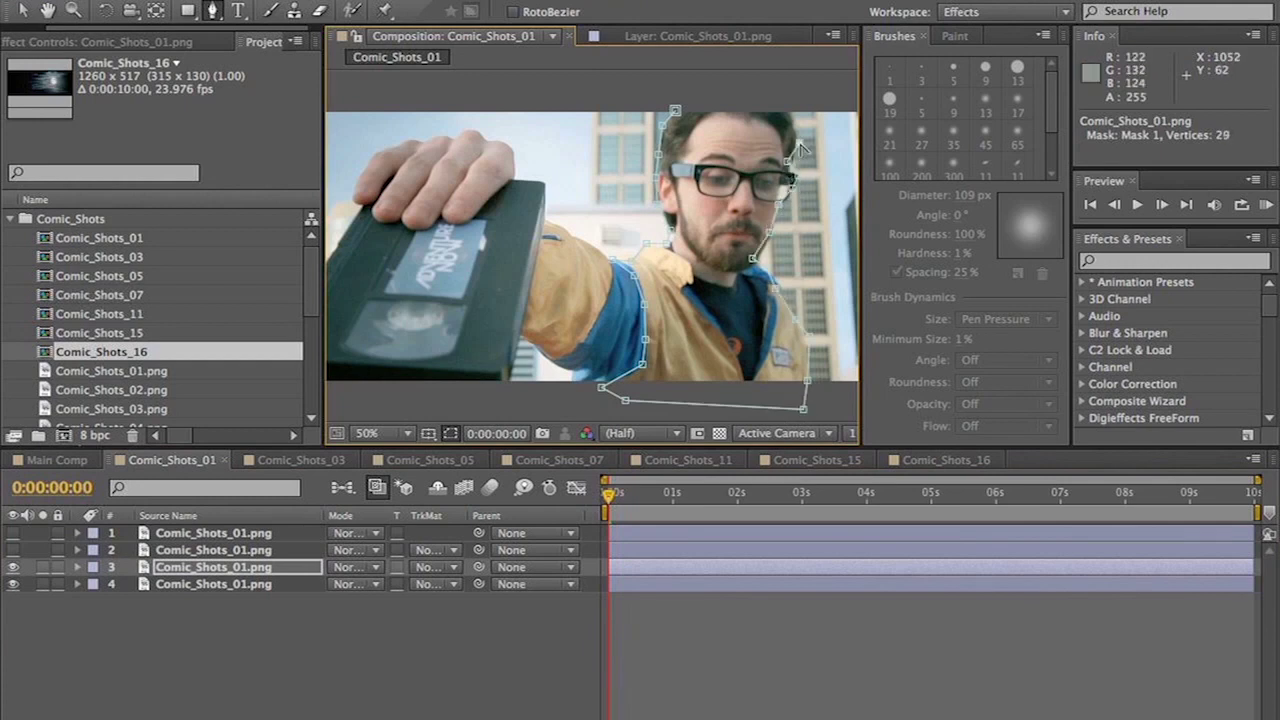
pyautogui.click(675, 111)
# - With the head-and-torso layer hidden, use the Clone Stamp on the bottom layer to cover the man's head, body and arm with building background
pyautogui.press('v')
pyautogui.doubleClick(240, 588)
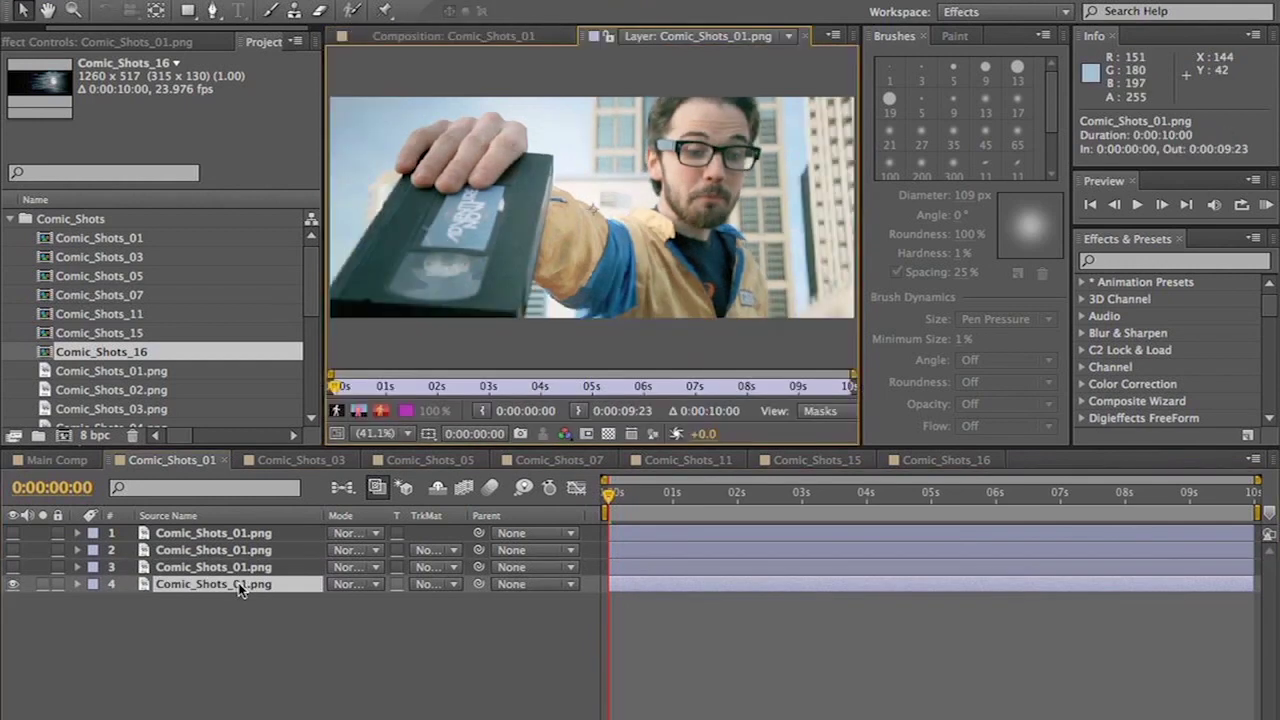
pyautogui.click(292, 11)
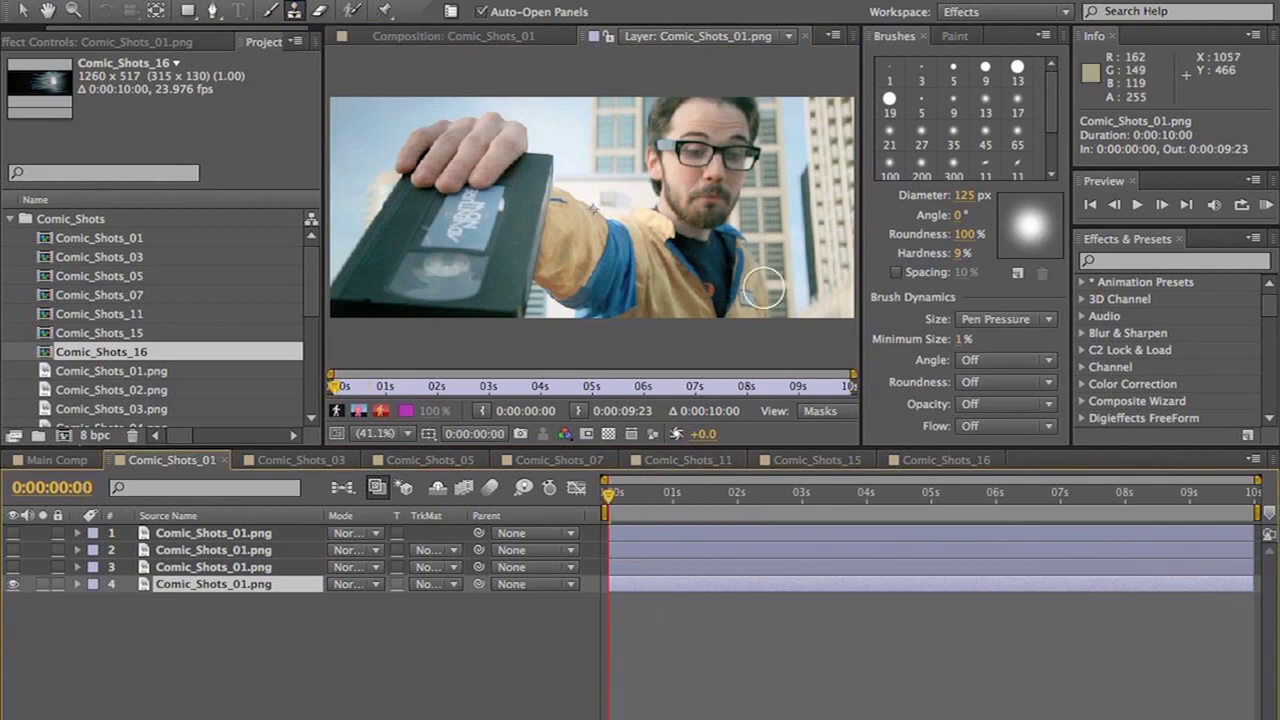
pyautogui.click(953, 37)
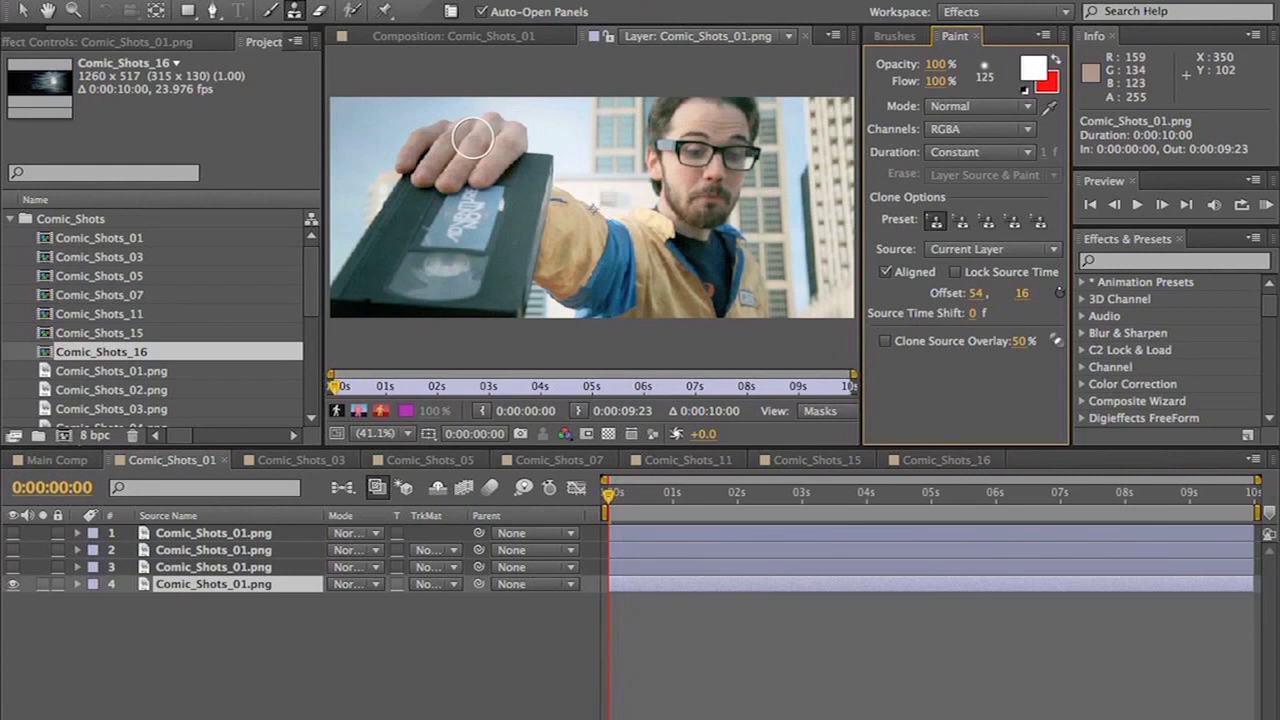
pyautogui.keyDown('alt'); pyautogui.click(610, 142); pyautogui.keyUp('alt')
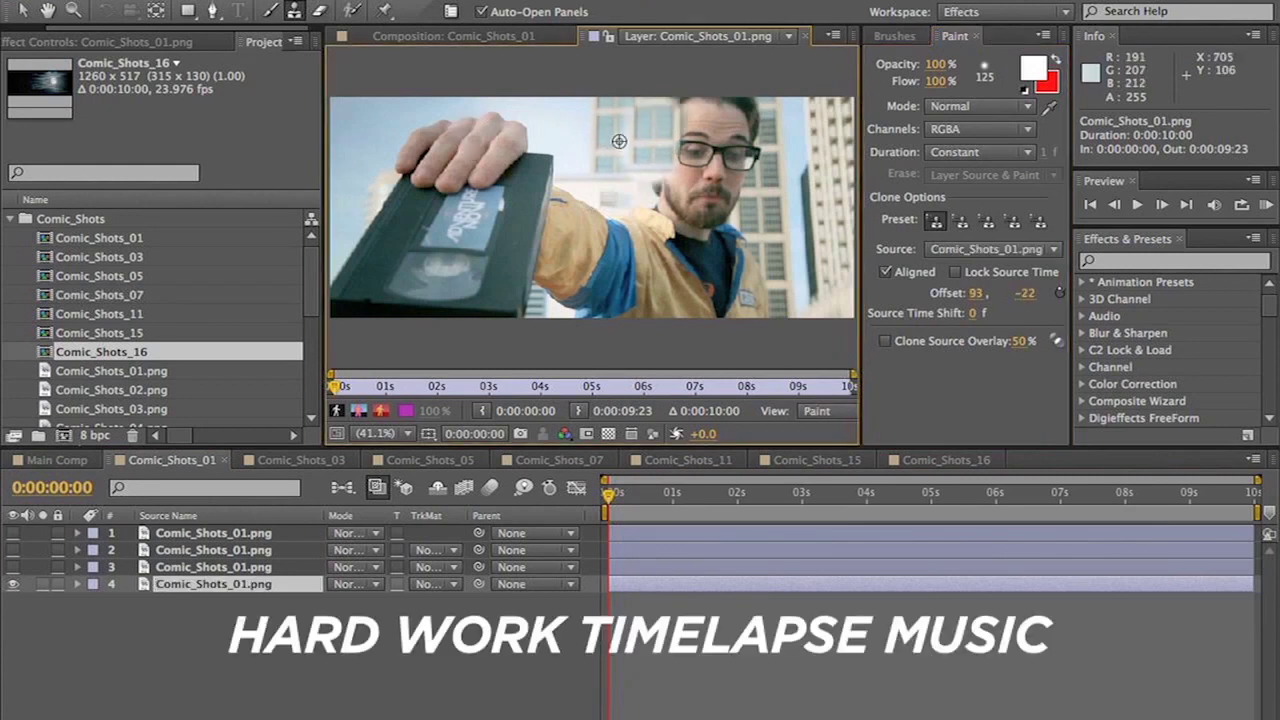
pyautogui.moveTo(666, 131); pyautogui.dragTo(660, 155)
pyautogui.keyDown('alt'); pyautogui.click(780, 212); pyautogui.keyUp('alt')
pyautogui.moveTo(748, 140); pyautogui.dragTo(730, 114)
pyautogui.keyDown('alt'); pyautogui.click(690, 115); pyautogui.keyUp('alt')
pyautogui.keyDown('alt'); pyautogui.click(700, 130); pyautogui.keyUp('alt')
pyautogui.moveTo(740, 165)
pyautogui.mouseDown()
pyautogui.moveTo(660, 215)
pyautogui.moveTo(632, 311)
pyautogui.mouseUp()
pyautogui.keyDown('alt'); pyautogui.click(712, 250); pyautogui.keyUp('alt')
pyautogui.keyDown('alt'); pyautogui.click(650, 270); pyautogui.keyUp('alt')
pyautogui.moveTo(597, 250); pyautogui.dragTo(570, 285)
# - Clone sky over the hand and building texture over the videotape on the bottom layer
pyautogui.keyDown('alt'); pyautogui.click(374, 115); pyautogui.keyUp('alt')
pyautogui.moveTo(465, 147); pyautogui.dragTo(550, 152)
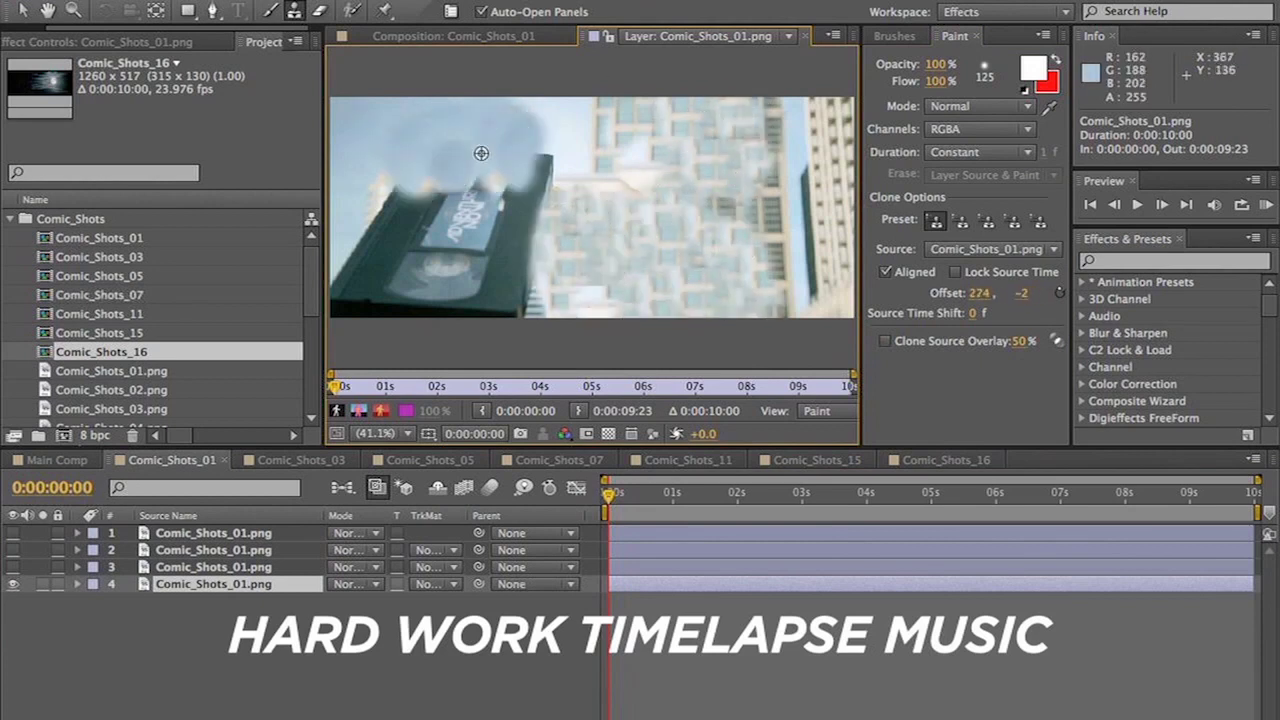
pyautogui.keyDown('alt'); pyautogui.click(680, 205); pyautogui.keyUp('alt')
pyautogui.moveTo(521, 205)
pyautogui.mouseDown()
pyautogui.moveTo(435, 217)
pyautogui.moveTo(430, 298)
pyautogui.mouseUp()
pyautogui.keyDown('alt'); pyautogui.click(447, 245); pyautogui.keyUp('alt')
pyautogui.moveTo(393, 245); pyautogui.dragTo(385, 305)
# - Clone sky over the remains of the videotape along the left edge of the image
pyautogui.keyDown('alt'); pyautogui.click(354, 135); pyautogui.keyUp('alt')
pyautogui.moveTo(355, 232); pyautogui.dragTo(352, 298)
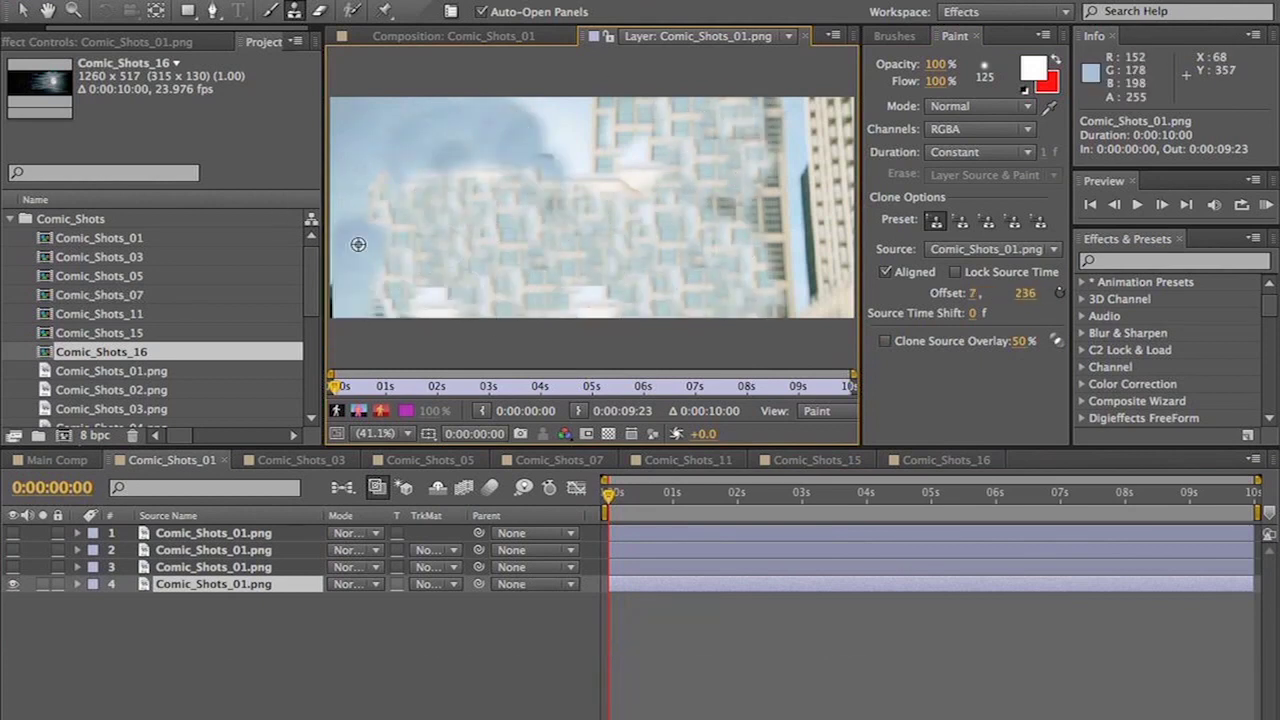
pyautogui.keyDown('alt'); pyautogui.click(351, 123); pyautogui.keyUp('alt')
pyautogui.moveTo(335, 260); pyautogui.dragTo(331, 325)
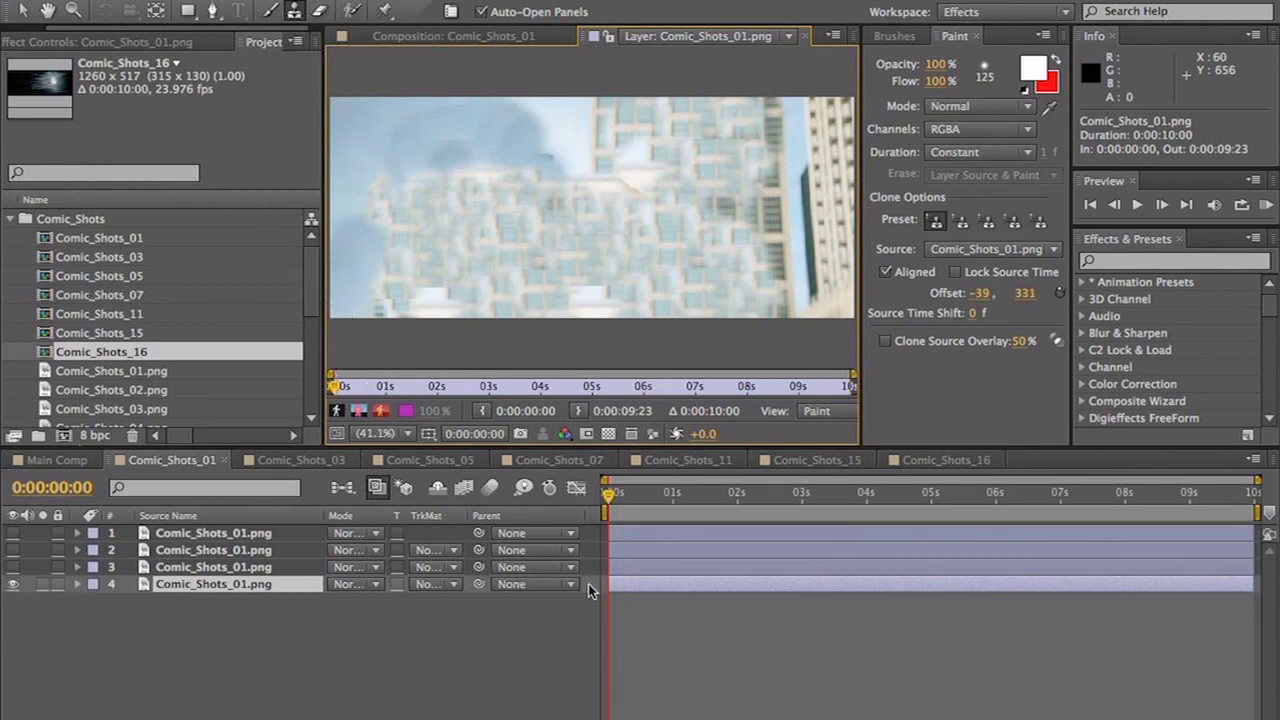
# - Make the three masked layers visible again and return to the Comic_Shots_01 composition view
pyautogui.click(12, 567)
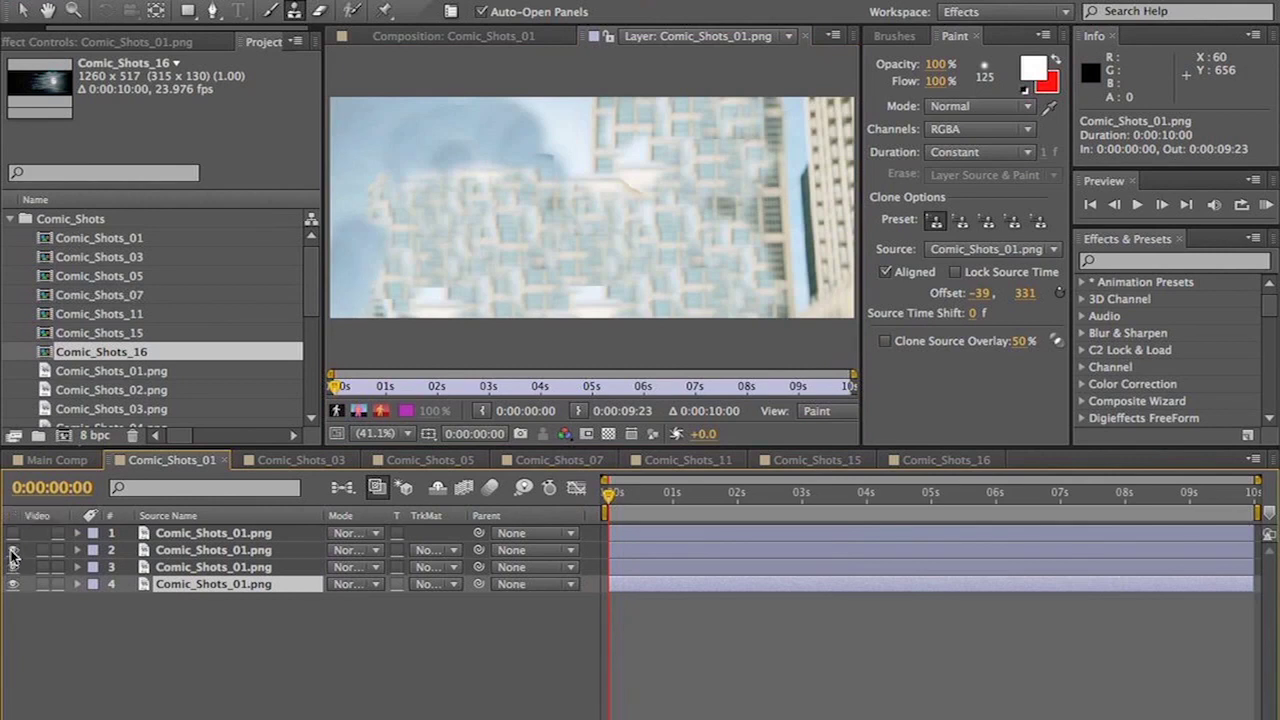
pyautogui.click(437, 36)
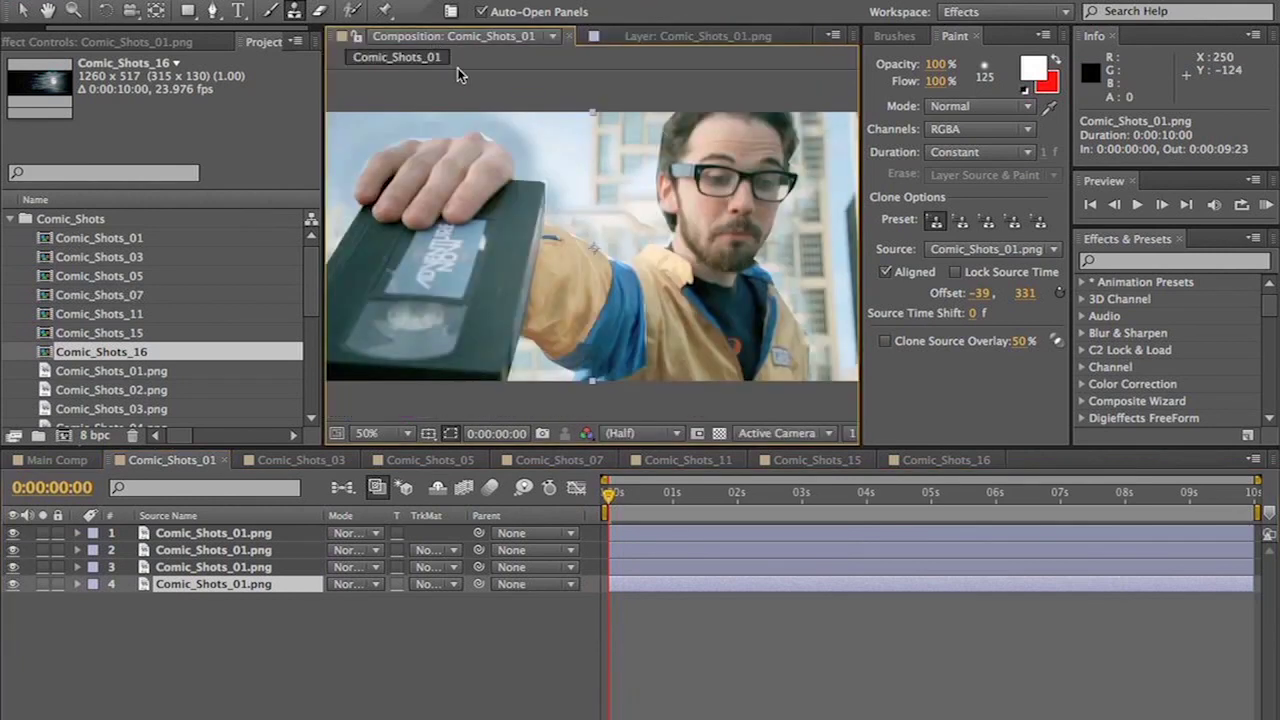
# - Apply Fast Blur to the bottom background layer with repeated edge pixels and a blurriness of 22
pyautogui.press('v')
pyautogui.click(1175, 262)
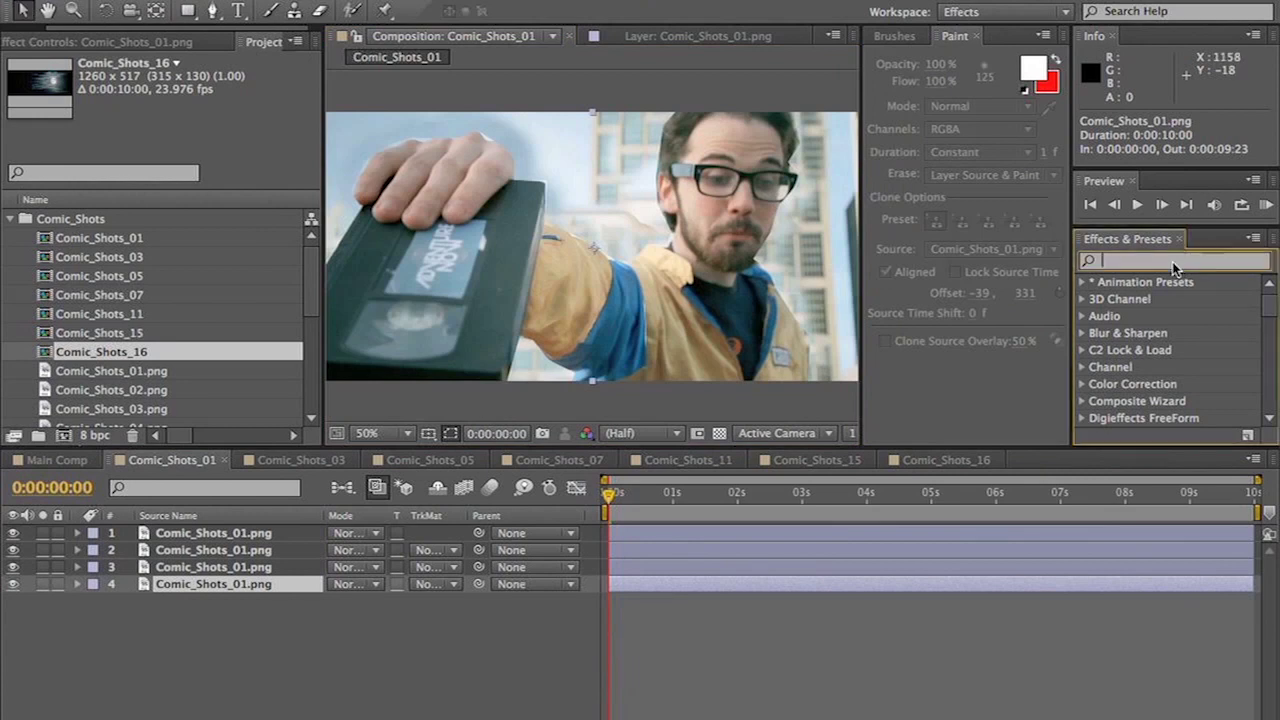
pyautogui.write('fast bl')
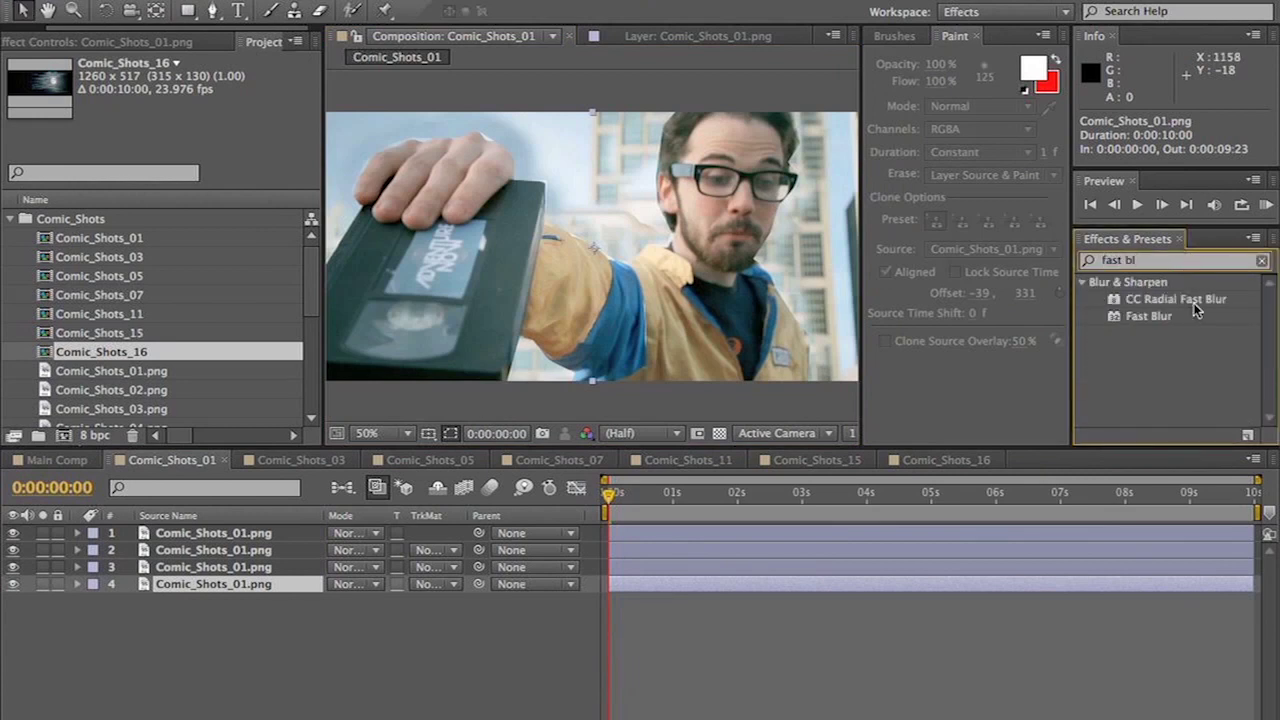
pyautogui.moveTo(1195, 313)
pyautogui.mouseDown()
pyautogui.moveTo(131, 606)
pyautogui.moveTo(197, 597)
pyautogui.mouseUp()
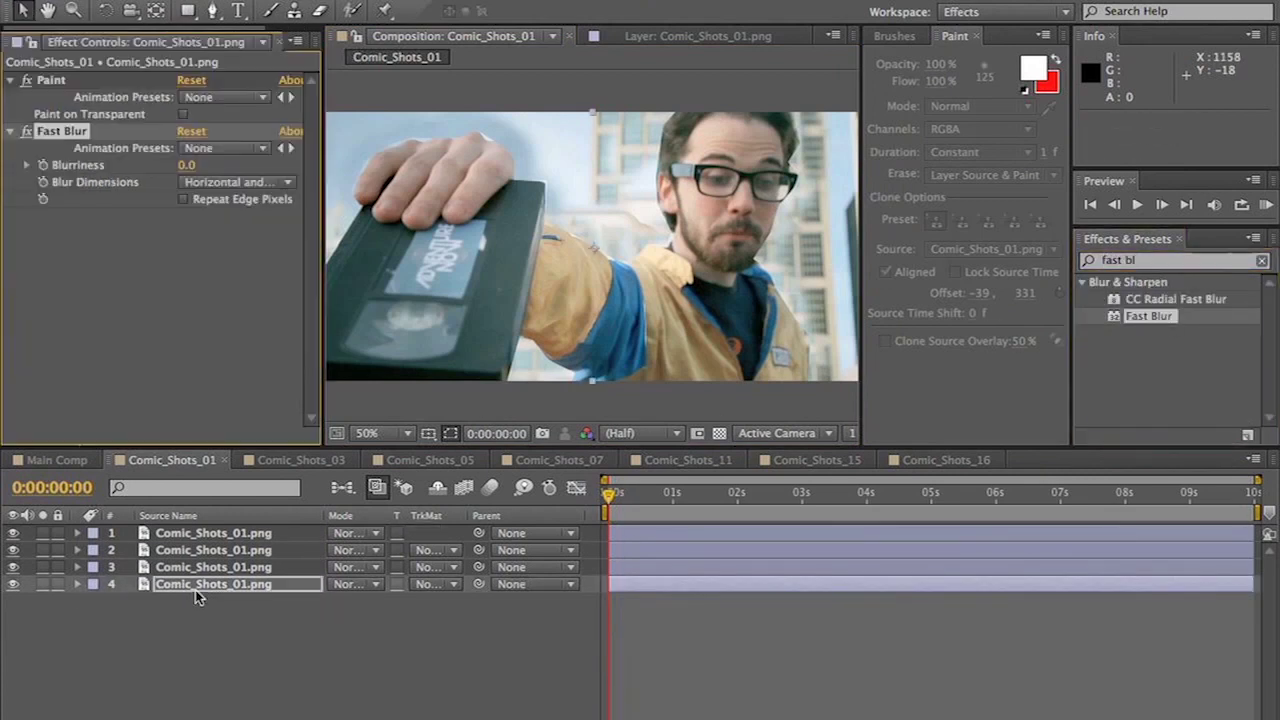
pyautogui.click(183, 200)
pyautogui.moveTo(187, 164); pyautogui.dragTo(206, 164)
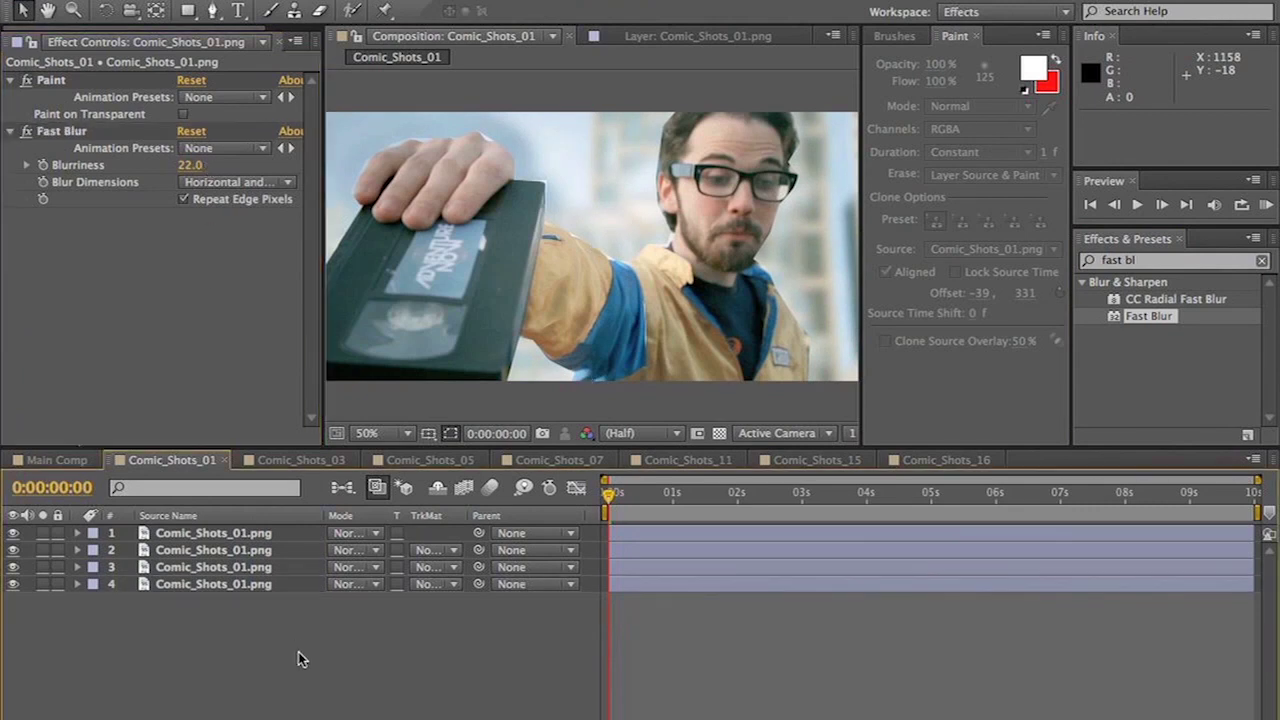
# - Turn all four Comic_Shots_01 layers into 3D layers
pyautogui.press('F4')
pyautogui.keyDown('shift'); pyautogui.click(172, 536); pyautogui.keyUp('shift')
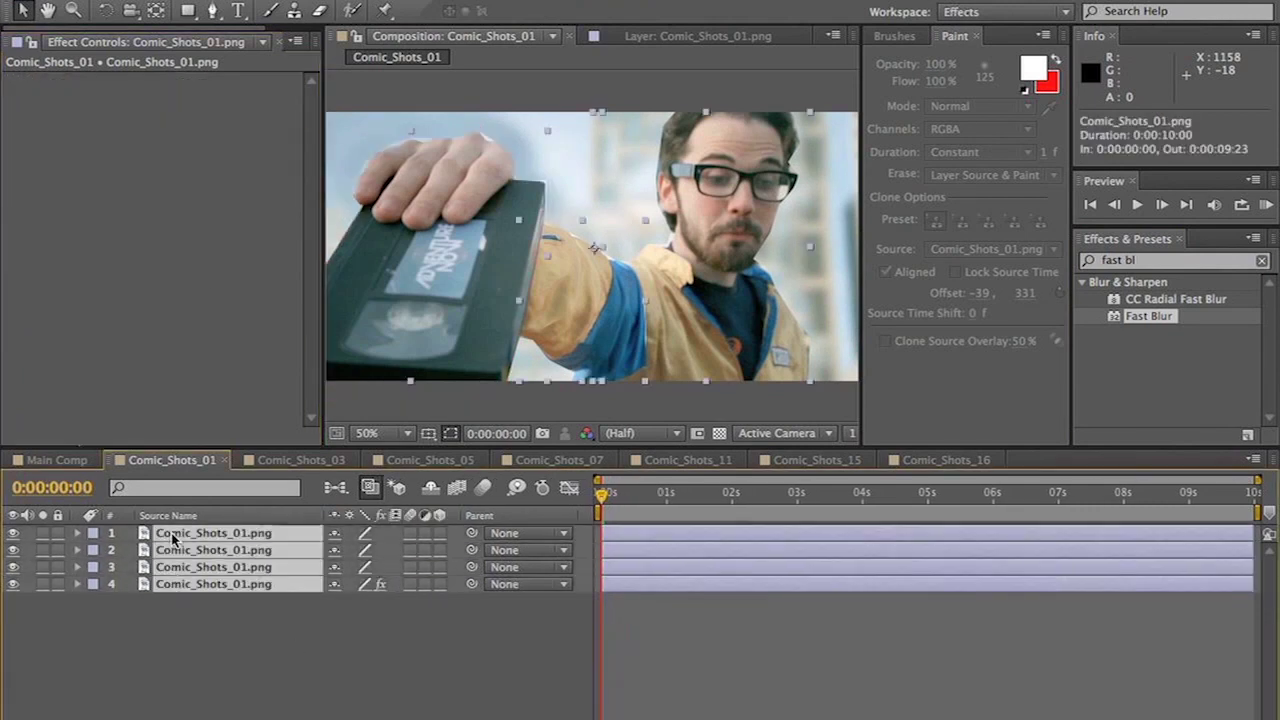
pyautogui.click(439, 533)
pyautogui.click(428, 665)
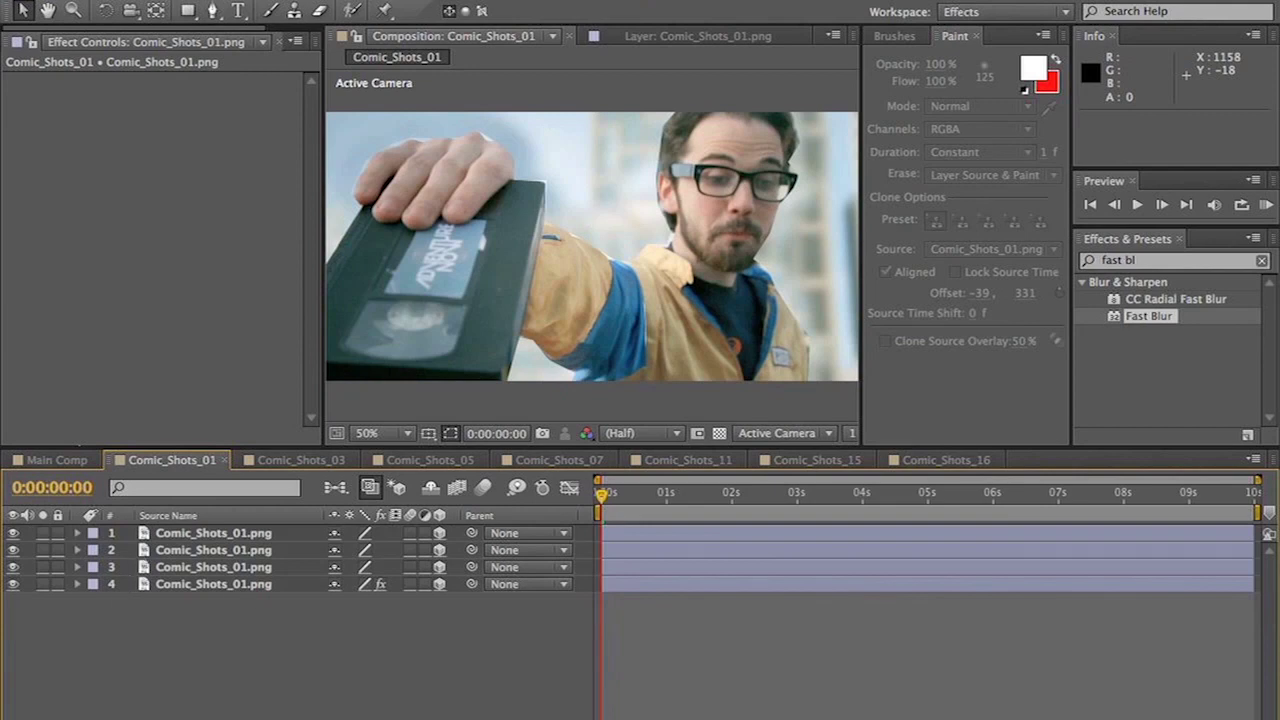
# - Add a two-node camera with the 35mm preset to the Comic_Shots_01 composition
pyautogui.click(348, 0)
pyautogui.moveTo(379, 1)
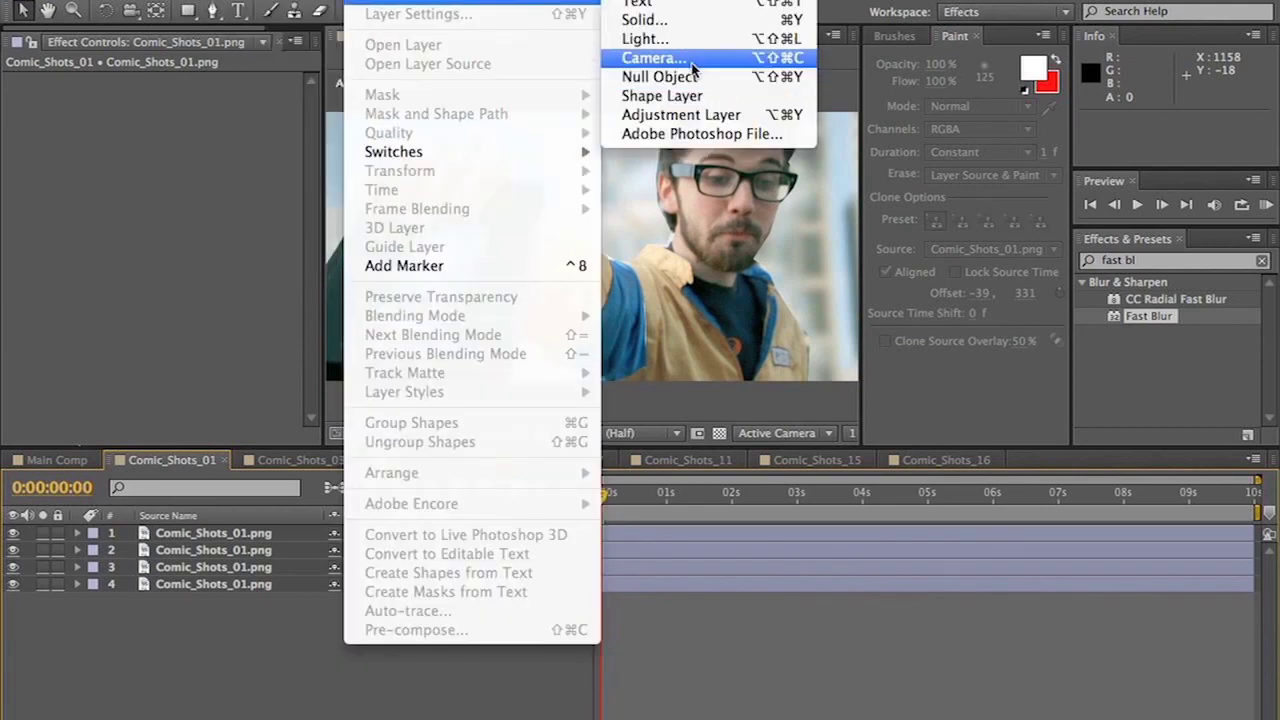
pyautogui.click(651, 58)
pyautogui.click(486, 177)
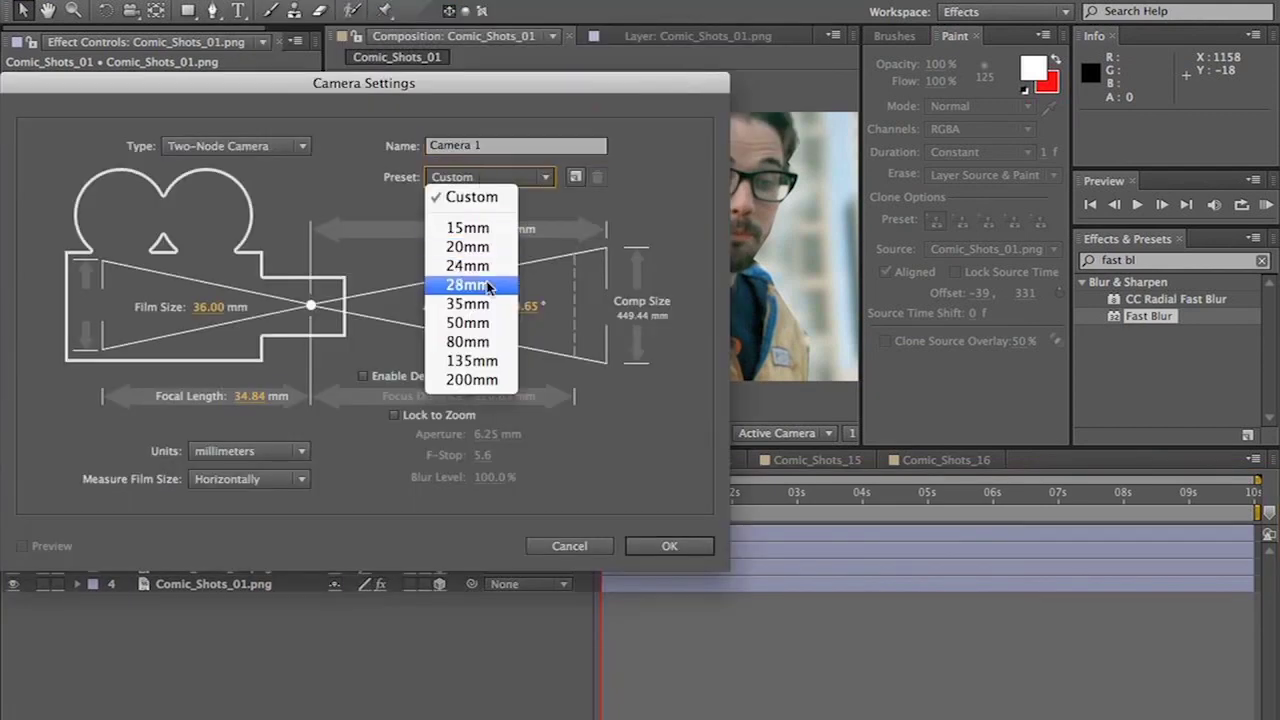
pyautogui.click(490, 298)
pyautogui.click(665, 546)
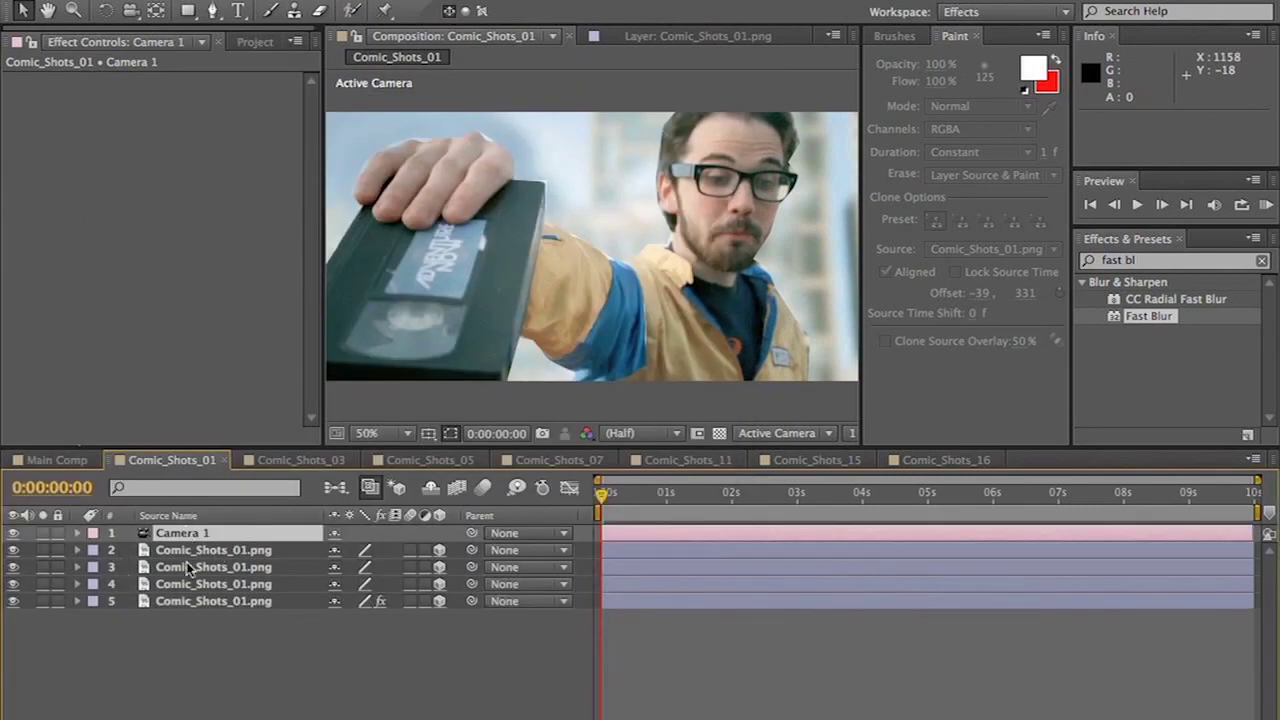
# - Move the background layer back to a Z position of 838 and scale it up to 172% to fill the frame
pyautogui.click(172, 605)
pyautogui.click(76, 601)
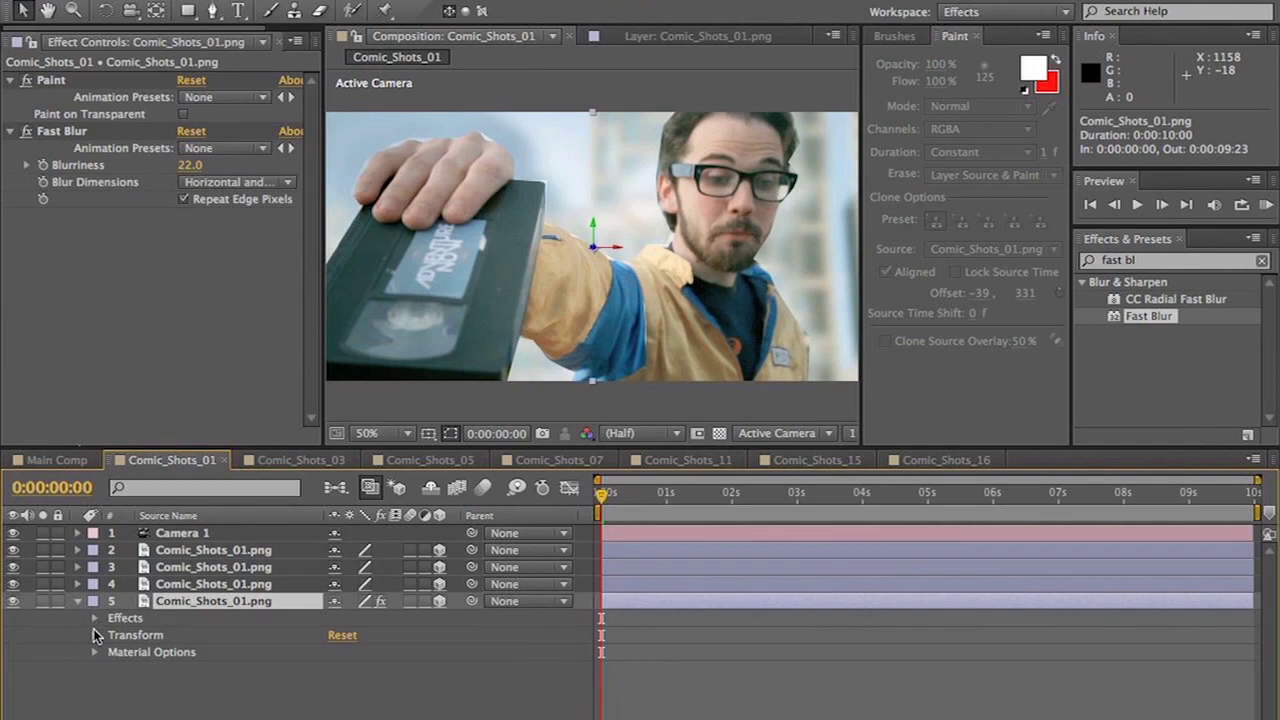
pyautogui.click(94, 635)
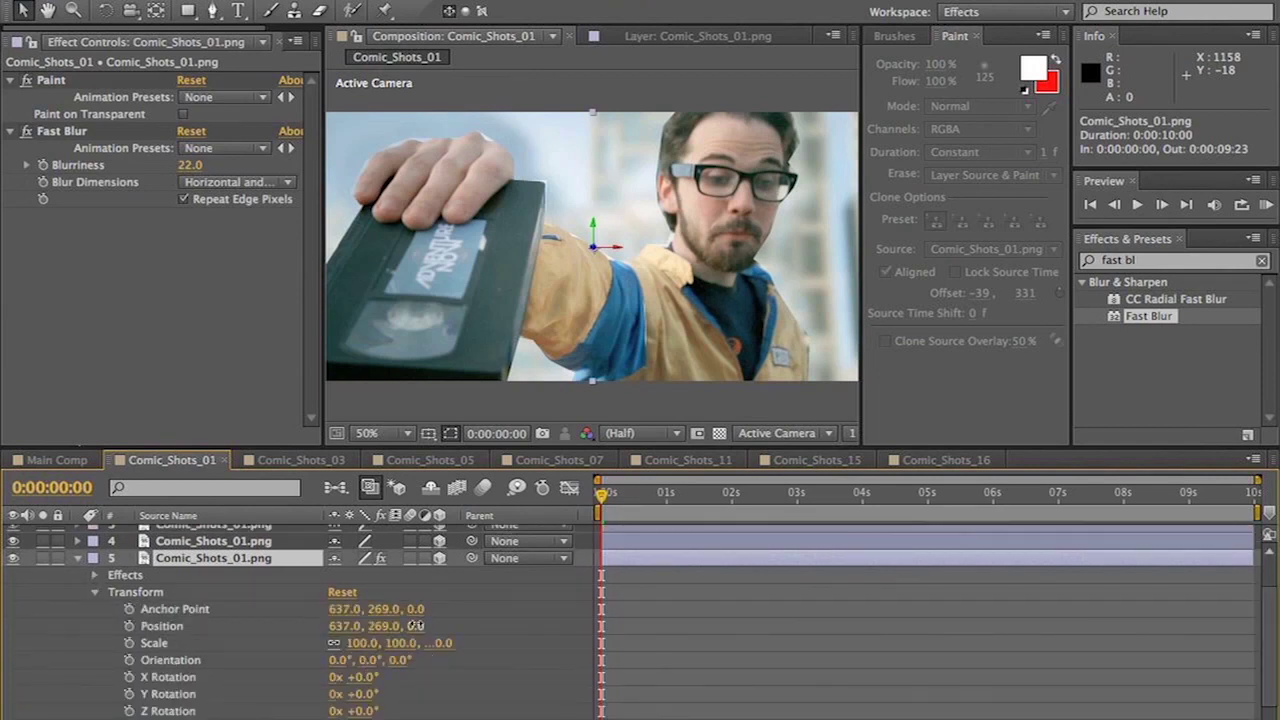
pyautogui.moveTo(415, 625); pyautogui.dragTo(1220, 589)
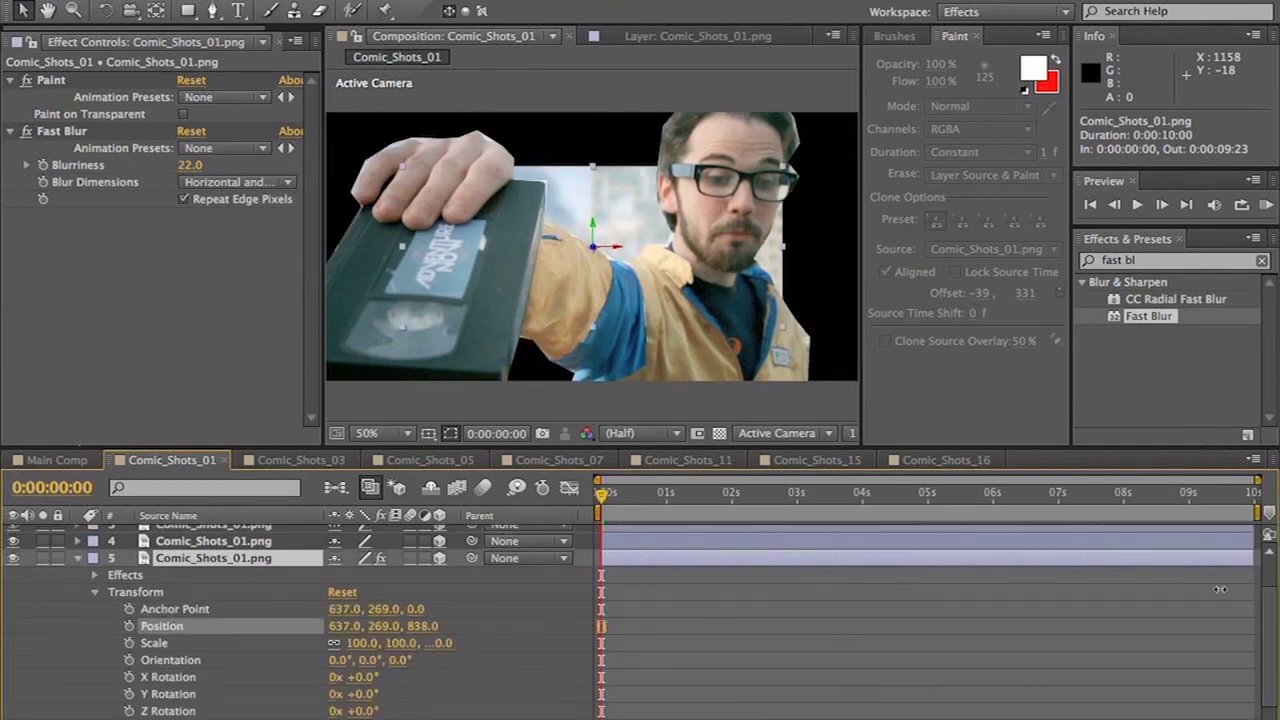
pyautogui.moveTo(364, 645); pyautogui.dragTo(442, 659)
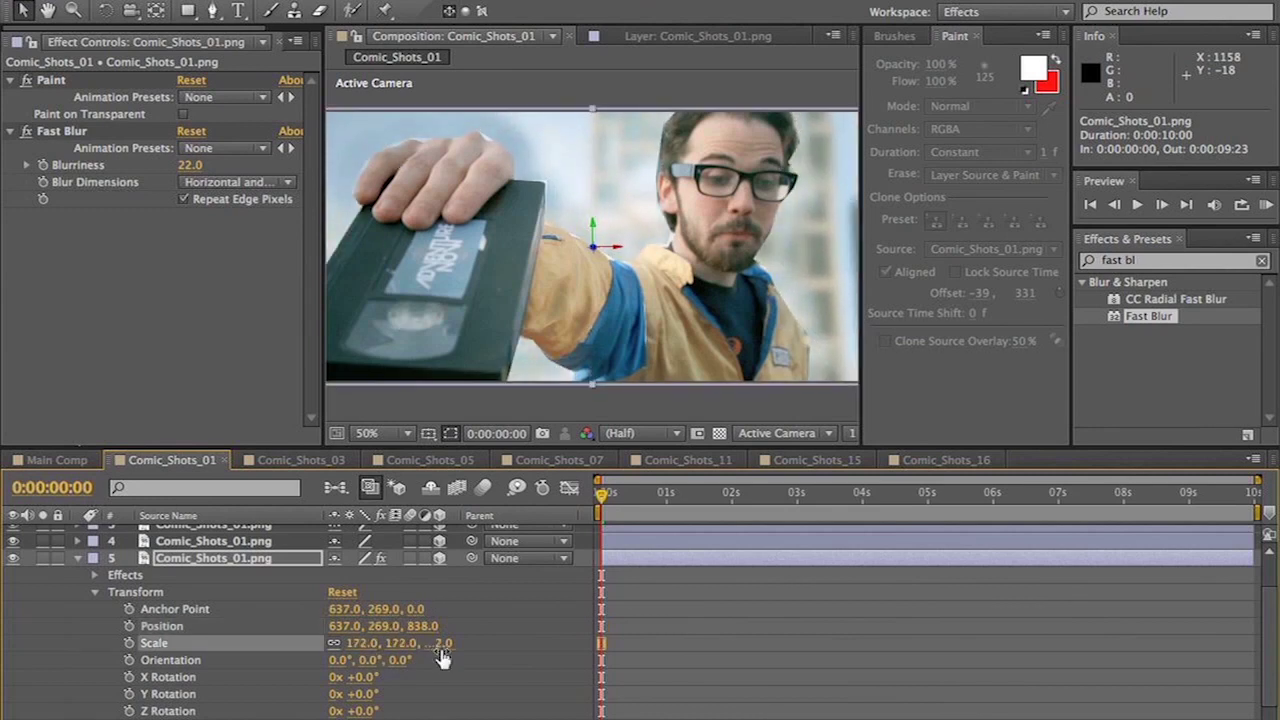
# - Apply CC RepeTile to the background layer and set its tiling to Unfold
pyautogui.click(1262, 260)
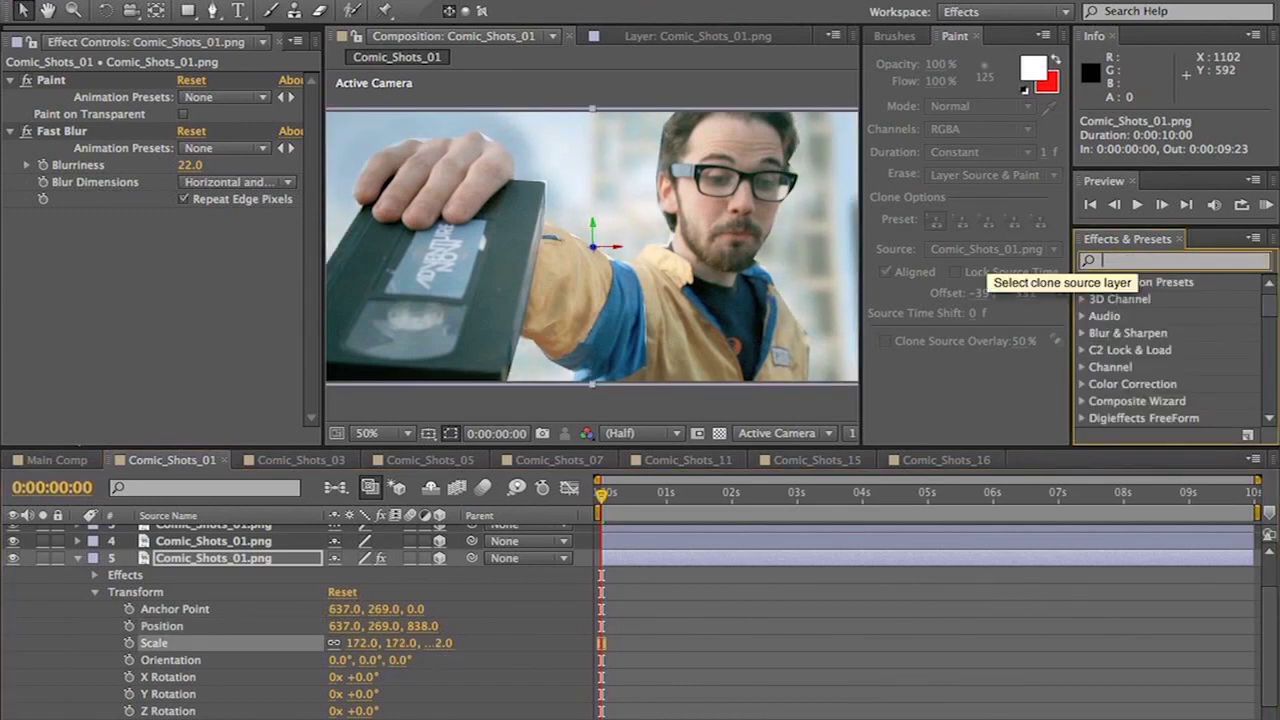
pyautogui.write('repe')
pyautogui.moveTo(1157, 299); pyautogui.dragTo(183, 567)
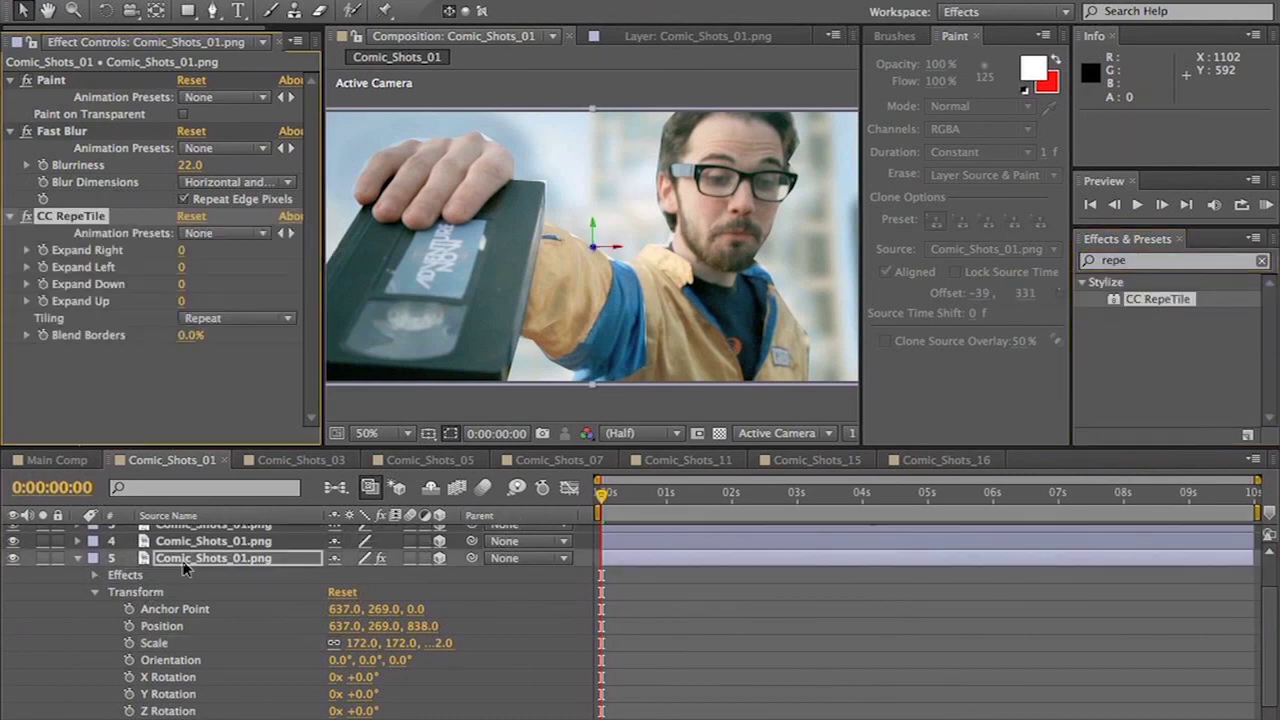
pyautogui.click(216, 318)
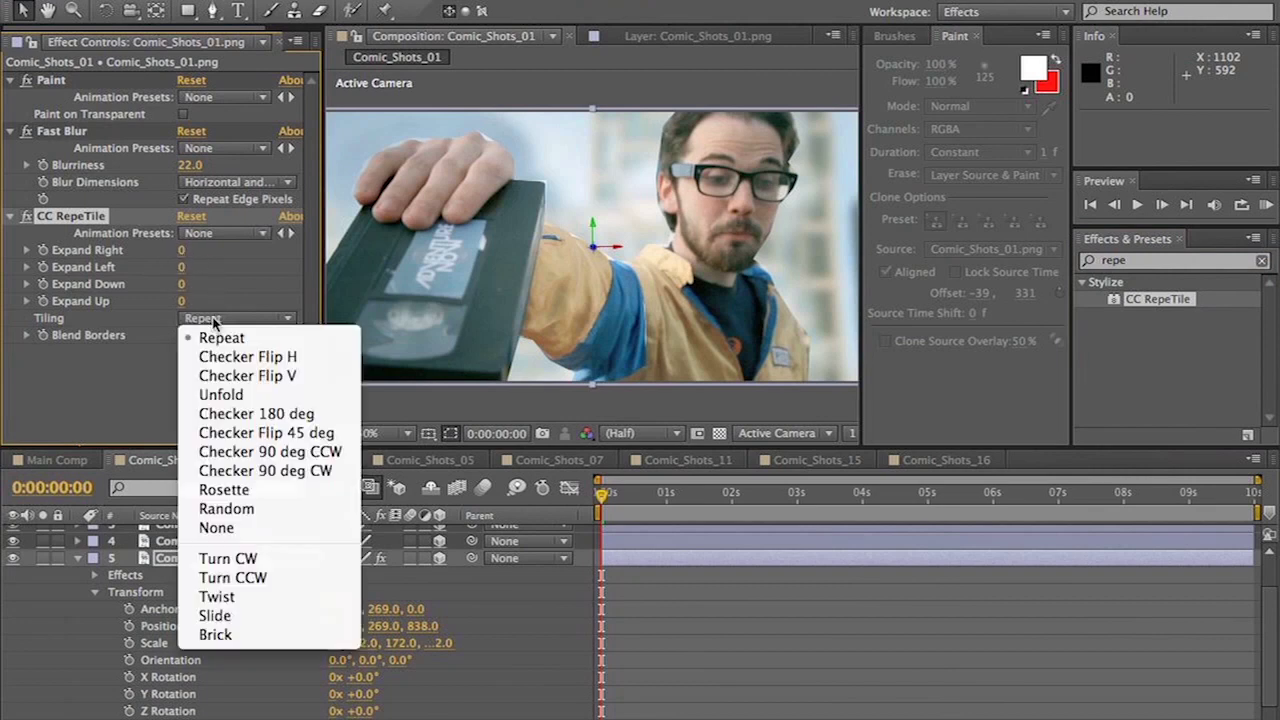
pyautogui.click(226, 390)
# - Expand the background layer's tiling by 543 right, 572 left, 736 down and 624 up
pyautogui.click(177, 253)
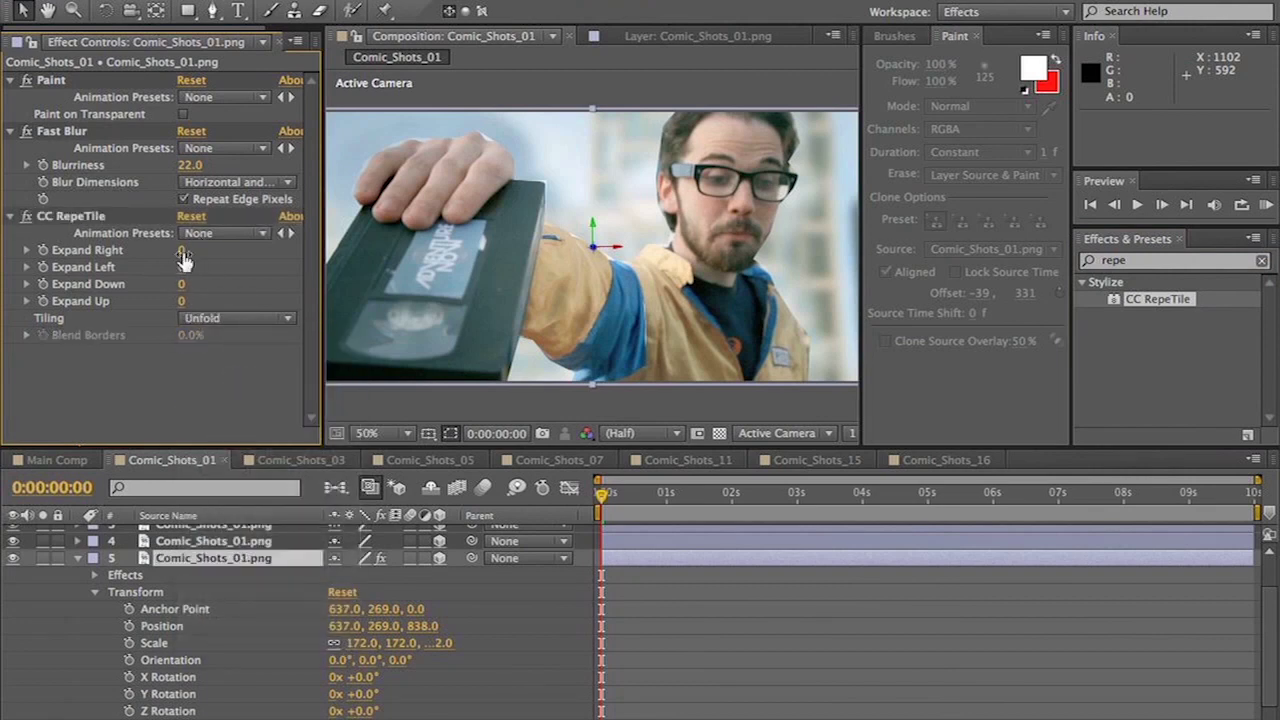
pyautogui.moveTo(183, 259); pyautogui.dragTo(340, 265)
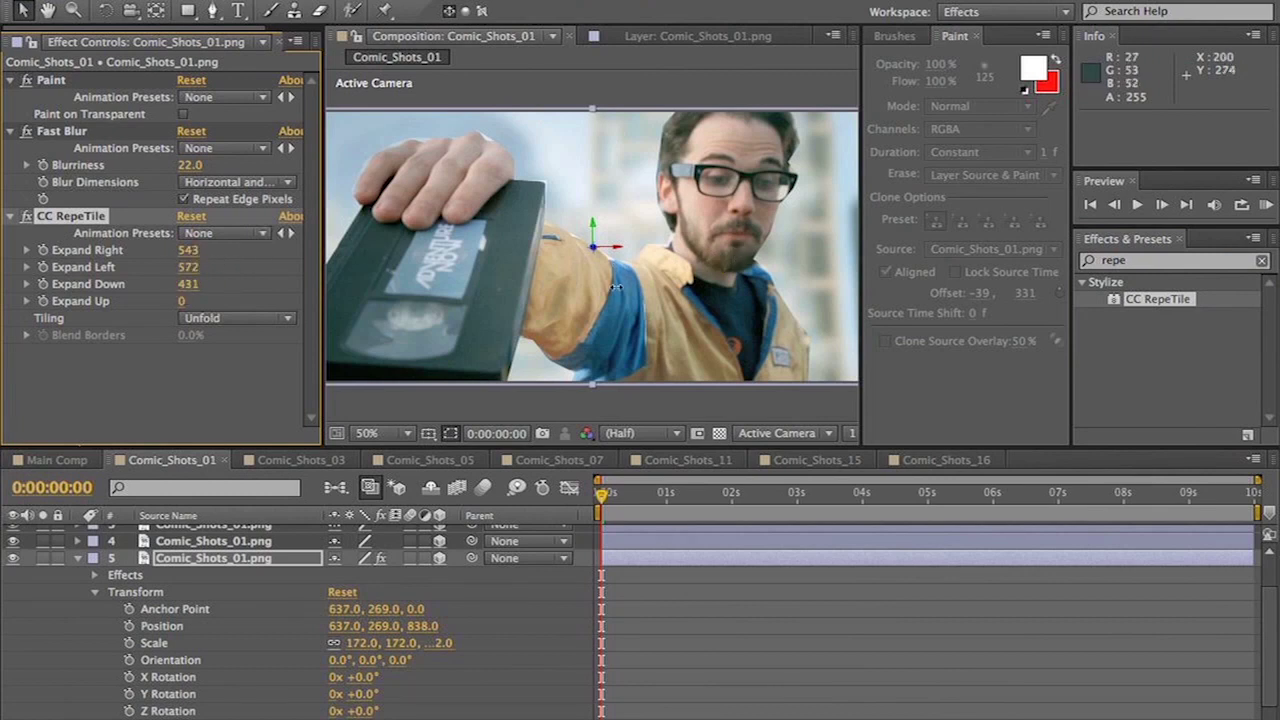
pyautogui.moveTo(616, 287); pyautogui.dragTo(919, 270)
pyautogui.moveTo(695, 321); pyautogui.dragTo(660, 470)
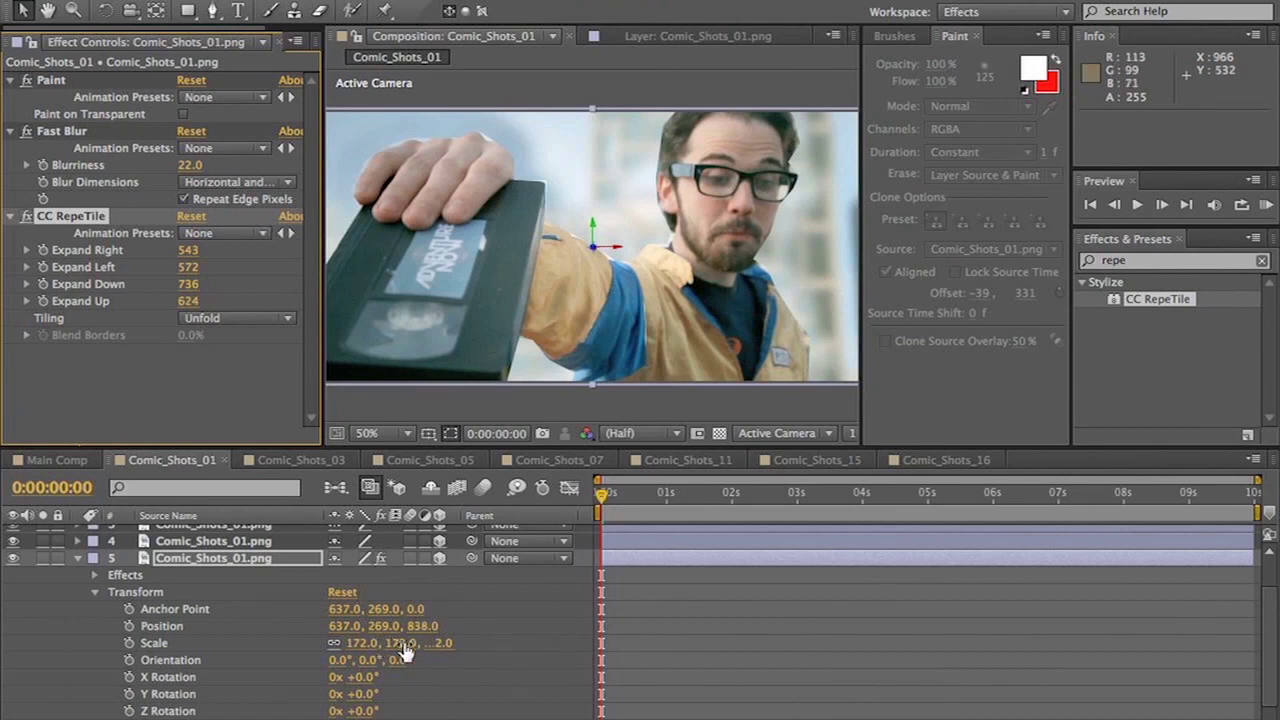
# - Try scaling the background layer down to 96% to check its tiled edges, and undo the scale change
pyautogui.moveTo(407, 652); pyautogui.dragTo(288, 649)
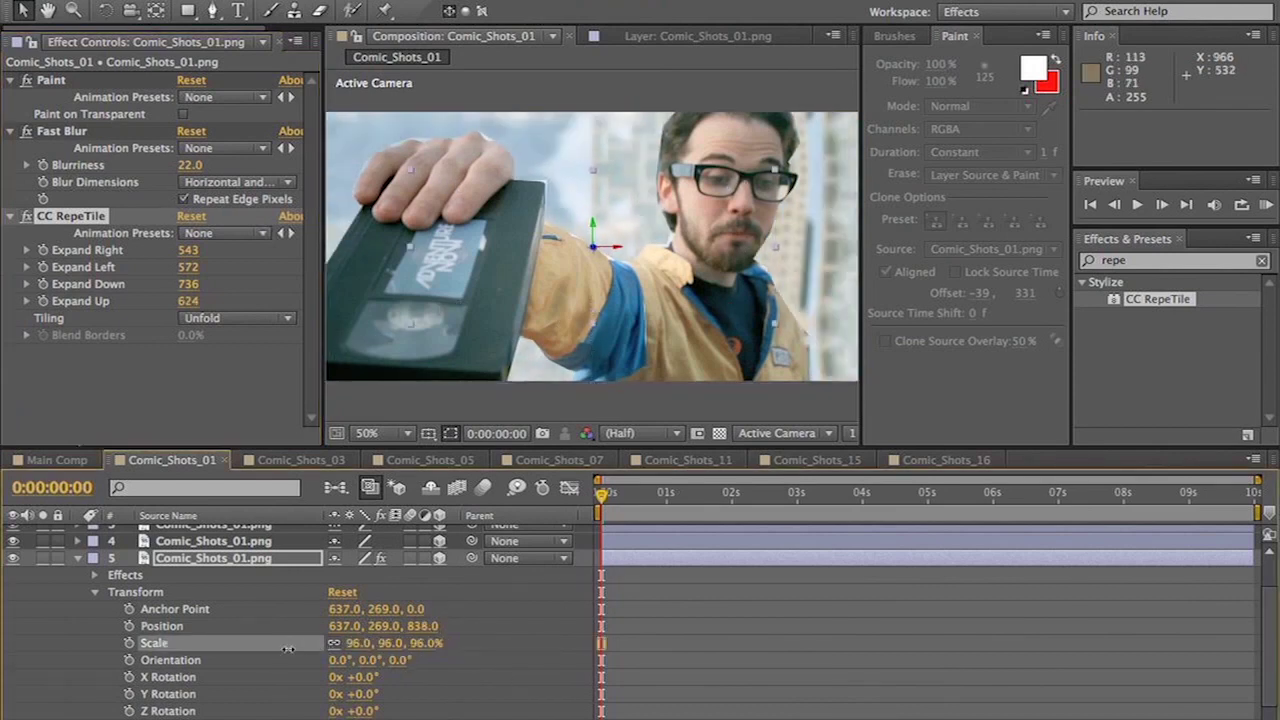
pyautogui.hotkey('ctrl', 'z')
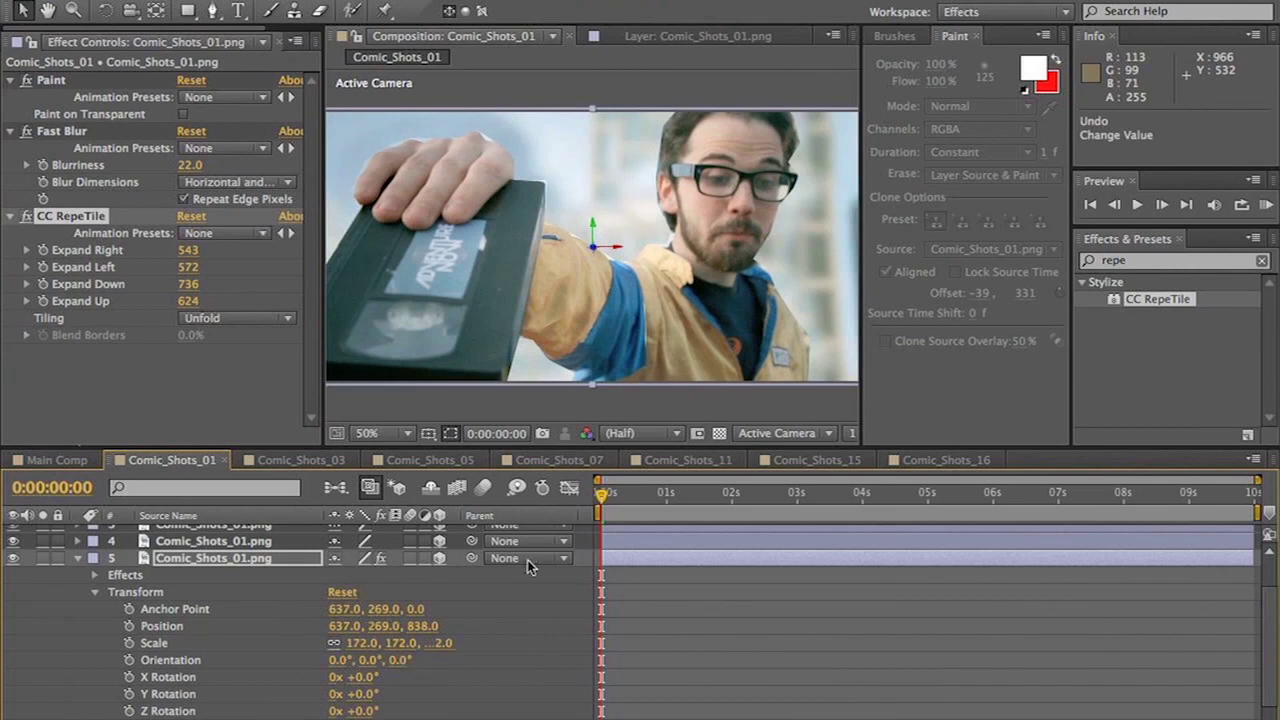
pyautogui.click(540, 645)
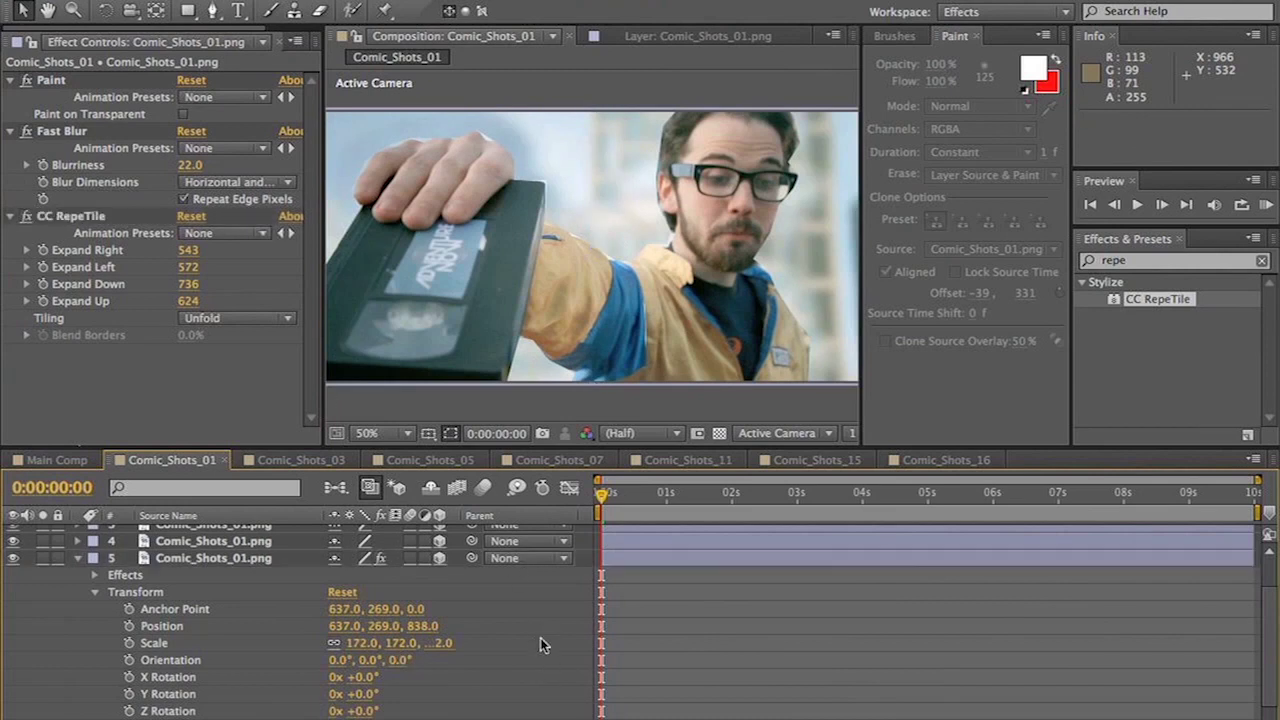
pyautogui.click(79, 559)
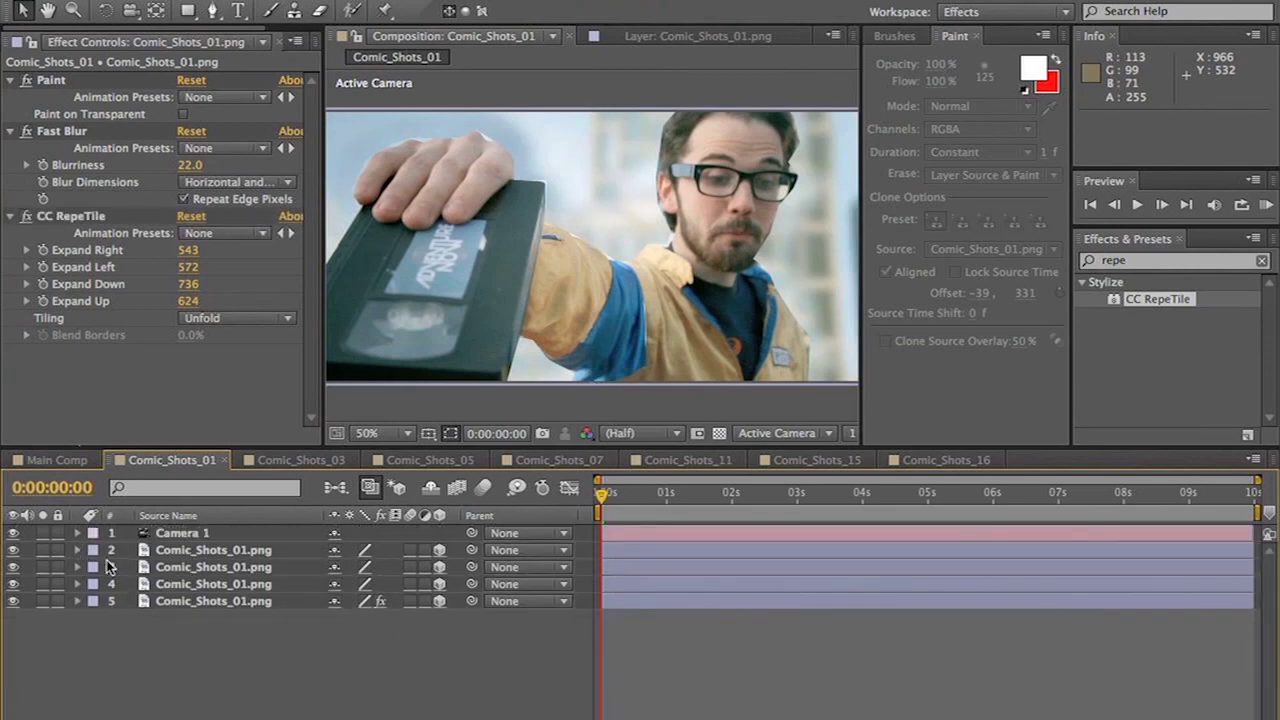
# - Move the head-and-torso layer back to a Z position of 194 and scale it up to 120%
pyautogui.click(218, 586)
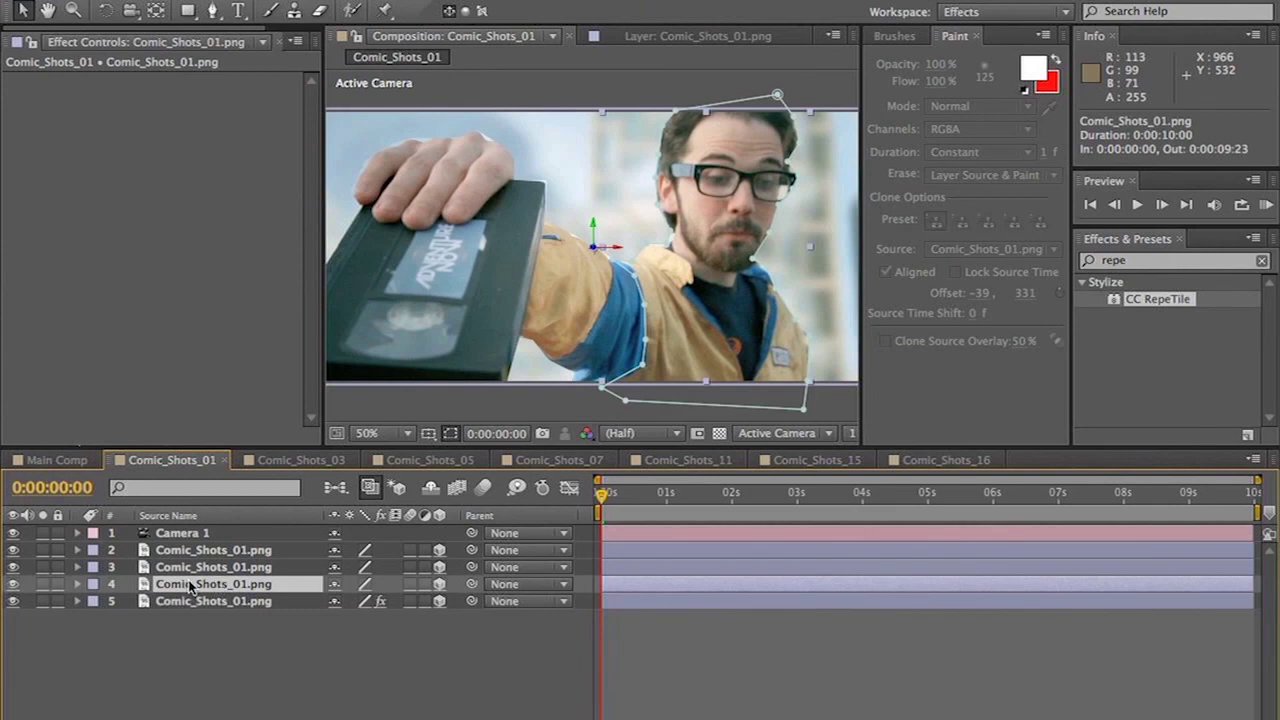
pyautogui.click(78, 585)
pyautogui.click(94, 617)
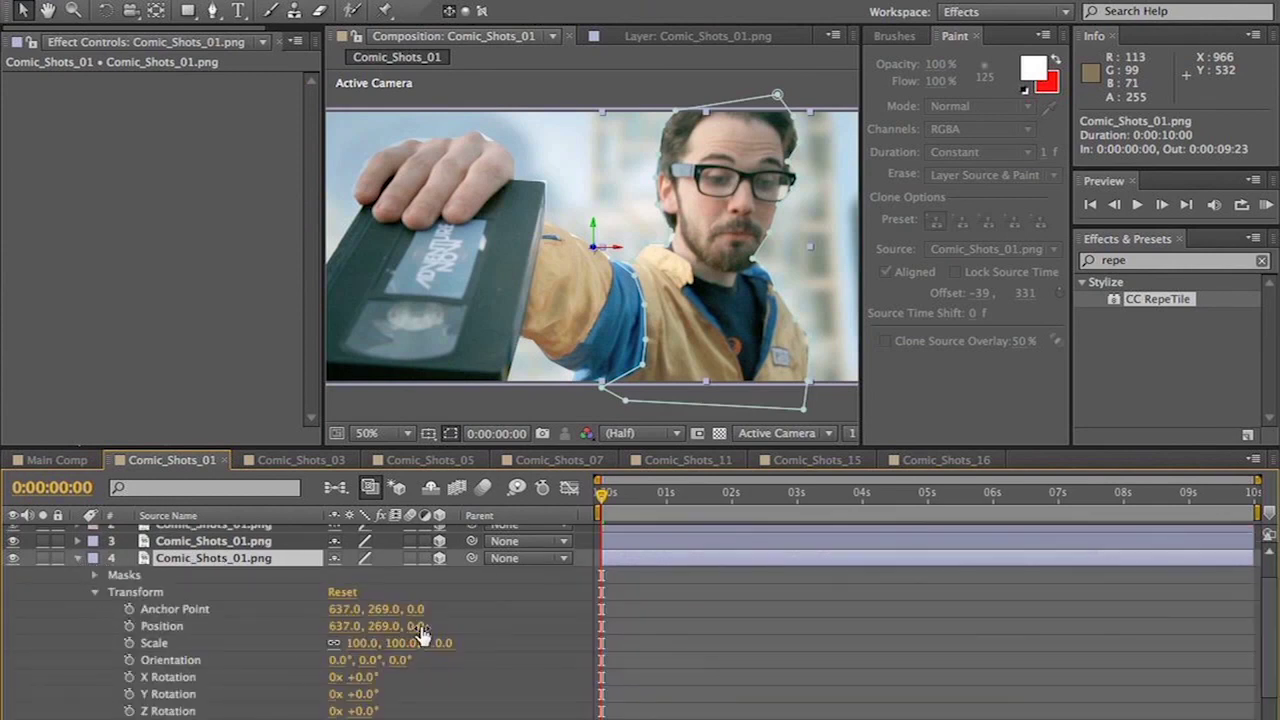
pyautogui.moveTo(415, 626); pyautogui.dragTo(615, 631)
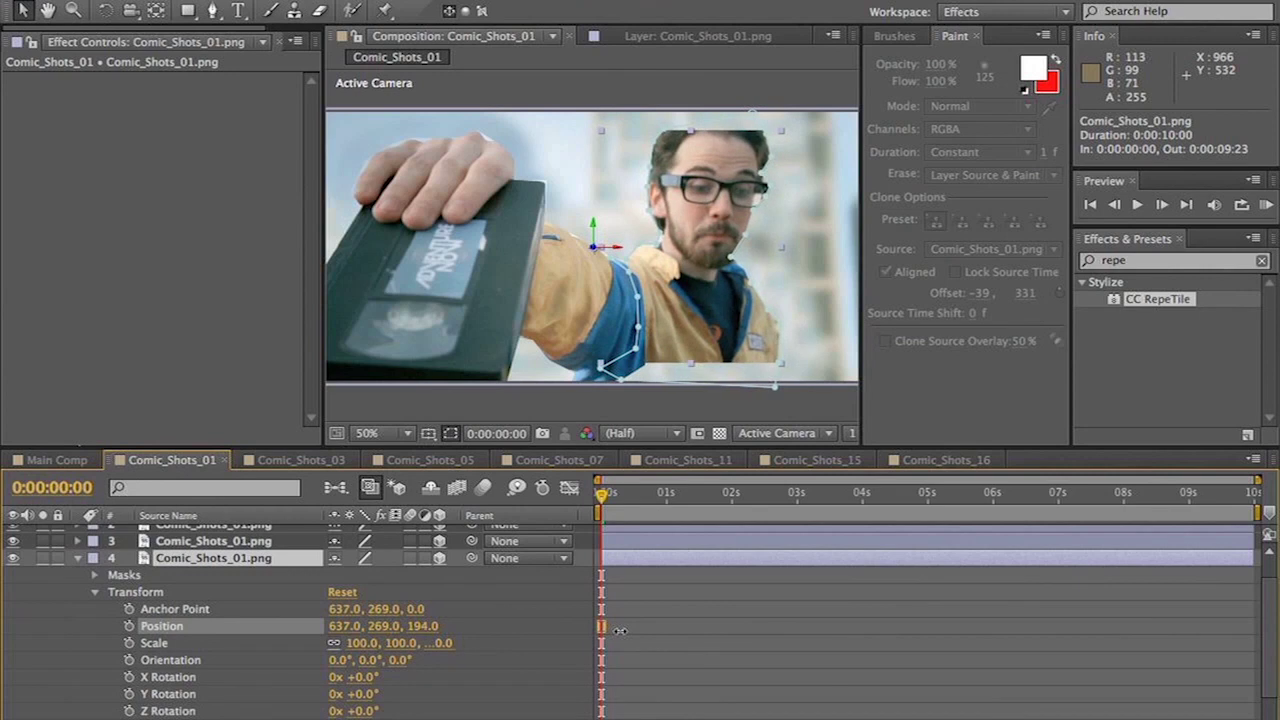
pyautogui.moveTo(364, 651); pyautogui.dragTo(387, 650)
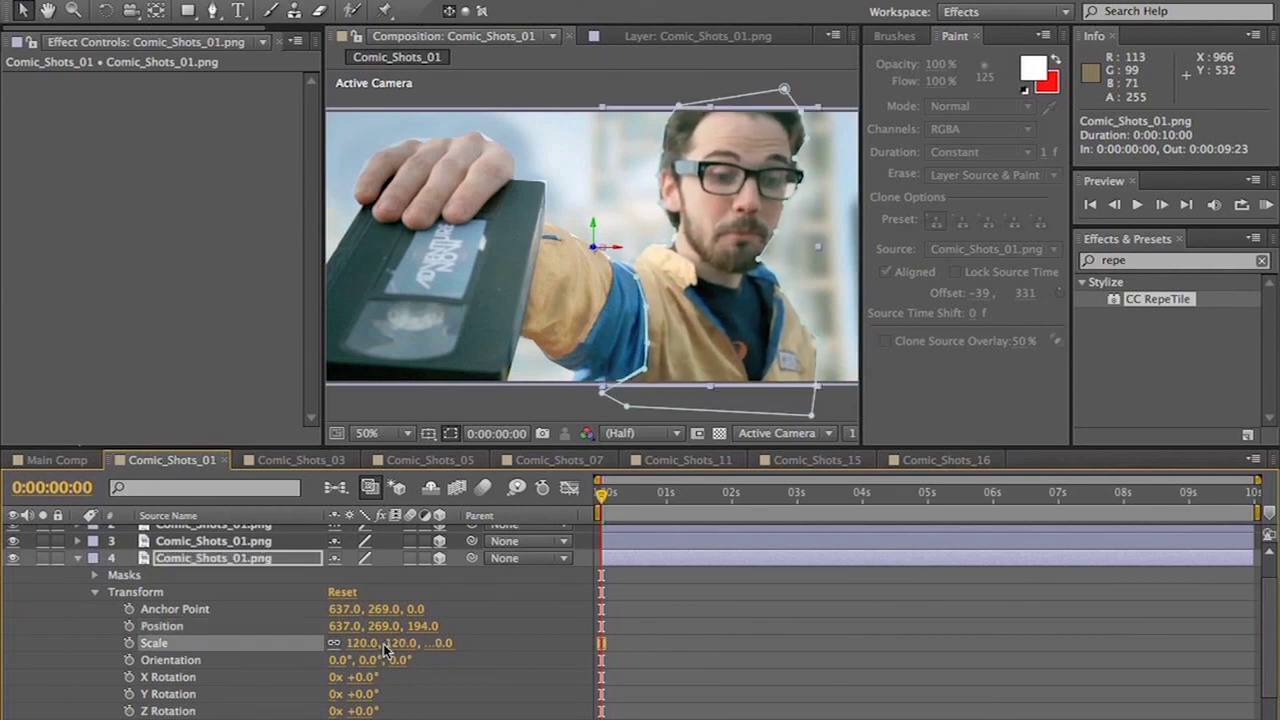
pyautogui.click(80, 559)
# - Move the arm layer back to a Z position of 105 and scale it up to 112%
pyautogui.click(78, 567)
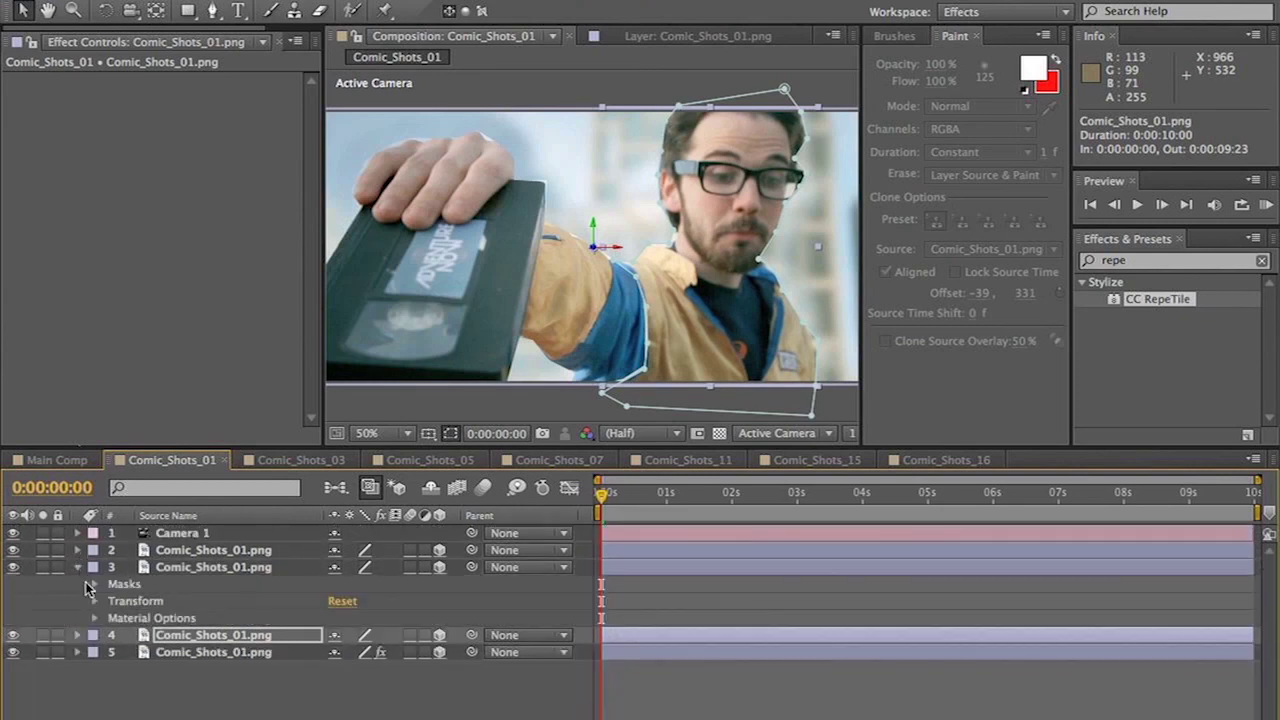
pyautogui.click(96, 601)
pyautogui.moveTo(421, 628); pyautogui.dragTo(531, 634)
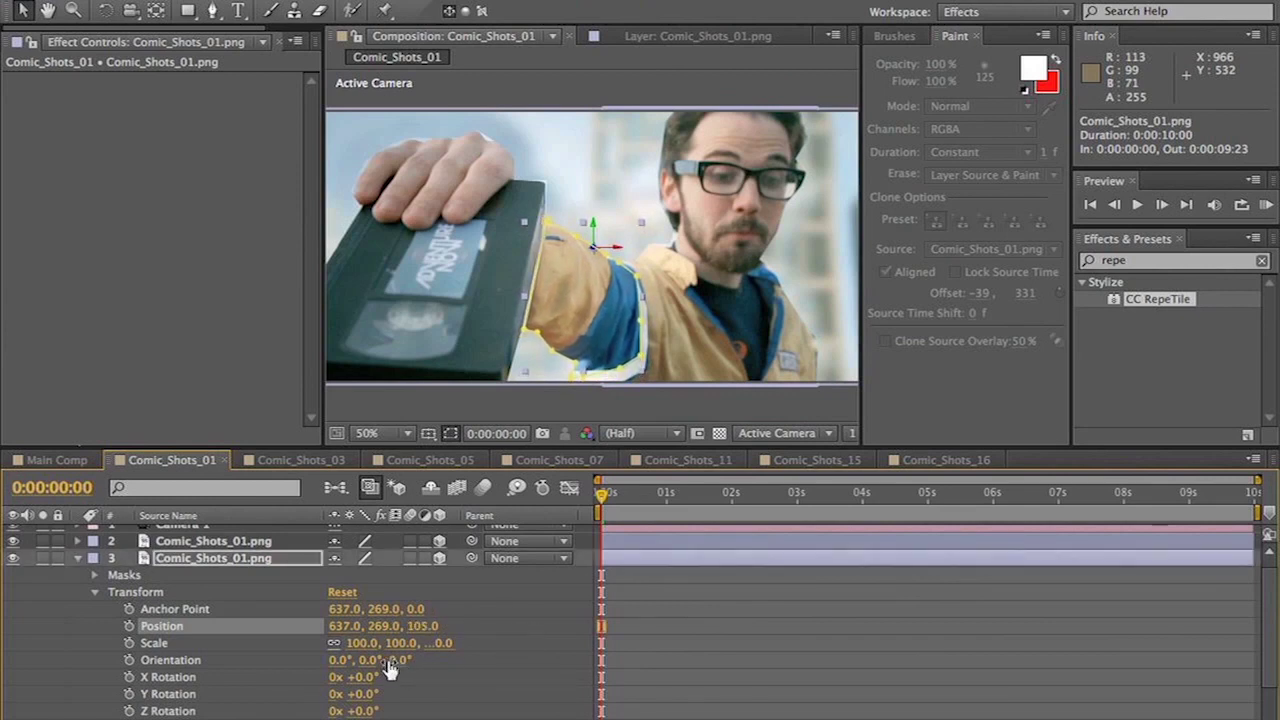
pyautogui.moveTo(360, 643); pyautogui.dragTo(374, 644)
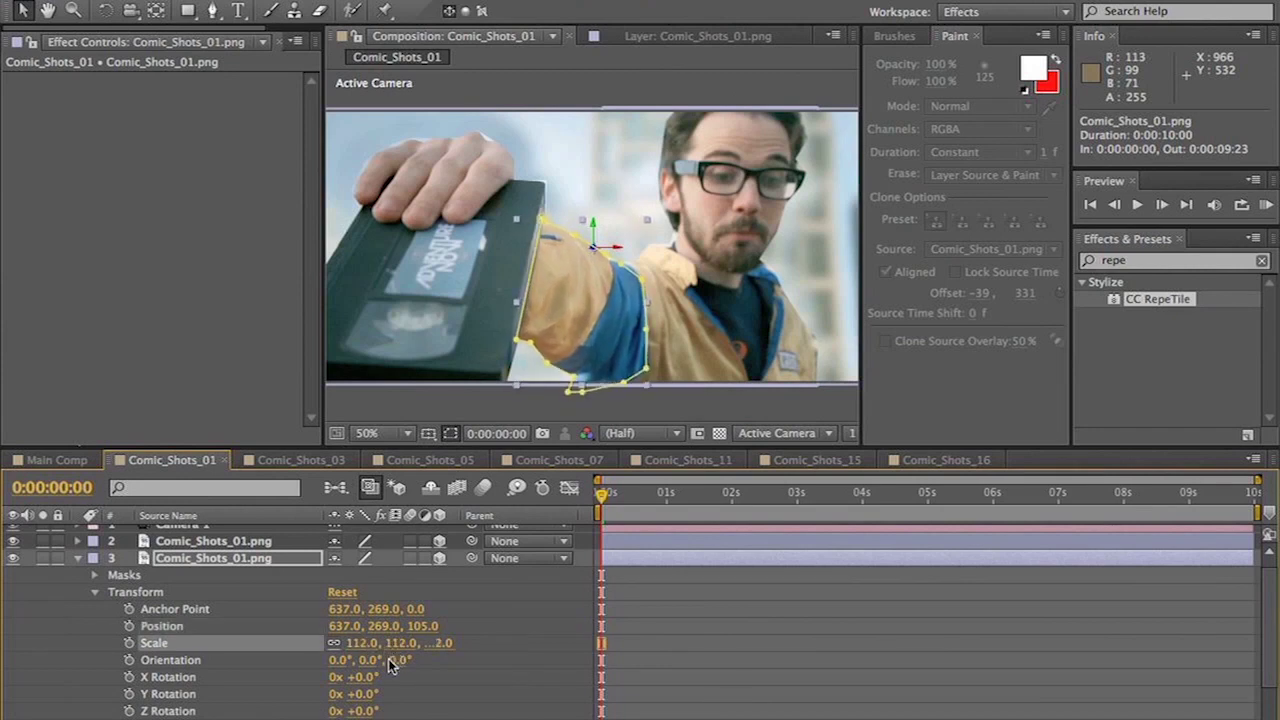
# - Rotate the arm layer -38° around Y and refit it with a wider X scale, a 116.2% Y scale and a changed Z position
pyautogui.moveTo(368, 693); pyautogui.dragTo(342, 710)
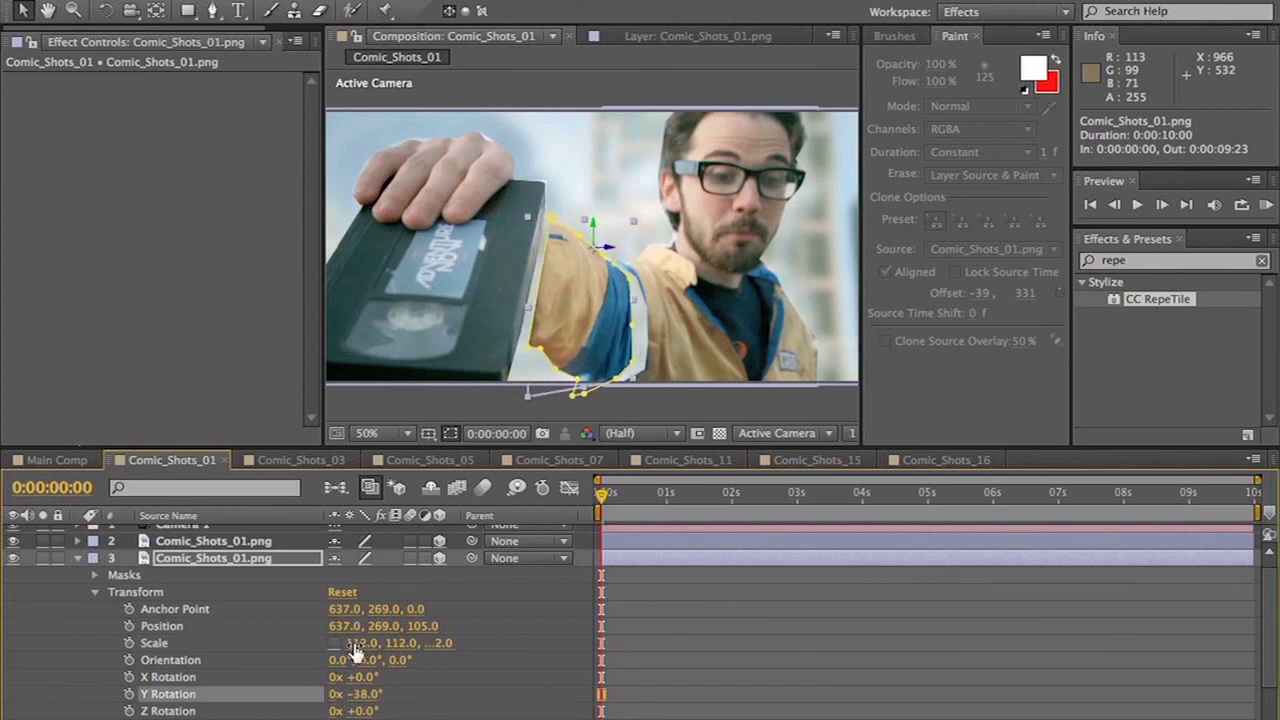
pyautogui.moveTo(358, 643); pyautogui.dragTo(408, 643)
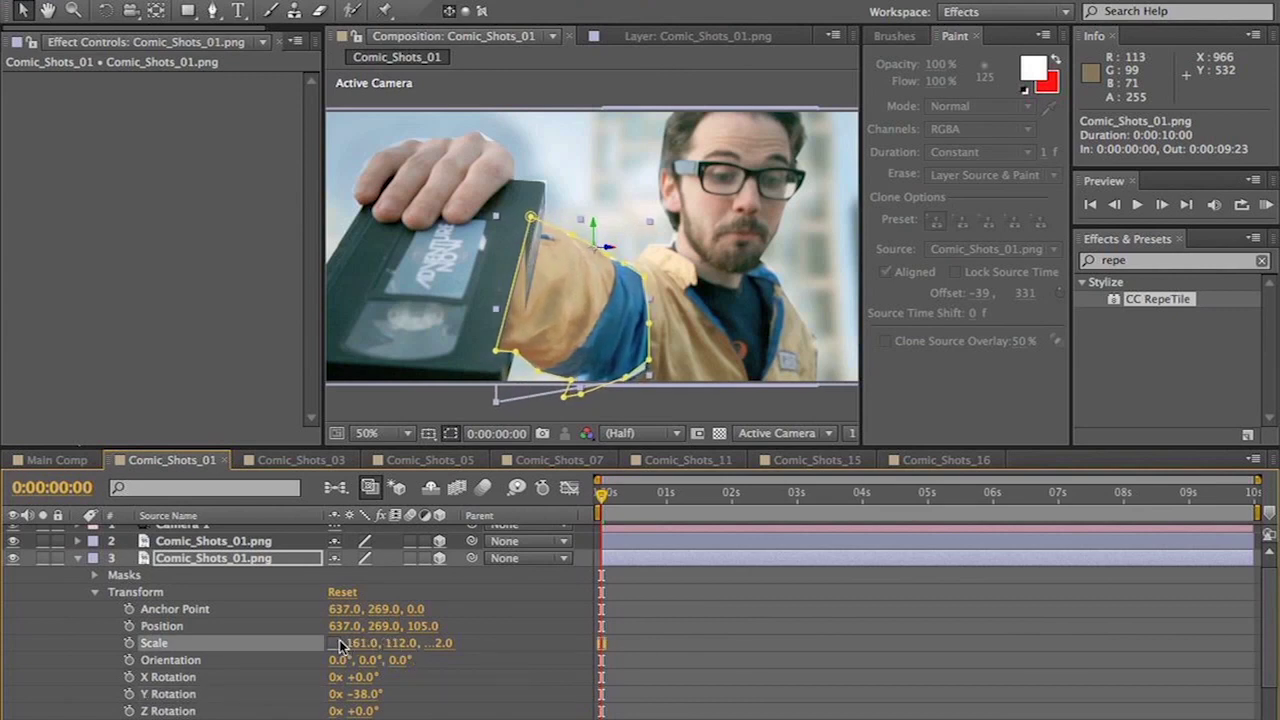
pyautogui.moveTo(355, 643); pyautogui.dragTo(362, 643)
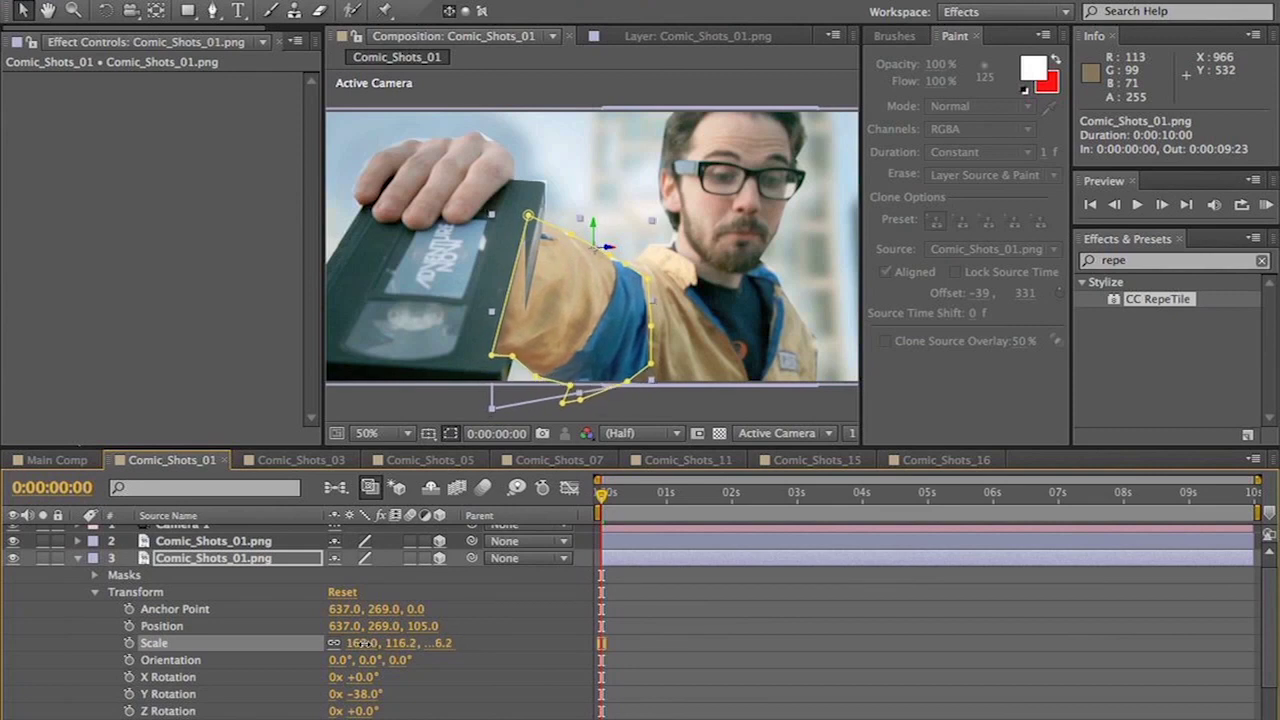
pyautogui.moveTo(411, 626); pyautogui.dragTo(466, 629)
pyautogui.click(560, 638)
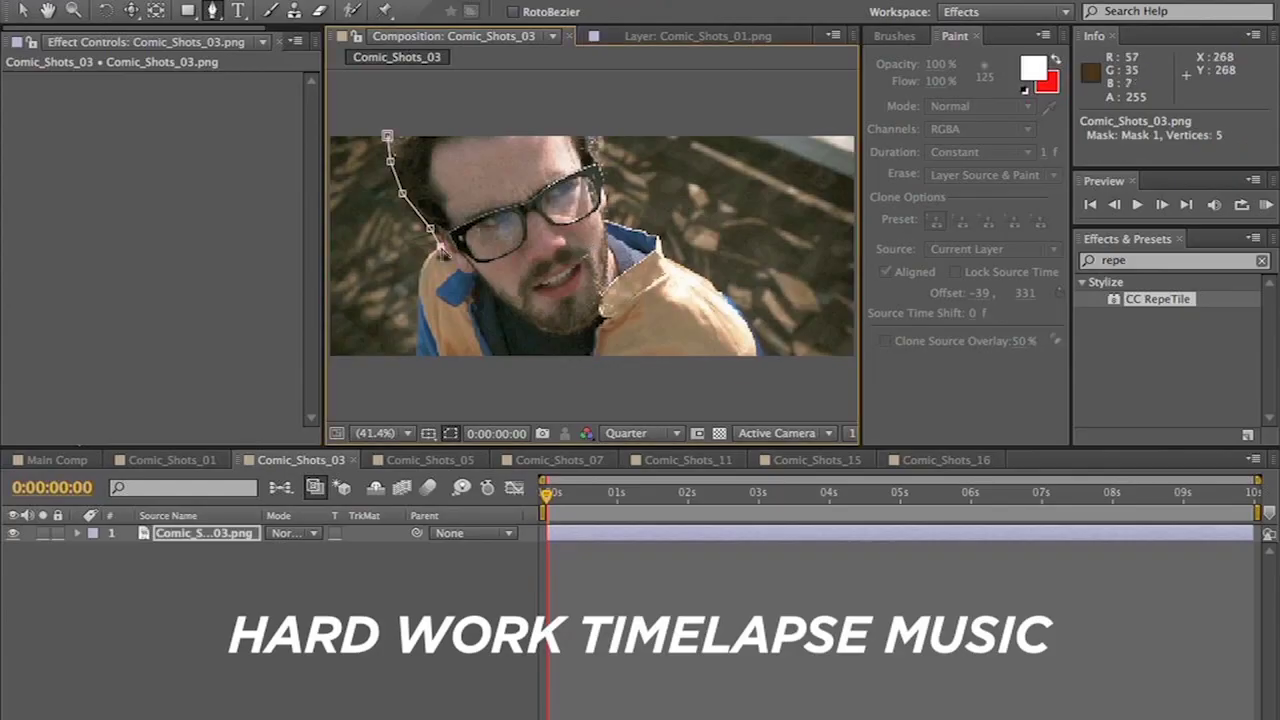
# - In Comic_Shots_03, open the bottom background layer for retouching and extend it with CC RepeTile set to Unfold
pyautogui.doubleClick(174, 554)
pyautogui.doubleClick(1158, 299)
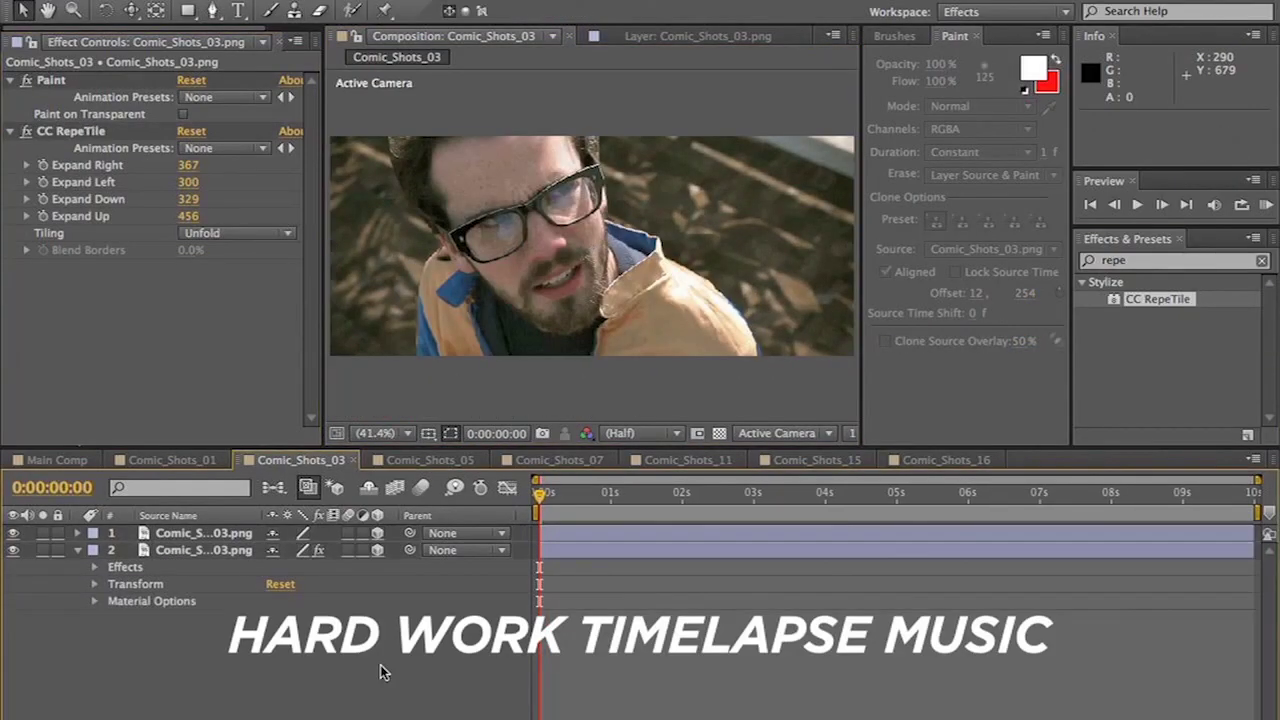
# - Soften the background layer of Comic_Shots_03 with the Fast Blur effect and test the parallax in the composition view
pyautogui.write('fast bl')
pyautogui.doubleClick(1149, 316)
pyautogui.moveTo(603, 279); pyautogui.dragTo(628, 279)
# - In Comic_Shots_05, duplicate the still and mask the man in the foreground on the upper copy
pyautogui.click(430, 460)
pyautogui.press('super+d')
pyautogui.click(508, 277)
# - Retouch the man out of the bottom Comic_Shots_05 layer with the Clone Stamp, sampling from the surrounding background
pyautogui.doubleClick(204, 550)
pyautogui.click(295, 11)
pyautogui.keyDown('alt'); pyautogui.click(450, 220); pyautogui.keyUp('alt')
pyautogui.moveTo(545, 230); pyautogui.dragTo(640, 180)
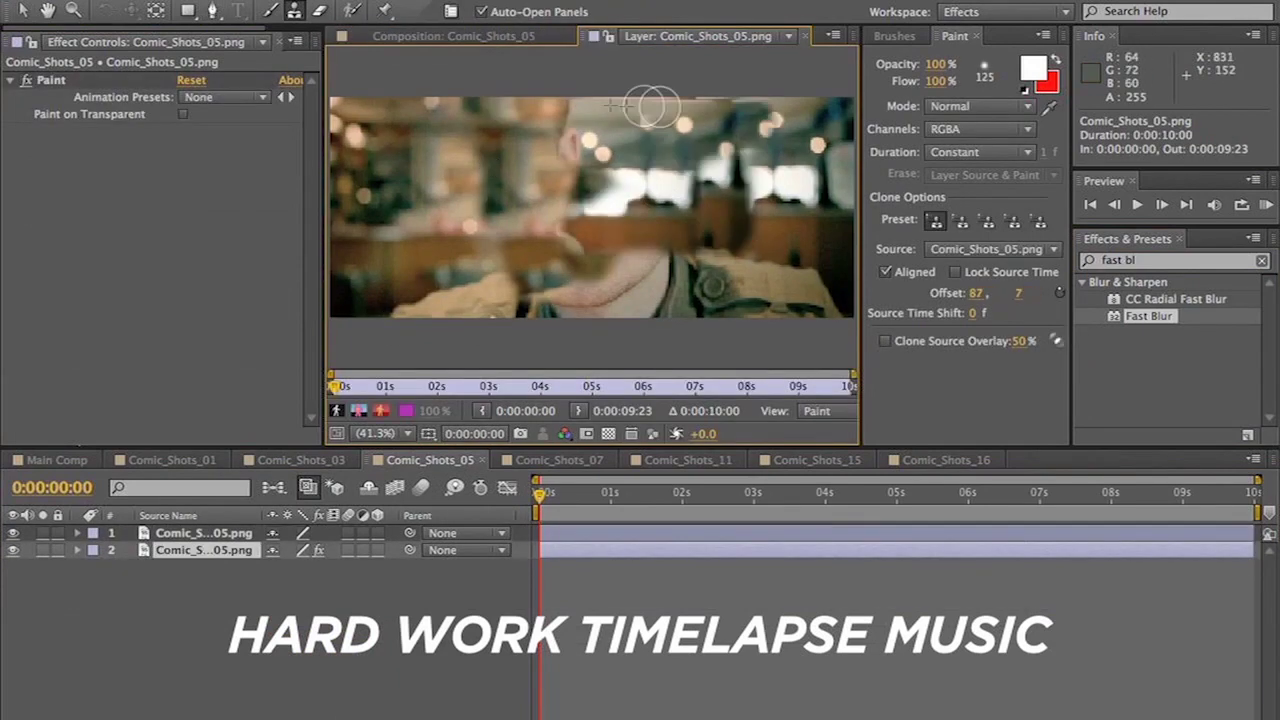
# - Apply the Fast Blur effect to the retouched background layer of Comic_Shots_05
pyautogui.click(454, 36)
pyautogui.click(23, 11)
pyautogui.doubleClick(1149, 316)
# - Extend the Comic_Shots_05 background with CC RepeTile and make the composition's layers 3D
pyautogui.write('repe')
pyautogui.doubleClick(1158, 299)
pyautogui.click(377, 534)
# - In Comic_Shots_07, duplicate the still into three layers and mask the central man and the people behind him separately
pyautogui.click(559, 460)
pyautogui.press('super+d')
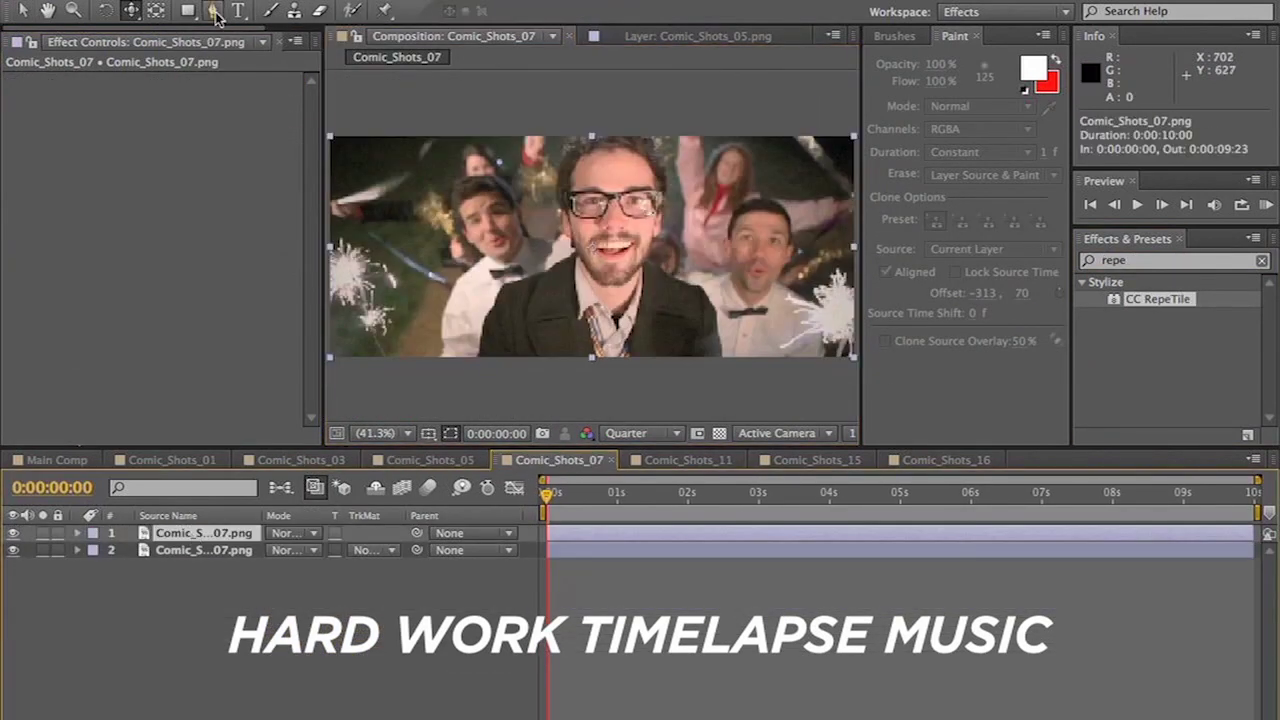
pyautogui.click(213, 12)
pyautogui.click(204, 550)
pyautogui.press('super+d')
pyautogui.click(790, 245)
# - Make the three Comic_Shots_07 layers 3D and clone the people out of the bottom background layer
pyautogui.click(23, 11)
pyautogui.moveTo(377, 534); pyautogui.dragTo(377, 567)
pyautogui.doubleClick(204, 567)
pyautogui.click(295, 11)
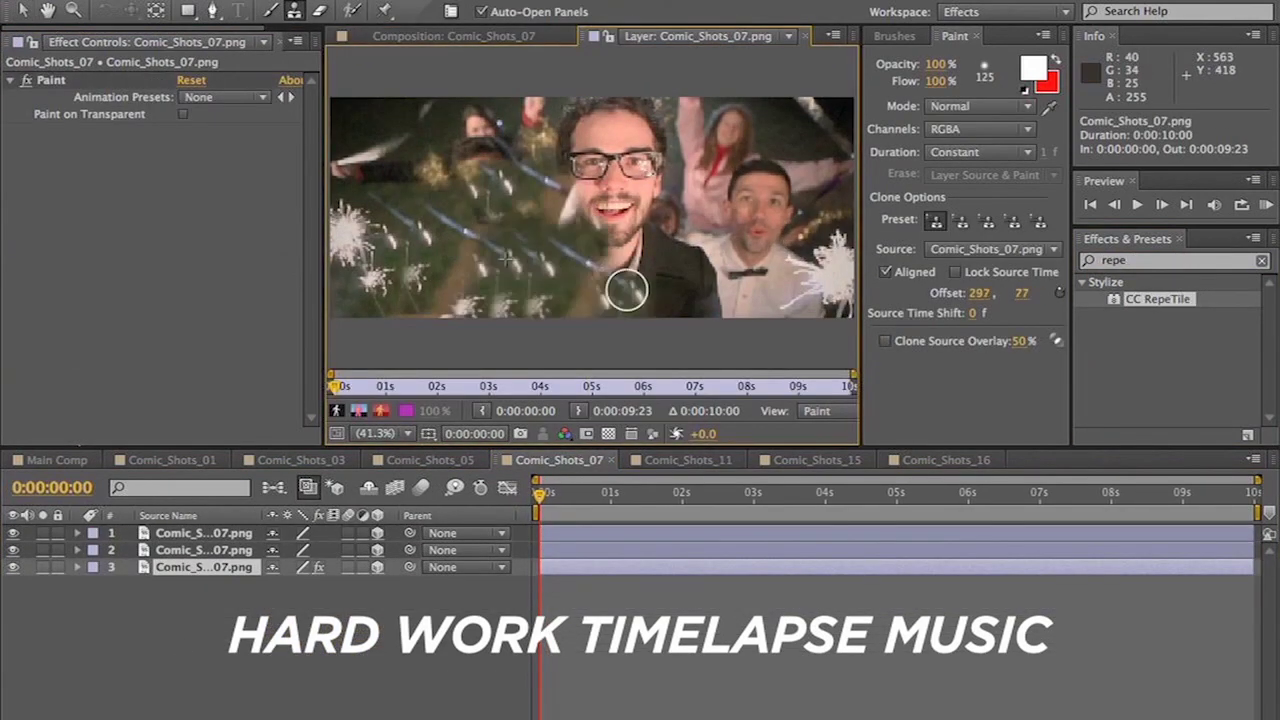
pyautogui.moveTo(626, 291); pyautogui.dragTo(625, 200)
# - Add a camera to Comic_Shots_07 and extend its background with CC RepeTile set to Unfold, expanding 569 right, 1092 left, 958 down and 873 up
pyautogui.click(454, 36)
pyautogui.press('super+alt+shift+c')
pyautogui.doubleClick(1158, 299)
# - Find the Fast Blur effect and apply it to the bottom background layer of Comic_Shots_07
pyautogui.doubleClick(1149, 260)
pyautogui.write('fast')
pyautogui.moveTo(1149, 418); pyautogui.dragTo(171, 560)
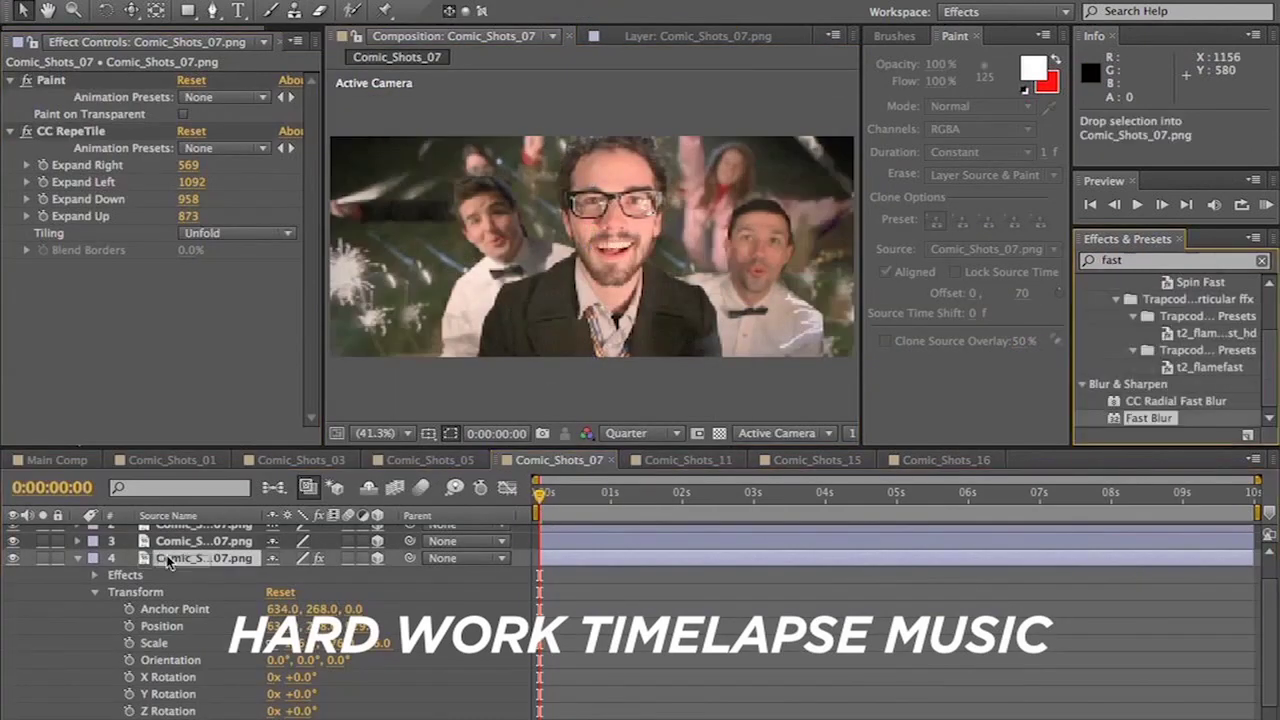
pyautogui.doubleClick(1149, 418)
pyautogui.click(184, 148)
# - In Comic_Shots_11, duplicate the still into three 3D layers and mask the foreground figures on the upper copies
pyautogui.click(688, 460)
pyautogui.press('super+d')
pyautogui.click(213, 12)
pyautogui.press('super+d')
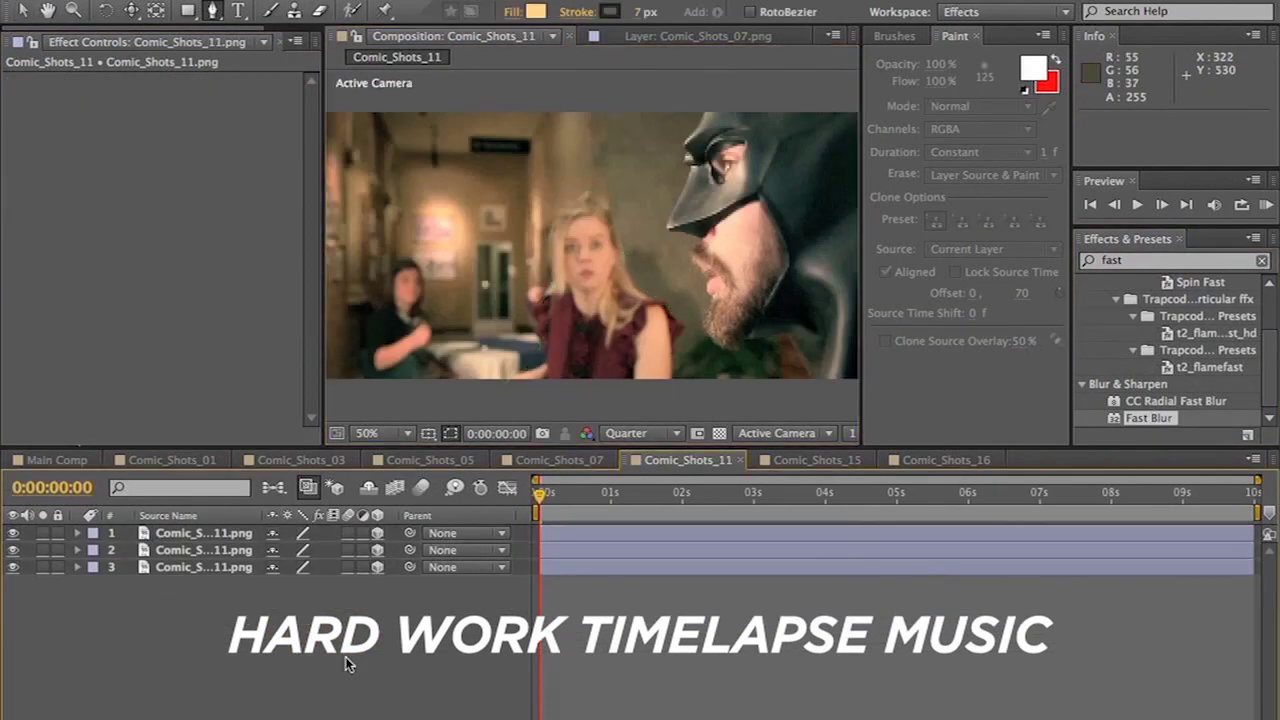
# - Retouch the bottom layer of Comic_Shots_11 with the Clone Stamp and soften it with Fast Blur
pyautogui.doubleClick(204, 567)
pyautogui.click(295, 11)
pyautogui.doubleClick(1149, 418)
pyautogui.click(184, 199)
# - Extend the Comic_Shots_11 background with CC RepeTile and add a camera to the composition
pyautogui.doubleClick(1149, 260)
pyautogui.write('repe')
pyautogui.doubleClick(1158, 299)
pyautogui.press('super+alt+shift+c')
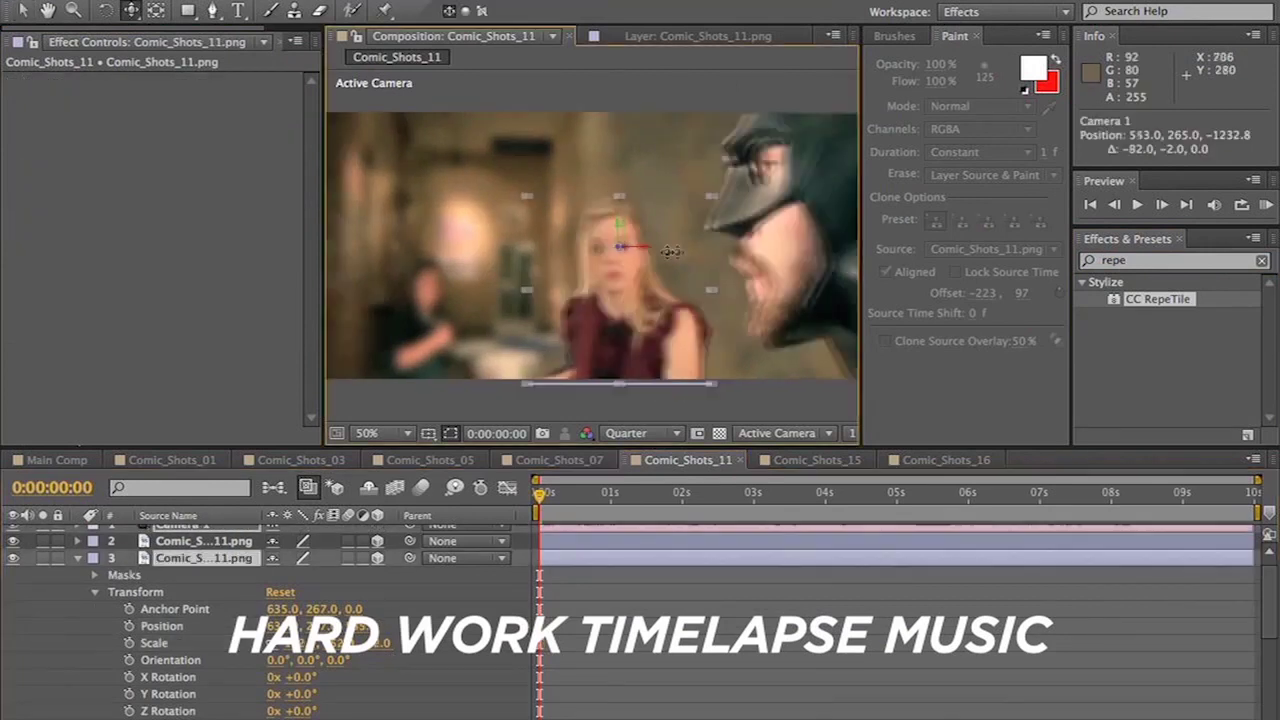
# - In Comic_Shots_15, duplicate the still into three layers and mask the glasses and the nose on separate upper copies
pyautogui.click(817, 460)
pyautogui.press('super+d')
pyautogui.click(213, 11)
pyautogui.click(811, 302)
pyautogui.press('super+d')
pyautogui.moveTo(204, 550); pyautogui.dragTo(177, 533)
pyautogui.click(593, 265)
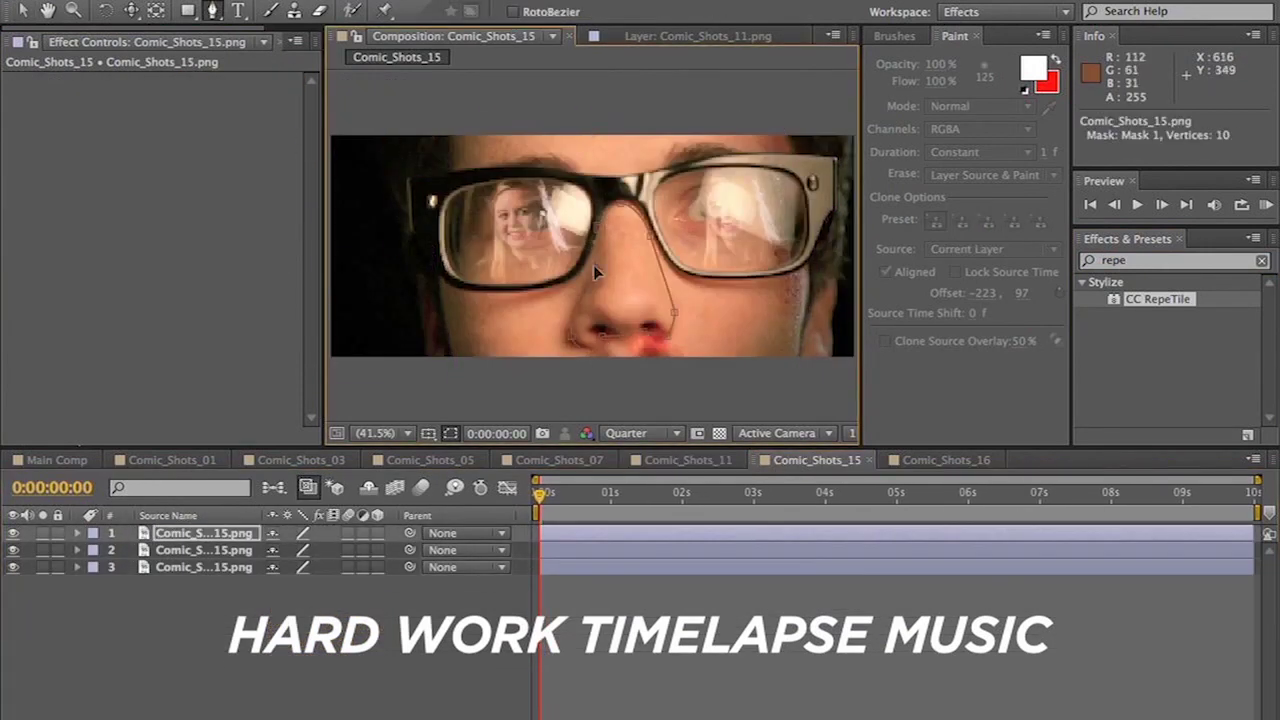
# - Add a camera to Comic_Shots_15 and retouch the bottom face layer with the Clone Stamp
pyautogui.click(42, 533)
pyautogui.press('super+alt+shift+c')
pyautogui.doubleClick(204, 584)
pyautogui.click(295, 11)
pyautogui.moveTo(560, 112)
pyautogui.mouseDown()
pyautogui.moveTo(496, 200)
pyautogui.moveTo(580, 251)
pyautogui.moveTo(803, 160)
pyautogui.moveTo(706, 300)
pyautogui.mouseUp()
pyautogui.click(454, 36)
# - Bring the masked nose layer of Comic_Shots_15 forward to a Z position of -113 and rescale it to fit
pyautogui.press('c')
pyautogui.click(77, 584)
pyautogui.moveTo(360, 609); pyautogui.dragTo(400, 609)
pyautogui.moveTo(290, 626); pyautogui.dragTo(305, 628)
pyautogui.moveTo(591, 246); pyautogui.dragTo(571, 323)
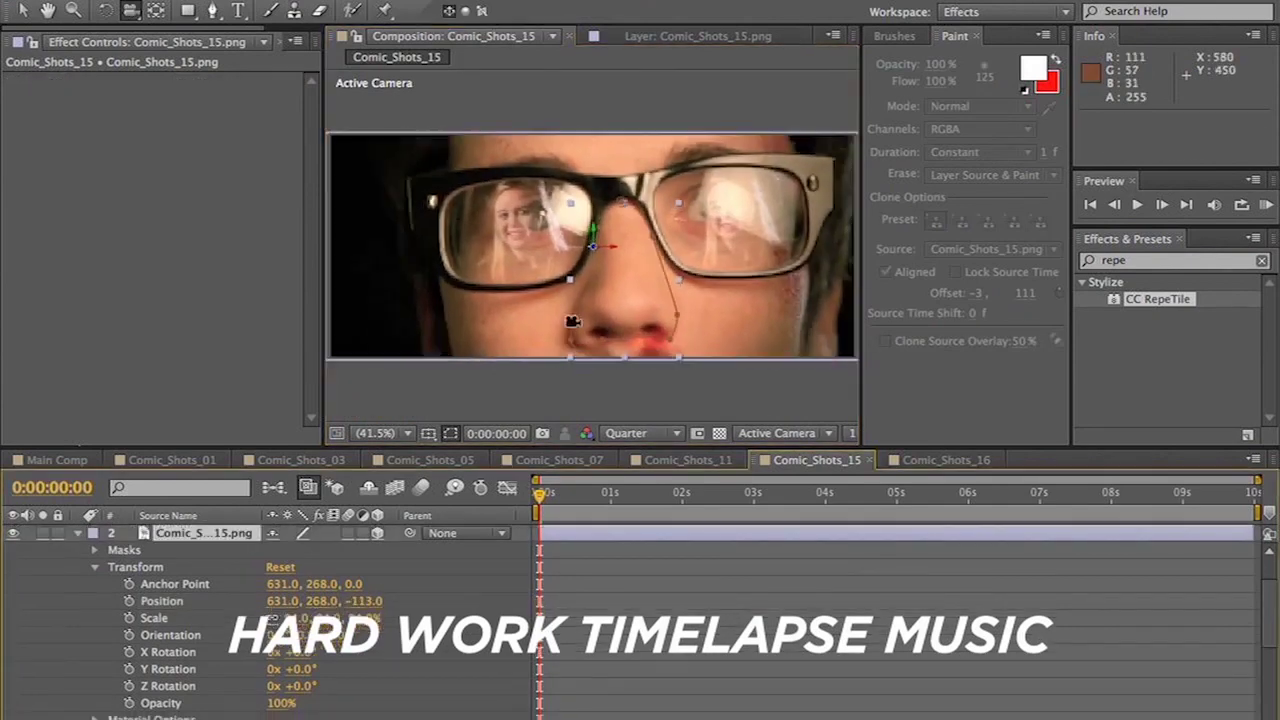
# - Compare the layers of the Comic_Shots_15 and Comic_Shots_16 compositions
pyautogui.click(946, 460)
pyautogui.click(817, 460)
pyautogui.click(946, 460)
pyautogui.press('v')
pyautogui.click(204, 533)
pyautogui.click(80, 535)
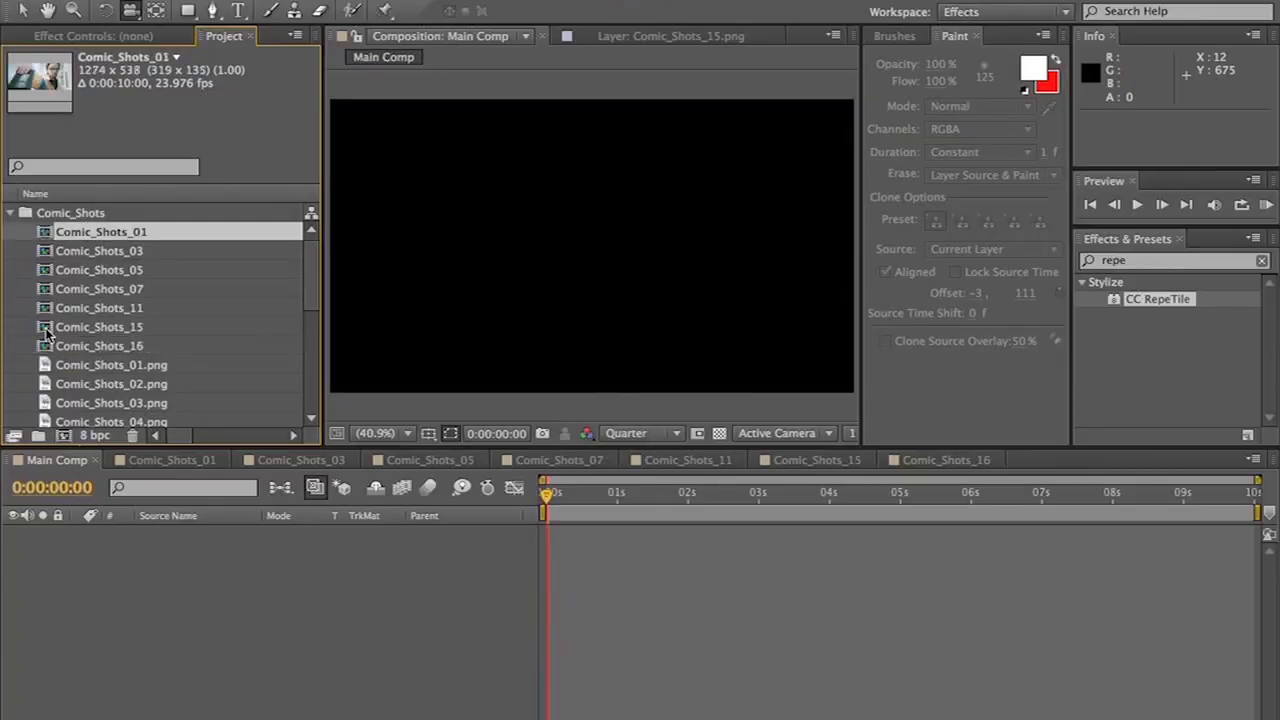
# - Place all seven compositions, from Comic_Shots_01 to Comic_Shots_16, as layers in Main Comp
pyautogui.keyDown('shift'); pyautogui.click(49, 346); pyautogui.keyUp('shift')
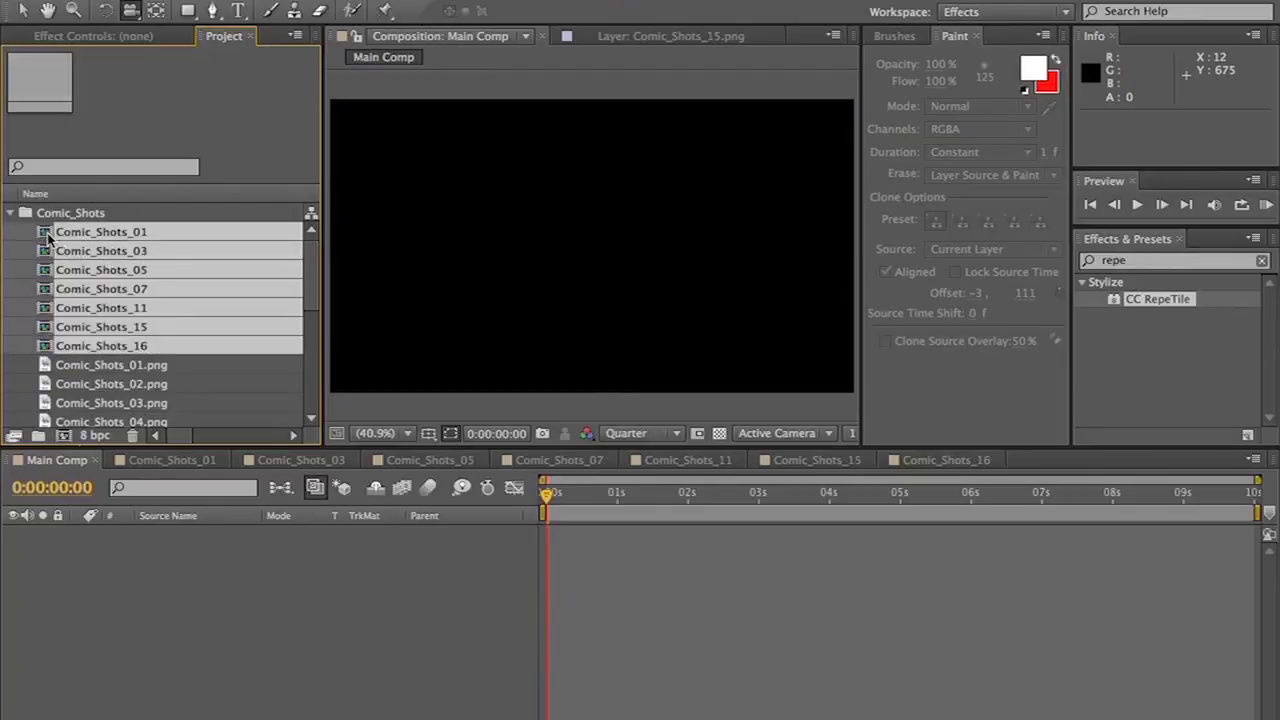
pyautogui.moveTo(47, 237); pyautogui.dragTo(163, 548)
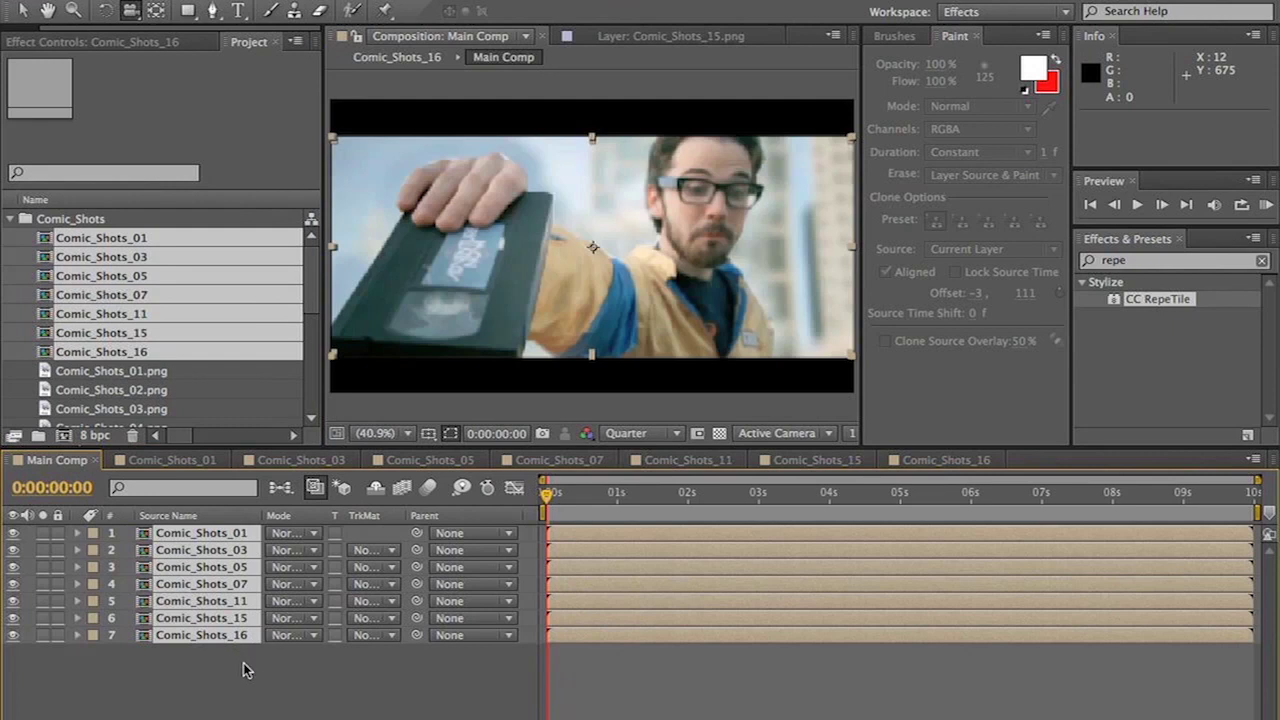
pyautogui.click(247, 670)
# - Add a two-node camera to Main Comp using the 35mm preset
pyautogui.click(368, 1)
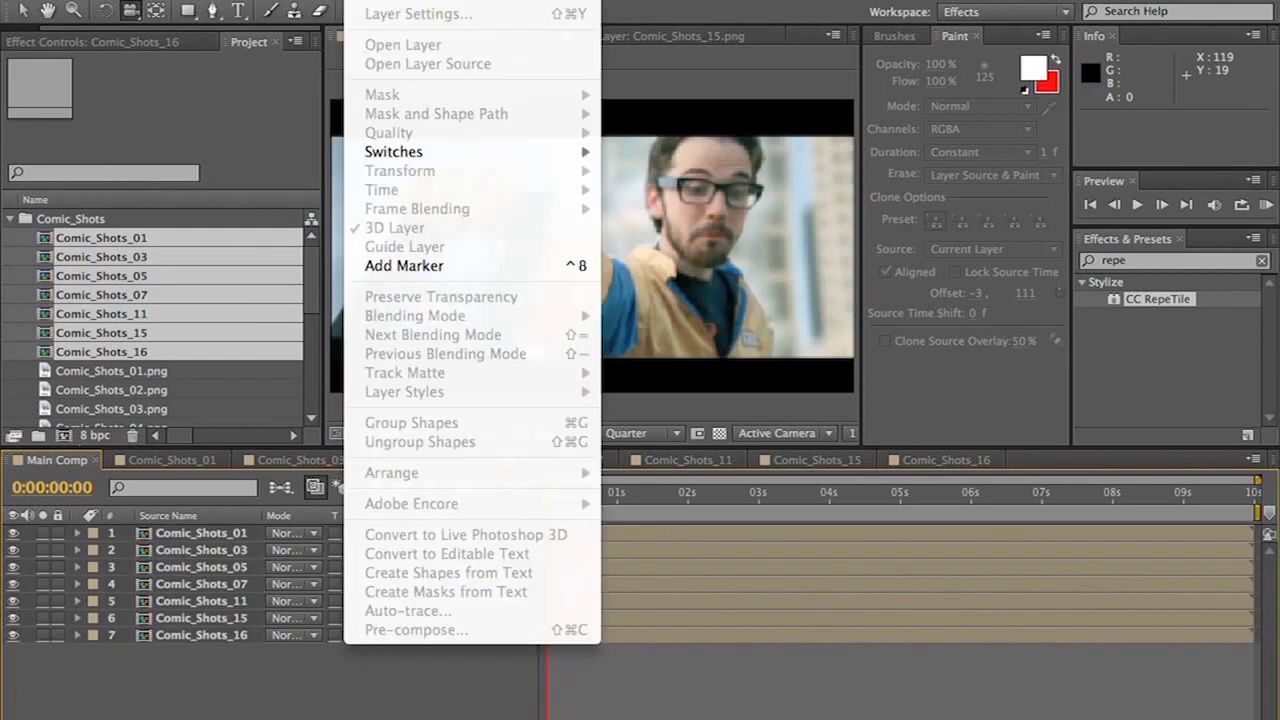
pyautogui.moveTo(387, 3)
pyautogui.click(688, 57)
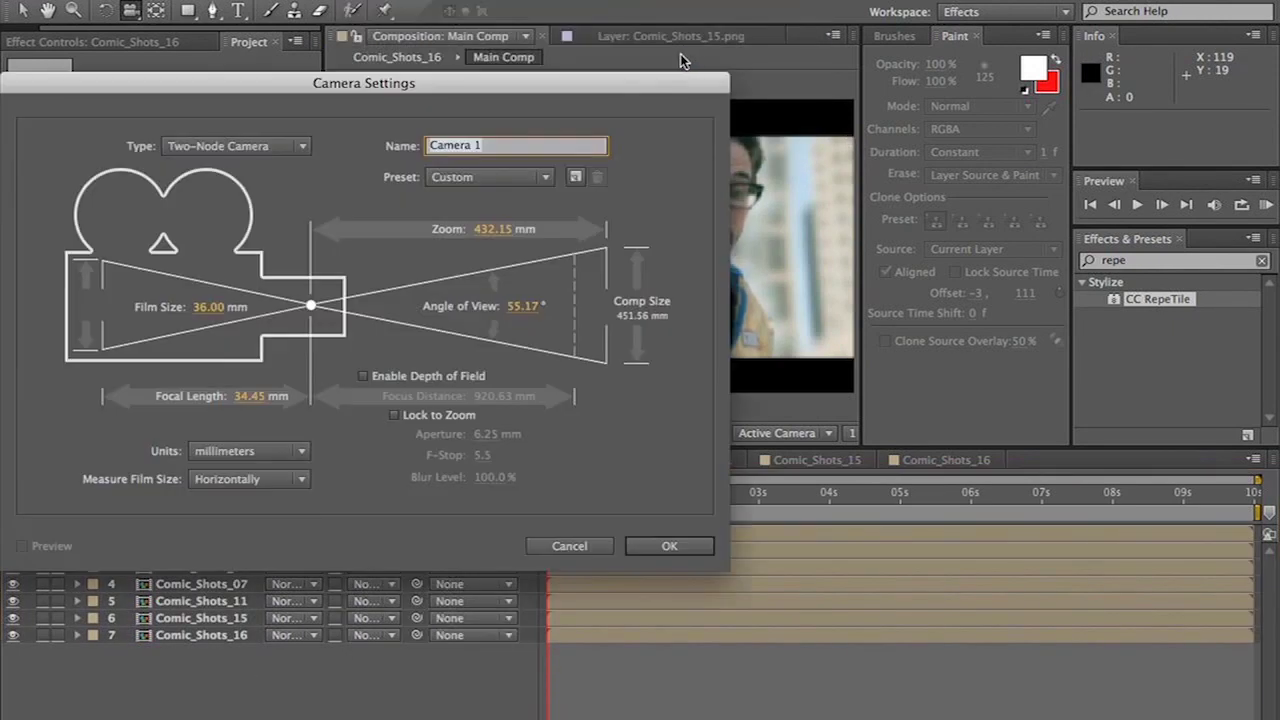
pyautogui.click(500, 177)
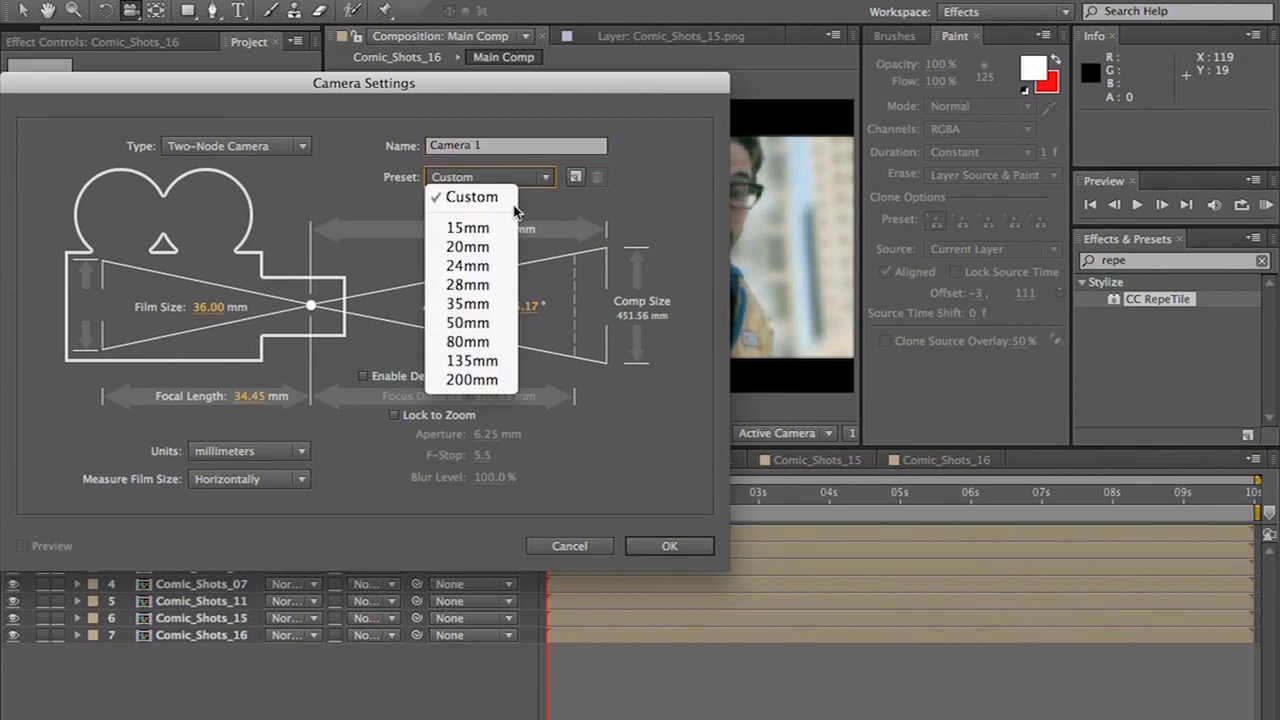
pyautogui.click(470, 306)
pyautogui.click(660, 549)
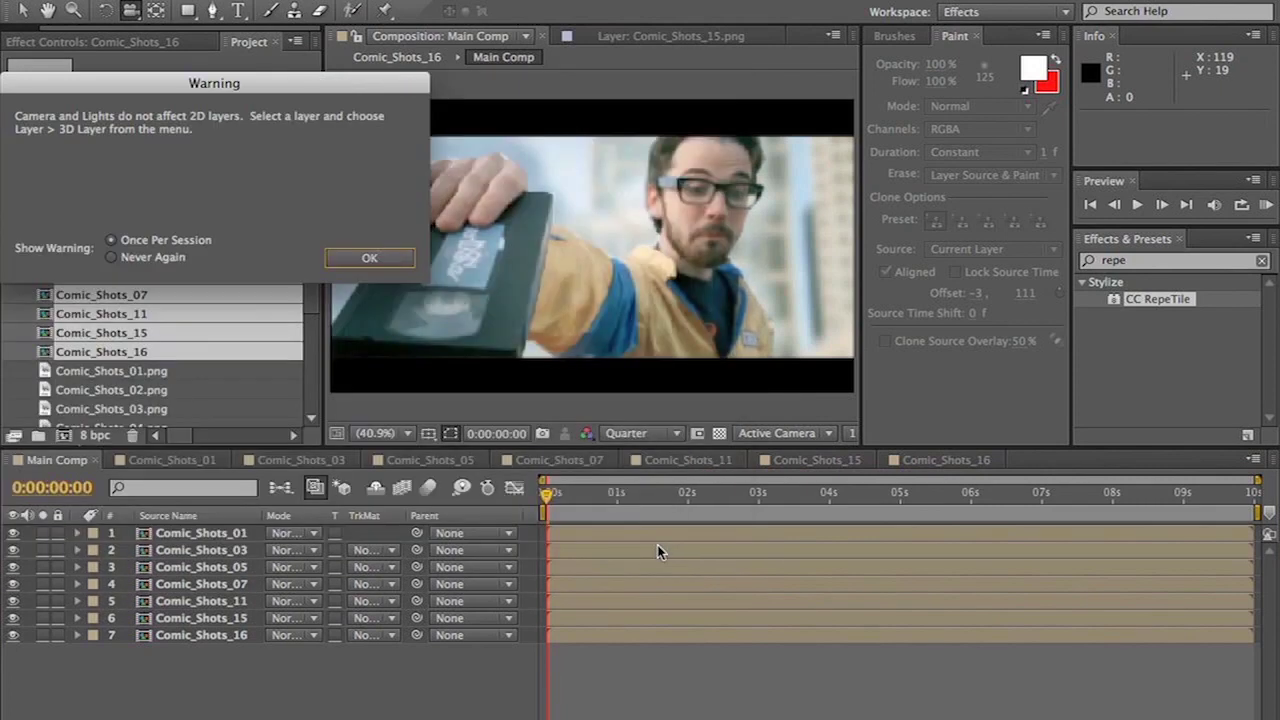
pyautogui.click(360, 258)
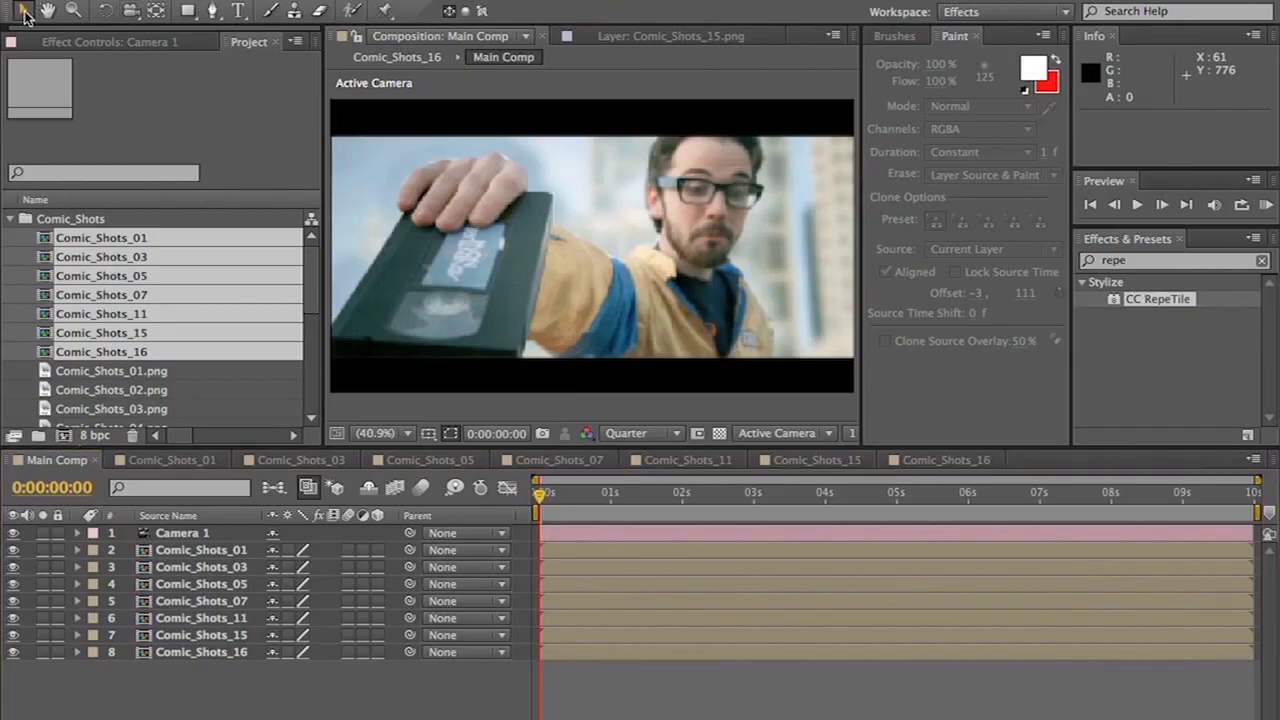
# - Turn on Collapse Transformations for all seven shot layers in Main Comp
pyautogui.click(200, 550)
pyautogui.hotkey('ctrl', 'a')
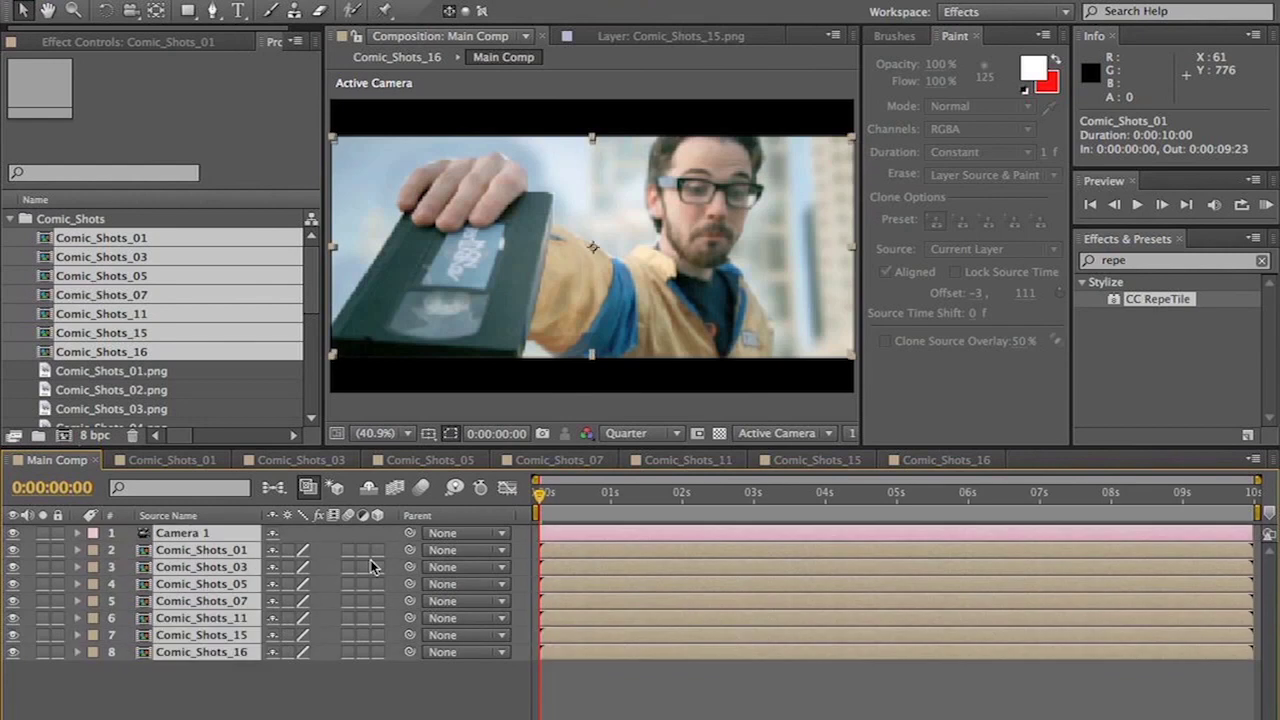
pyautogui.click(288, 551)
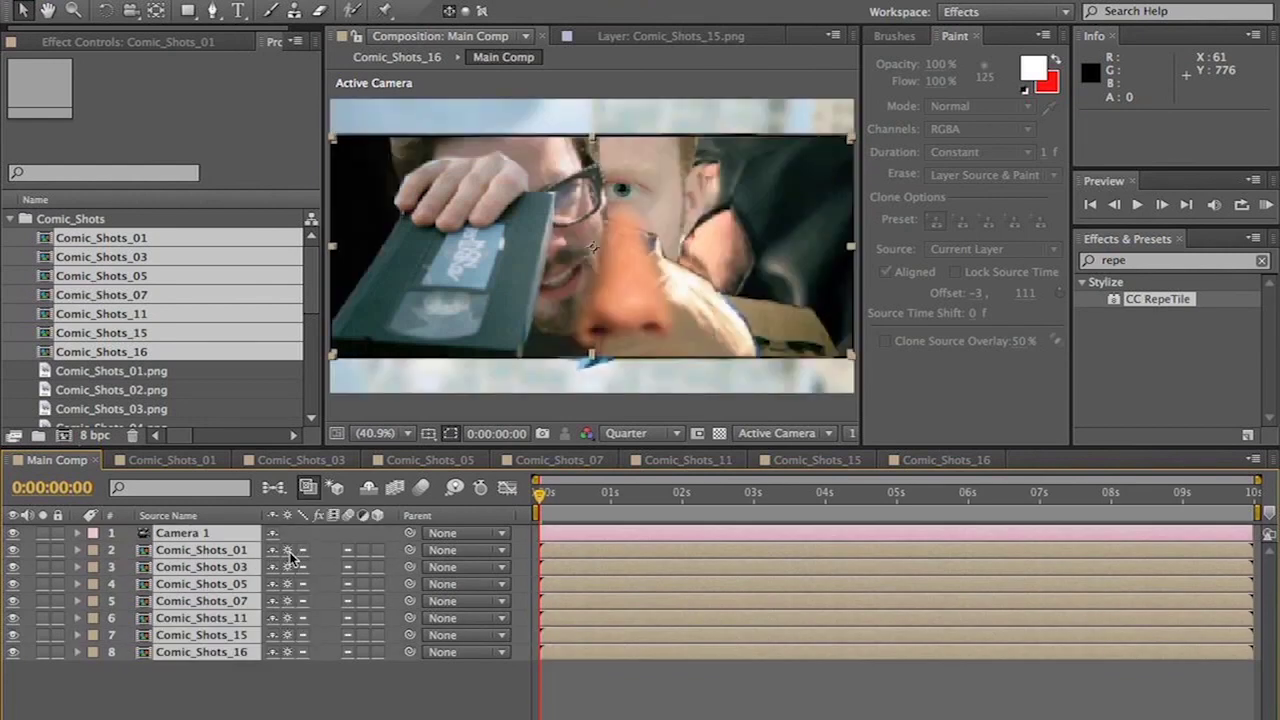
pyautogui.click(300, 690)
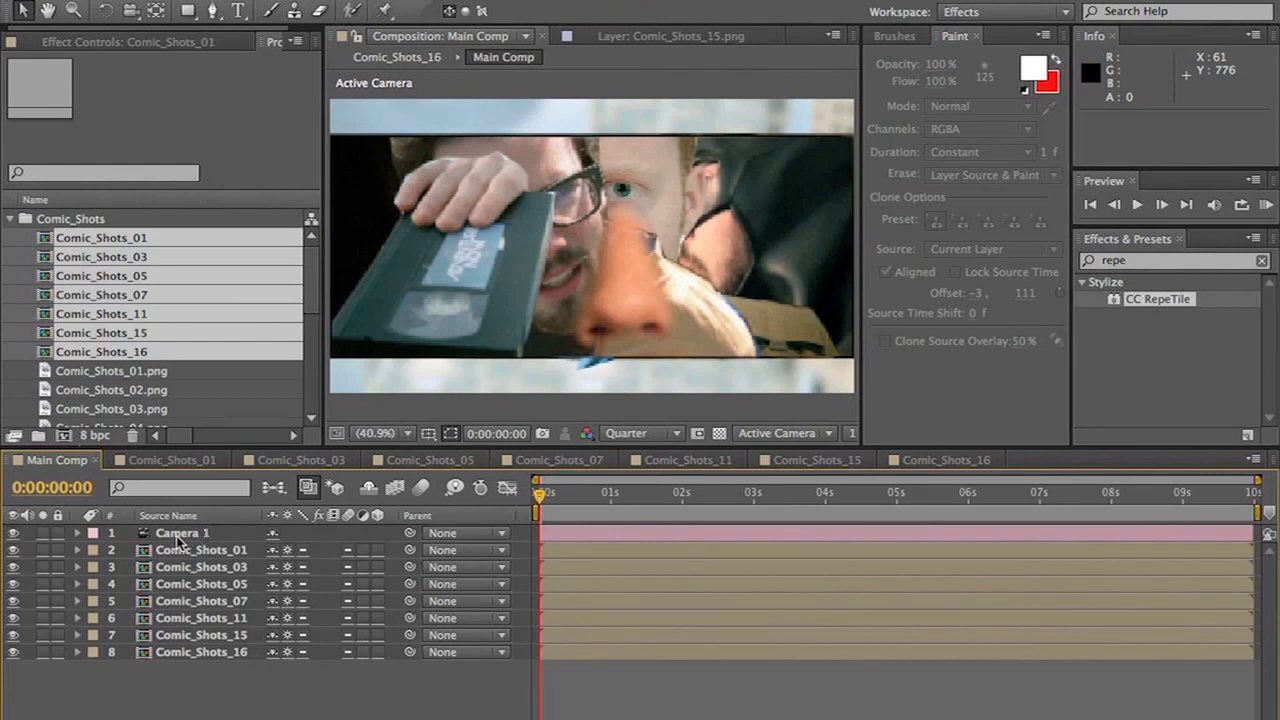
# - Pull the Main Comp camera back to a Z position of about -3423
pyautogui.press('c')
pyautogui.press('c')
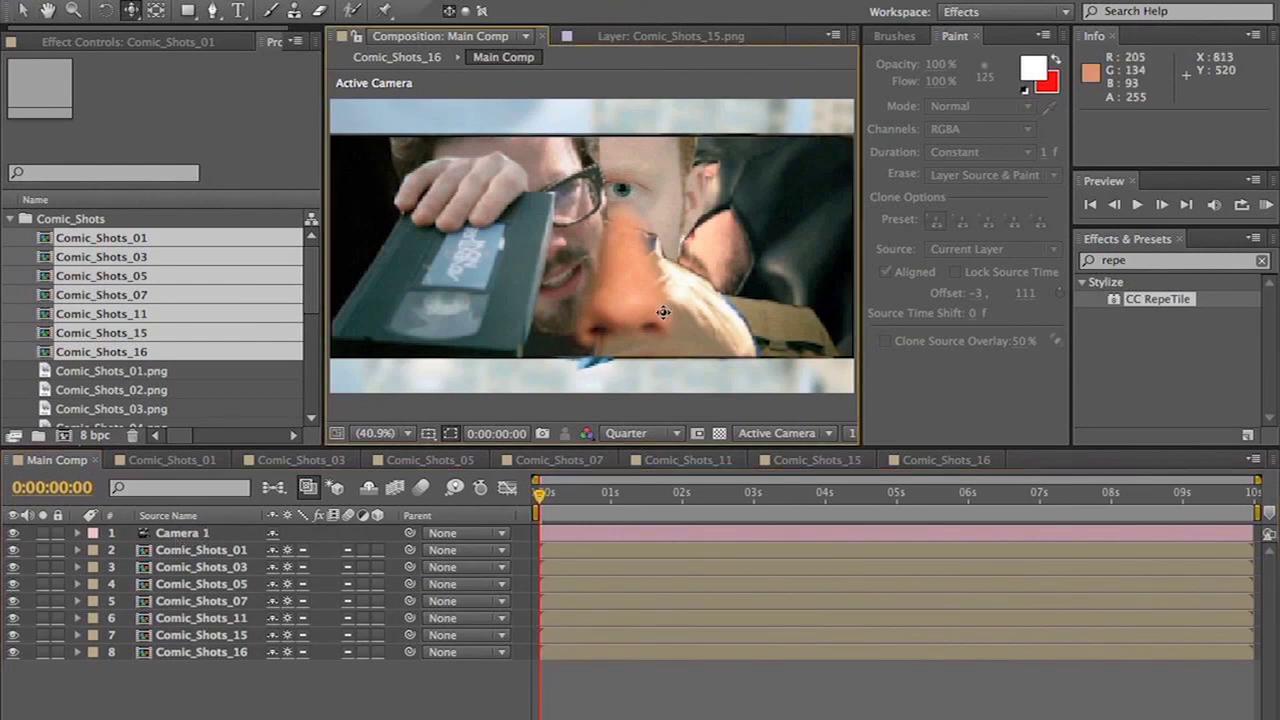
pyautogui.moveTo(663, 313); pyautogui.dragTo(671, 719)
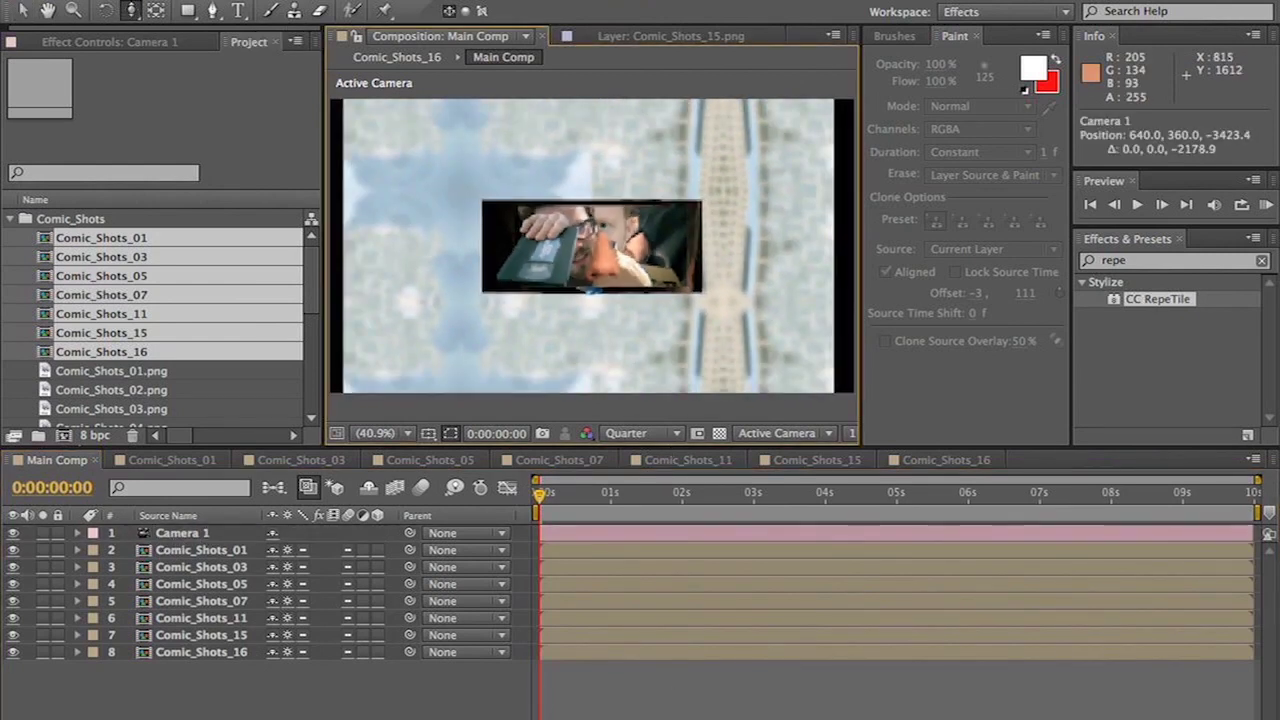
# - Convert all seven shot layers in Main Comp to 3D layers
pyautogui.press('super+a')
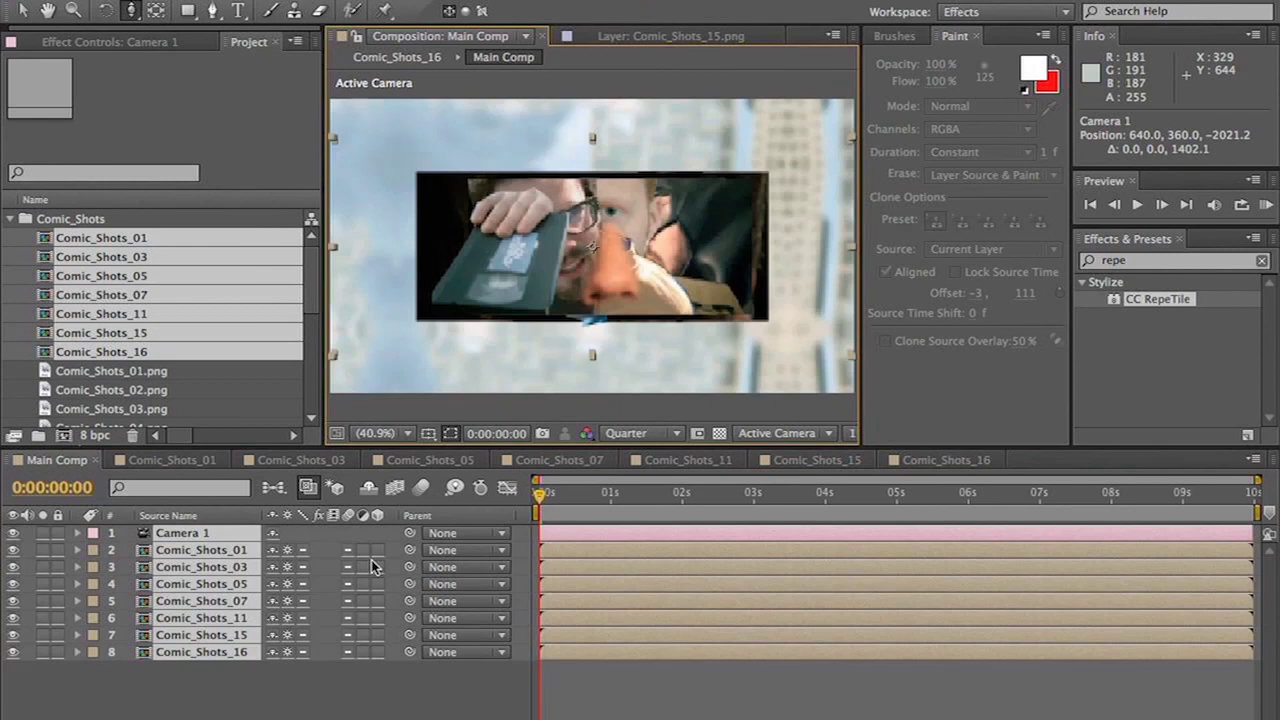
pyautogui.click(377, 550)
pyautogui.click(377, 673)
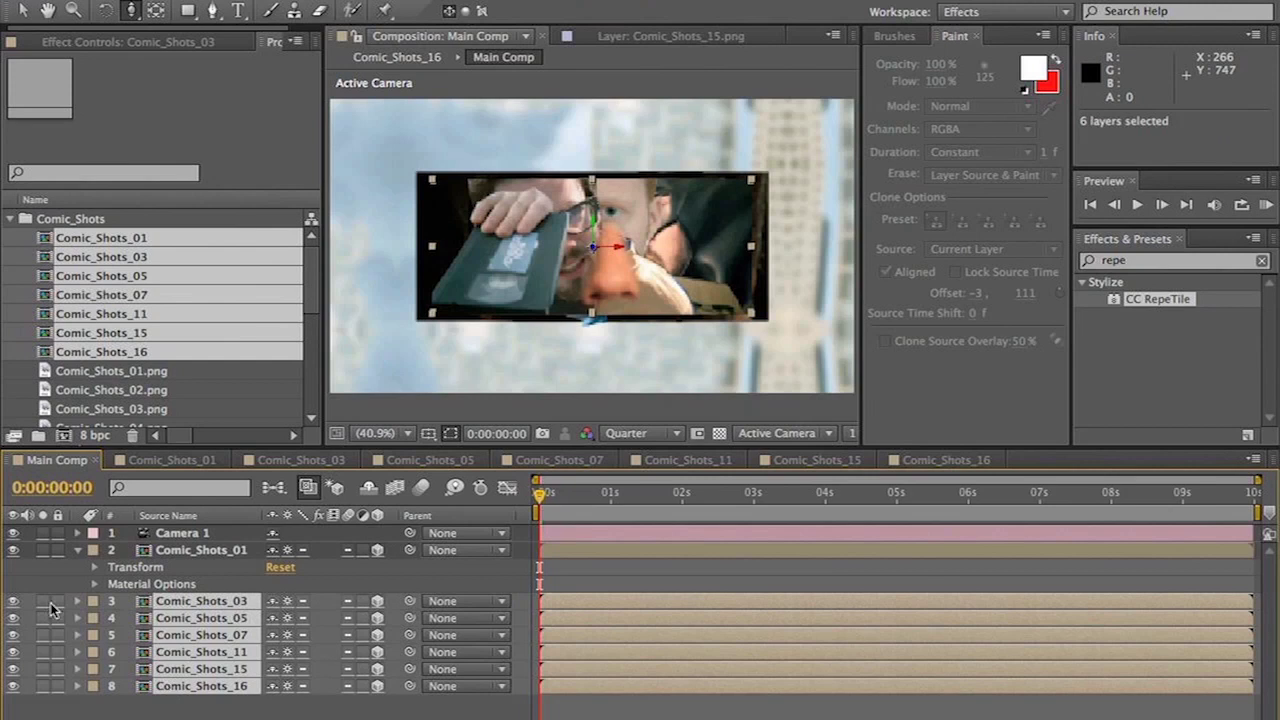
# - Hide every shot except Comic_Shots_01 and crop it with a rectangular mask about 1087 by 512 px
pyautogui.click(10, 604)
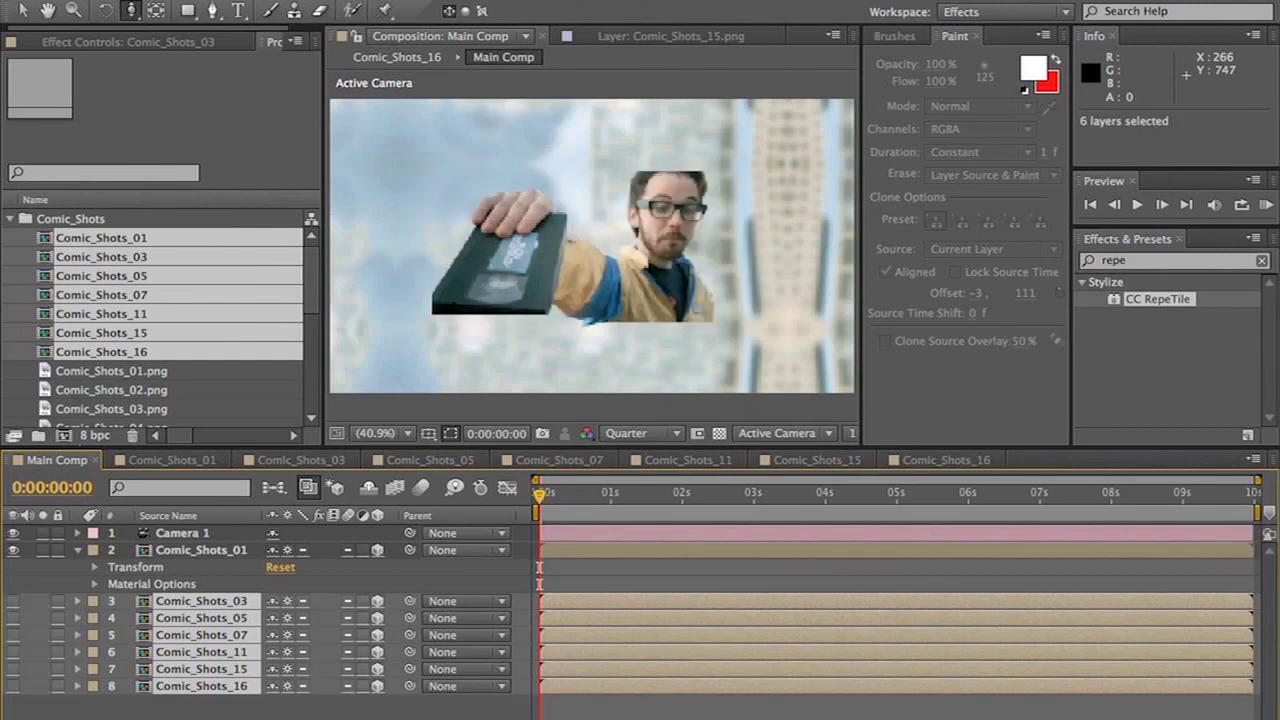
pyautogui.click(170, 712)
pyautogui.click(172, 554)
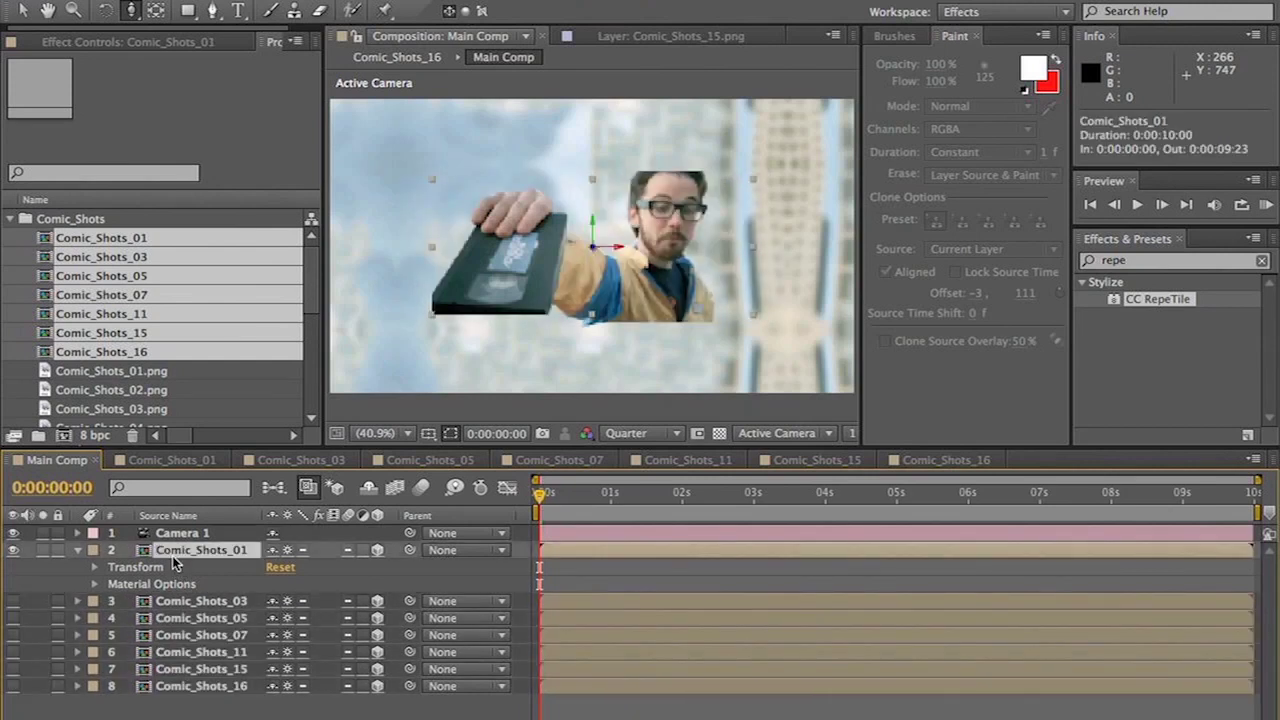
pyautogui.click(188, 9)
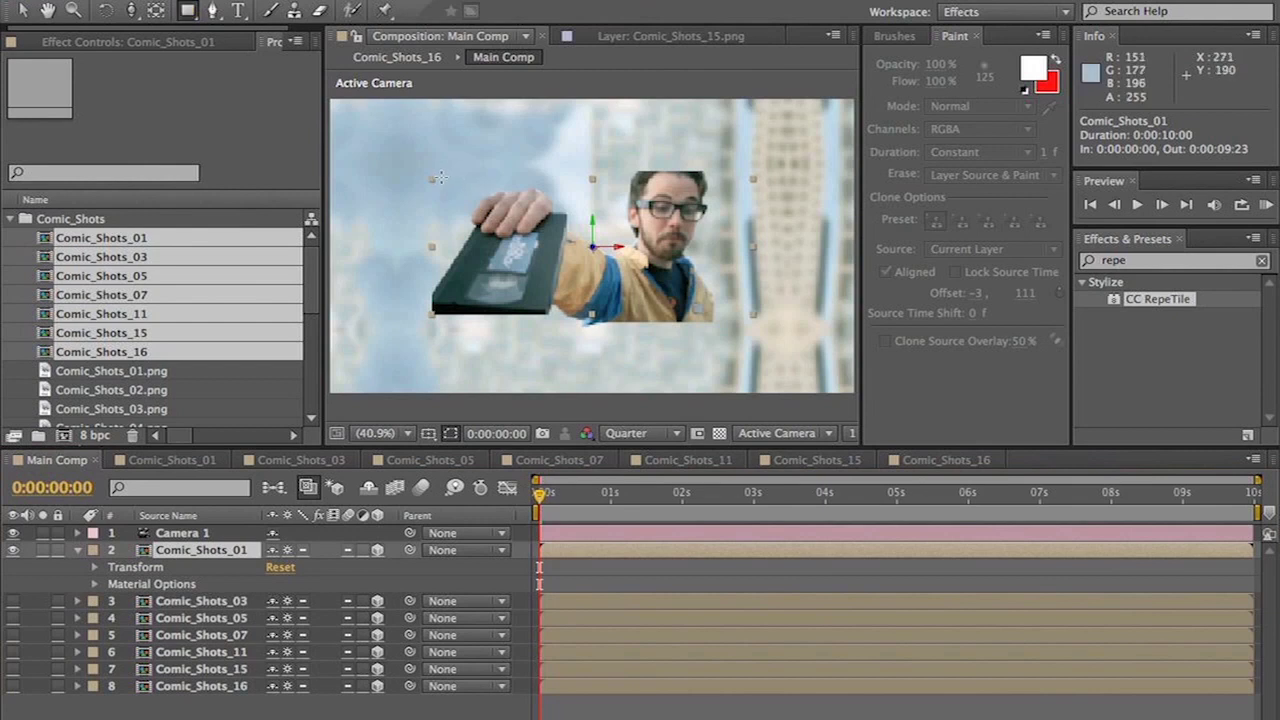
pyautogui.moveTo(440, 178)
pyautogui.mouseDown()
pyautogui.moveTo(508, 257)
pyautogui.moveTo(849, 357)
pyautogui.moveTo(719, 312)
pyautogui.mouseUp()
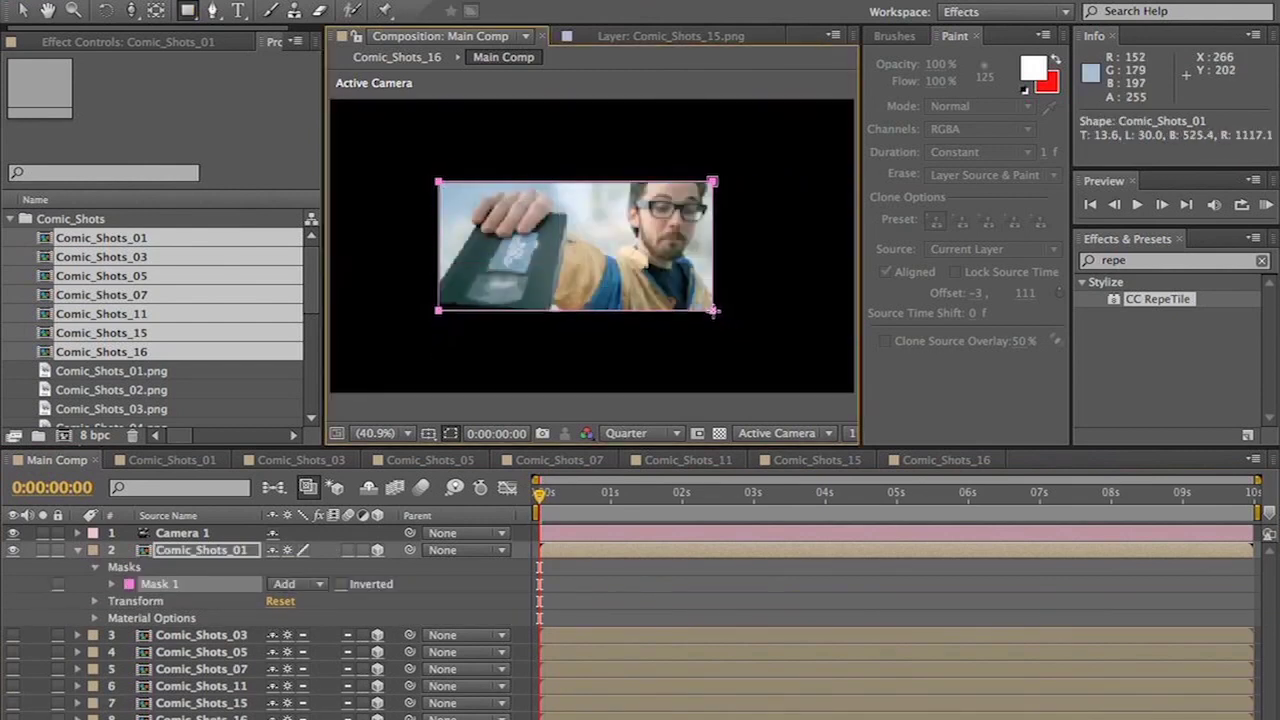
# - Show only Comic_Shots_03 and crop it with a rectangular mask about 1071 by 488 px
pyautogui.click(13, 550)
pyautogui.click(13, 635)
pyautogui.click(200, 636)
pyautogui.moveTo(434, 181); pyautogui.dragTo(709, 306)
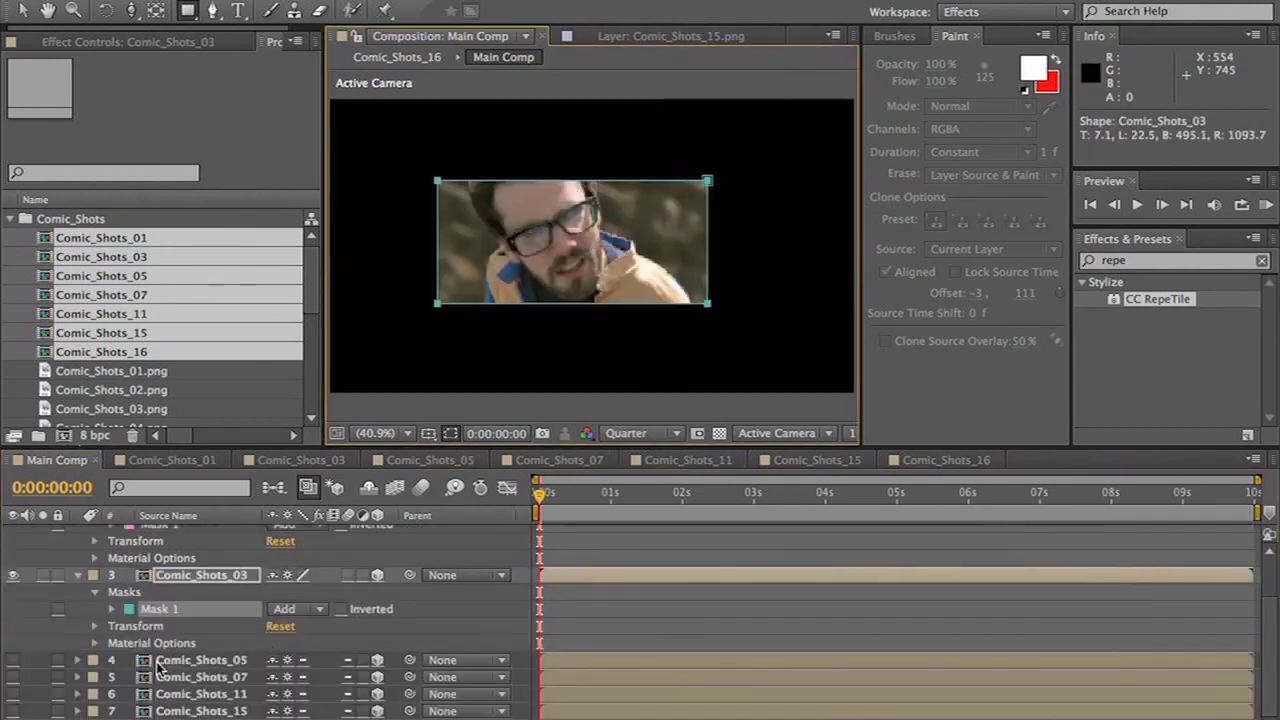
# - Isolate Comic_Shots_05 and crop it and the shot layers below it in turn with rectangular masks
pyautogui.click(13, 575)
pyautogui.click(13, 660)
pyautogui.click(190, 661)
pyautogui.hotkey('ctrl', 'v')
pyautogui.hotkey('ctrl', 'Down')
pyautogui.hotkey('ctrl', 'v')
pyautogui.hotkey('ctrl', 'Down')
pyautogui.hotkey('ctrl', 'v')
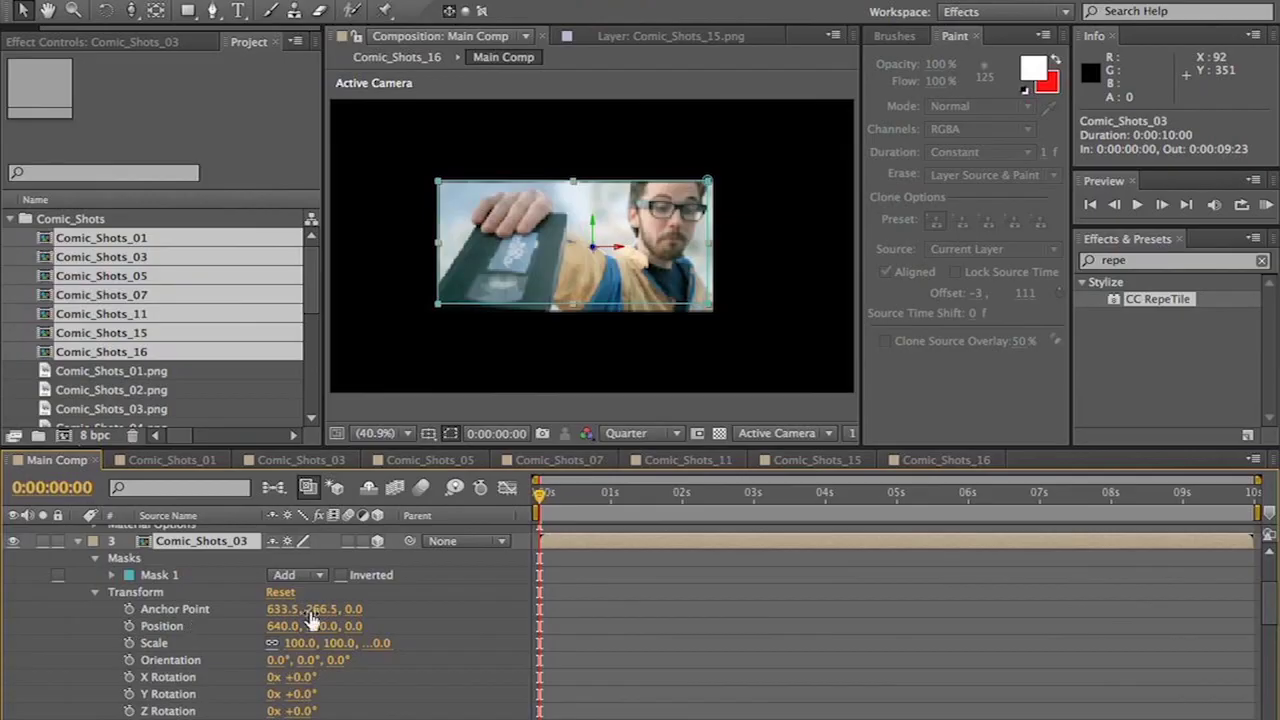
# - Place Comic_Shots_03 beside Comic_Shots_01 with a small gap, at X position 1774 and Y position 375
pyautogui.moveTo(278, 633); pyautogui.dragTo(1213, 572)
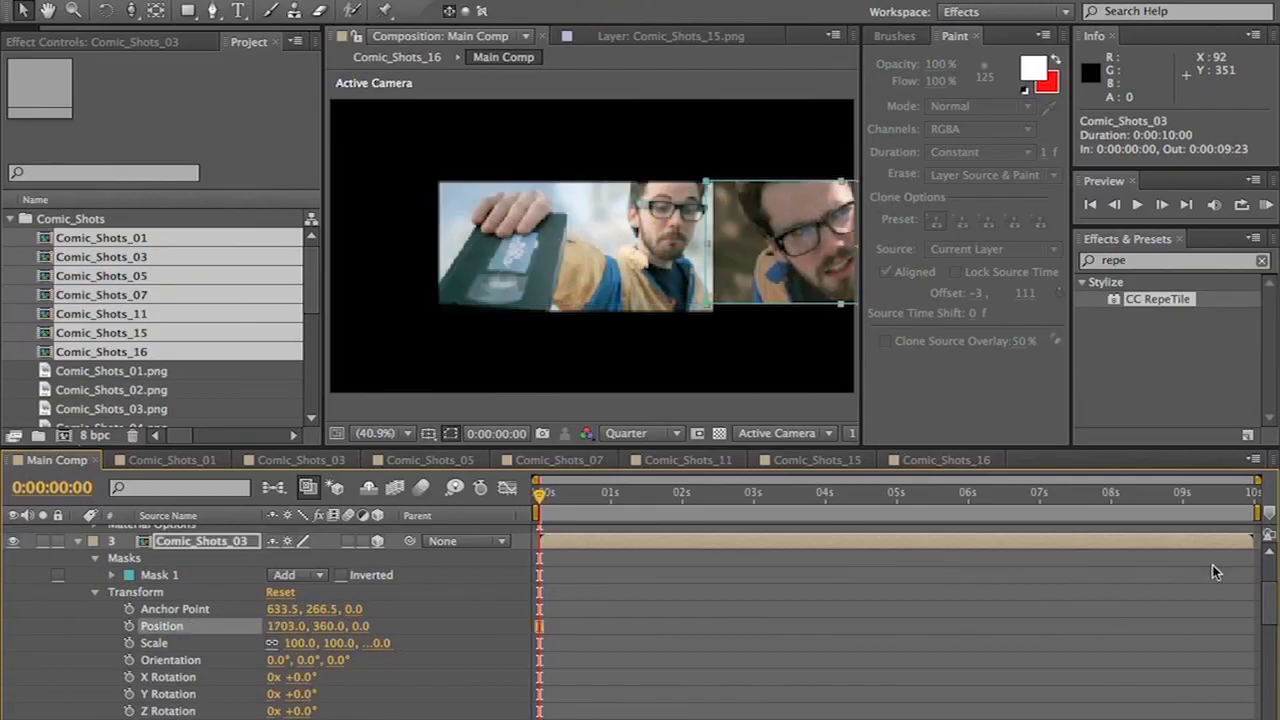
pyautogui.moveTo(285, 633); pyautogui.dragTo(348, 636)
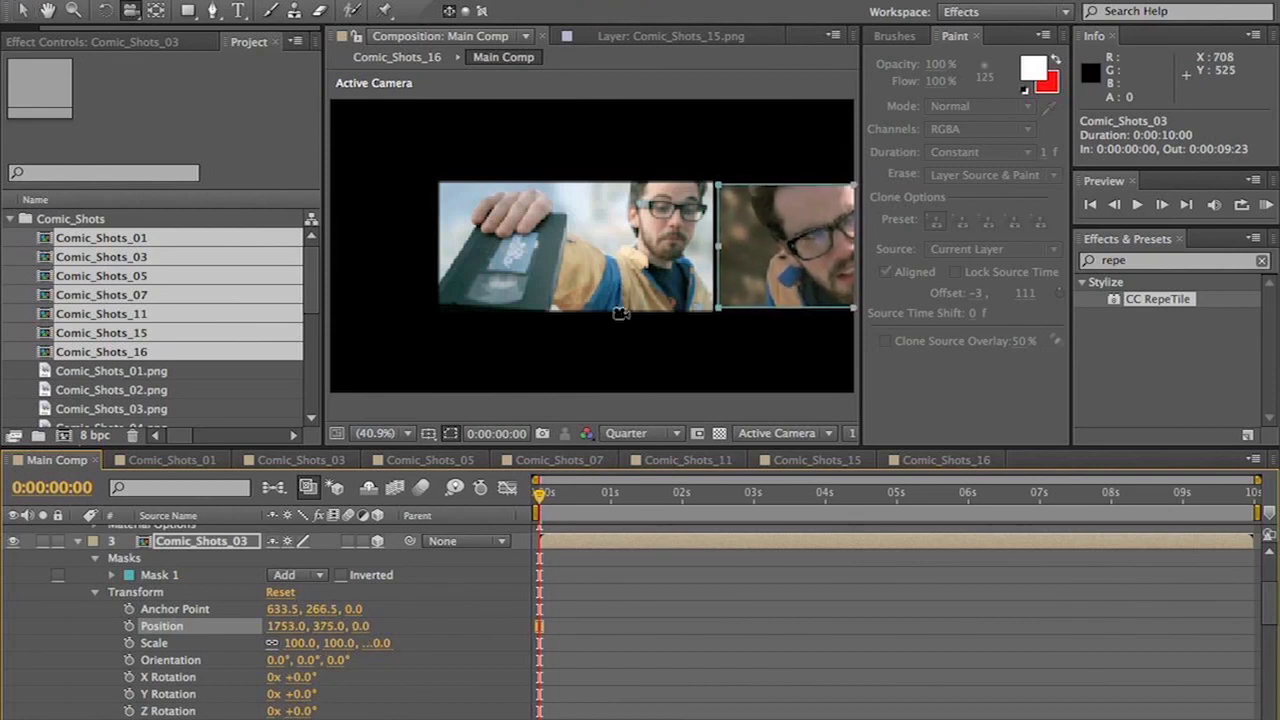
pyautogui.click(620, 314)
pyautogui.moveTo(620, 314); pyautogui.dragTo(346, 321)
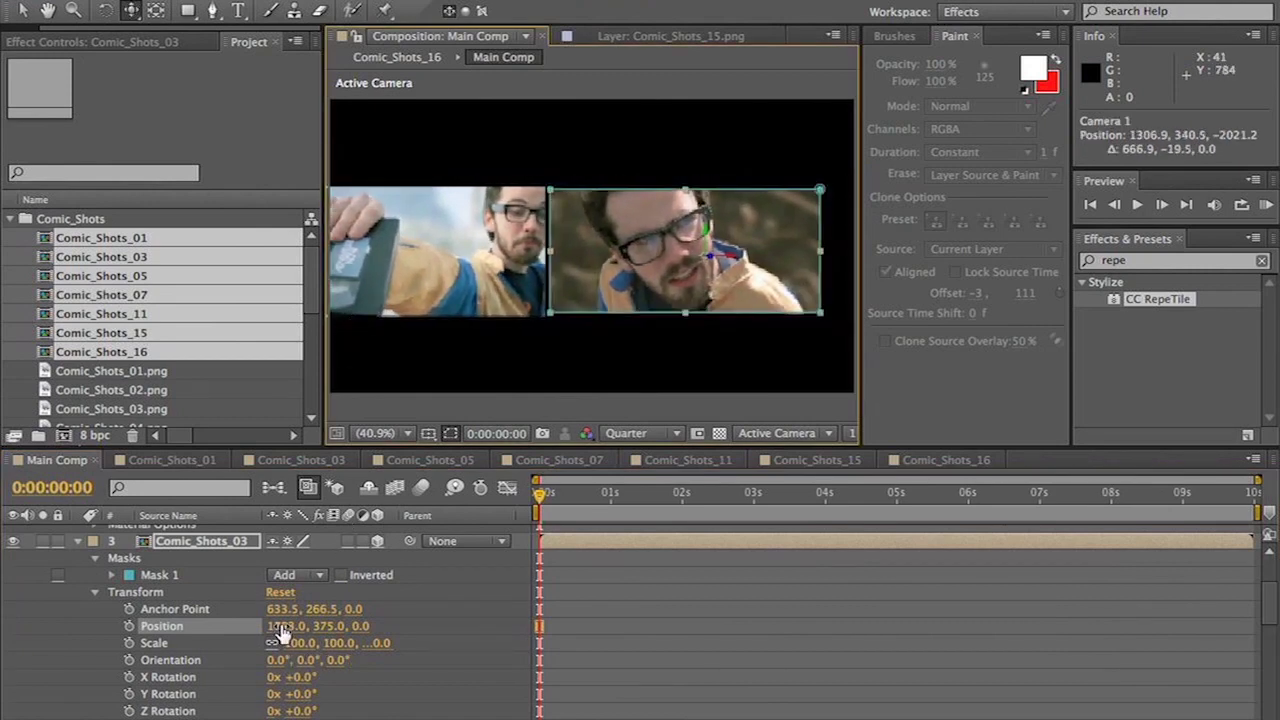
pyautogui.moveTo(281, 632); pyautogui.dragTo(302, 626)
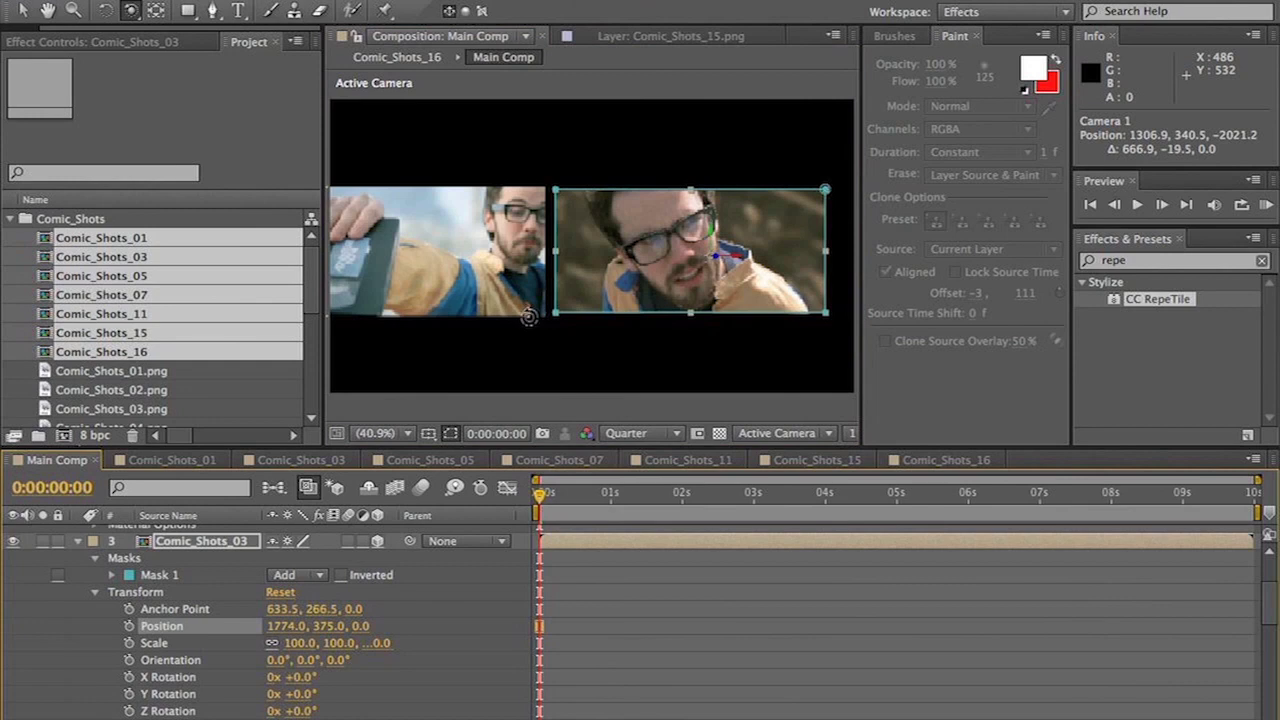
# - Arrange Comic_Shots_07 and Comic_Shots_05 beneath the first two shots, with Comic_Shots_07 enlarged in the middle row and Comic_Shots_05 under it
pyautogui.moveTo(530, 316)
pyautogui.mouseDown()
pyautogui.moveTo(545, 314)
pyautogui.moveTo(514, 320)
pyautogui.moveTo(522, 312)
pyautogui.moveTo(517, 337)
pyautogui.moveTo(551, 334)
pyautogui.moveTo(531, 337)
pyautogui.moveTo(510, 303)
pyautogui.moveTo(506, 331)
pyautogui.moveTo(543, 320)
pyautogui.moveTo(506, 316)
pyautogui.moveTo(543, 329)
pyautogui.mouseUp()
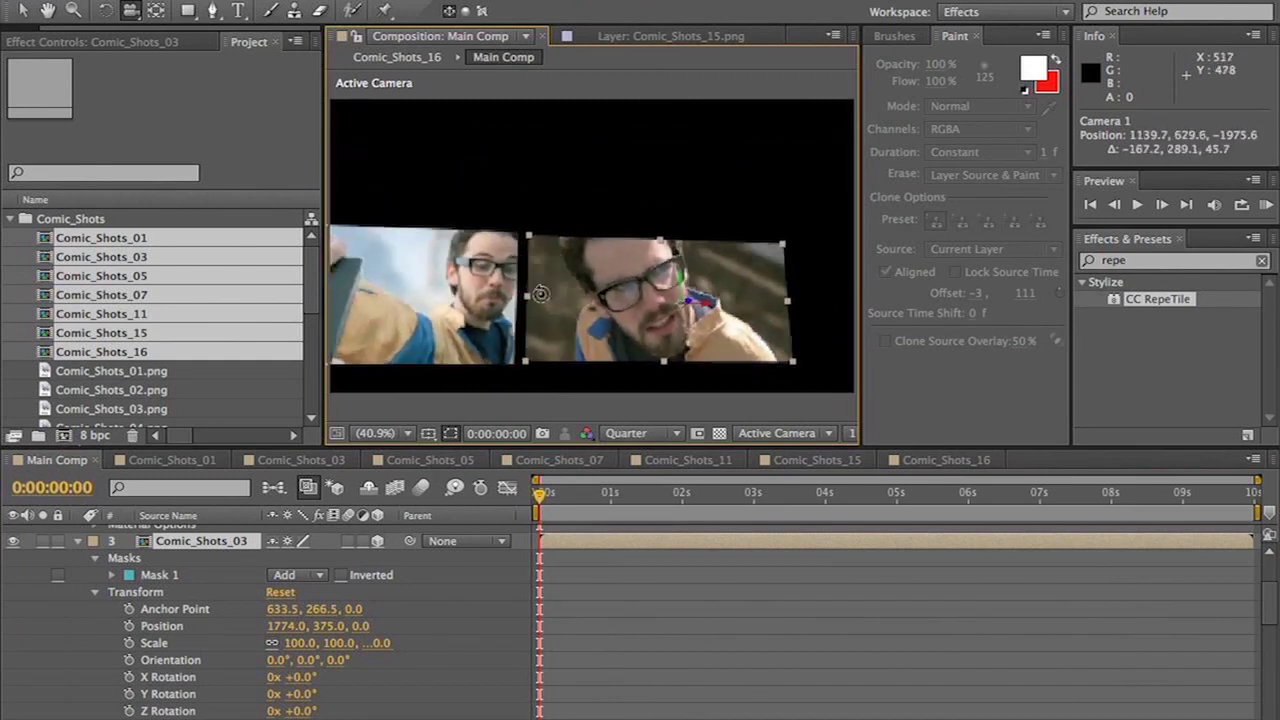
pyautogui.moveTo(540, 293)
pyautogui.mouseDown()
pyautogui.moveTo(518, 294)
pyautogui.moveTo(508, 322)
pyautogui.moveTo(532, 317)
pyautogui.mouseUp()
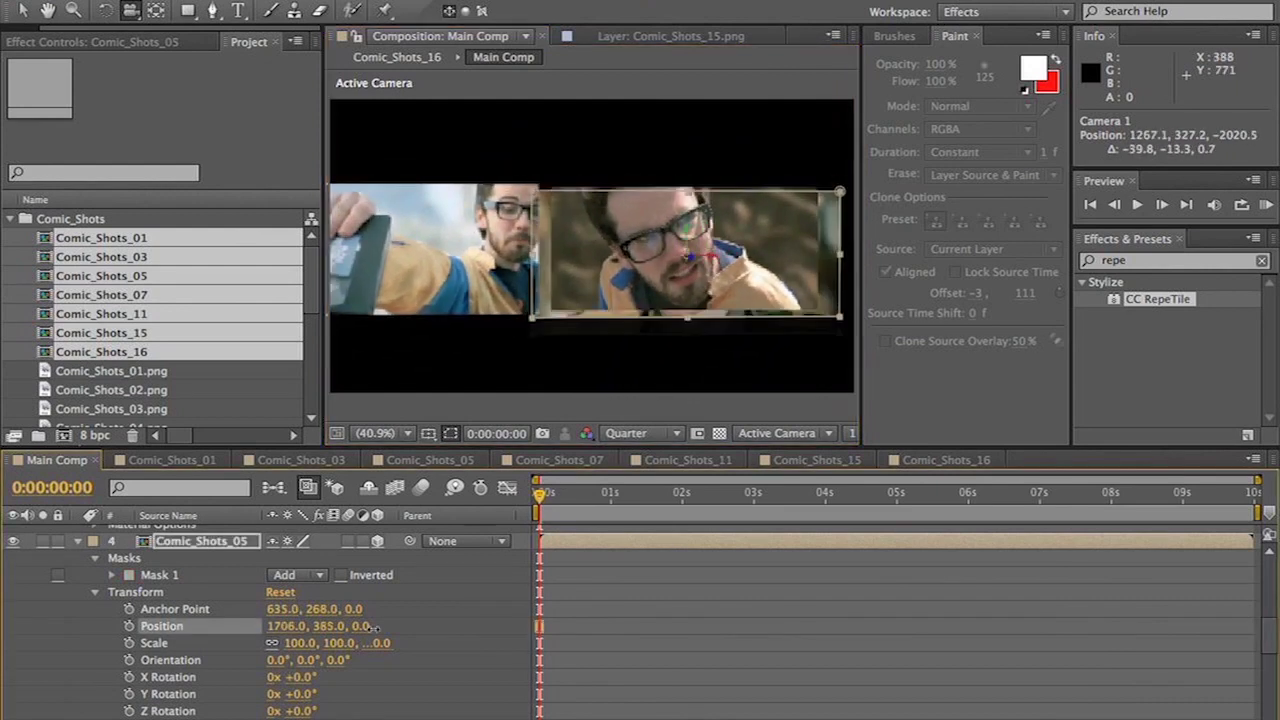
pyautogui.scroll(-5, 373, 627)
pyautogui.scroll(-5, 449, 637)
pyautogui.moveTo(328, 626); pyautogui.dragTo(303, 583)
pyautogui.moveTo(300, 660)
pyautogui.mouseDown()
pyautogui.moveTo(320, 660)
pyautogui.moveTo(302, 660)
pyautogui.mouseUp()
pyautogui.moveTo(328, 643); pyautogui.dragTo(345, 650)
pyautogui.scroll(-4, 345, 650)
pyautogui.moveTo(285, 694); pyautogui.dragTo(309, 694)
pyautogui.scroll(-2, 302, 655)
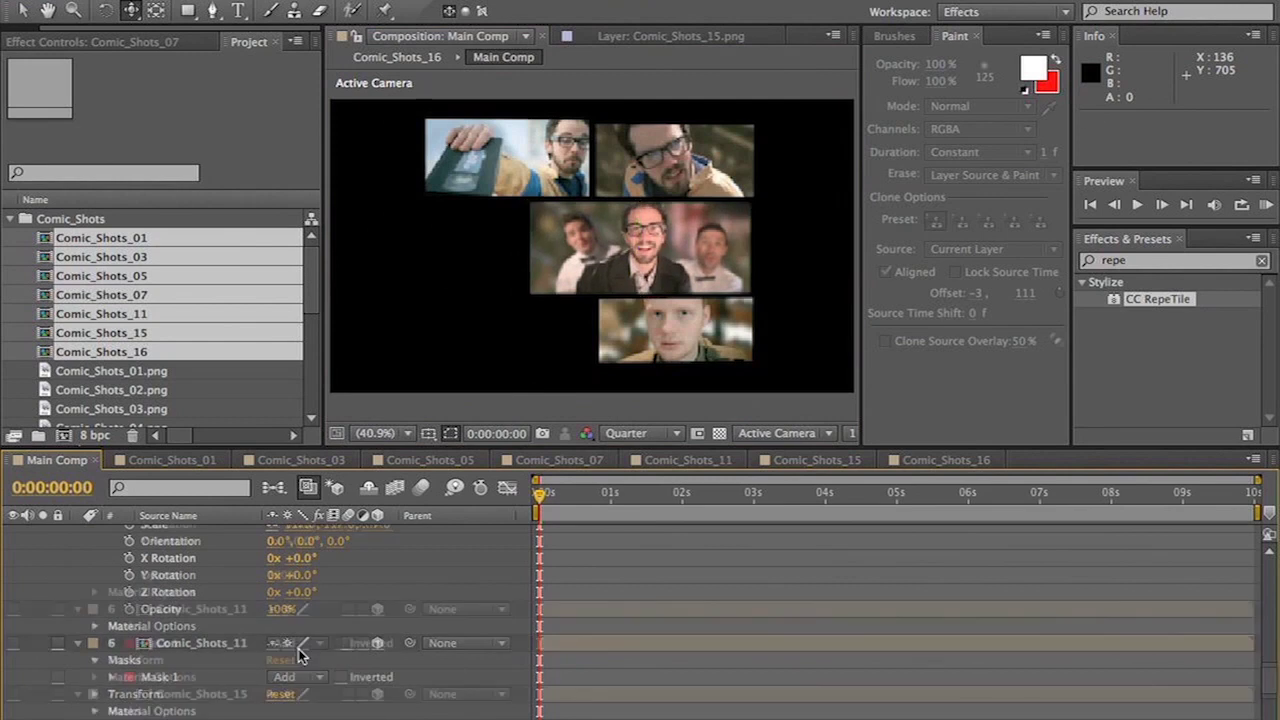
# - Place Comic_Shots_11 beside Comic_Shots_05 in the third row and Comic_Shots_15 beneath that row
pyautogui.scroll(-2, 301, 655)
pyautogui.moveTo(318, 626); pyautogui.dragTo(417, 631)
pyautogui.scroll(5, 300, 640)
pyautogui.moveTo(585, 258); pyautogui.dragTo(583, 160)
pyautogui.scroll(-5, 300, 630)
pyautogui.moveTo(294, 643); pyautogui.dragTo(338, 643)
pyautogui.moveTo(328, 626); pyautogui.dragTo(431, 629)
pyautogui.moveTo(585, 300); pyautogui.dragTo(585, 115)
# - Position Comic_Shots_16 under the other panels as the last row of the comic page
pyautogui.scroll(-5, 300, 640)
pyautogui.click(95, 709)
pyautogui.moveTo(285, 626); pyautogui.dragTo(902, 683)
pyautogui.moveTo(331, 626); pyautogui.dragTo(444, 628)
pyautogui.moveTo(585, 220); pyautogui.dragTo(638, 220)
pyautogui.moveTo(640, 280); pyautogui.dragTo(640, 304)
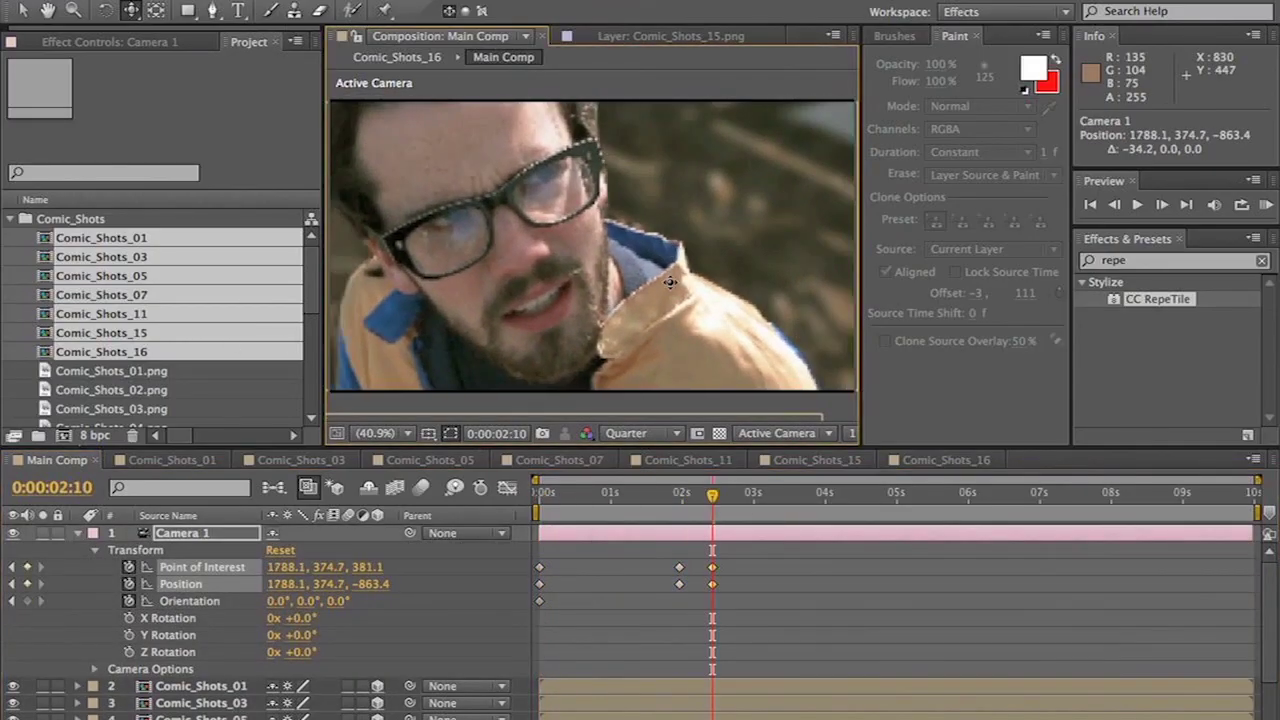
# - Keyframe Camera 1's Point of Interest and Position at successive times so it travels from Comic_Shots_03 through the remaining panels
pyautogui.moveTo(712, 495); pyautogui.dragTo(811, 495)
pyautogui.moveTo(600, 370); pyautogui.dragTo(605, 315)
pyautogui.press('c')
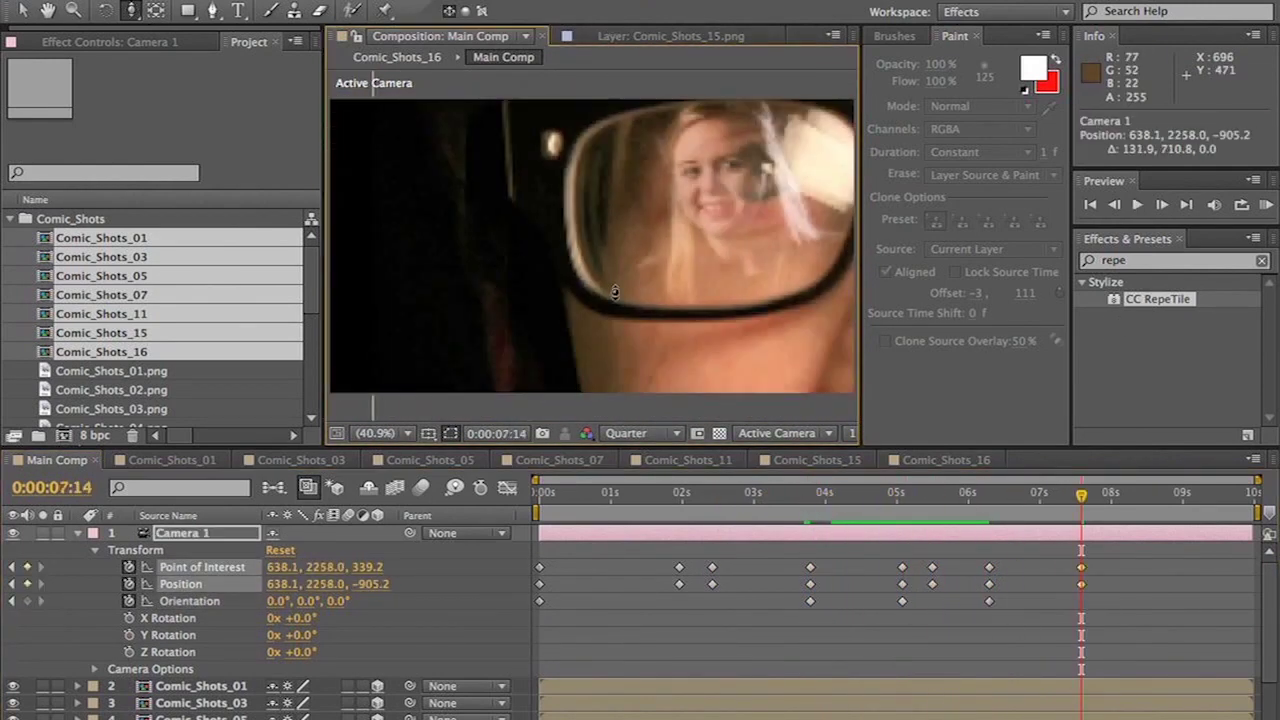
pyautogui.moveTo(470, 290); pyautogui.dragTo(509, 286)
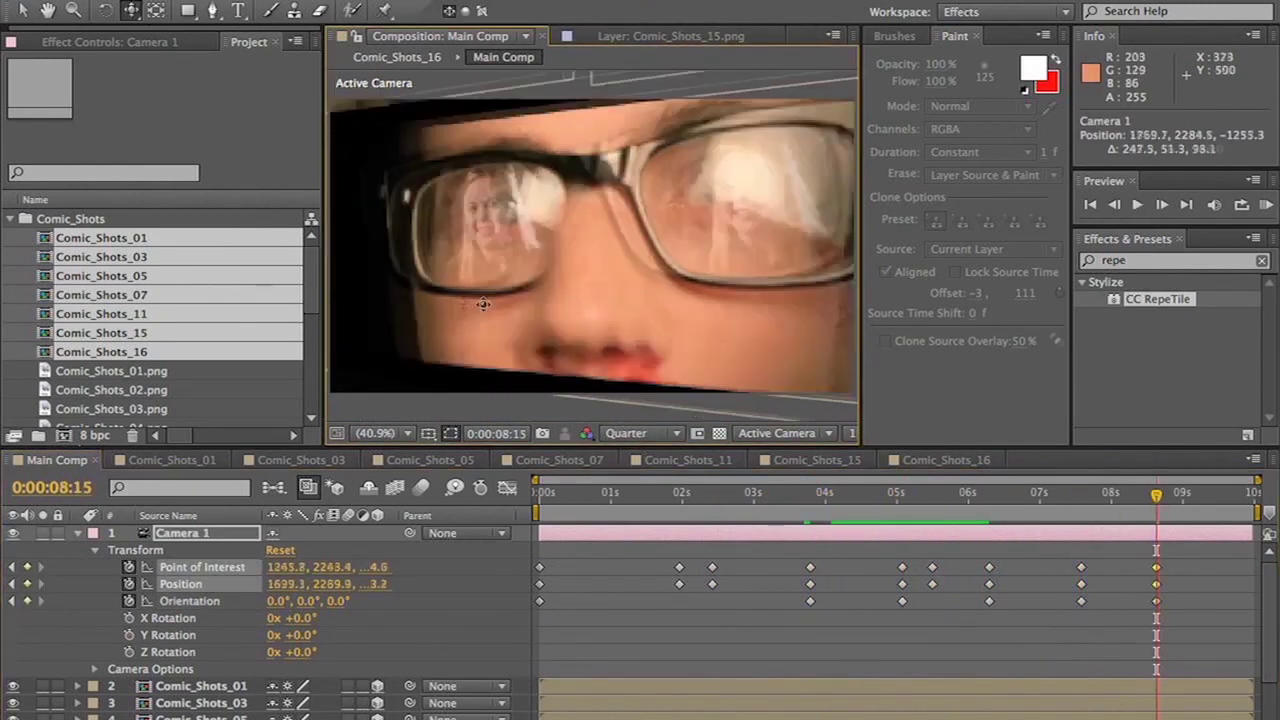
pyautogui.moveTo(477, 297); pyautogui.dragTo(598, 309)
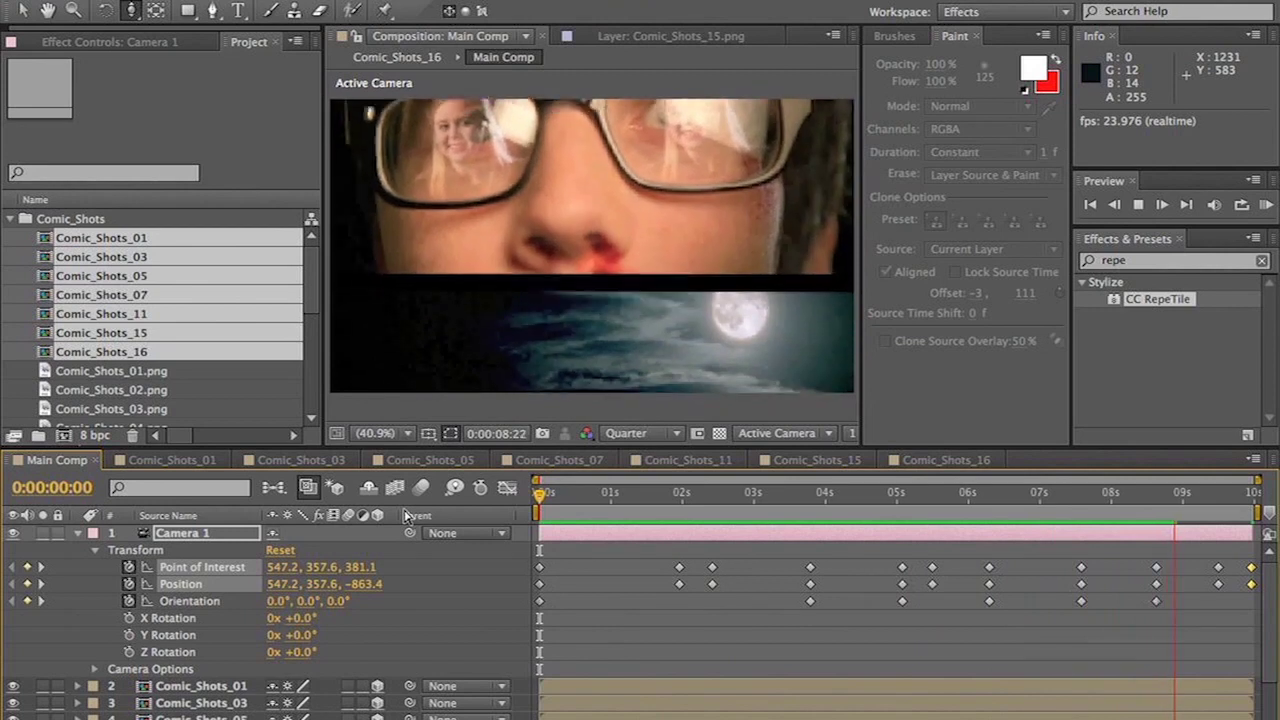
# - Set both temporal and spatial interpolation of all Camera 1 keyframes between the first and last to Auto Bezier
pyautogui.moveTo(622, 550); pyautogui.dragTo(1242, 644)
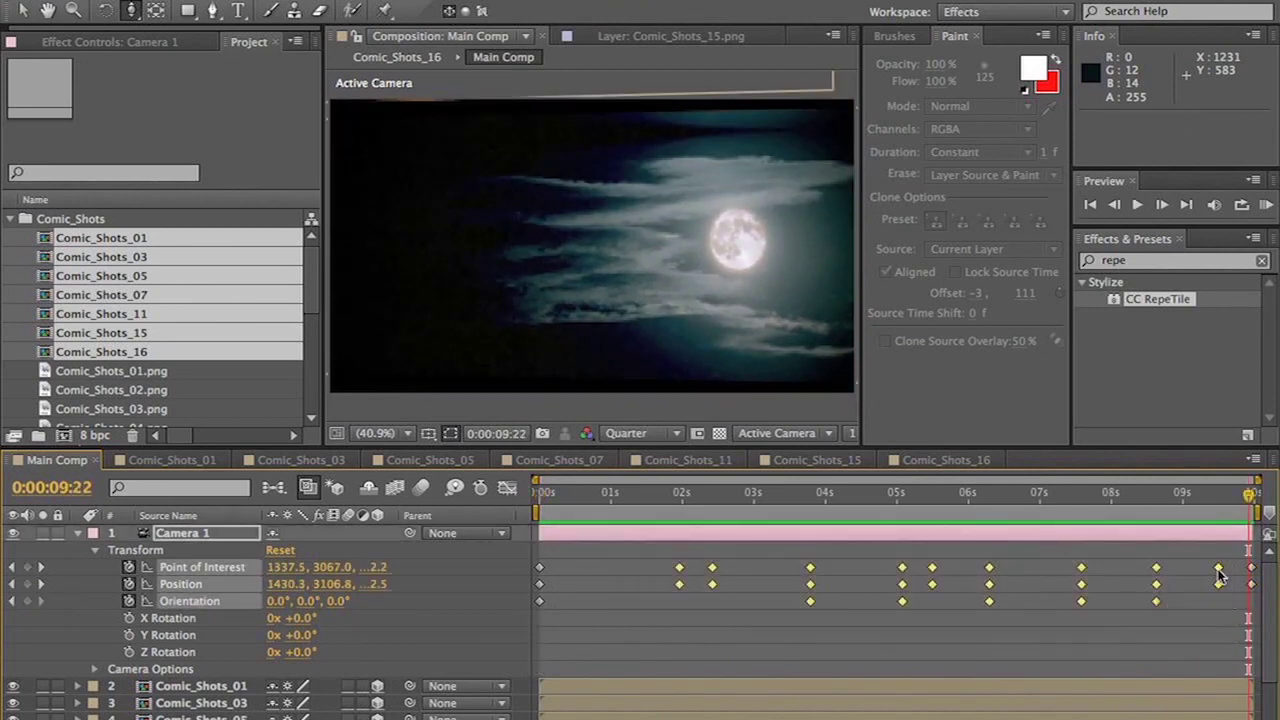
pyautogui.rightClick(1220, 577)
pyautogui.click(1100, 677)
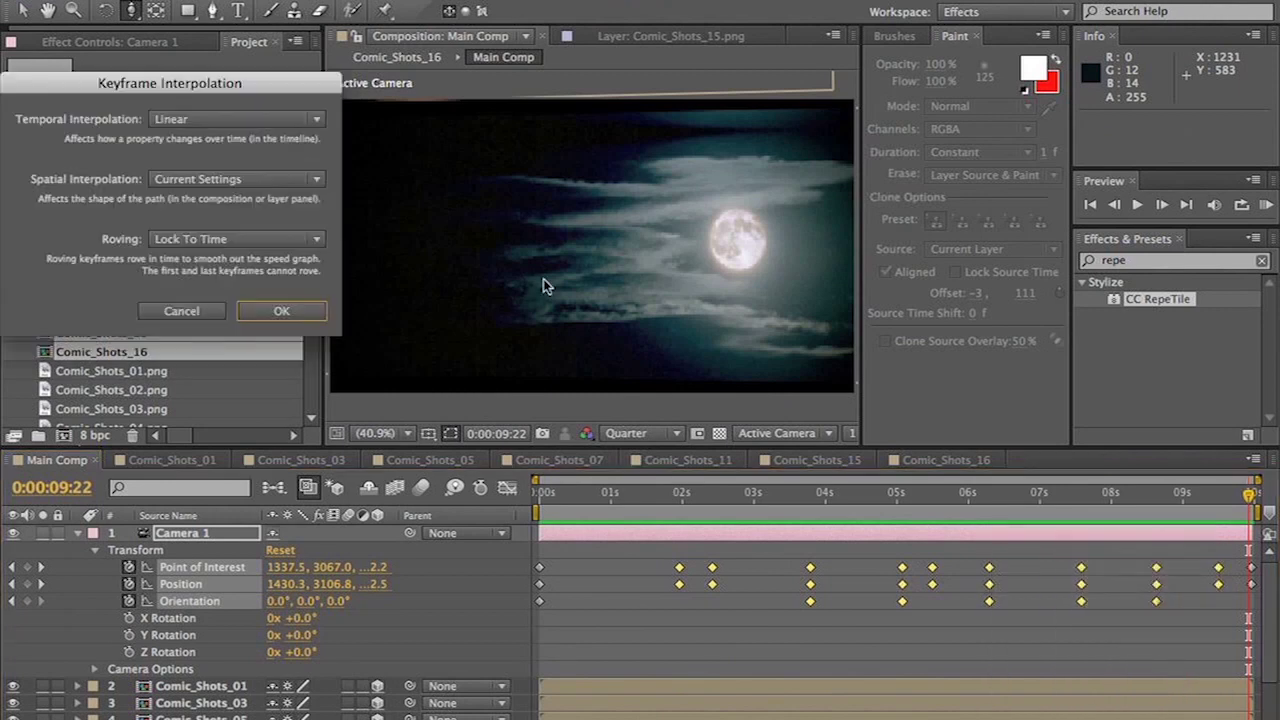
pyautogui.click(185, 118)
pyautogui.click(212, 224)
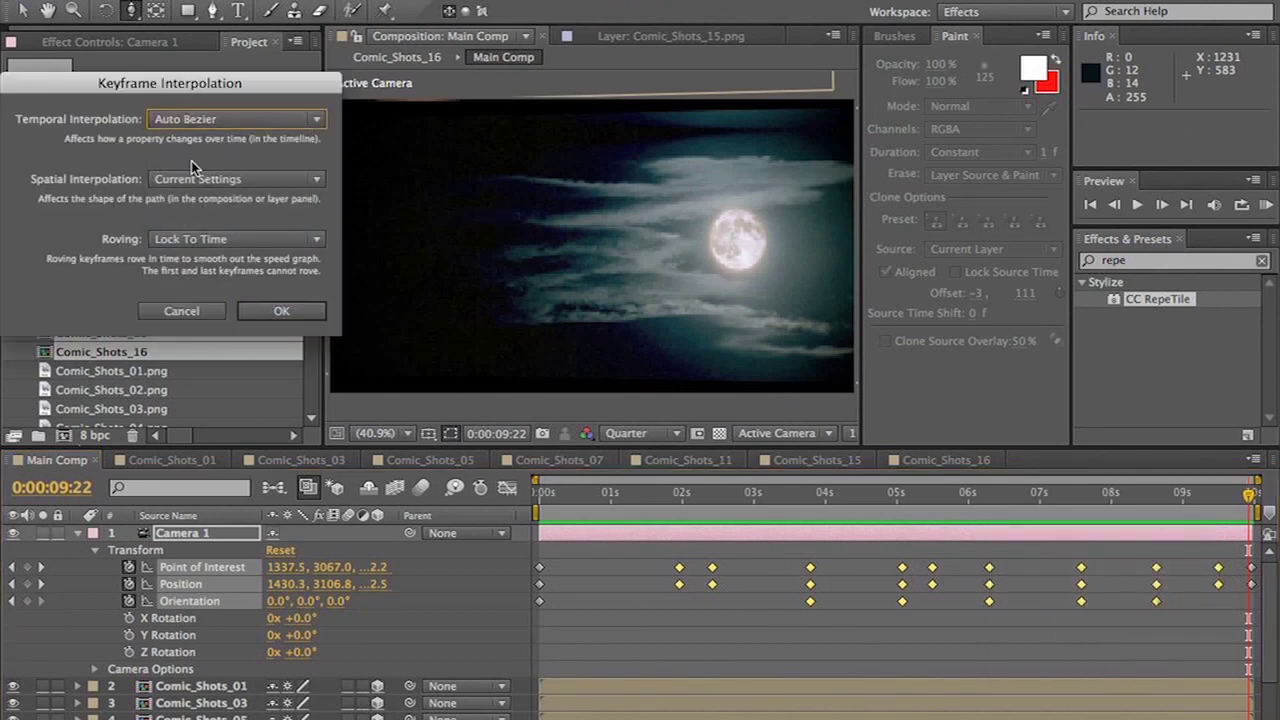
pyautogui.click(200, 180)
pyautogui.click(207, 285)
pyautogui.click(281, 311)
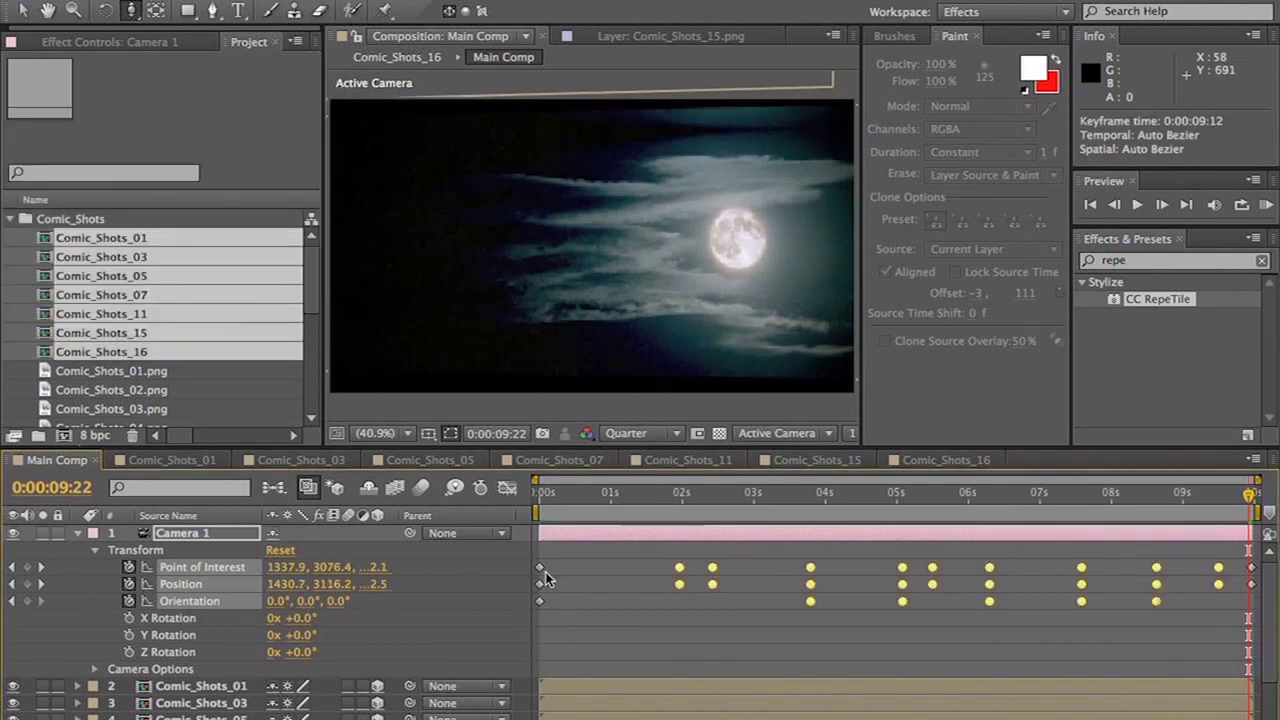
# - Ease the first and the last keyframes of Camera 1's movement
pyautogui.click(565, 562)
pyautogui.moveTo(565, 562); pyautogui.dragTo(522, 618)
pyautogui.rightClick(539, 577)
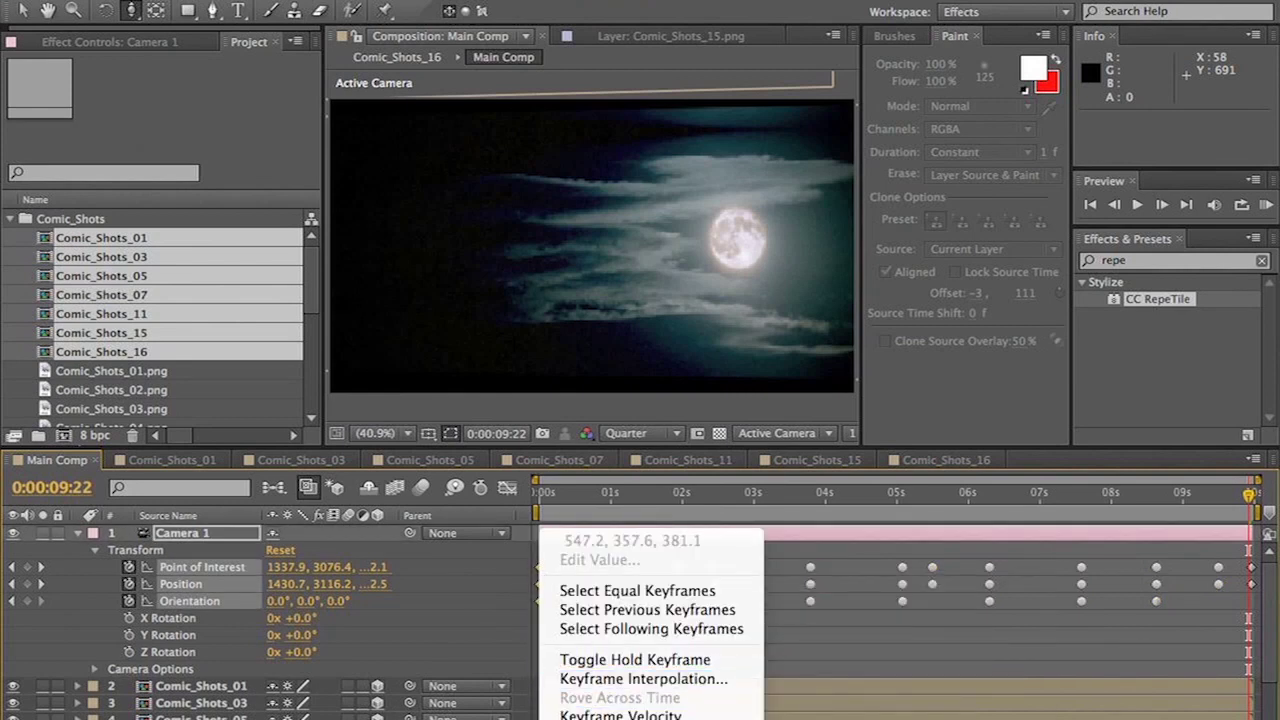
pyautogui.click(877, 621)
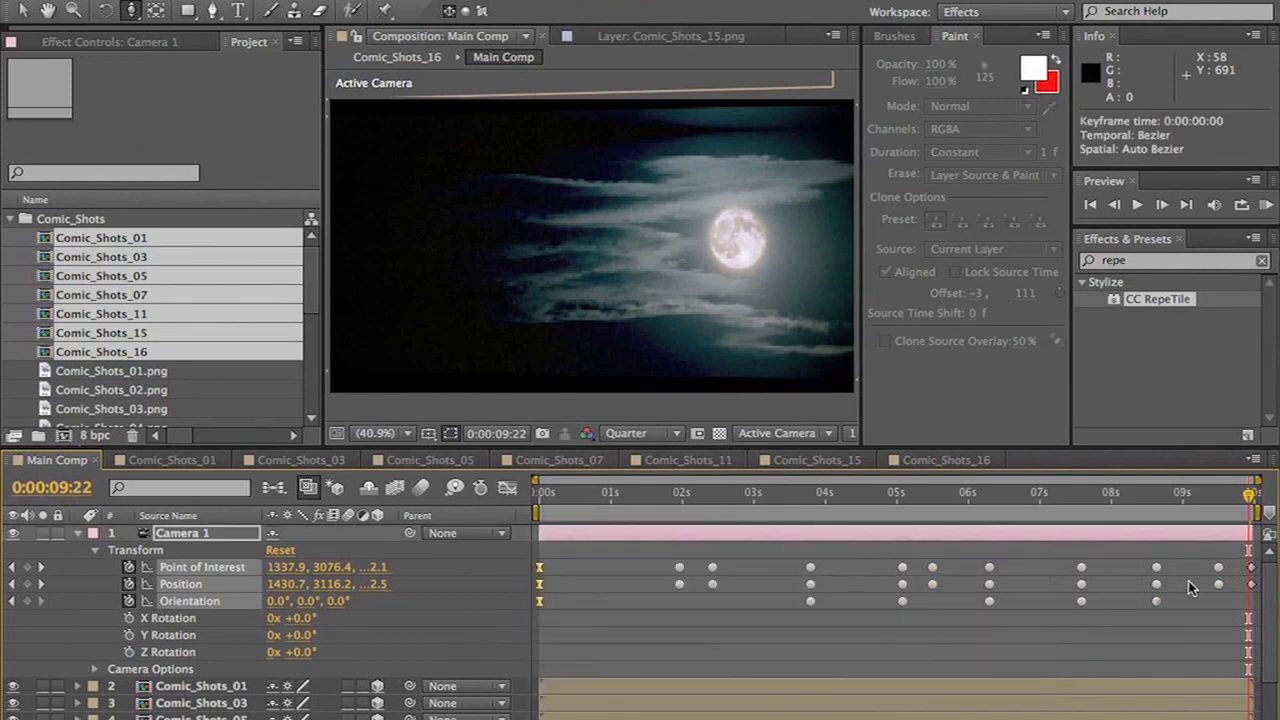
pyautogui.rightClick(1249, 567)
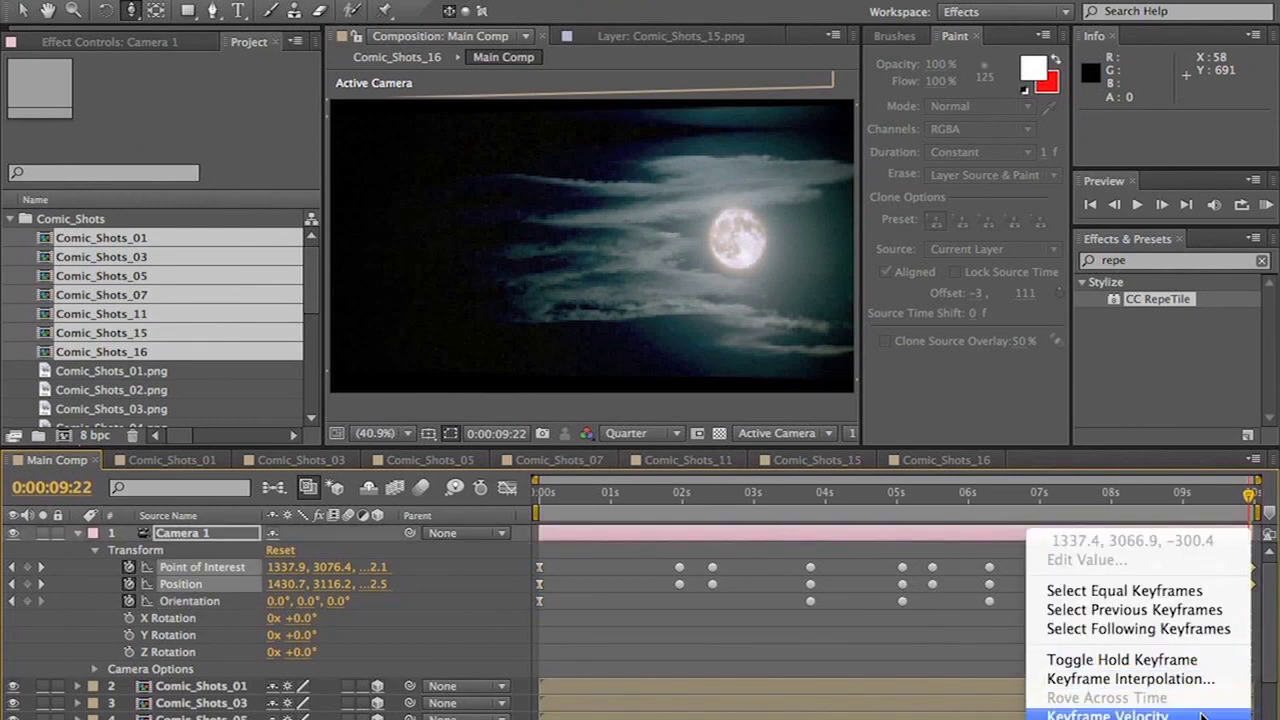
pyautogui.click(890, 620)
# - Preview the eased camera movement across the comic panels
pyautogui.click(613, 493)
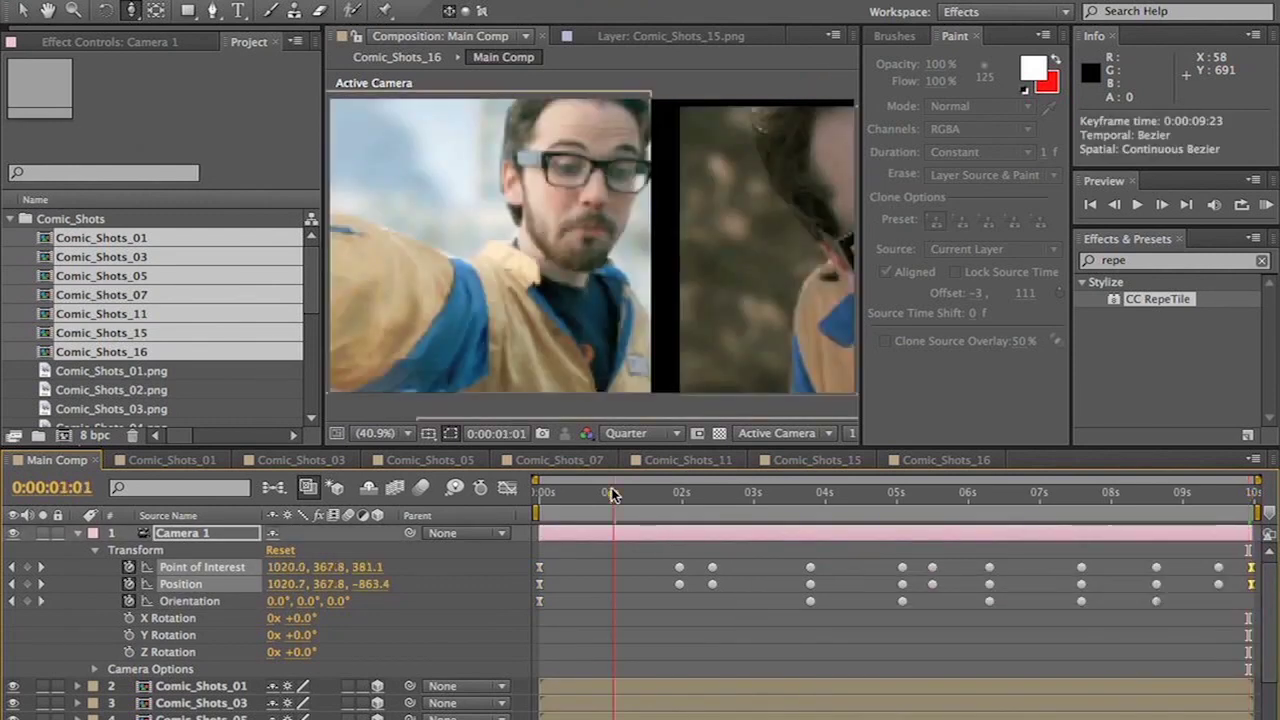
pyautogui.press('KP_0')
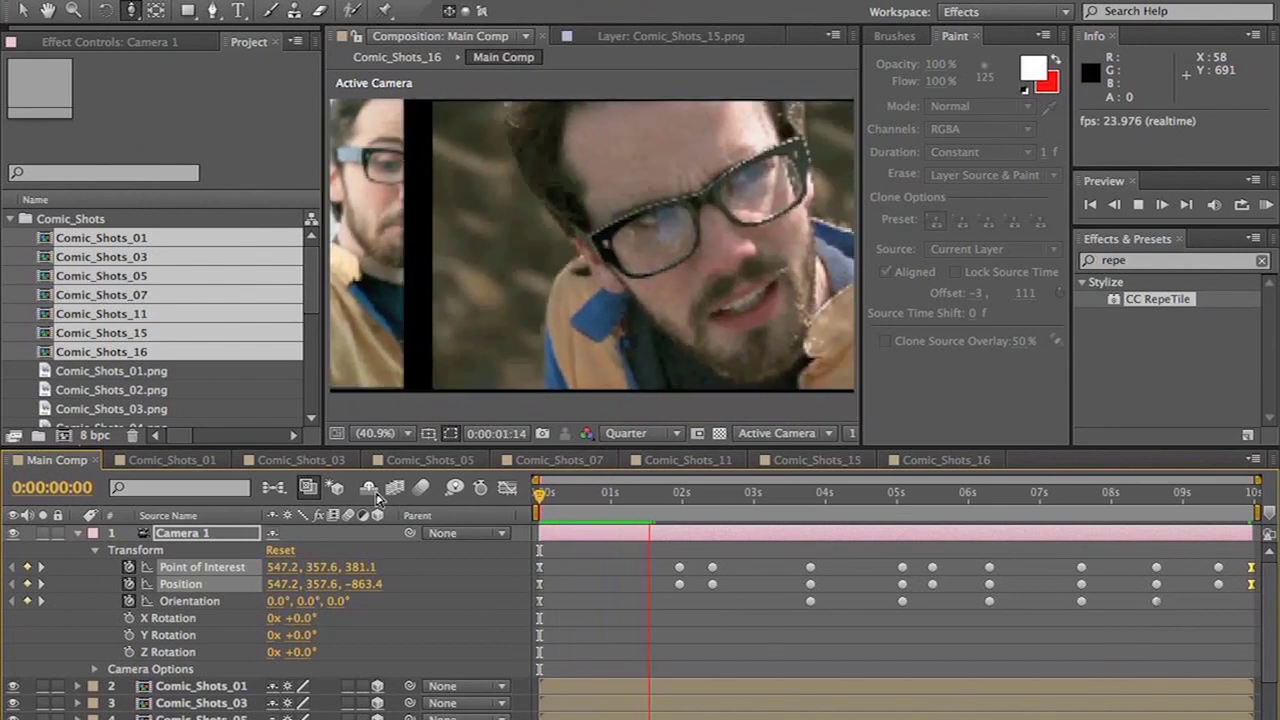
pyautogui.press('space')
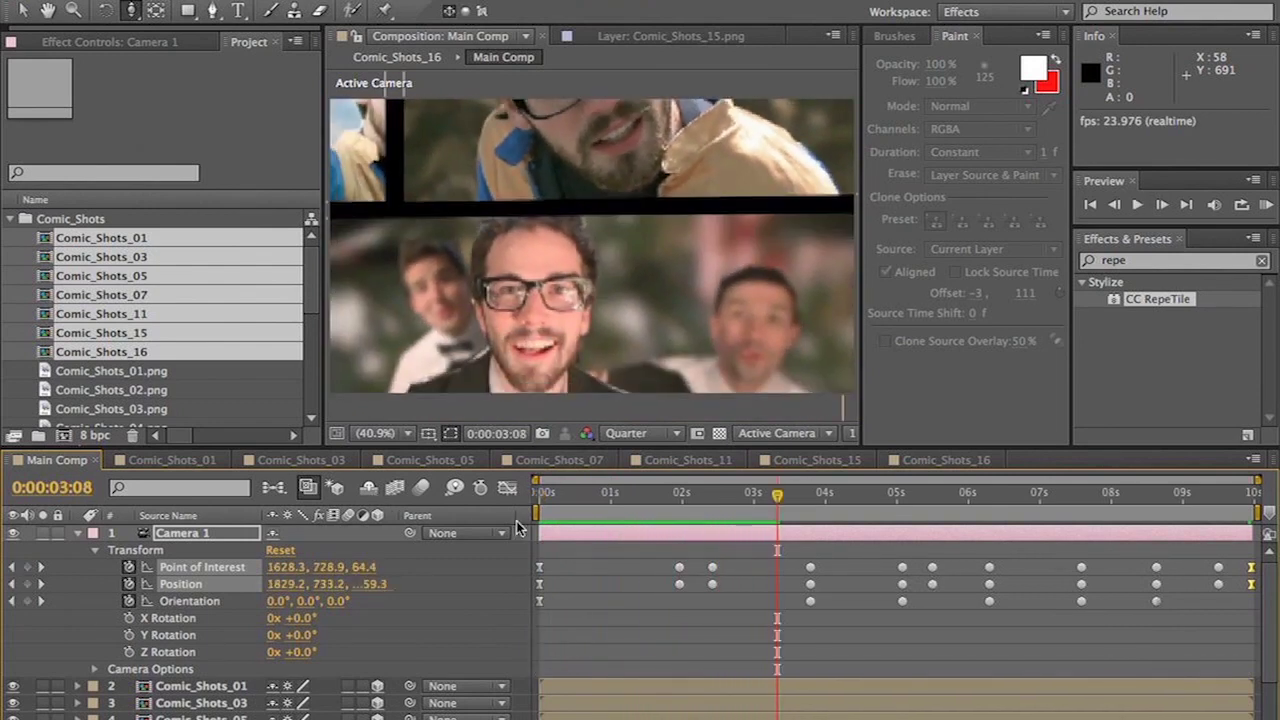
# - Delete Camera 1's Point of Interest and Position keyframes at about 2 seconds, and preview the movement again
pyautogui.moveTo(647, 558); pyautogui.dragTo(700, 598)
pyautogui.press('Delete')
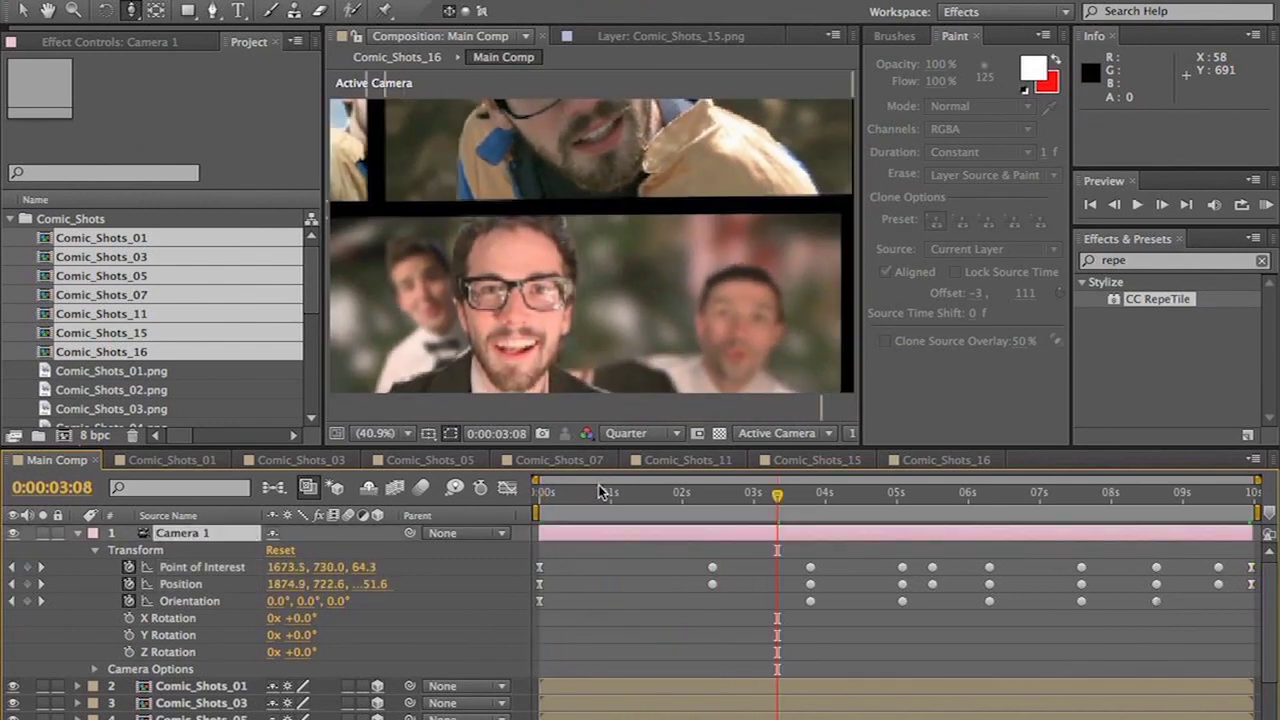
pyautogui.press('KP_0')
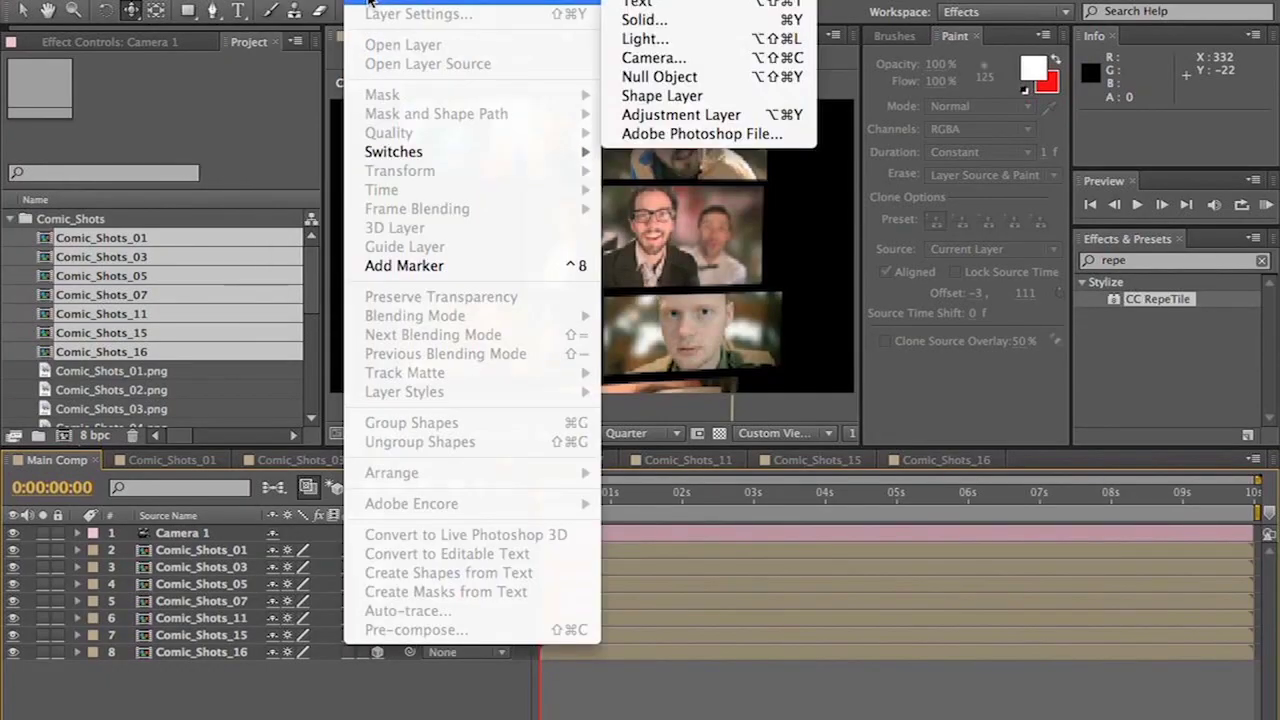
# - Create a light gray 1280 by 720 px solid and place it beneath all the comic shot layers
pyautogui.click(745, 20)
pyautogui.click(215, 410)
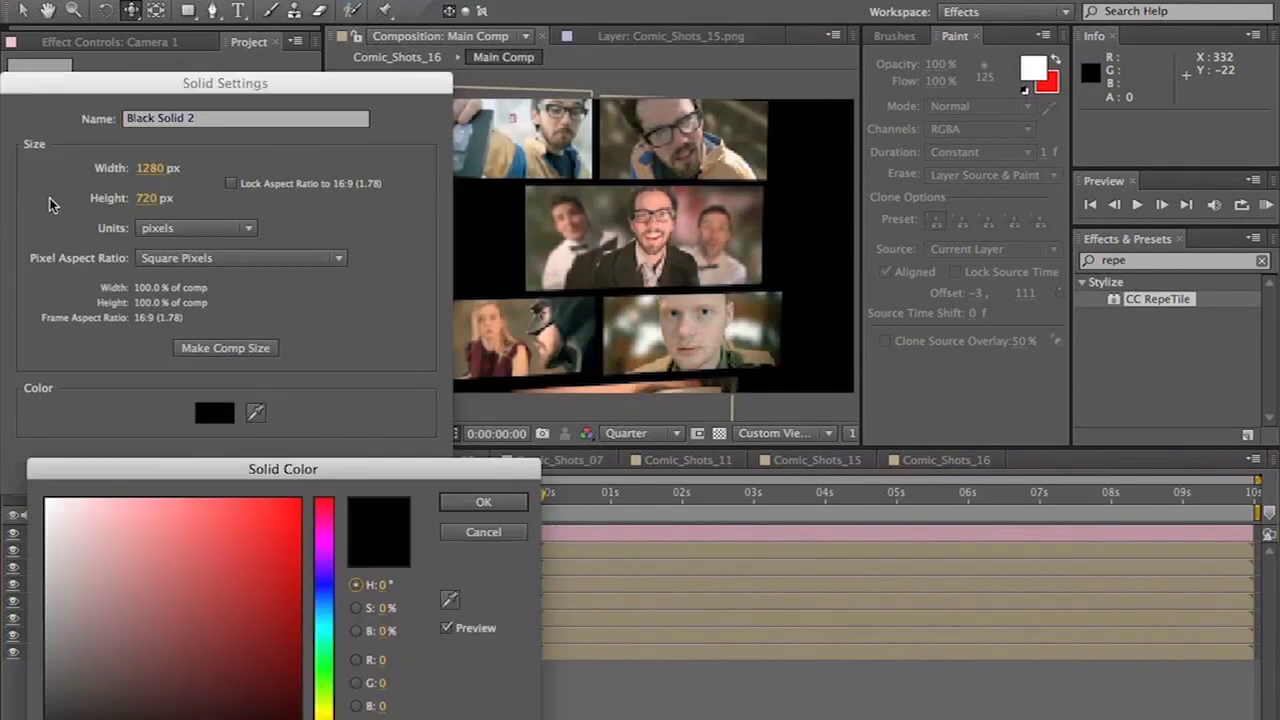
pyautogui.moveTo(65, 580); pyautogui.dragTo(5, 565)
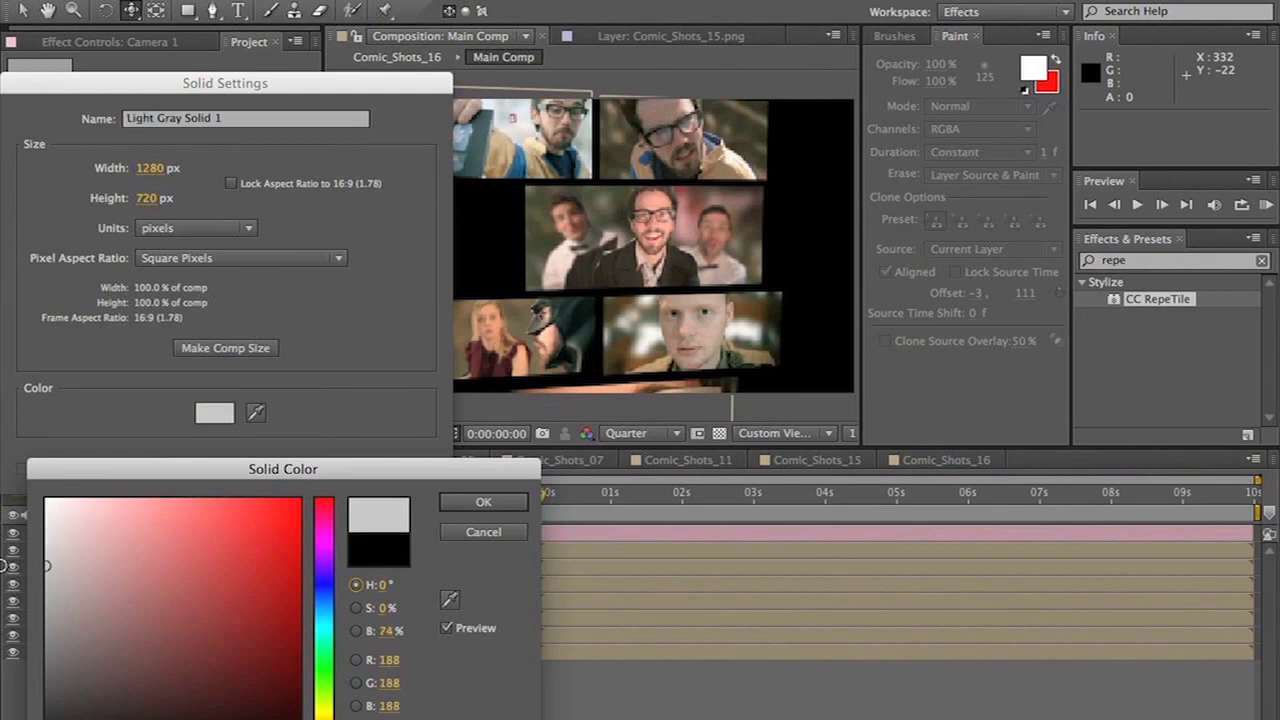
pyautogui.click(447, 501)
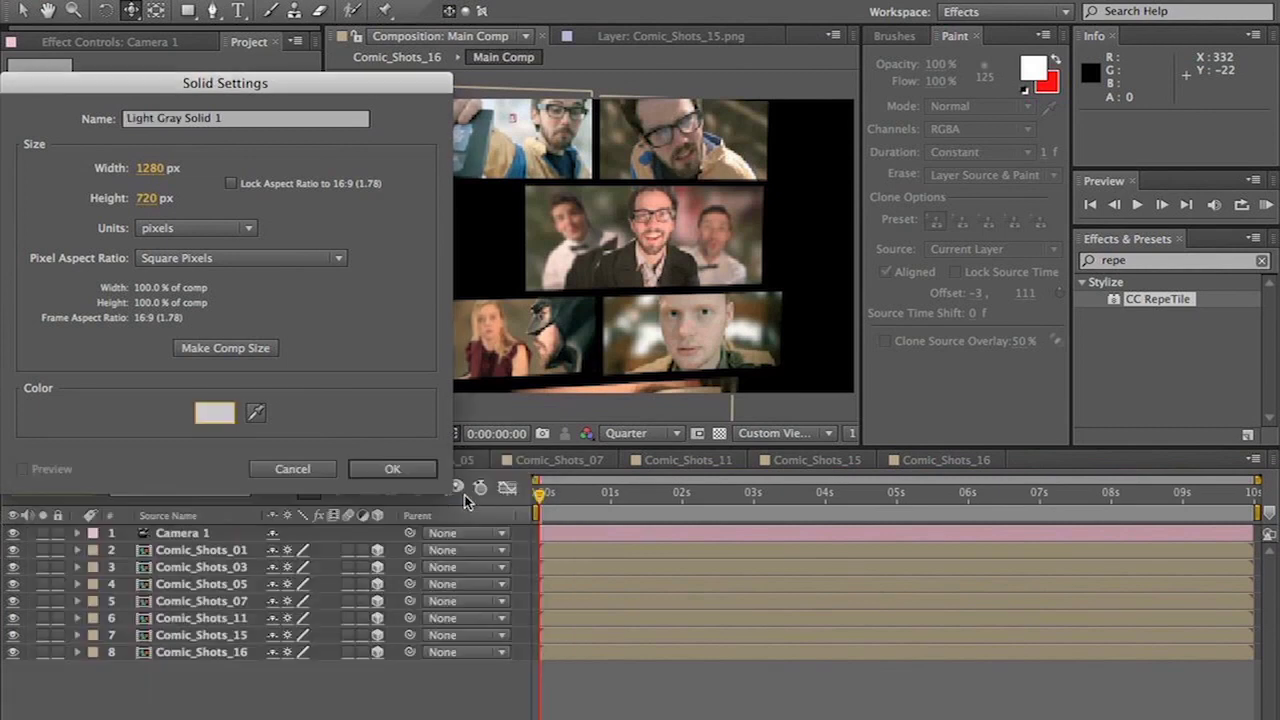
pyautogui.click(393, 470)
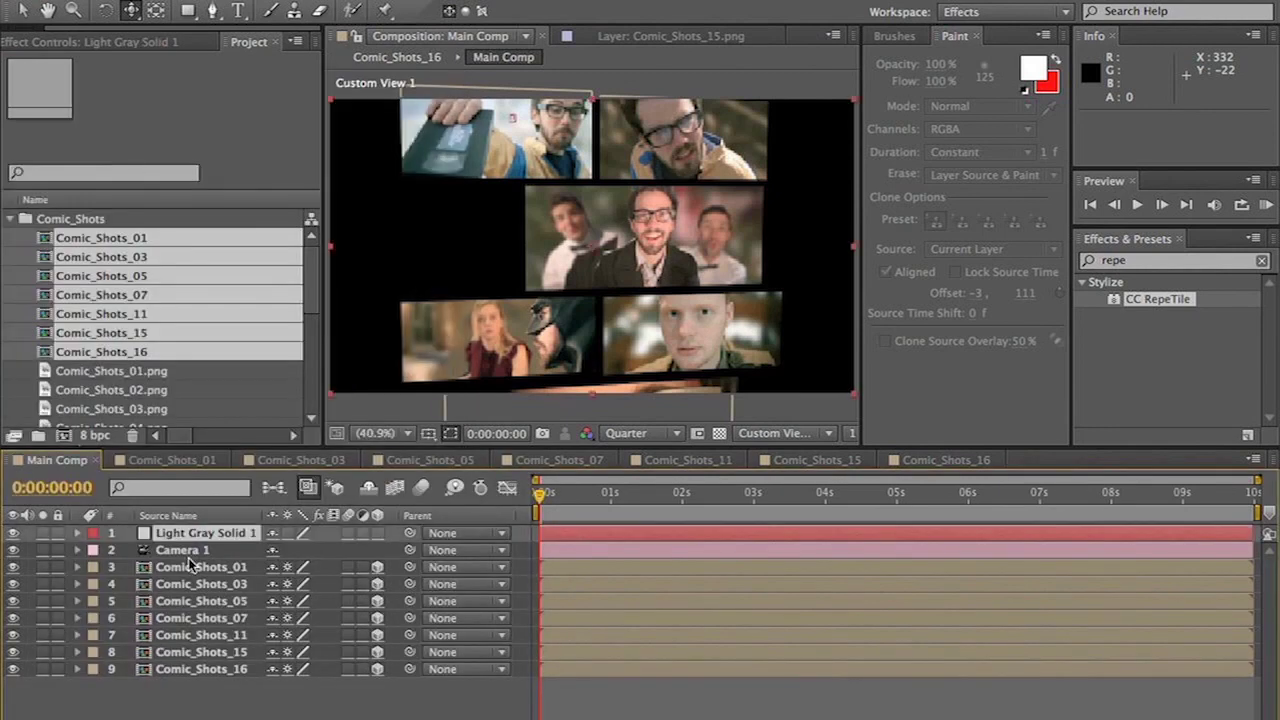
pyautogui.moveTo(175, 535); pyautogui.dragTo(189, 680)
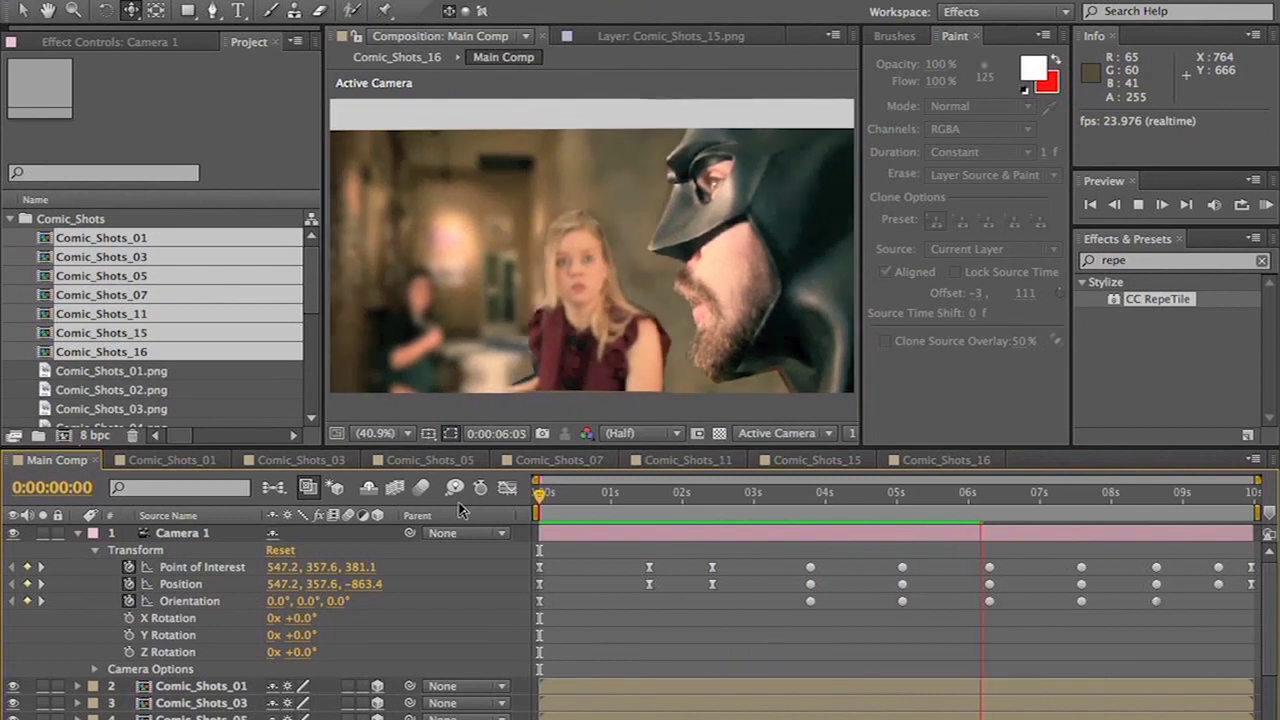
# - Change the background solid's color to white and preview the composition
pyautogui.press('space')
pyautogui.scroll(-4, 170, 619)
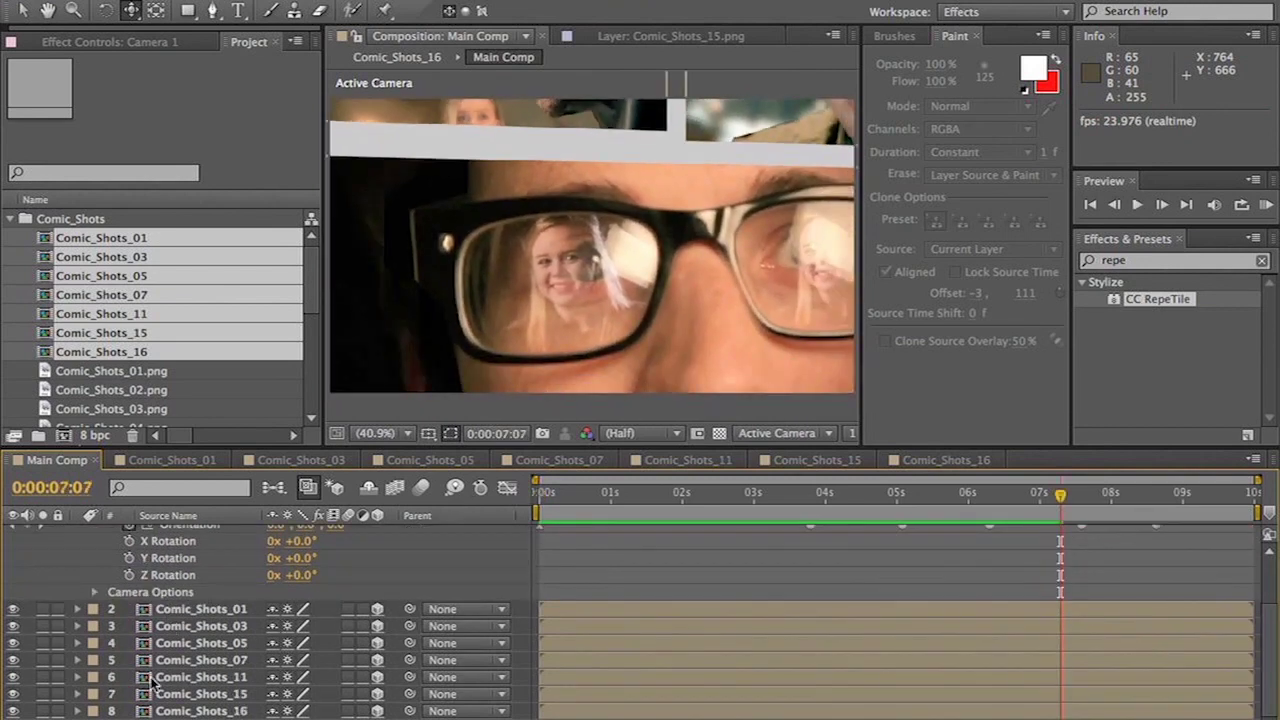
pyautogui.click(158, 718)
pyautogui.click(375, 11)
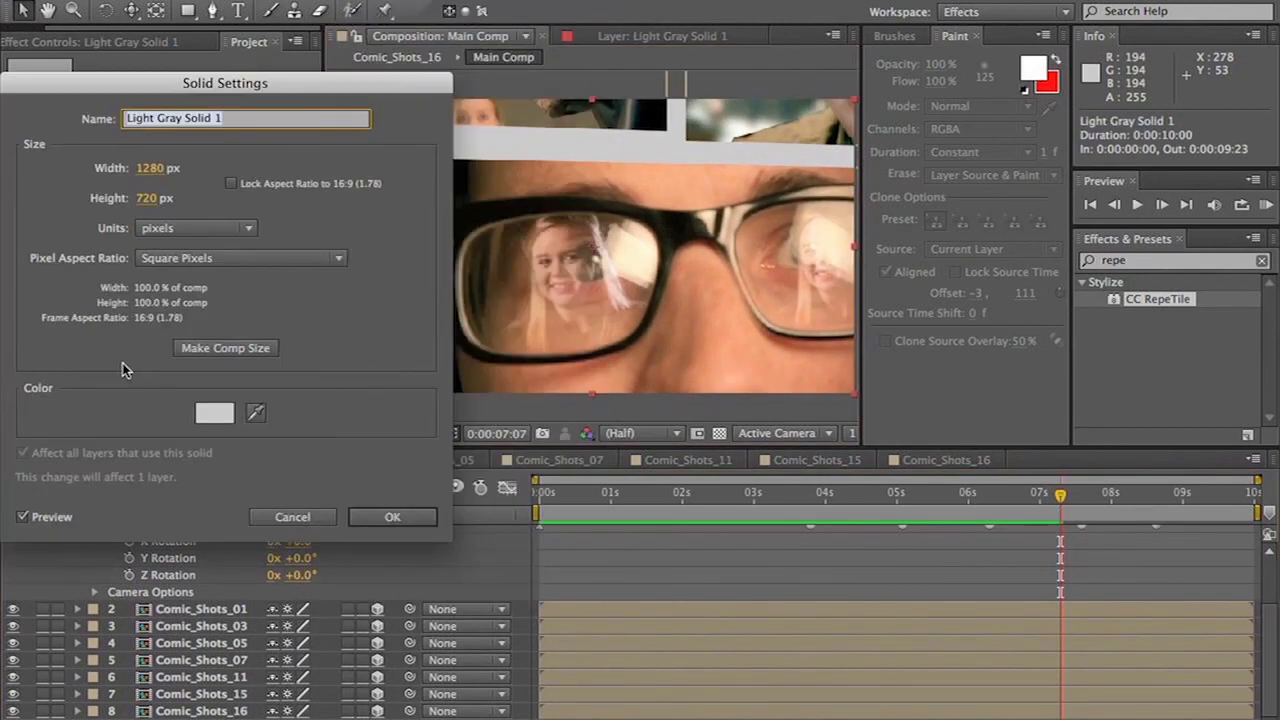
pyautogui.click(214, 412)
pyautogui.moveTo(74, 505)
pyautogui.mouseDown()
pyautogui.moveTo(46, 534)
pyautogui.moveTo(8, 516)
pyautogui.mouseUp()
pyautogui.click(510, 503)
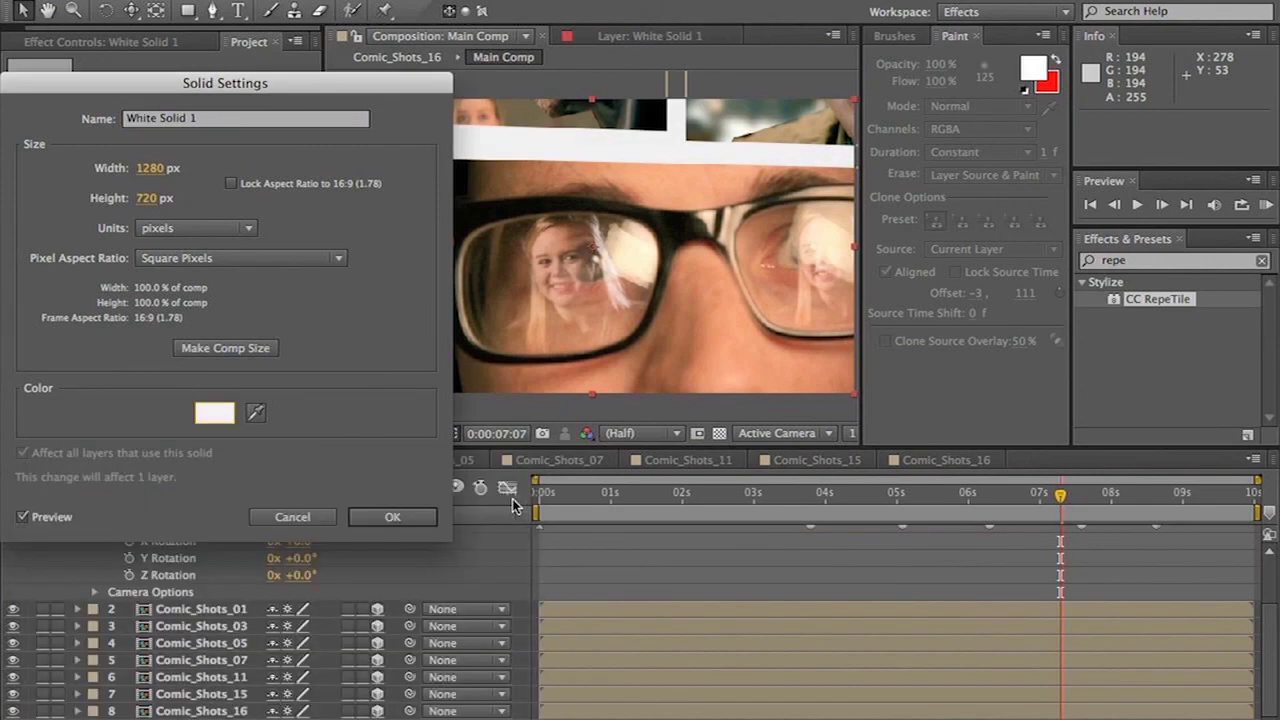
pyautogui.click(392, 517)
pyautogui.press('KP_0')
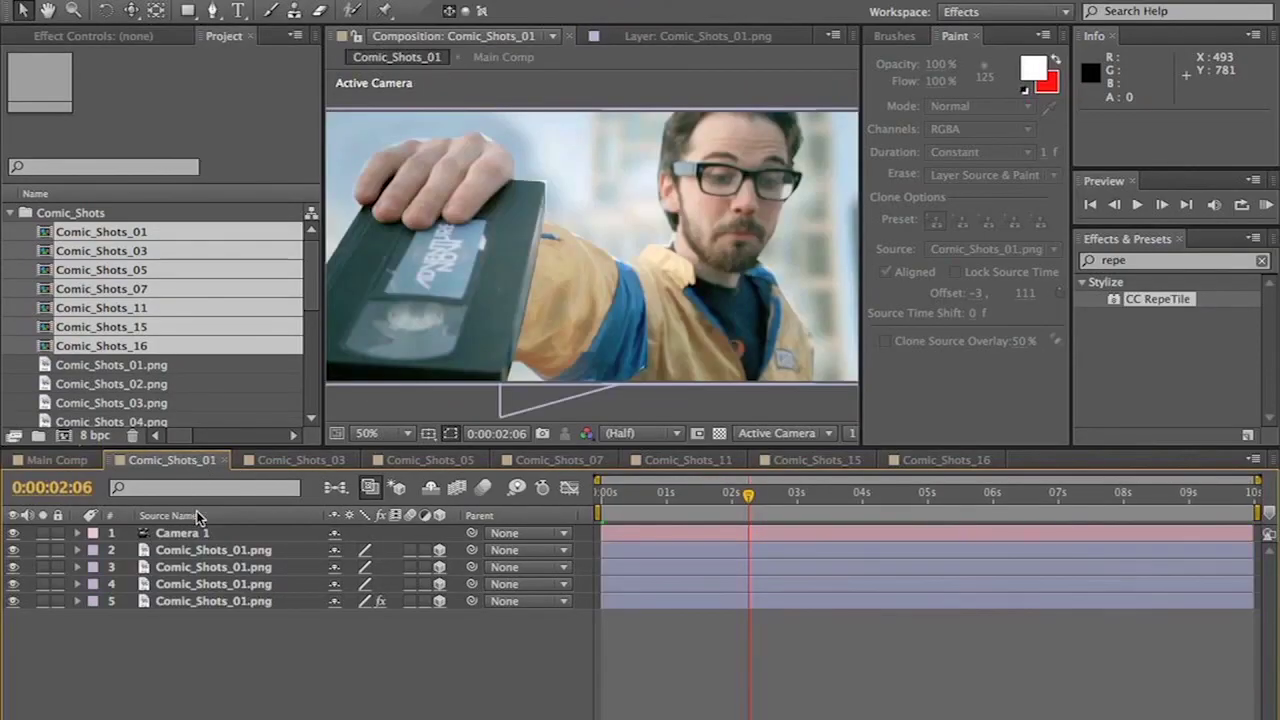
# - Add an adjustment layer to the Comic_Shots_01 composition and place it directly below Camera 1
pyautogui.click(366, 0)
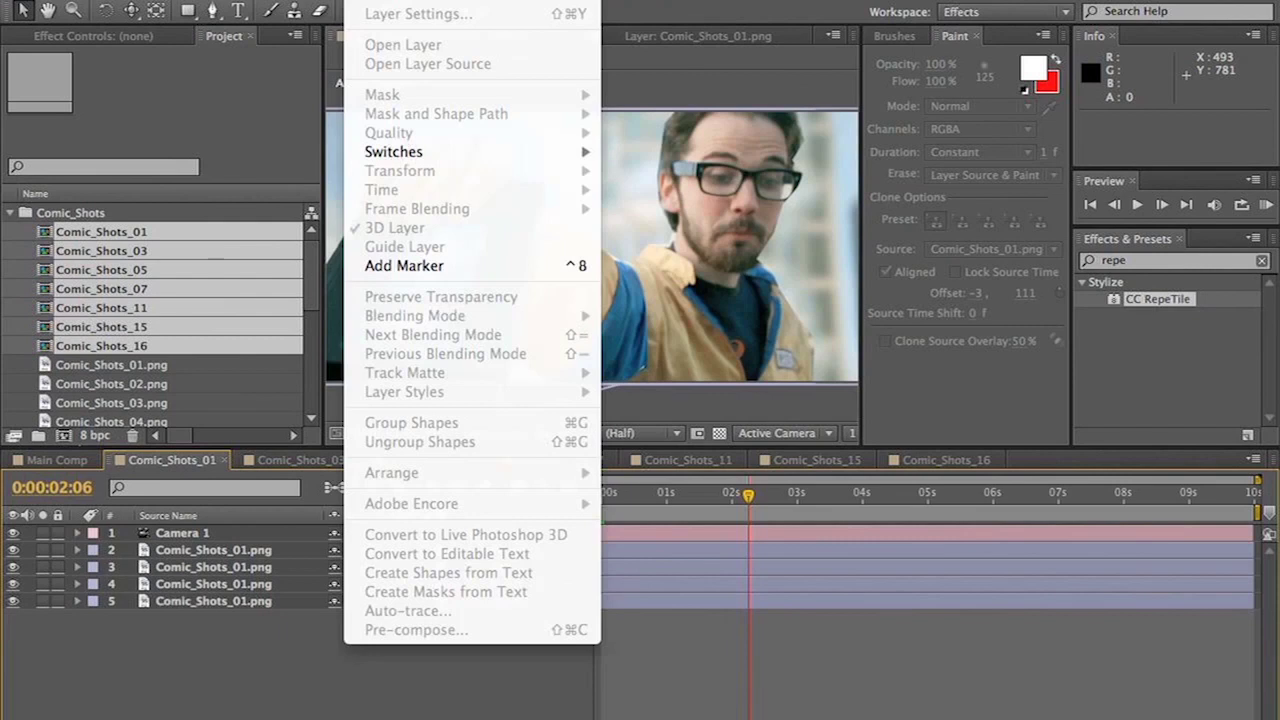
pyautogui.moveTo(394, 1)
pyautogui.click(677, 117)
pyautogui.click(677, 116)
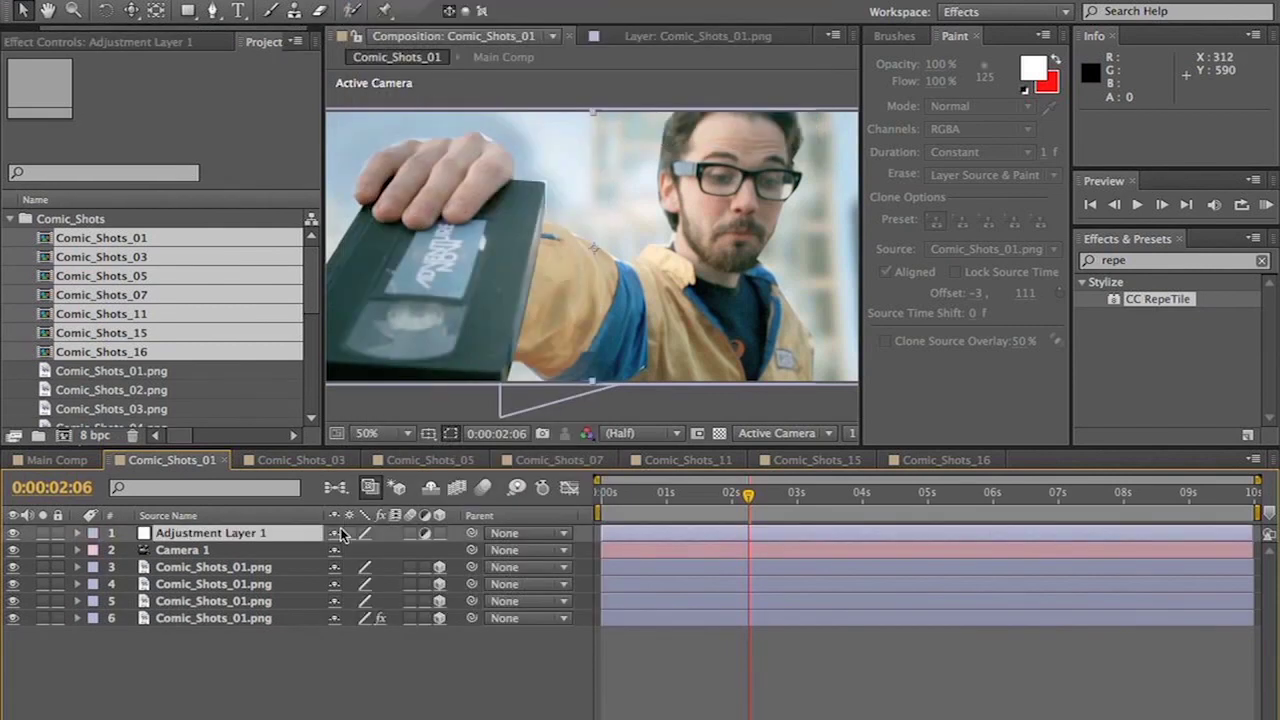
pyautogui.moveTo(228, 540); pyautogui.dragTo(230, 568)
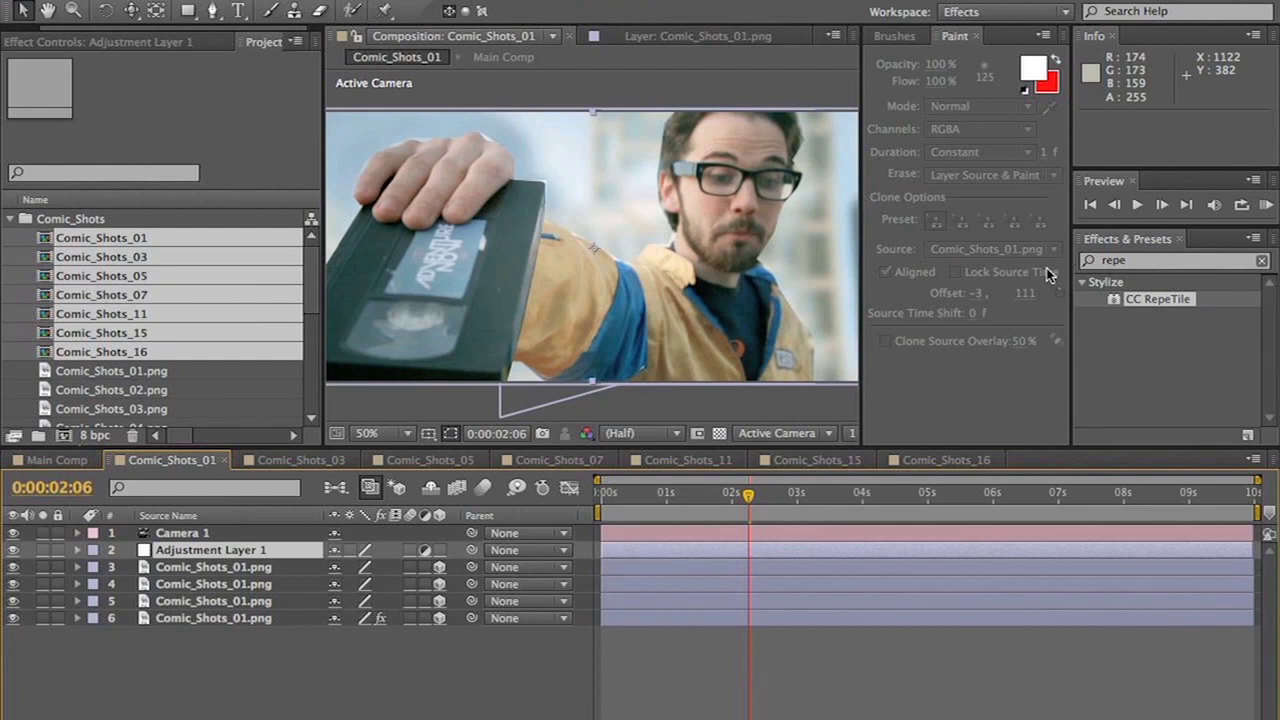
# - Apply the ToonIt! Roto Toon effect to Adjustment Layer 1 with the Roto Toon Graphic Novels preset
pyautogui.click(1153, 262)
pyautogui.write('toonn')
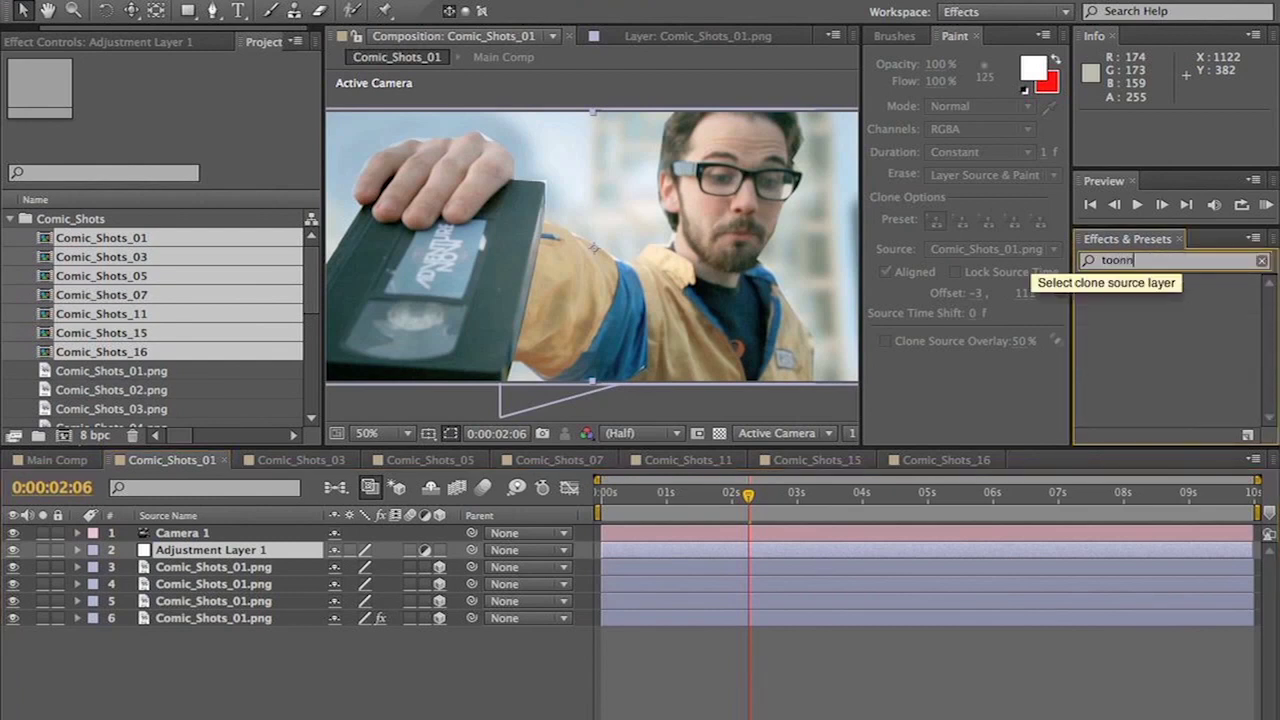
pyautogui.press('BackSpace')
pyautogui.write('it')
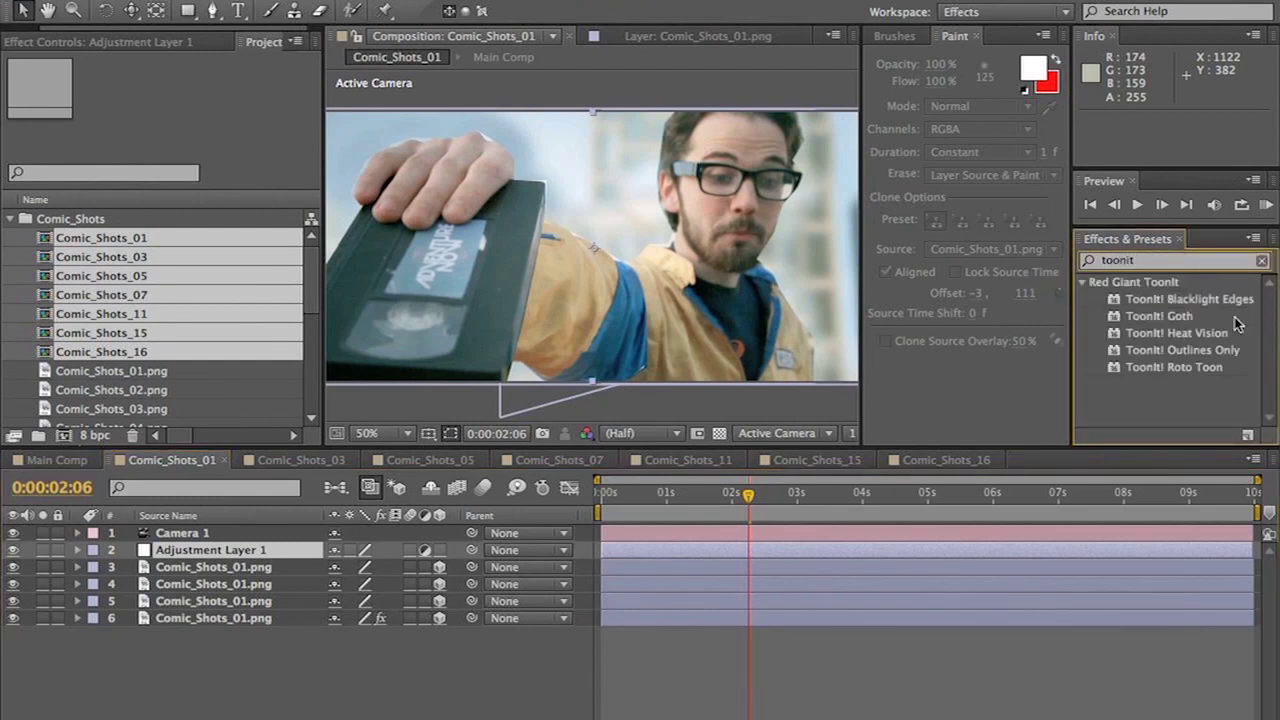
pyautogui.moveTo(1170, 368); pyautogui.dragTo(188, 553)
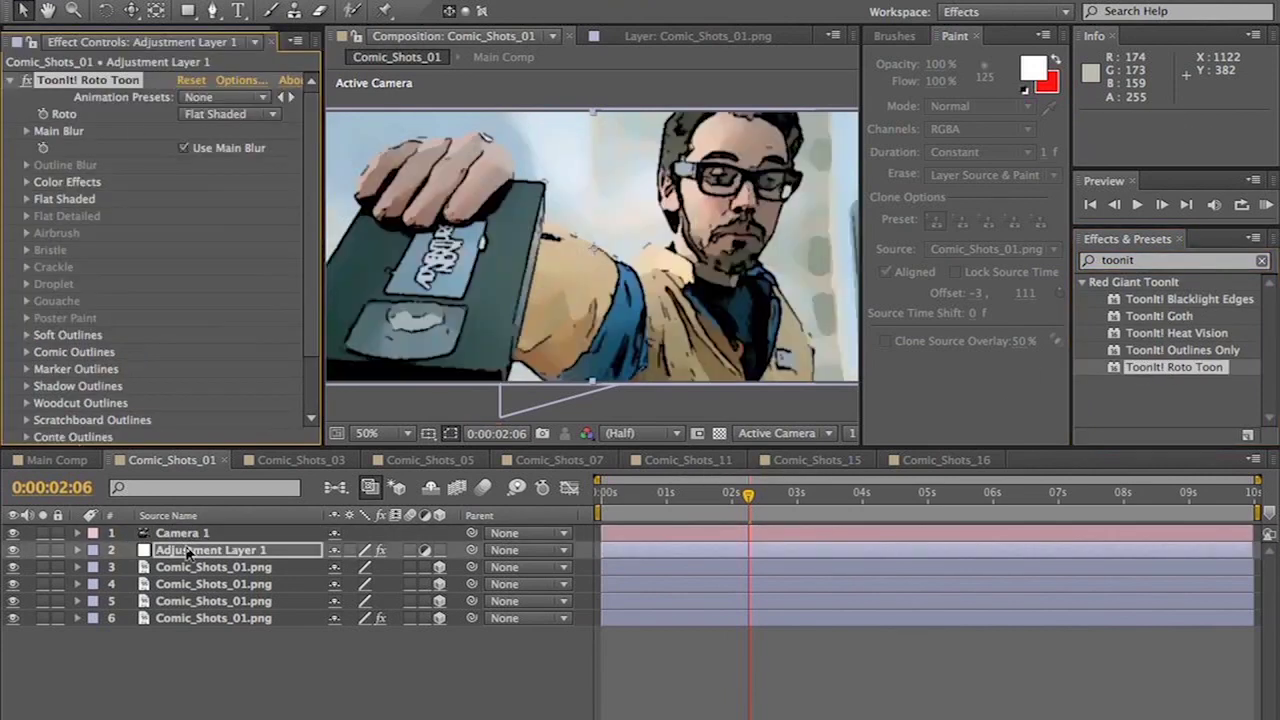
pyautogui.click(222, 97)
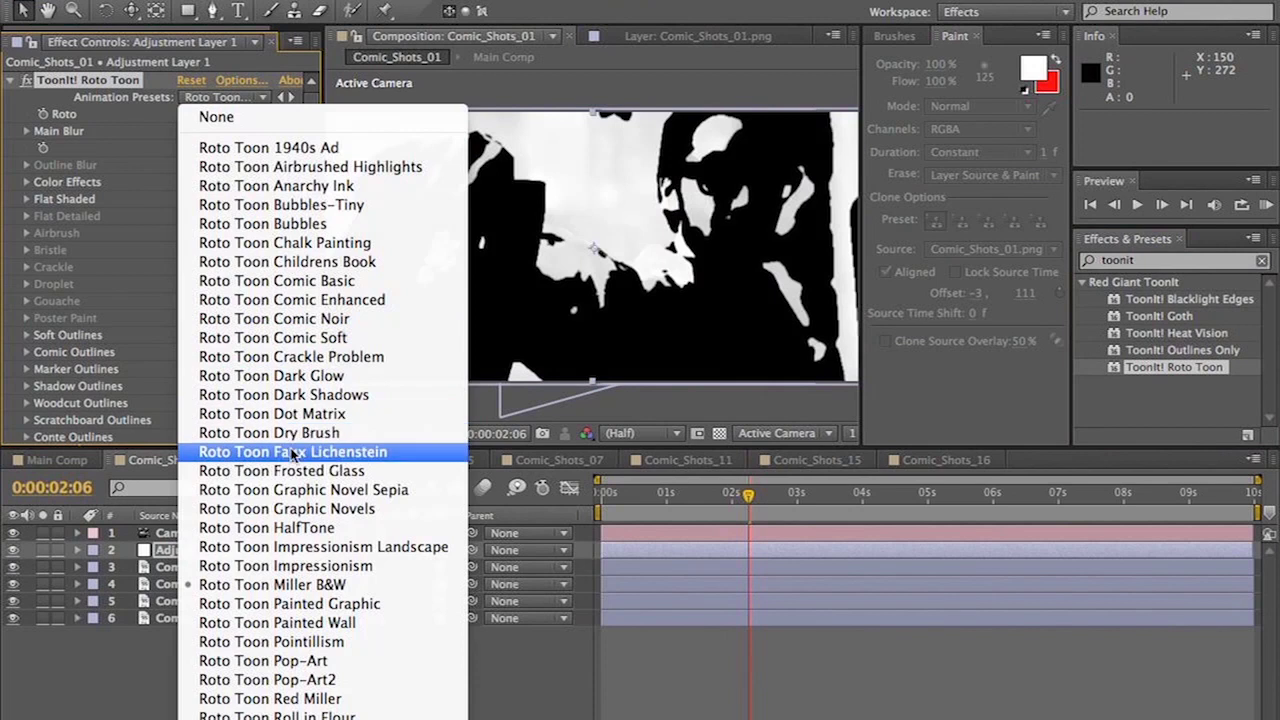
pyautogui.click(296, 508)
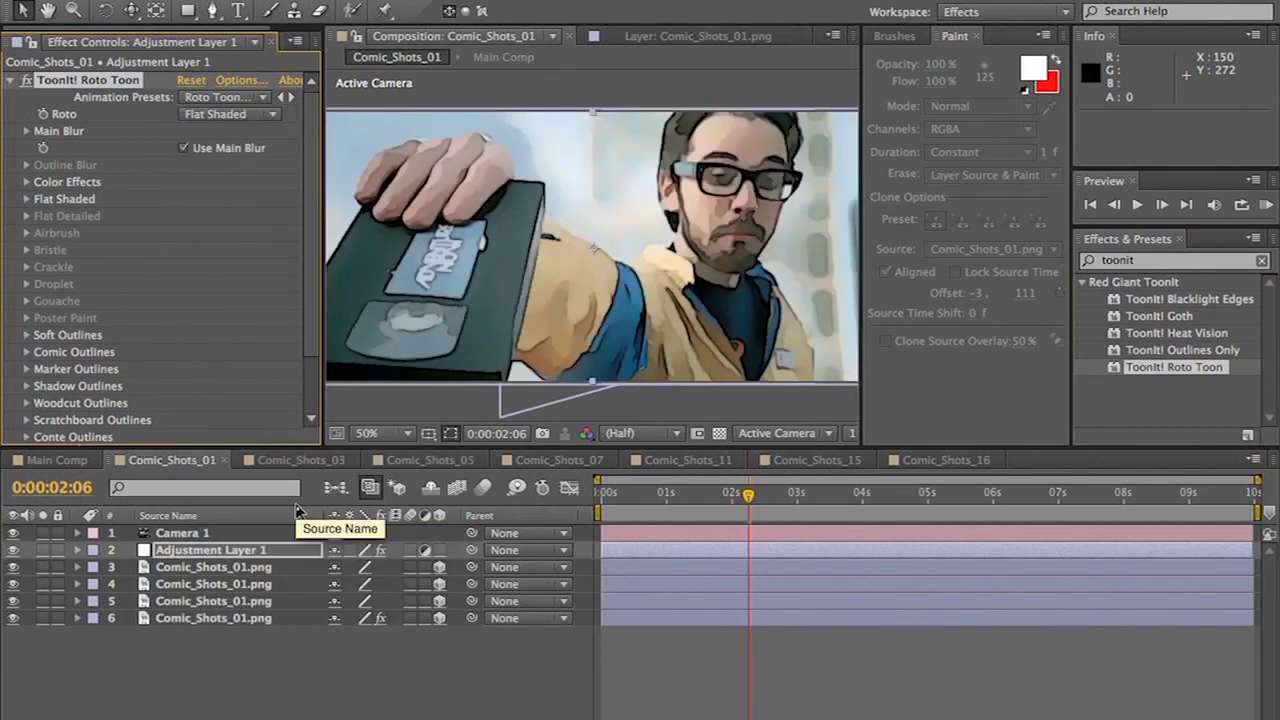
# - Add a Hue/Saturation effect after Roto Toon on Adjustment Layer 1 and turn on Colorize
pyautogui.moveTo(1140, 260); pyautogui.dragTo(1002, 252)
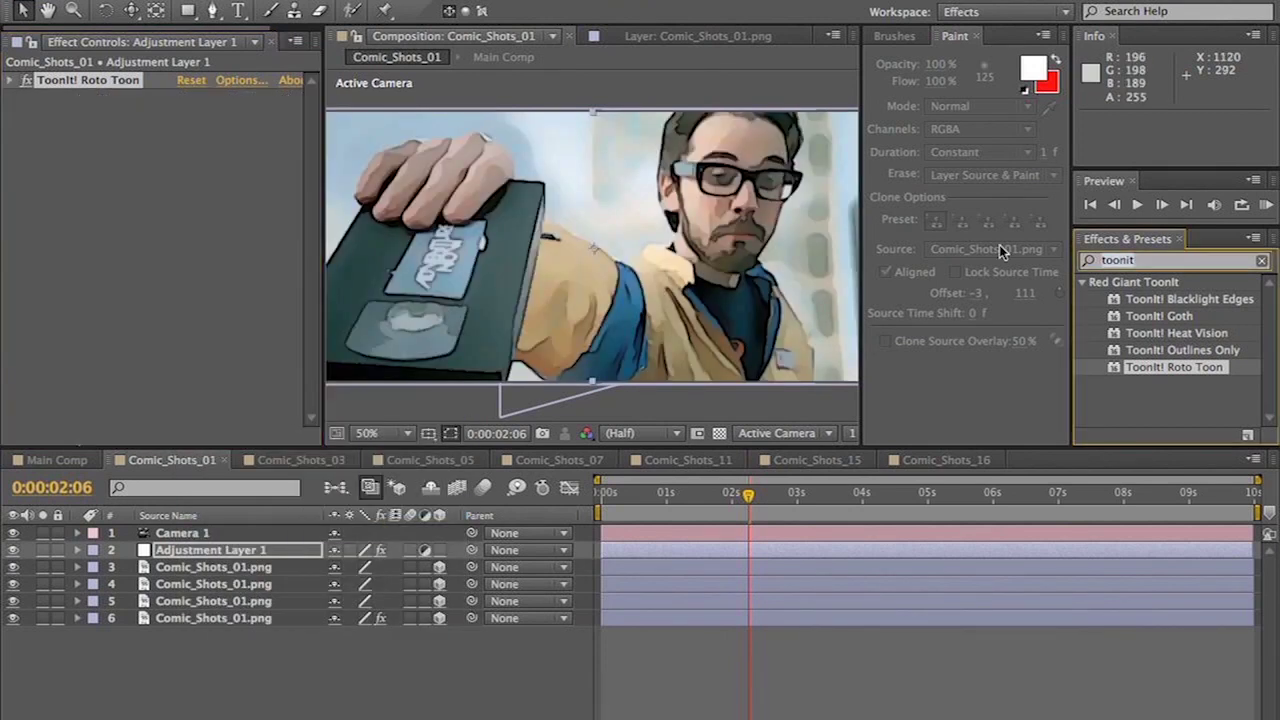
pyautogui.write('hue')
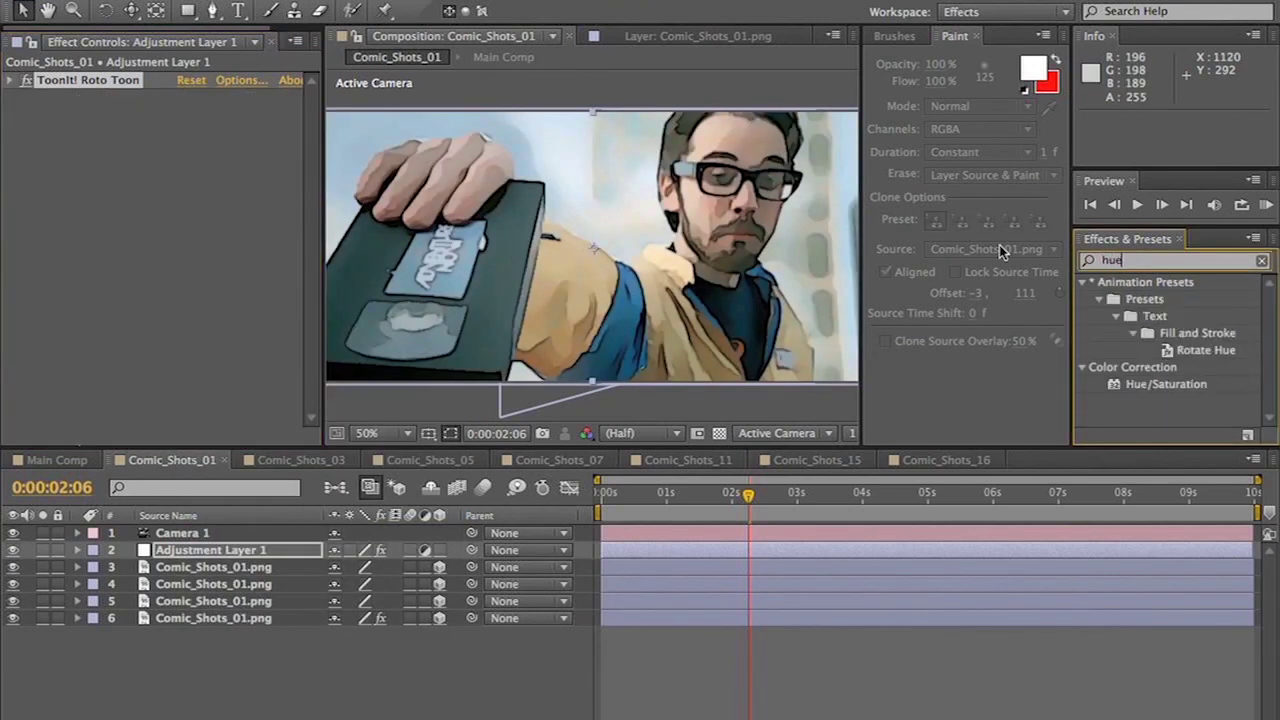
pyautogui.moveTo(1140, 383); pyautogui.dragTo(8, 245)
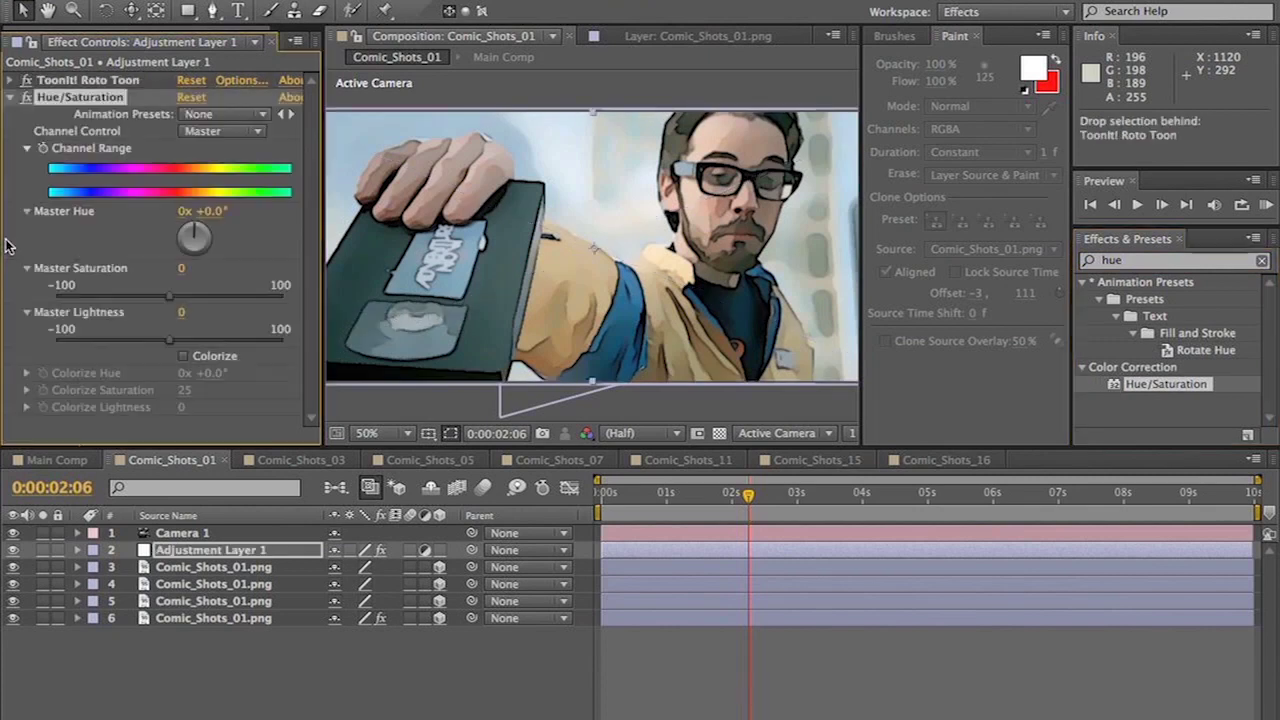
pyautogui.click(182, 356)
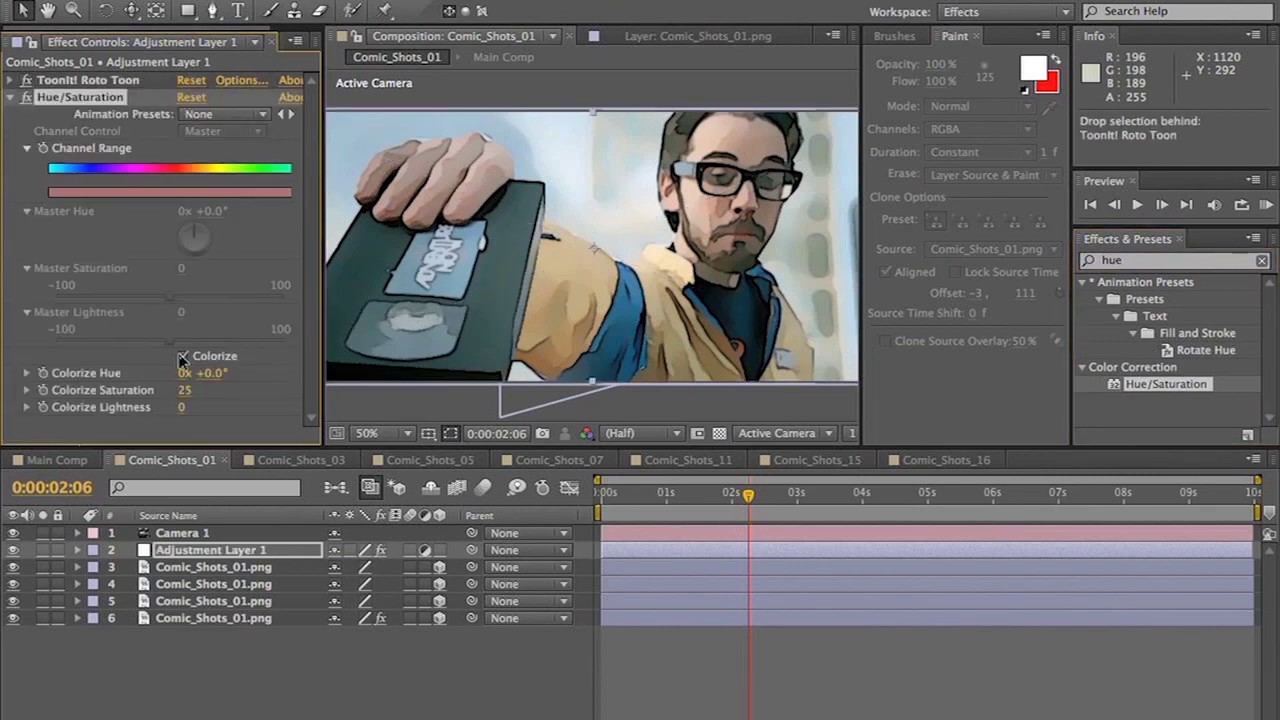
# - Set the Colorize Hue of Adjustment Layer 1 to +35° and check the first panel in Main Comp at about 0:00:00:11
pyautogui.moveTo(202, 373); pyautogui.dragTo(246, 376)
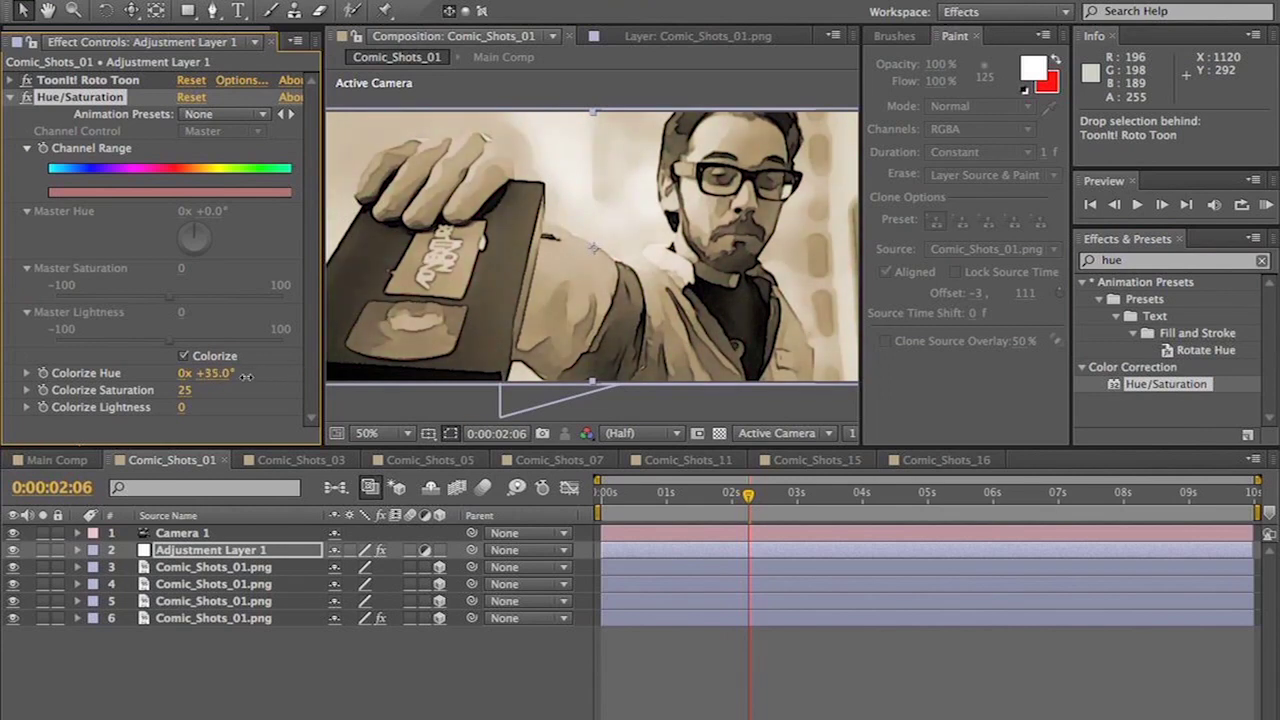
pyautogui.click(72, 461)
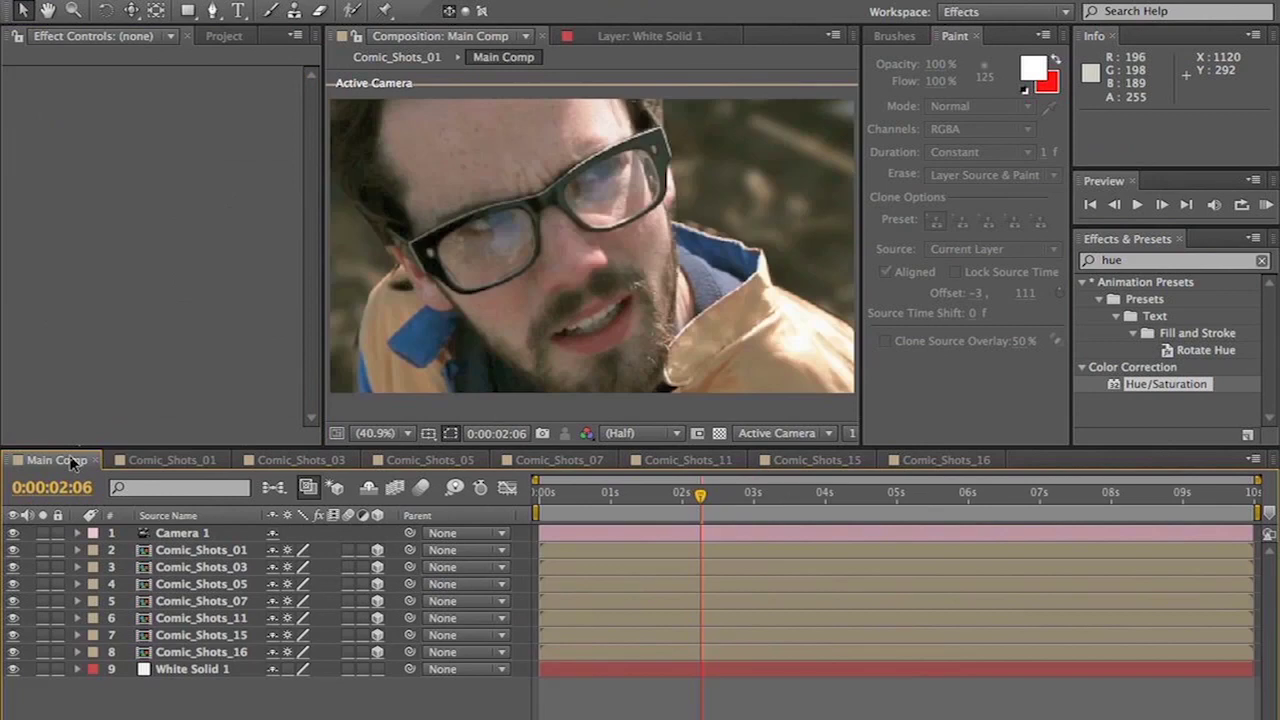
pyautogui.moveTo(598, 494); pyautogui.dragTo(572, 500)
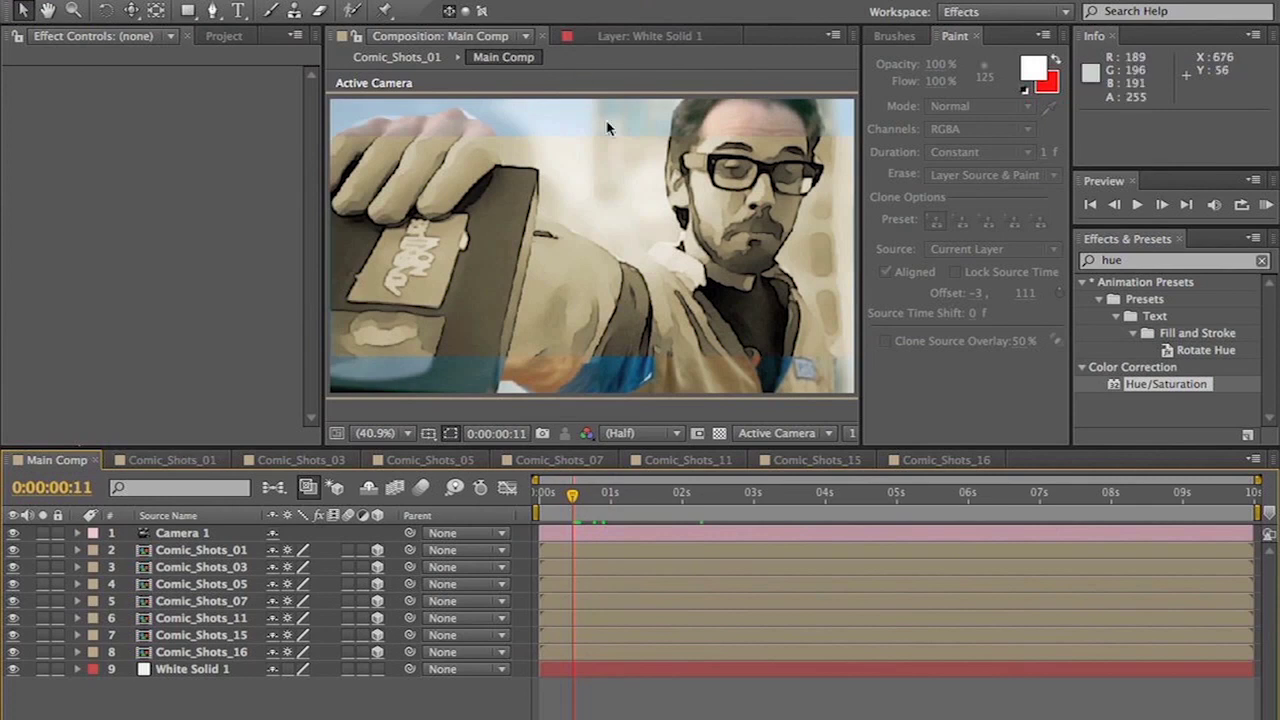
# - In Comic_Shots_01, make Adjustment Layer 1 a 3D layer, scale it to about 561%, and recheck the panel in Main Comp
pyautogui.click(172, 460)
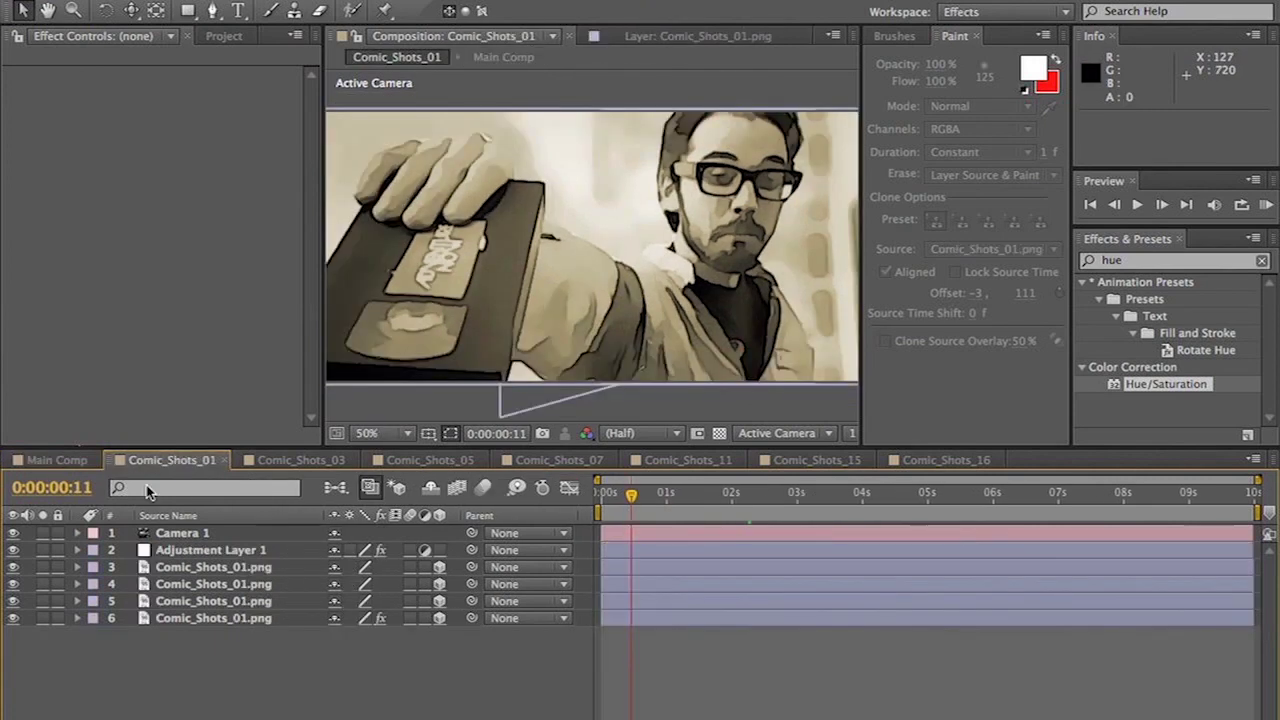
pyautogui.click(76, 550)
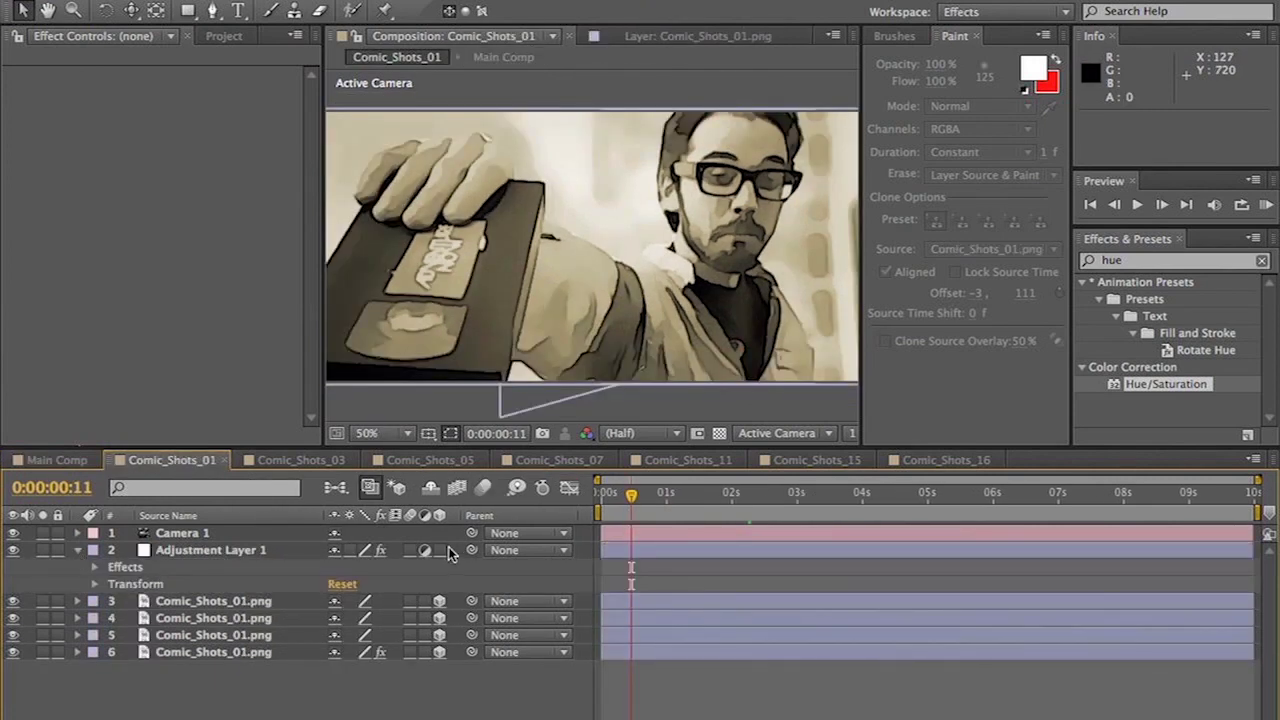
pyautogui.click(439, 550)
pyautogui.click(94, 584)
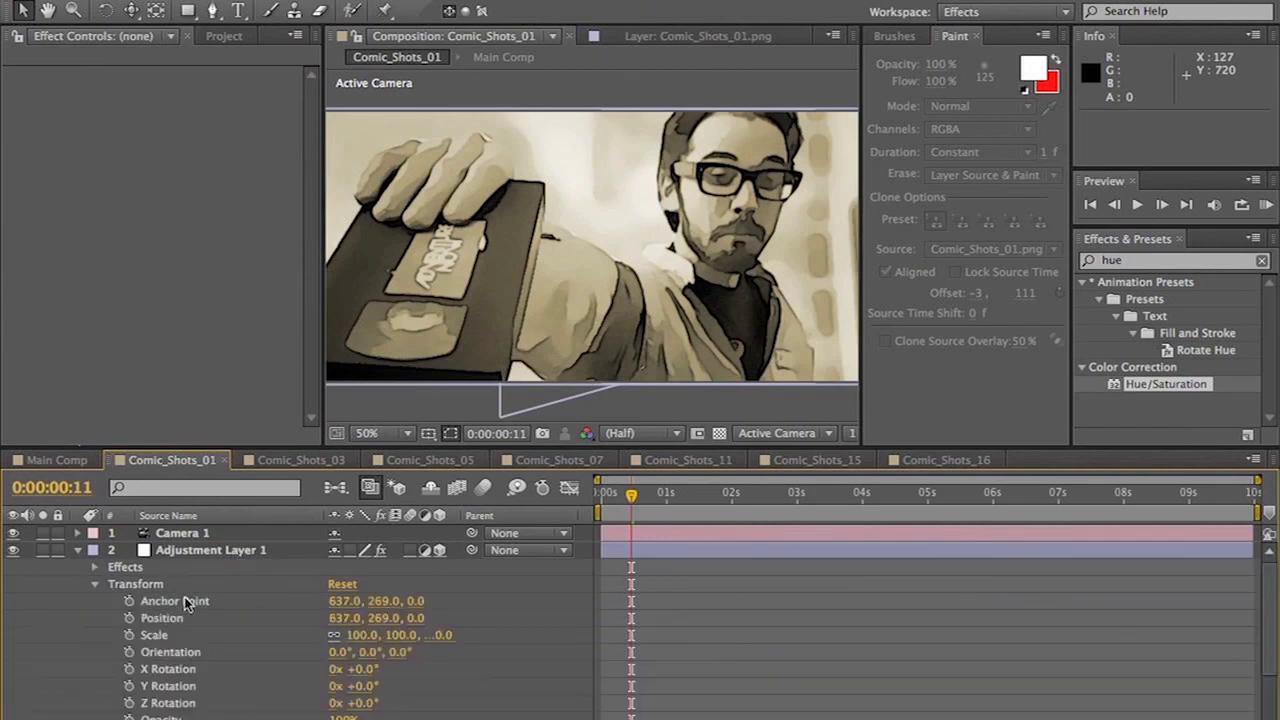
pyautogui.moveTo(363, 635); pyautogui.dragTo(536, 637)
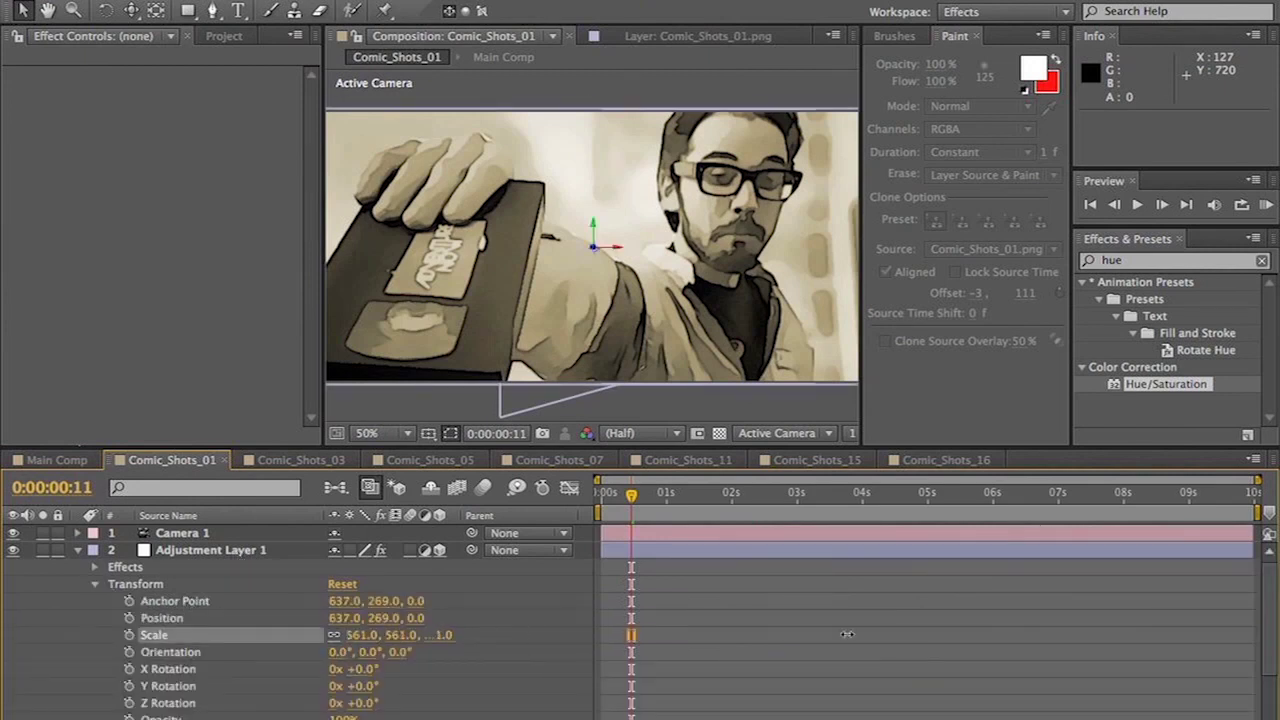
pyautogui.click(445, 552)
pyautogui.click(84, 459)
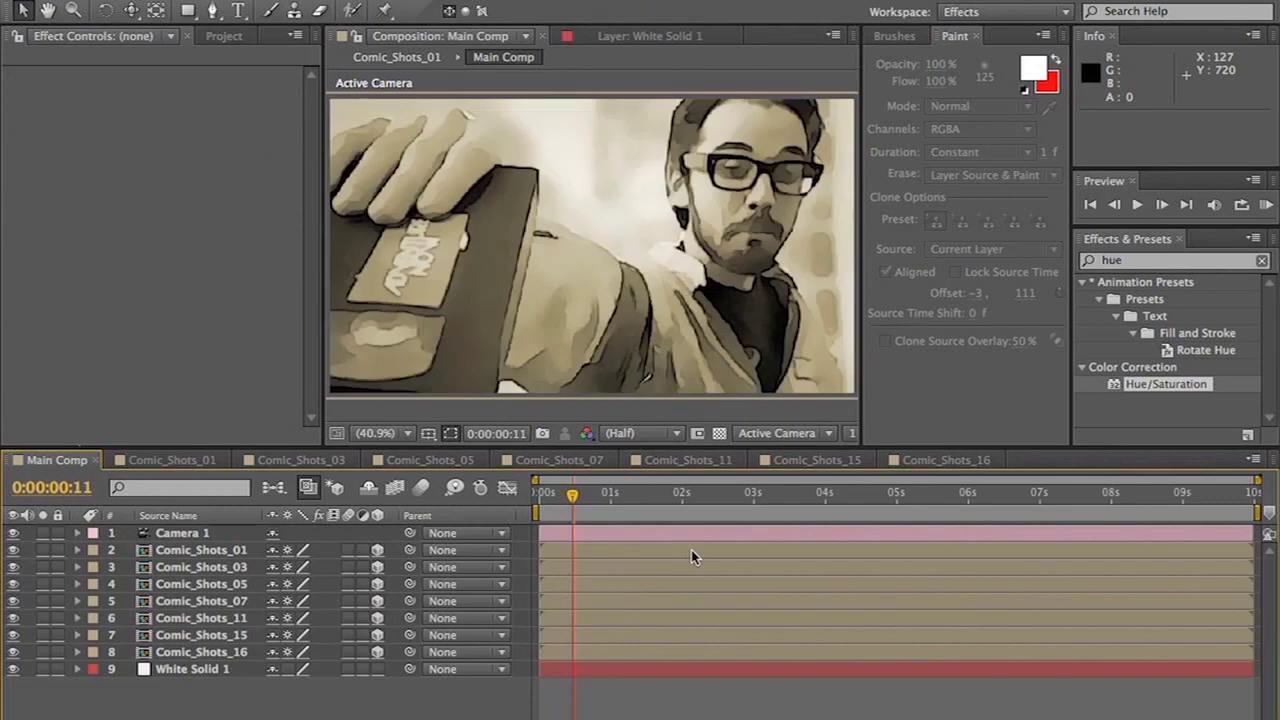
# - Paste the adjustment layer into the other shot compositions while checking their panels in Main Comp
pyautogui.moveTo(592, 496); pyautogui.dragTo(674, 500)
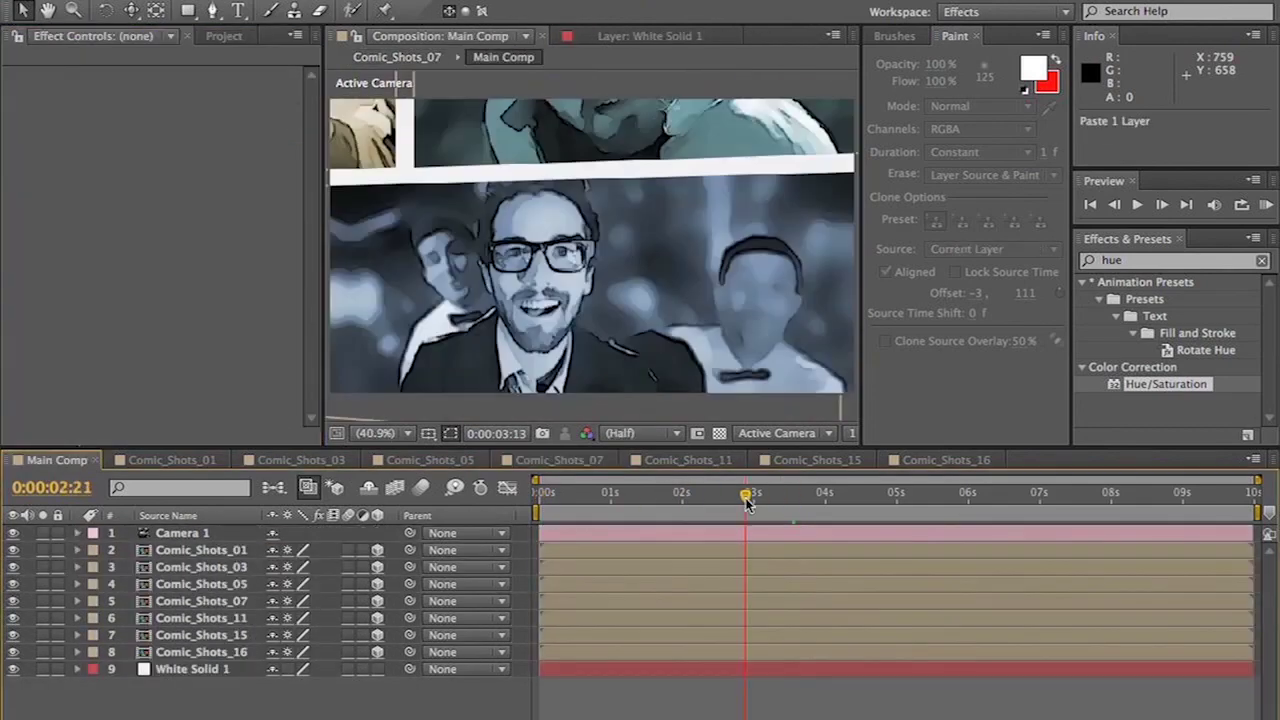
pyautogui.moveTo(749, 496); pyautogui.dragTo(825, 500)
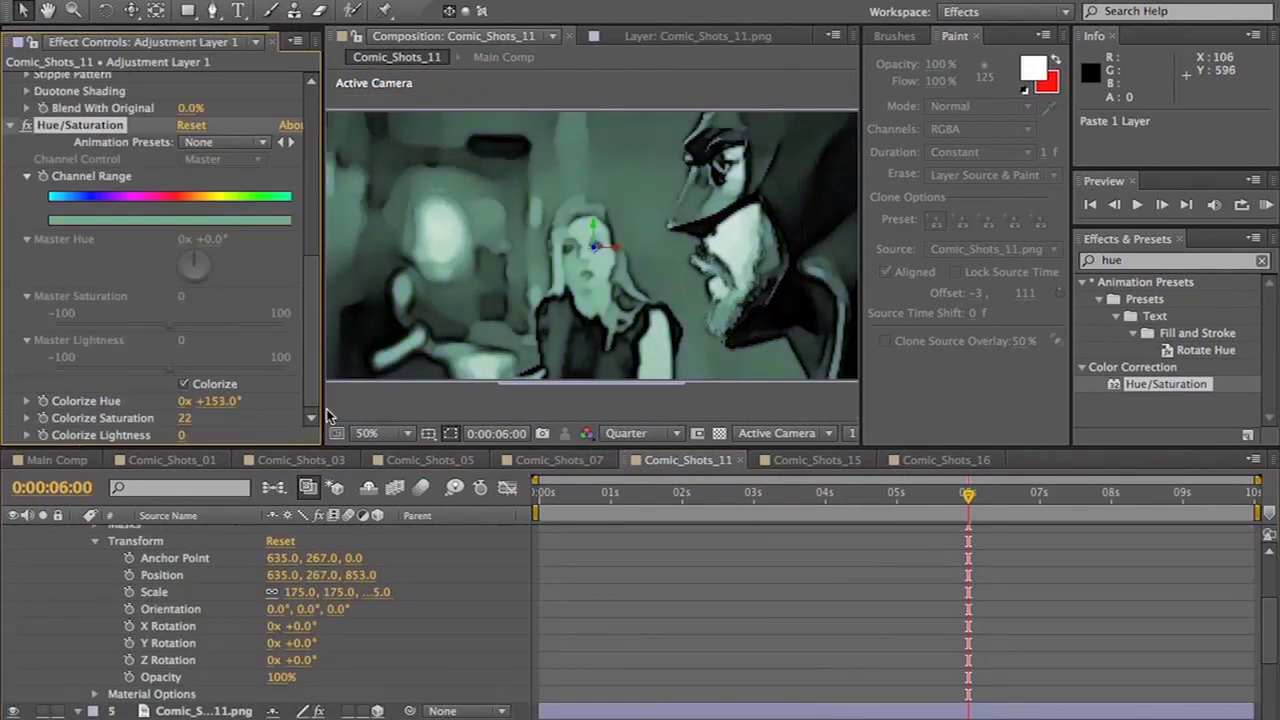
pyautogui.click(818, 461)
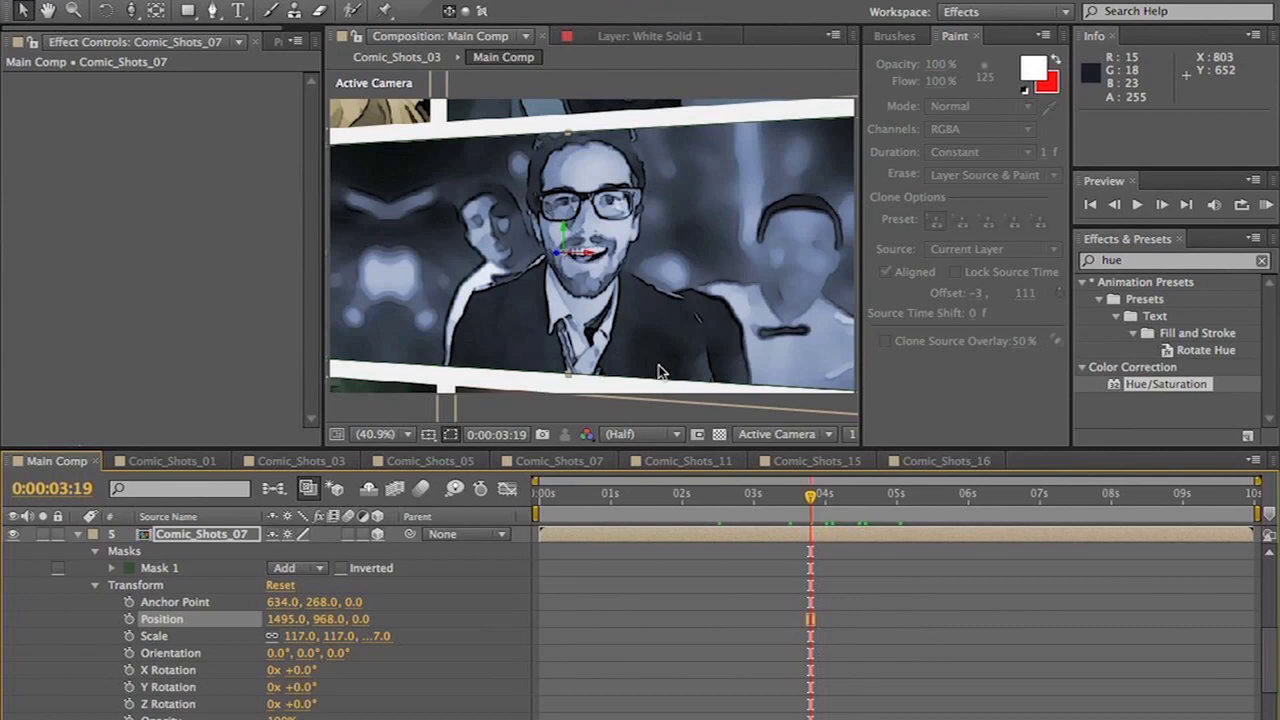
# - Hide the adjustment layer in the Comic_Shots_07 composition and return to Main Comp
pyautogui.click(560, 461)
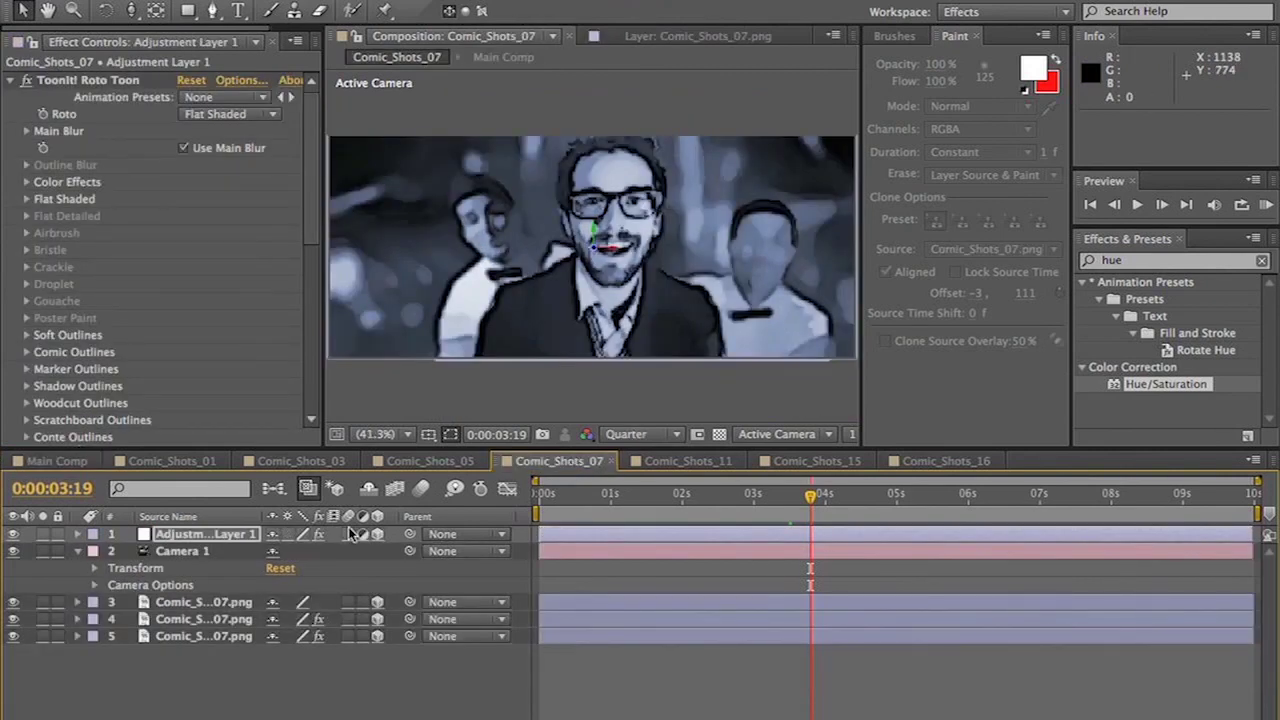
pyautogui.click(13, 535)
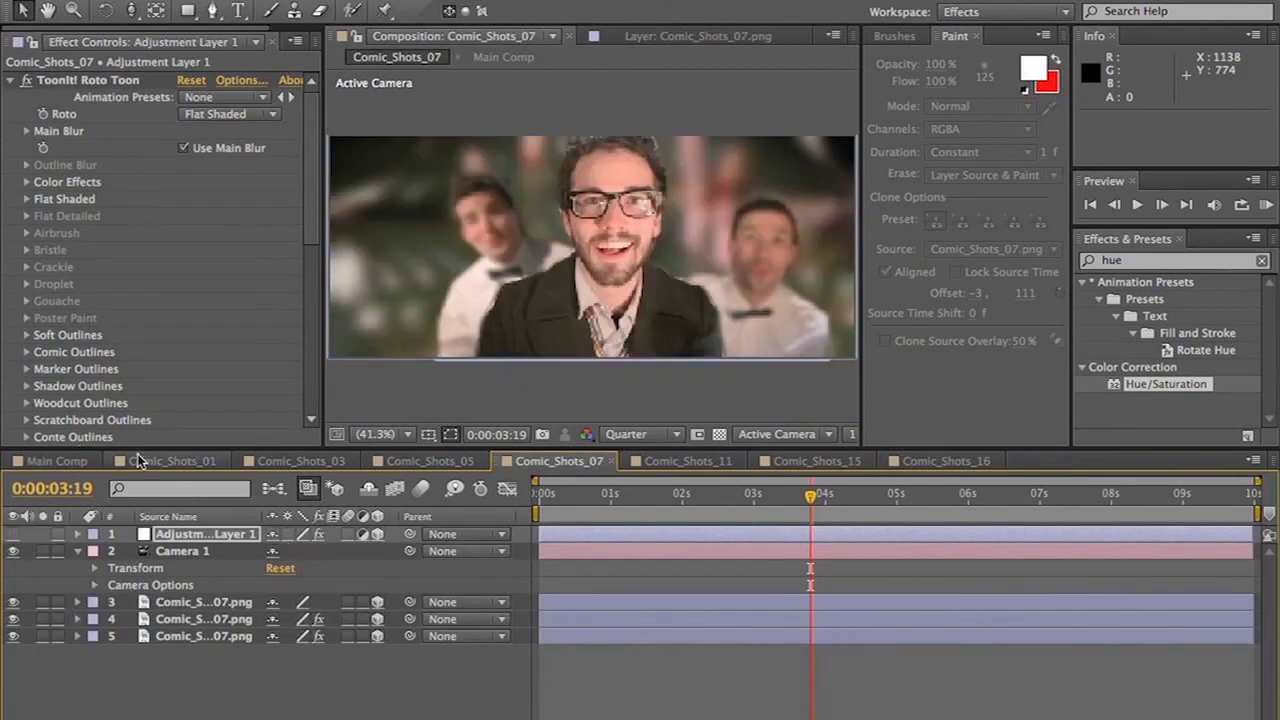
pyautogui.click(58, 461)
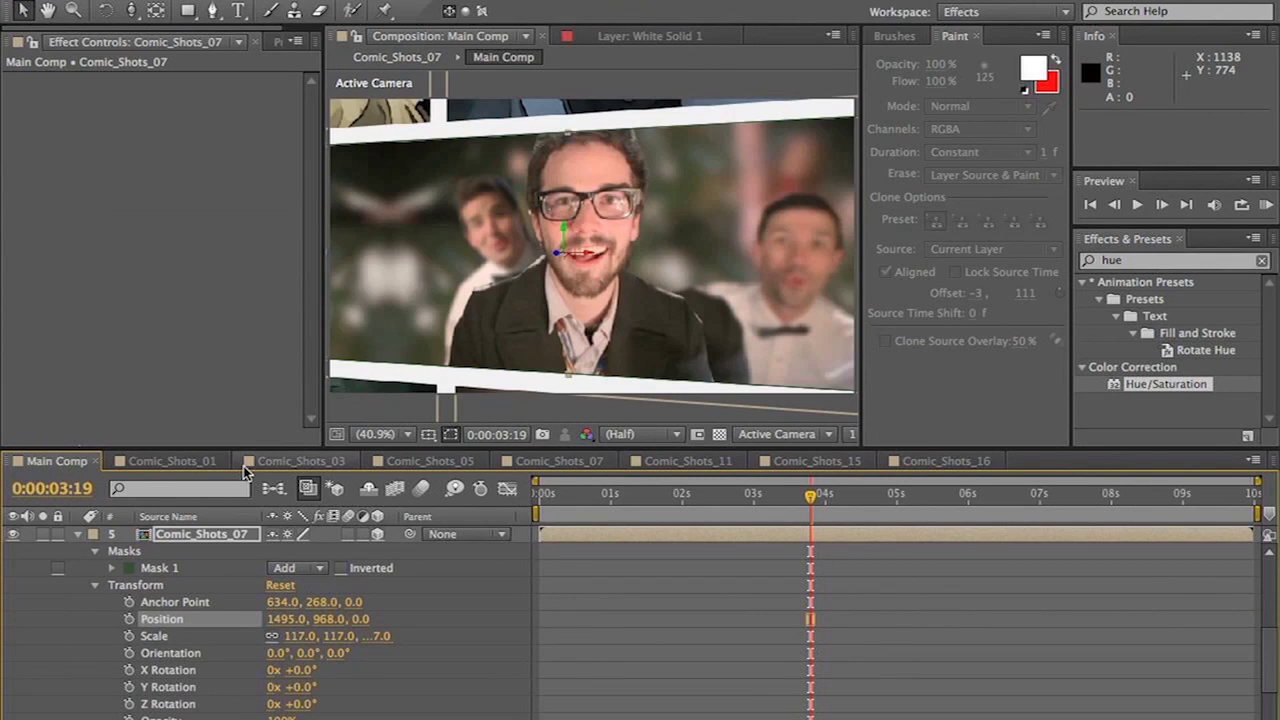
# - Hide the Comic_Shots_01, 03, 05, 11, 15 and 16 layers in Main Comp, leaving Comic_Shots_07 and the white solid visible
pyautogui.click(79, 536)
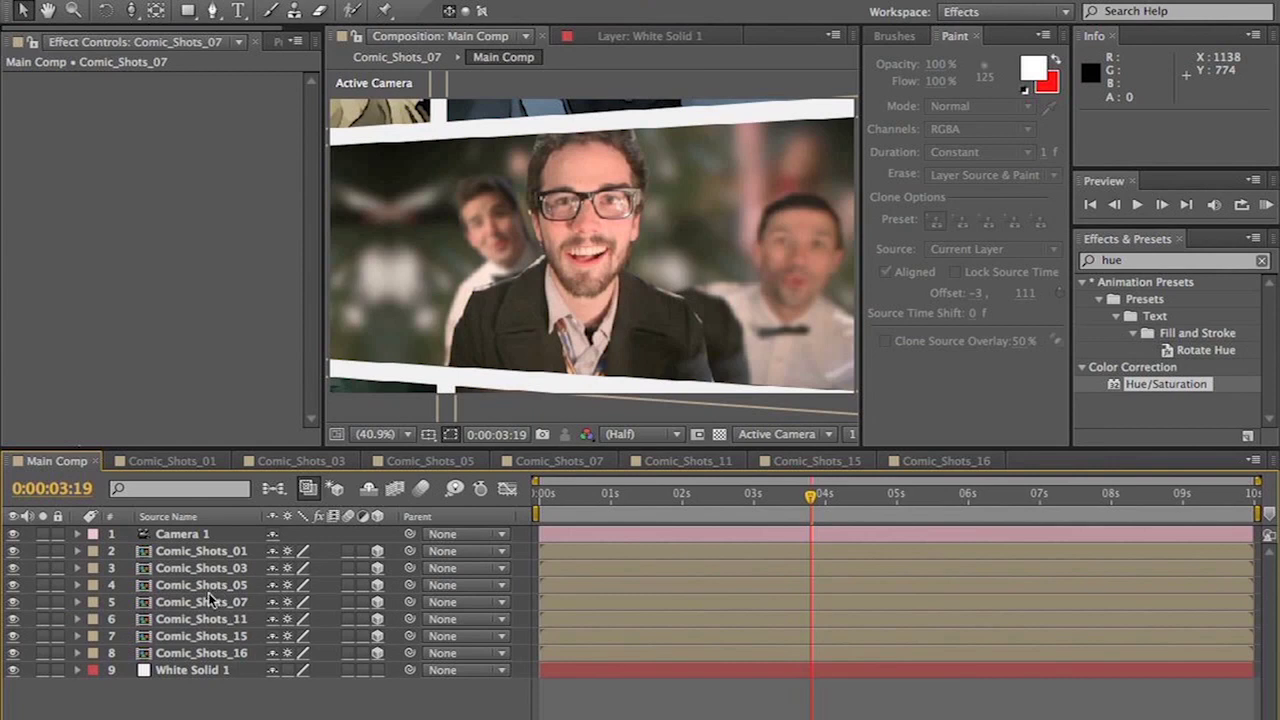
pyautogui.click(211, 587)
pyautogui.keyDown('shift'); pyautogui.click(195, 551); pyautogui.keyUp('shift')
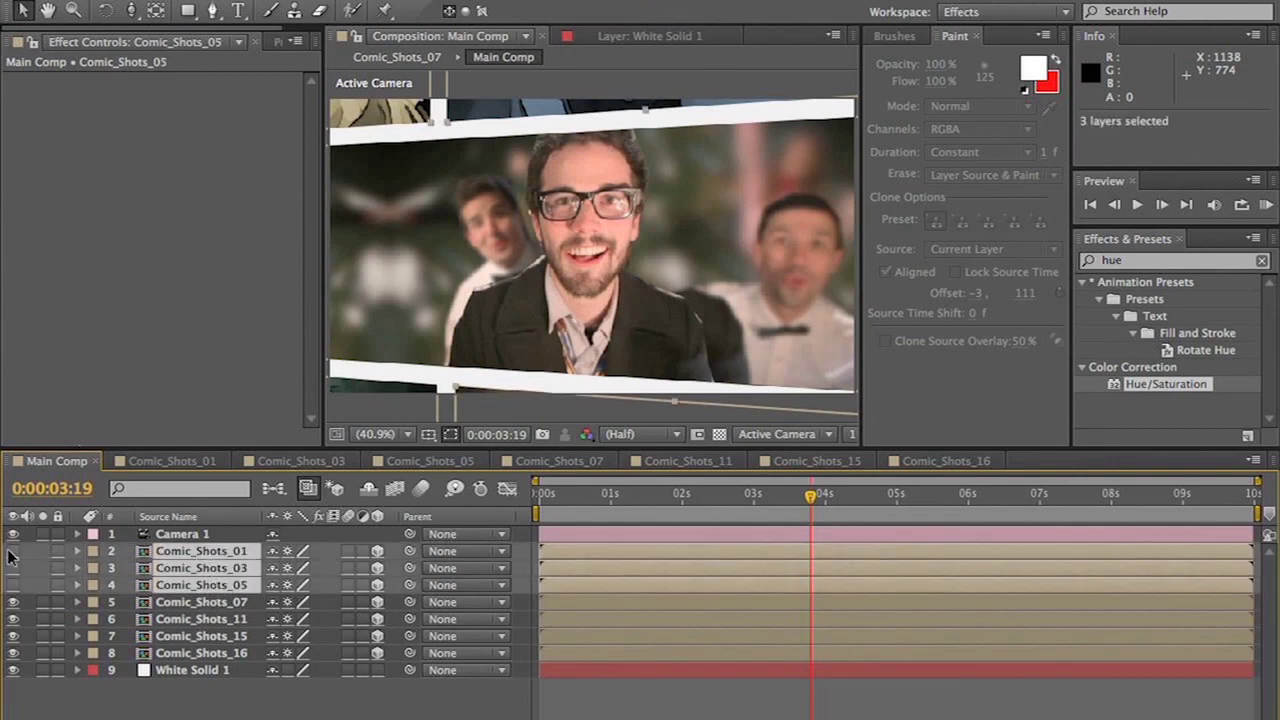
pyautogui.click(212, 620)
pyautogui.keyDown('shift'); pyautogui.click(183, 668); pyautogui.keyUp('shift')
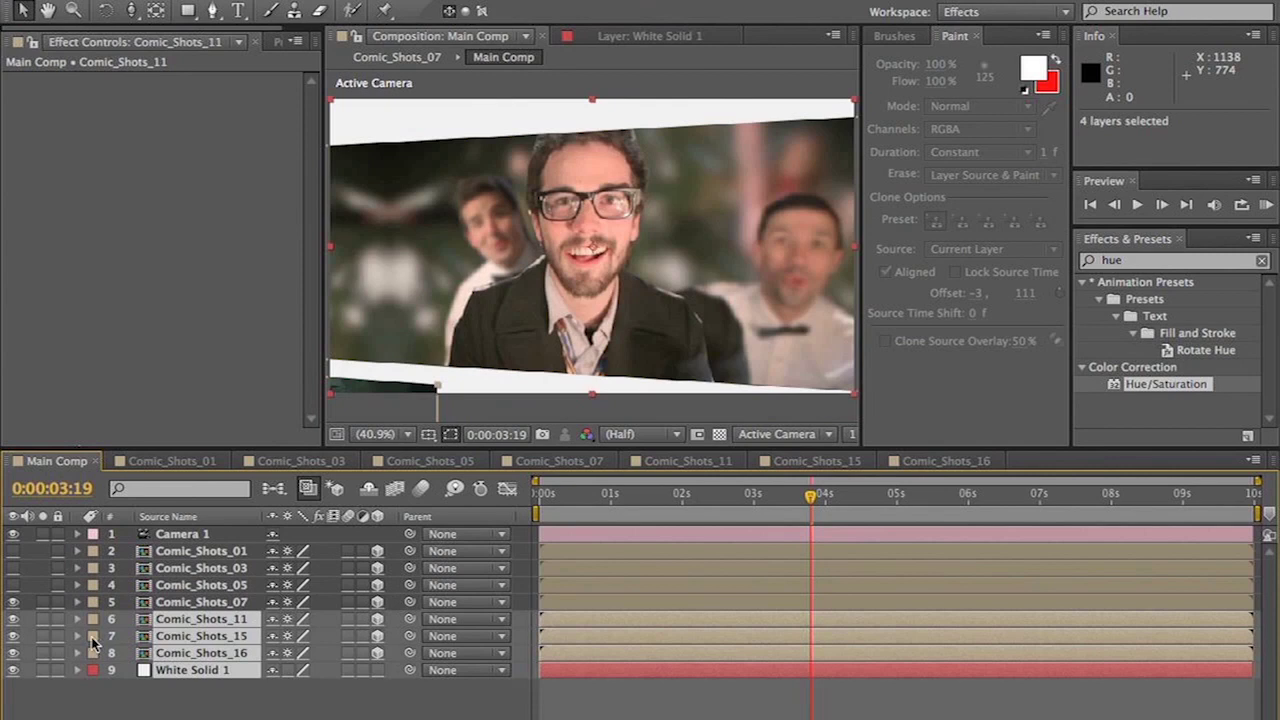
pyautogui.keyDown('ctrl'); pyautogui.click(196, 672); pyautogui.keyUp('ctrl')
pyautogui.click(13, 620)
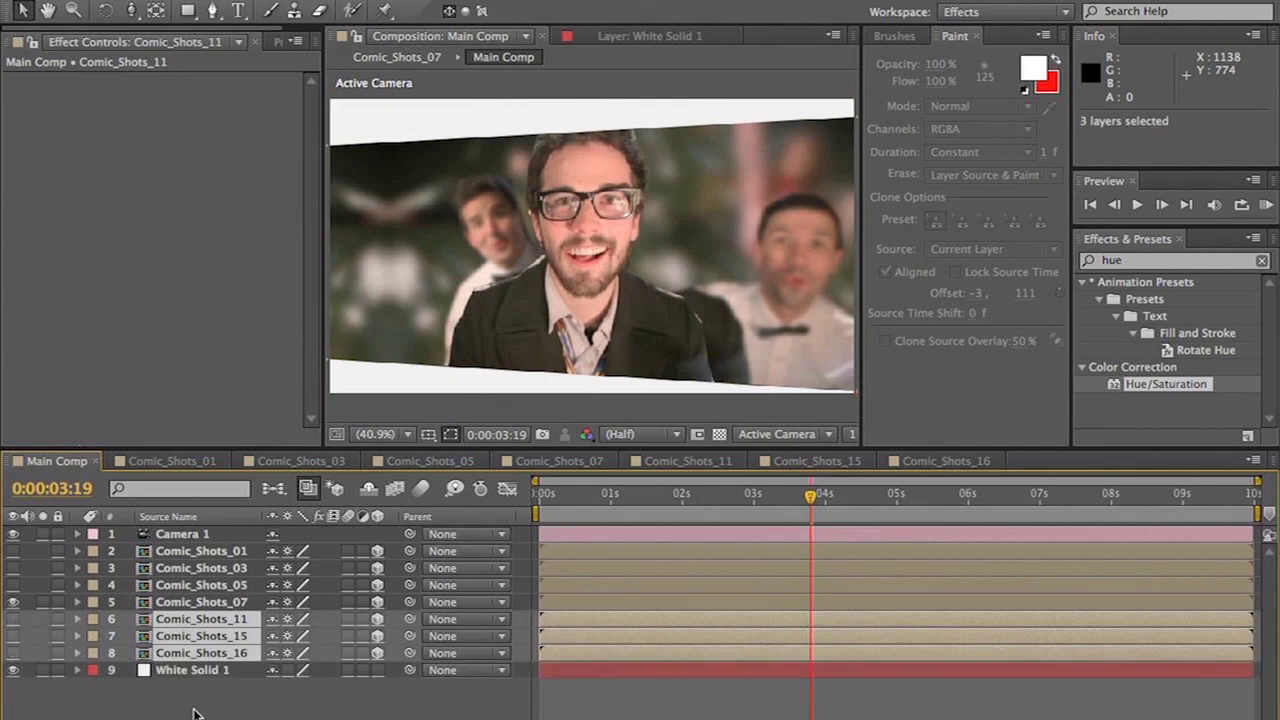
pyautogui.click(191, 709)
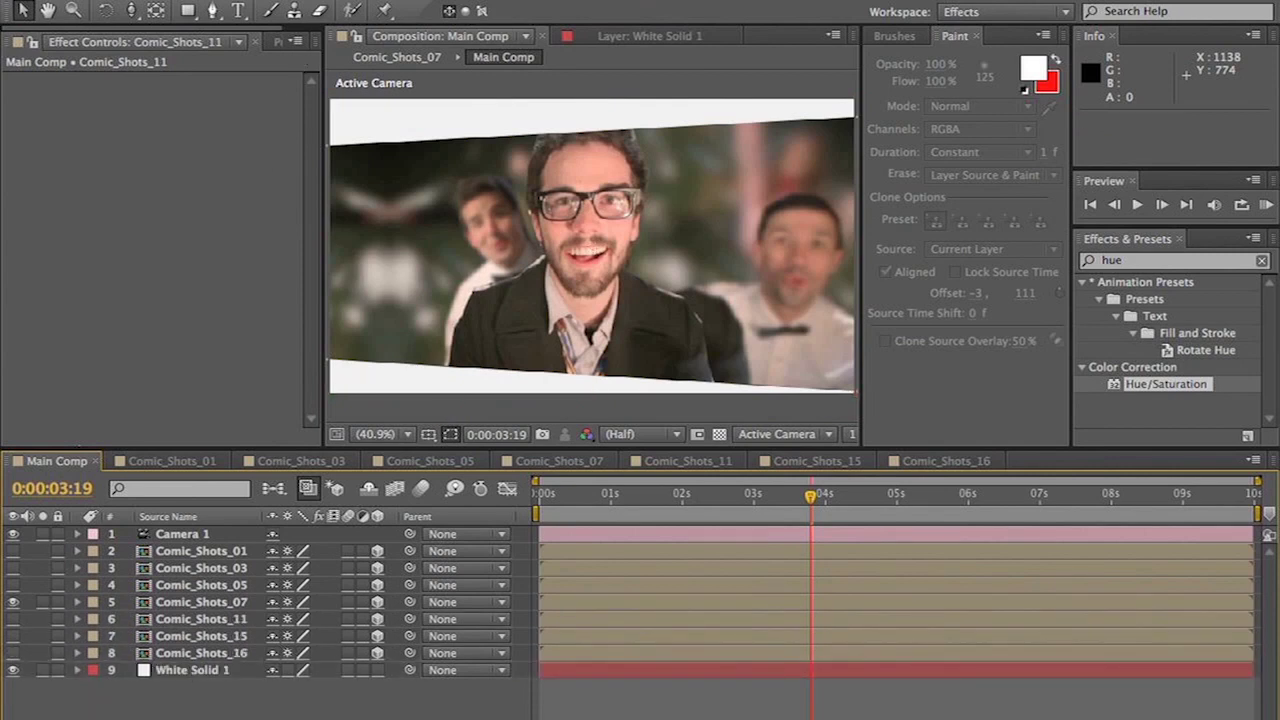
# - Create a white 1280 x 720 px solid named Particular in Main Comp
pyautogui.click(364, 1)
pyautogui.moveTo(391, 4)
pyautogui.click(711, 22)
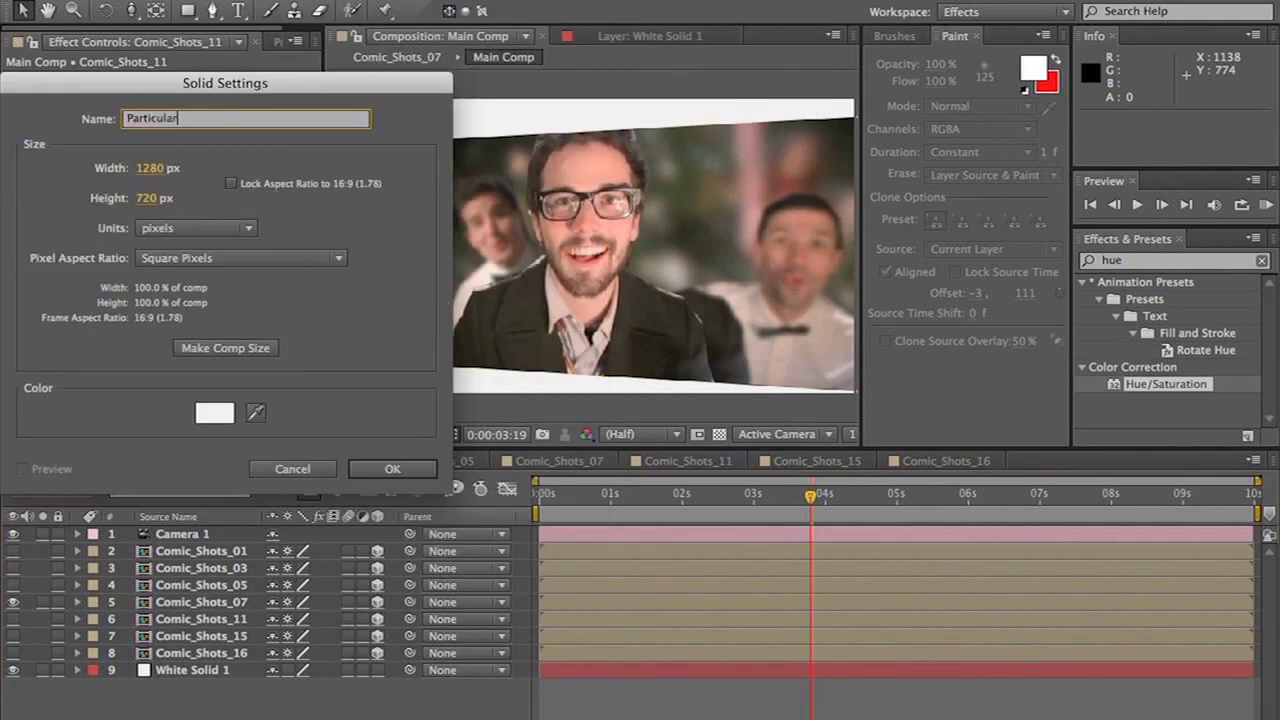
pyautogui.press('Return')
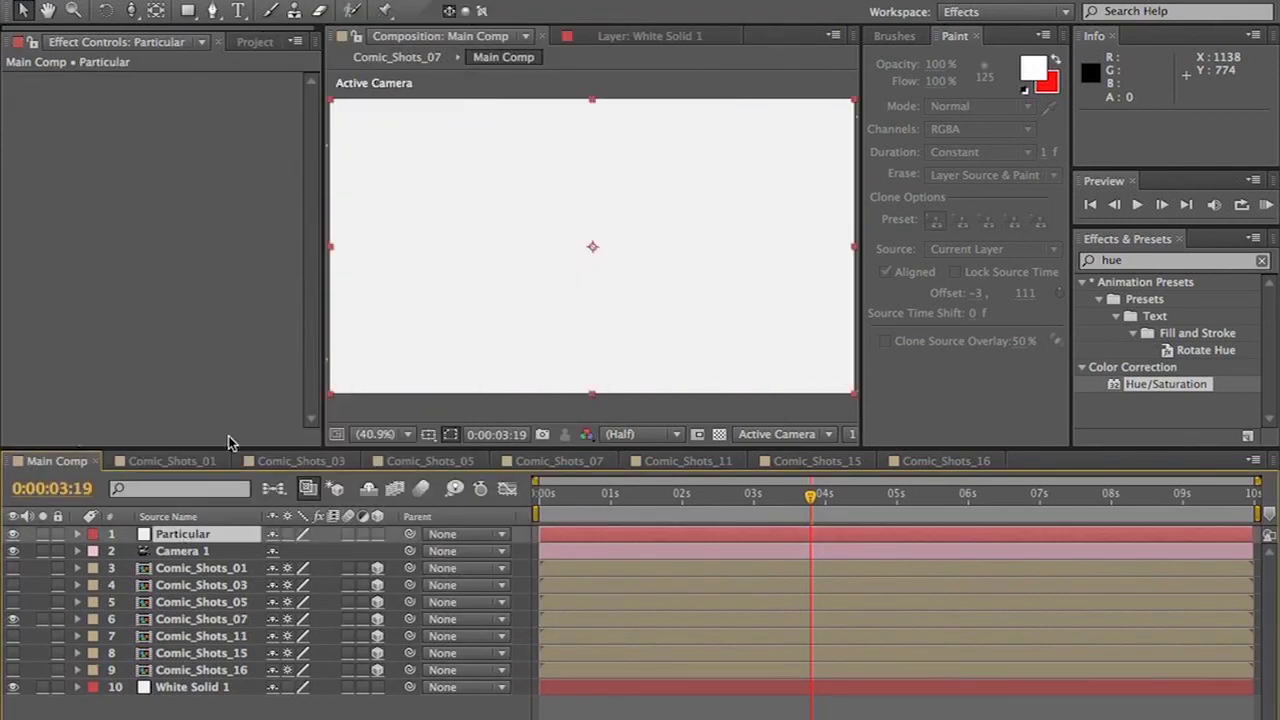
# - Find the Trapcode Particular effect, apply it to the Particular solid, and expand its Emitter settings
pyautogui.click(1127, 275)
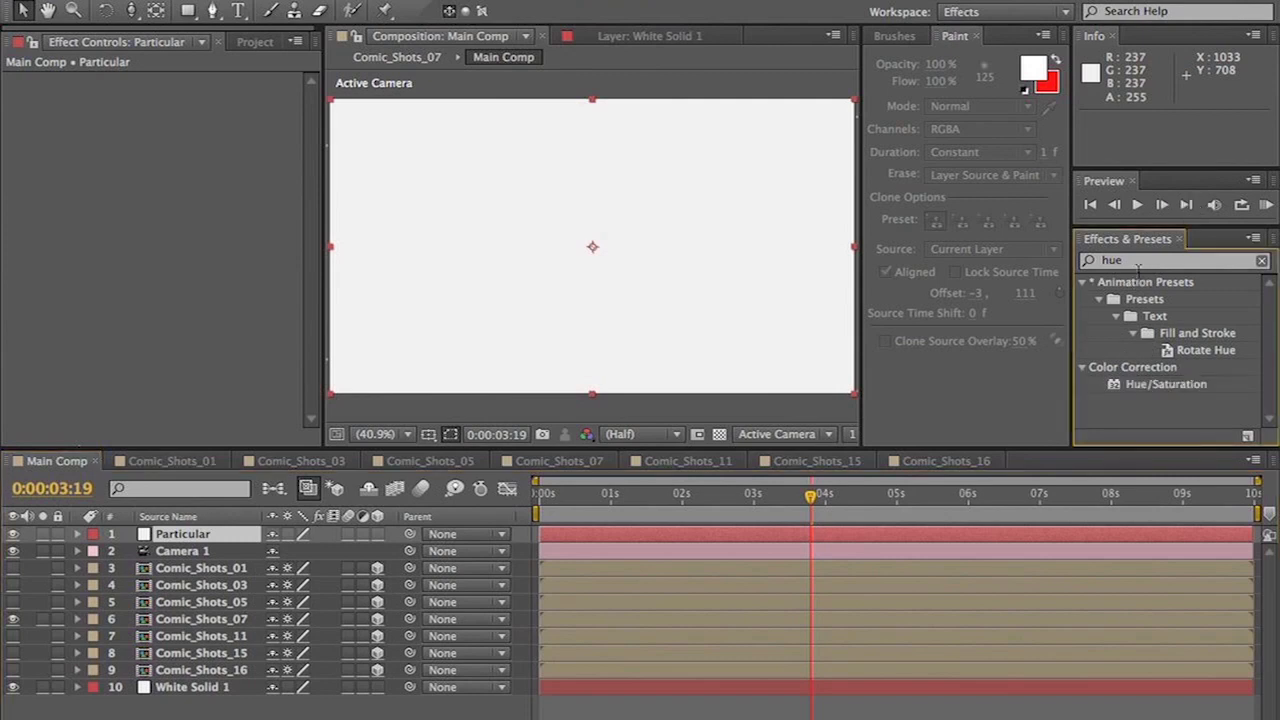
pyautogui.doubleClick(1138, 262)
pyautogui.write('partic')
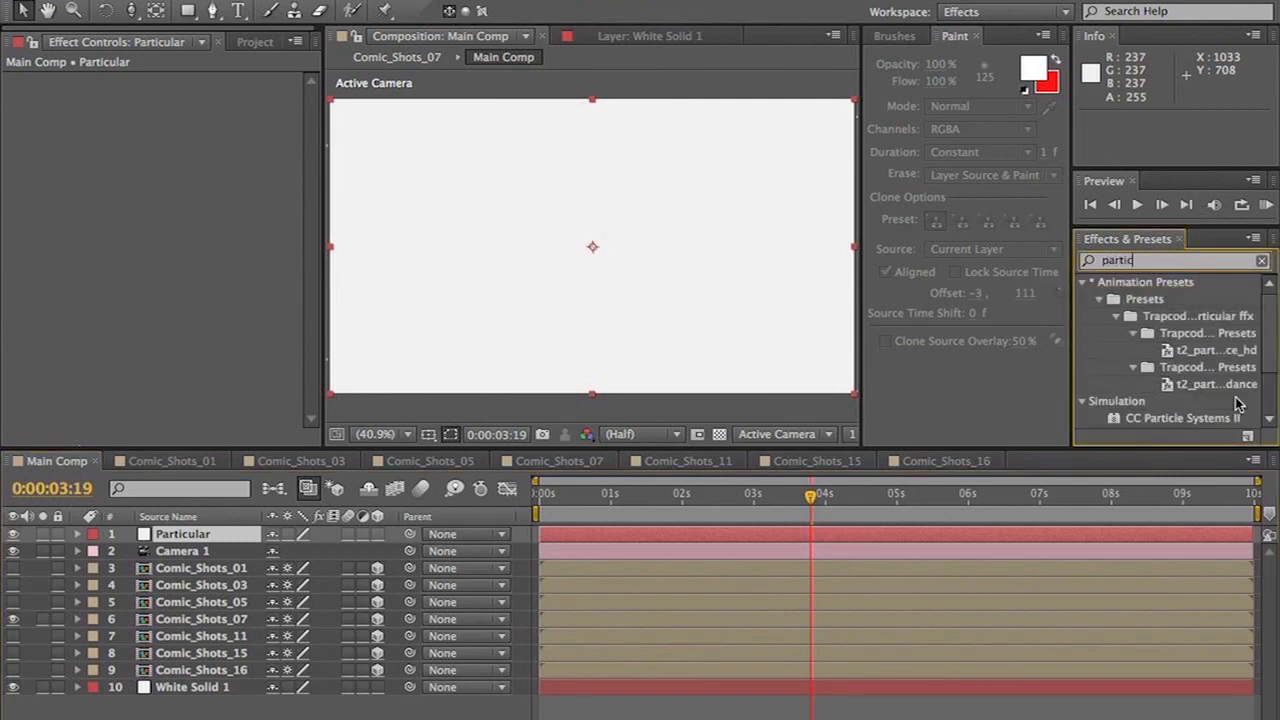
pyautogui.write('ular')
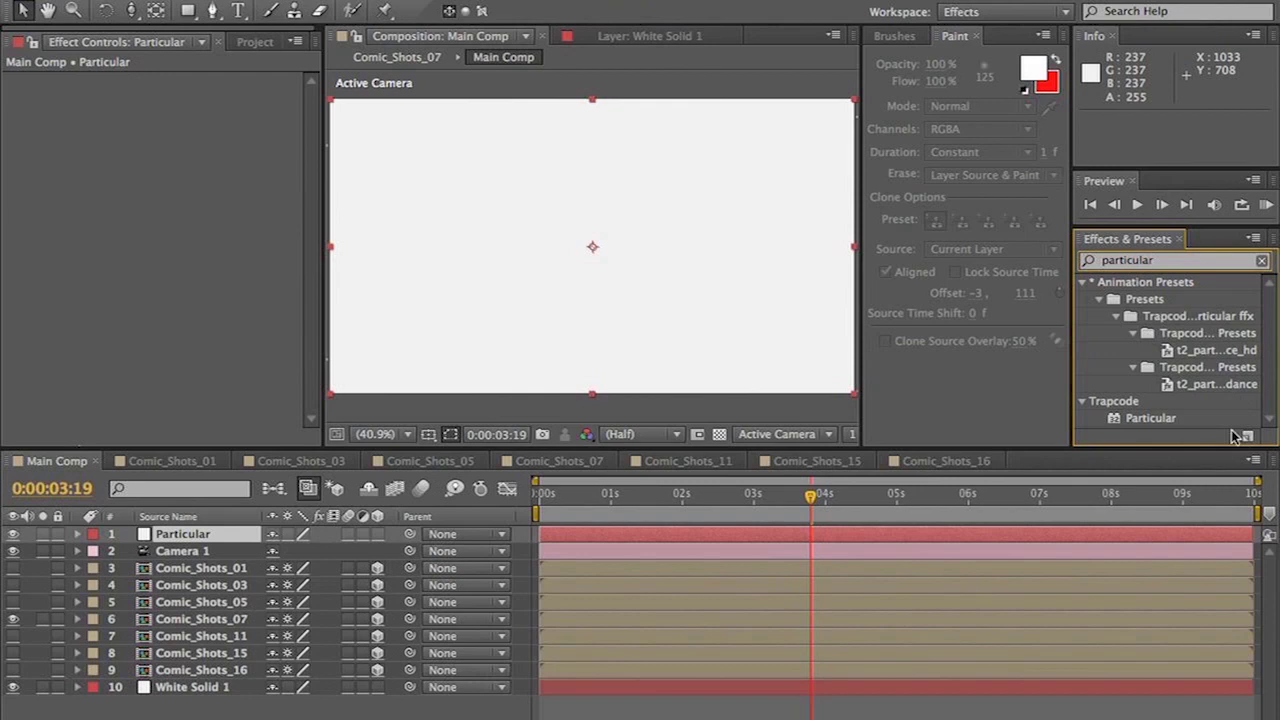
pyautogui.click(1140, 418)
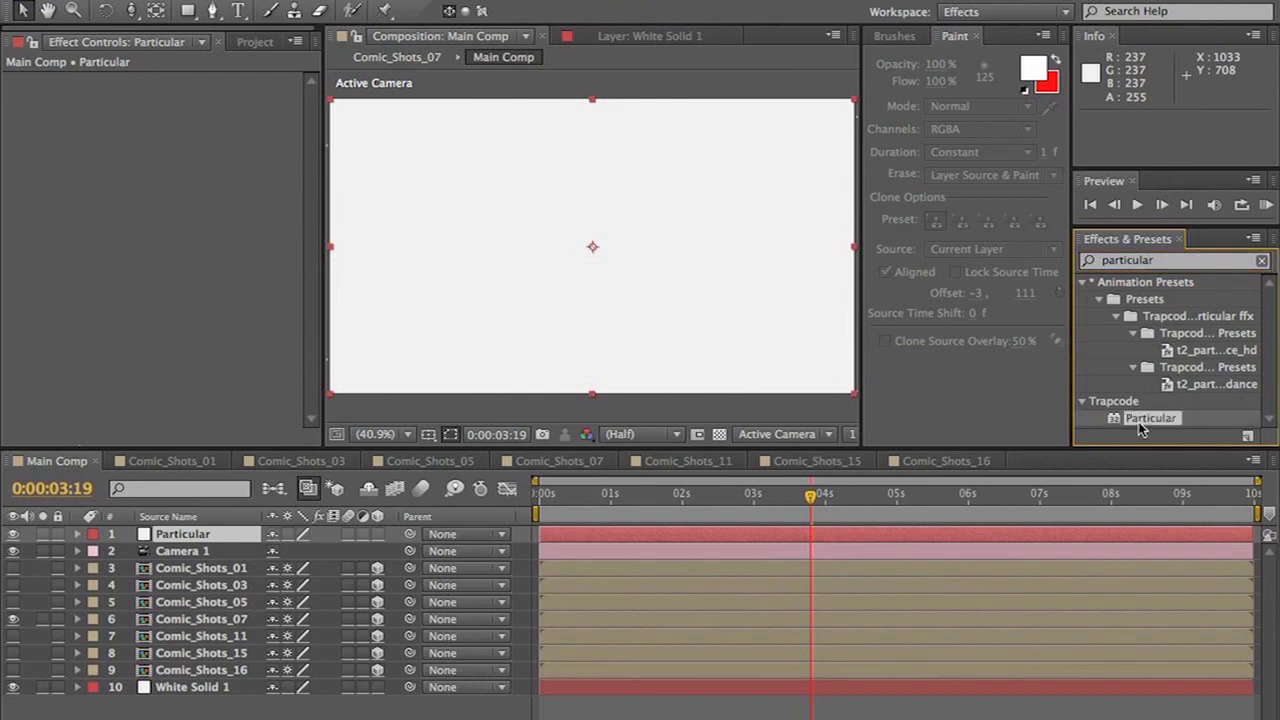
pyautogui.moveTo(170, 540); pyautogui.dragTo(170, 541)
pyautogui.click(170, 540)
pyautogui.click(27, 131)
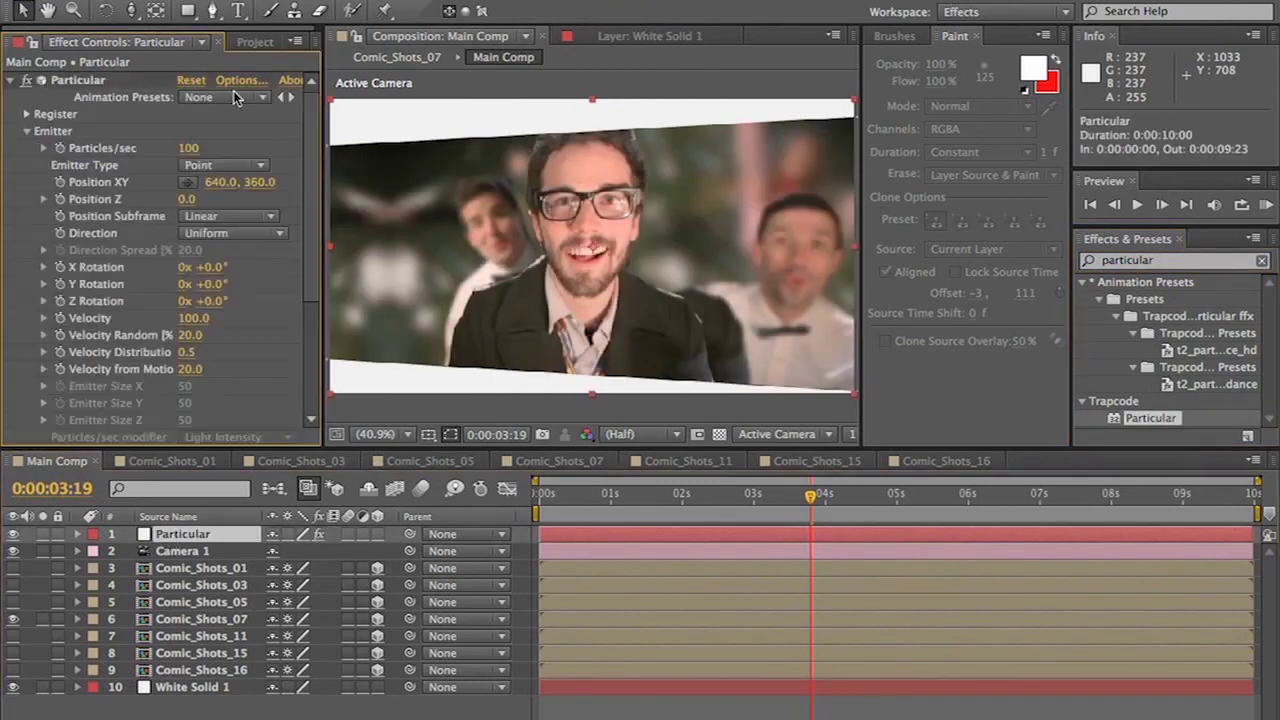
# - Choose the Self Destruct animation preset for Particular and play its preview on the Red Giant People page
pyautogui.click(235, 97)
pyautogui.scroll(-3, 253, 292)
pyautogui.scroll(-5, 253, 290)
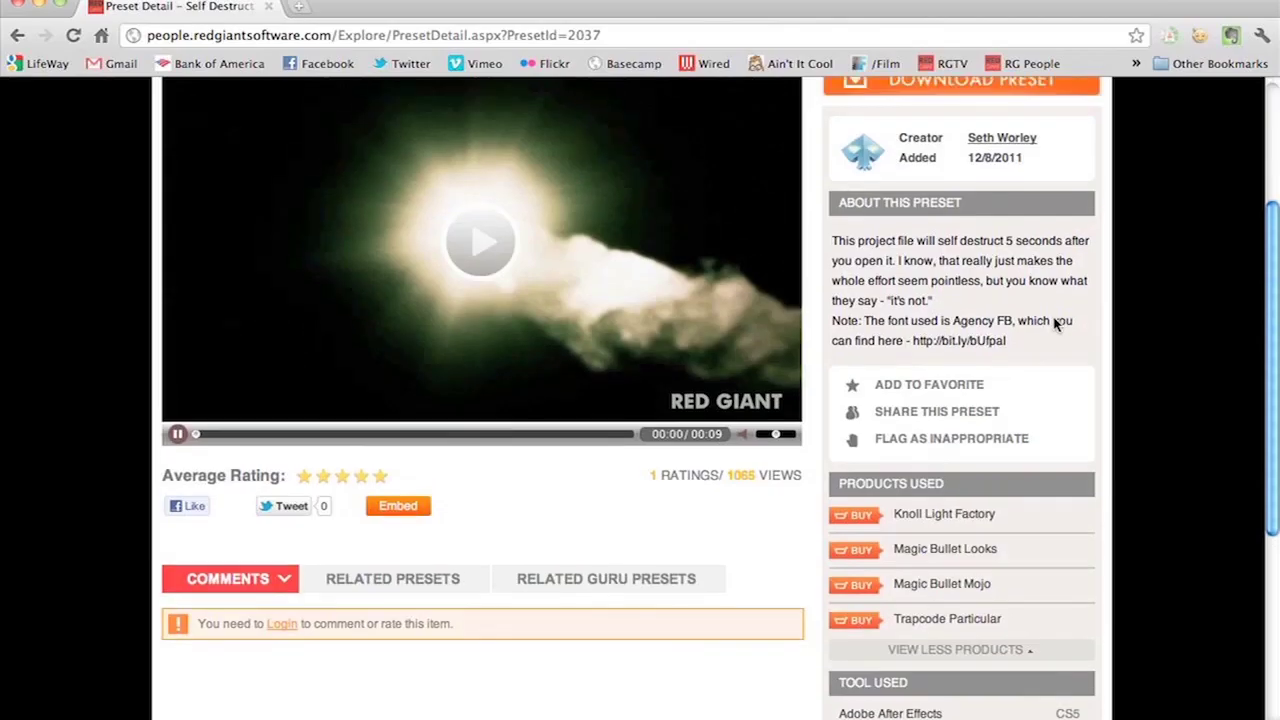
pyautogui.scroll(5, 1057, 320)
pyautogui.scroll(-1, 594, 357)
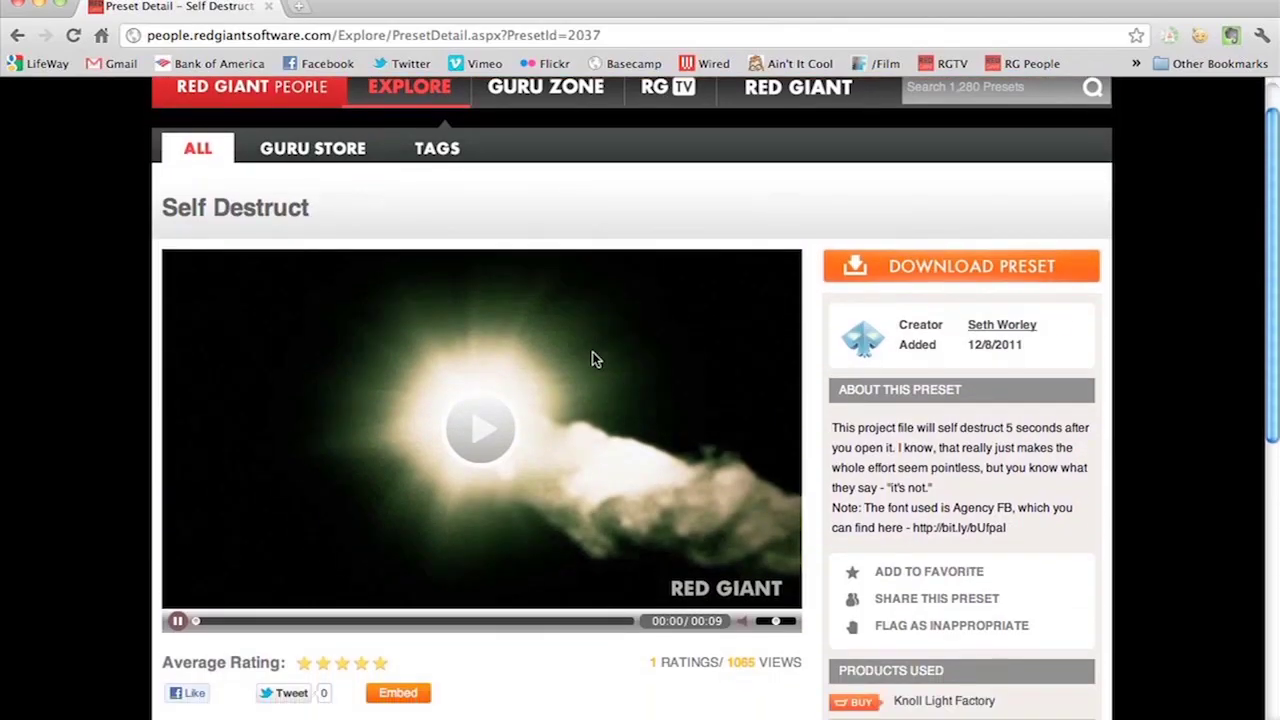
pyautogui.click(480, 422)
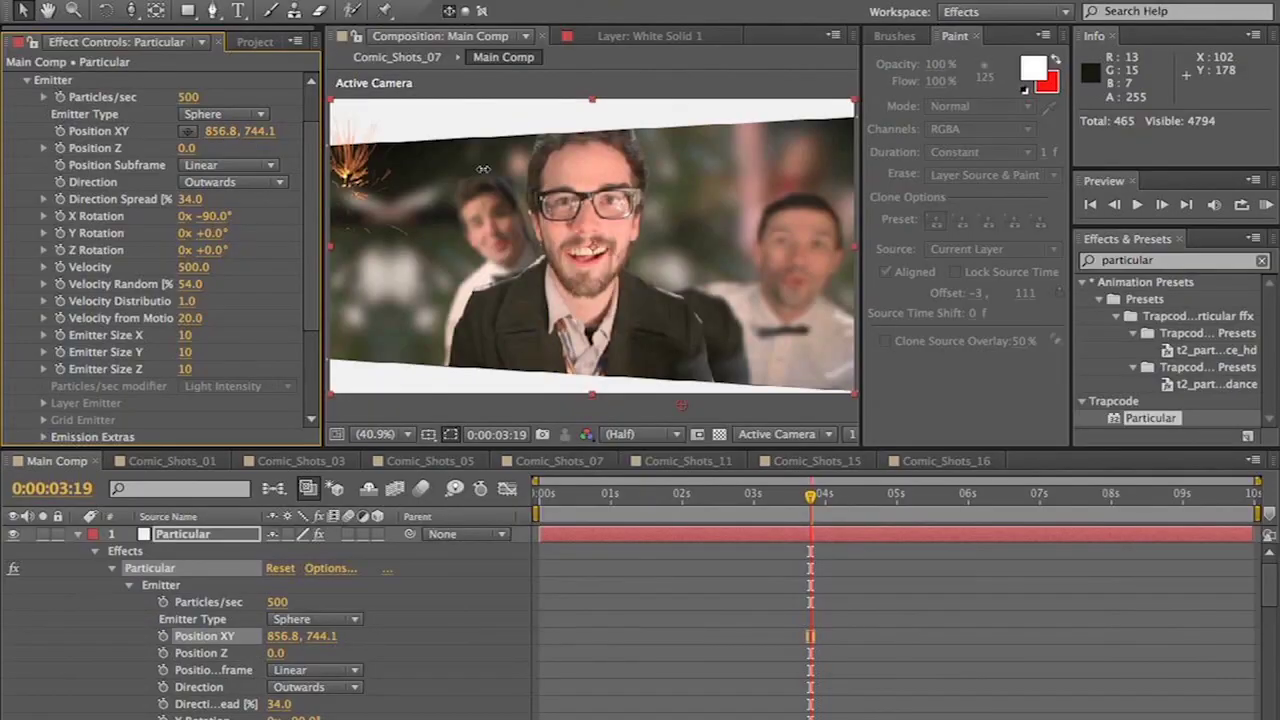
# - Move the particle emitter to XY 874.8, 1083.1 and set Disregard to Camera Motion in Particular's Motion Blur rendering settings
pyautogui.moveTo(483, 169); pyautogui.dragTo(522, 207)
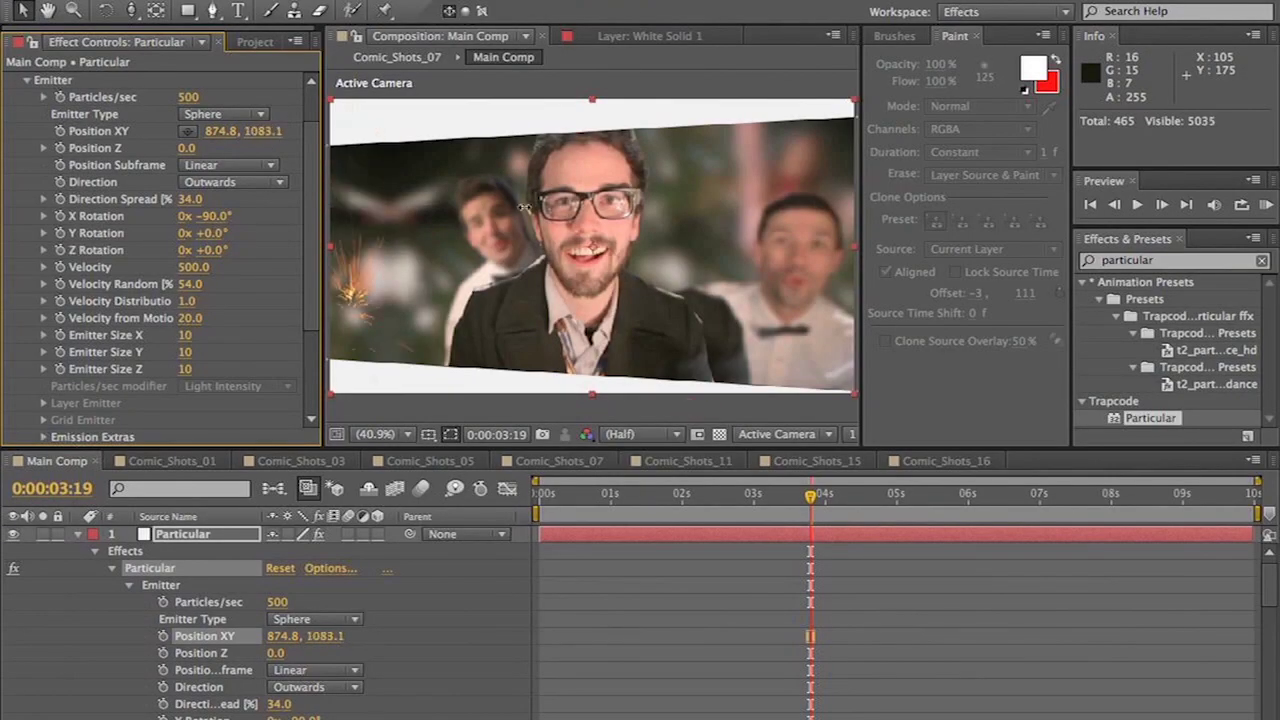
pyautogui.scroll(-4, 280, 258)
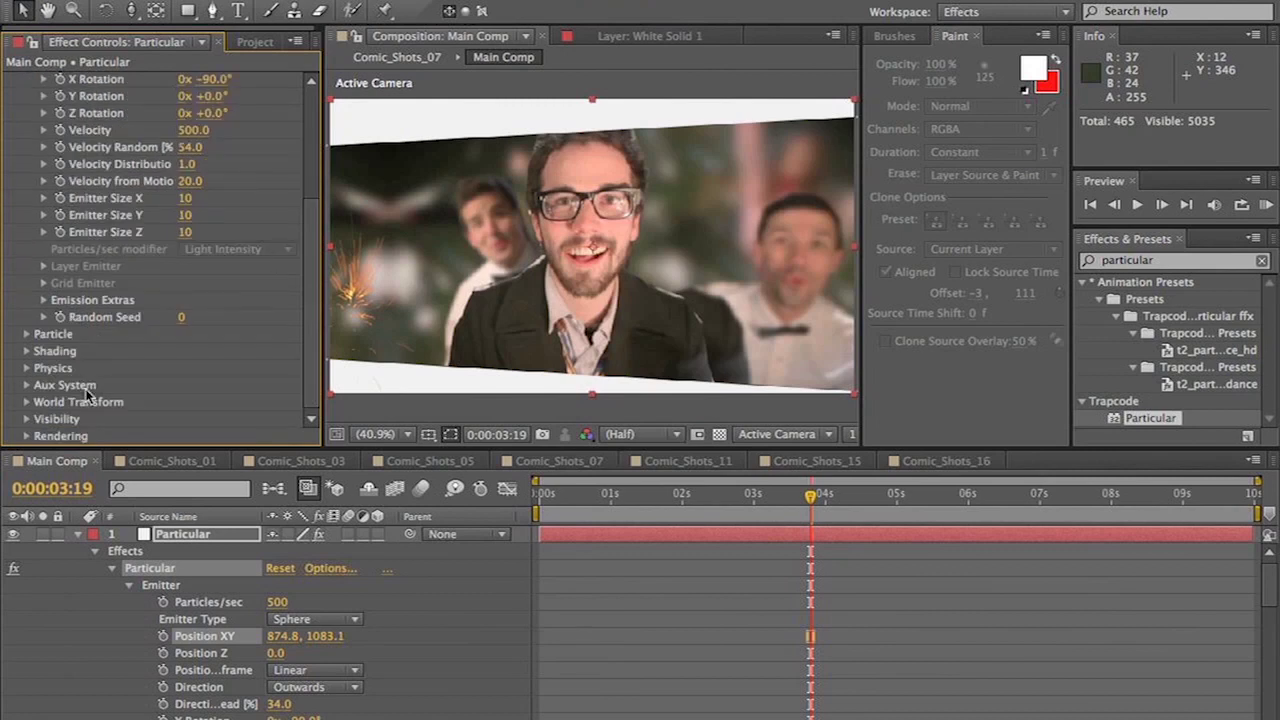
pyautogui.click(28, 437)
pyautogui.scroll(-3, 115, 388)
pyautogui.click(44, 437)
pyautogui.scroll(-4, 44, 437)
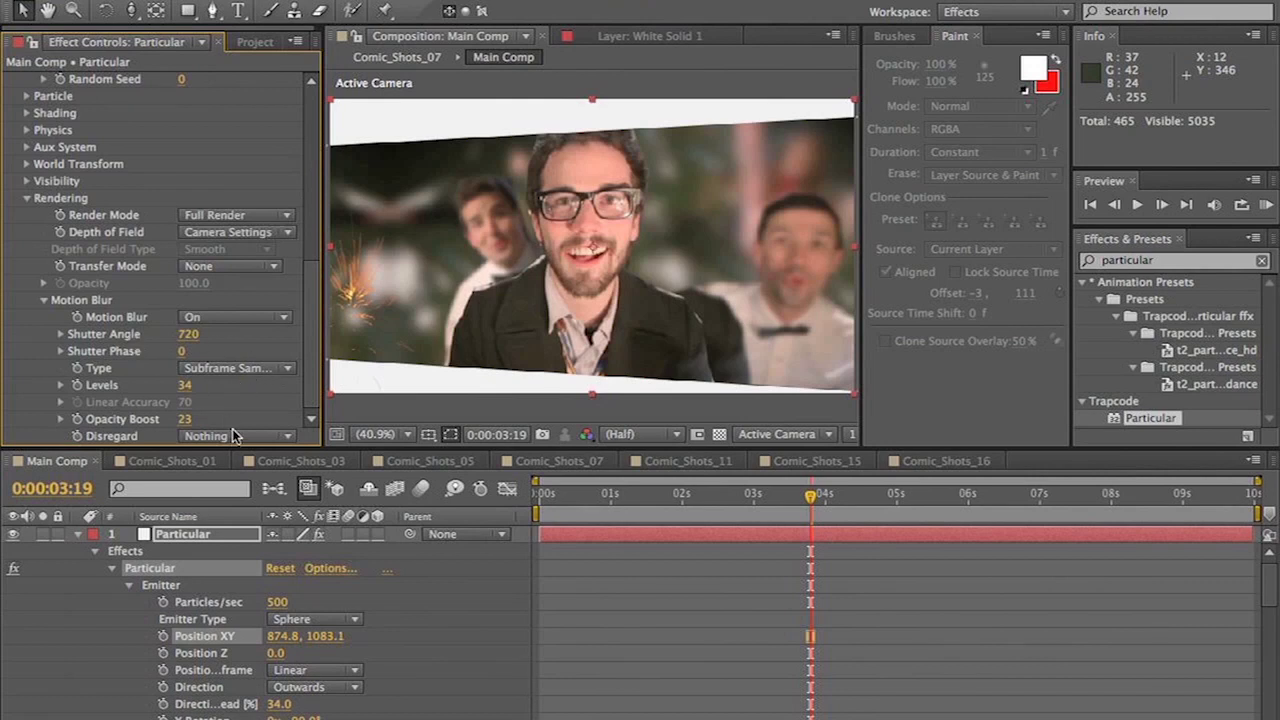
pyautogui.click(231, 431)
pyautogui.click(257, 495)
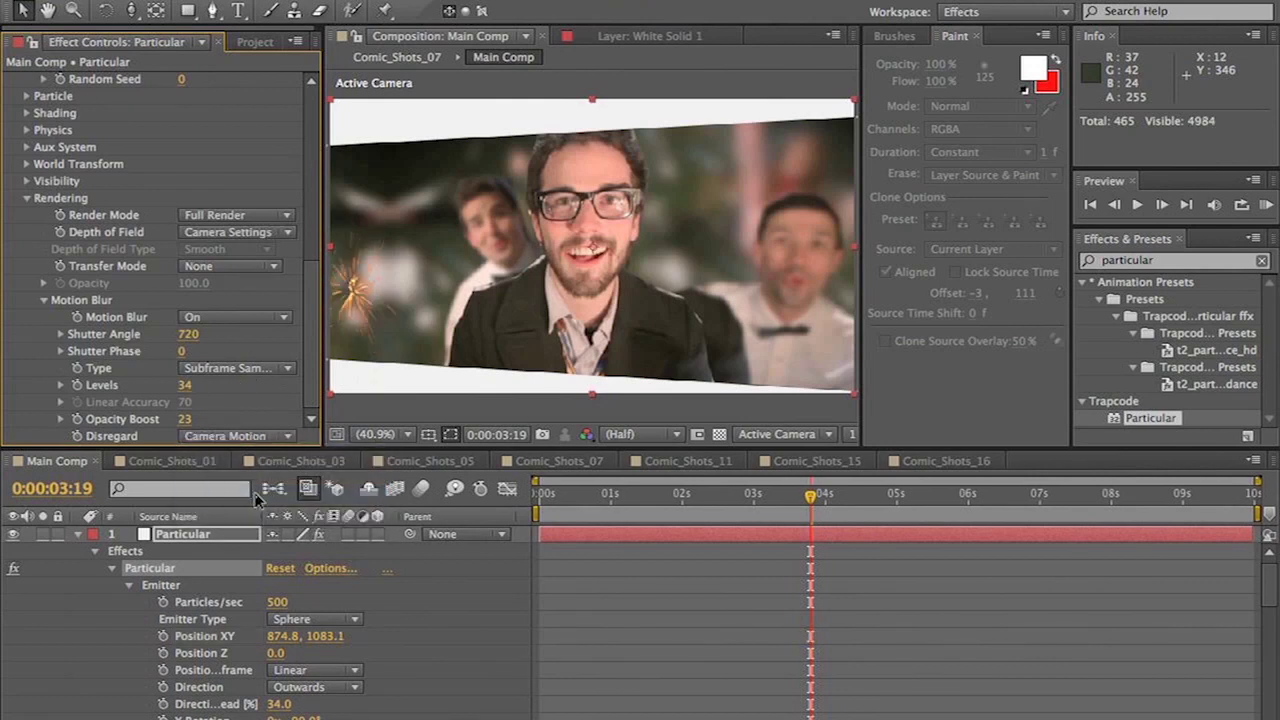
# - Reposition the particle emitter to XY 848.8, 1125.1
pyautogui.scroll(10, 66, 369)
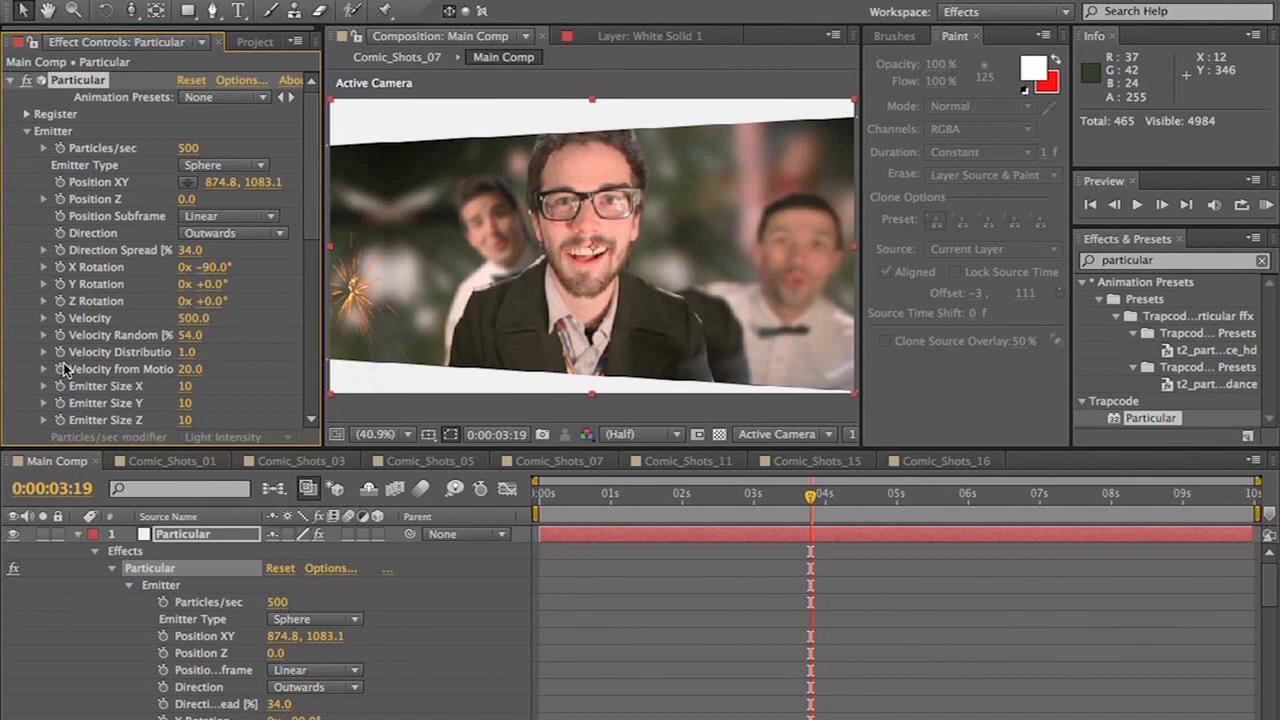
pyautogui.moveTo(262, 182); pyautogui.dragTo(297, 187)
pyautogui.moveTo(210, 195); pyautogui.dragTo(197, 190)
pyautogui.scroll(-4, 183, 240)
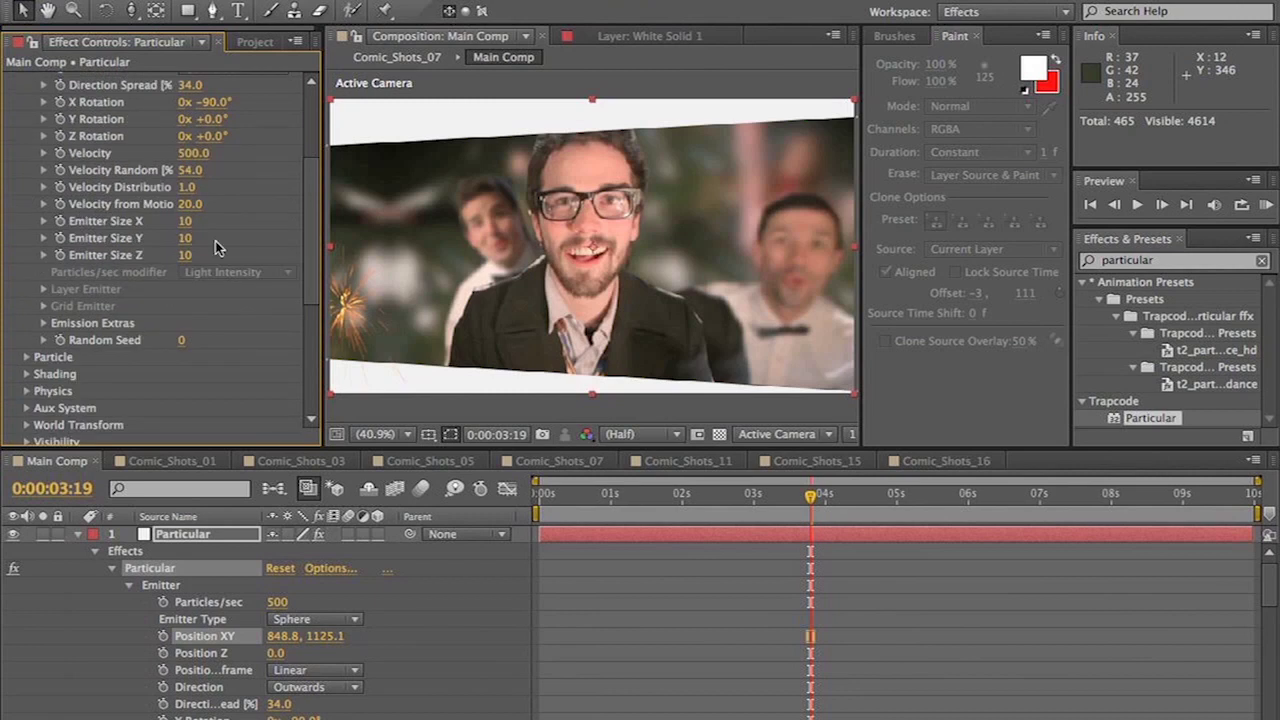
# - Raise the particle emitter's Velocity to 960 and preview the sparks from around 0:00:03:02
pyautogui.moveTo(193, 153); pyautogui.dragTo(245, 152)
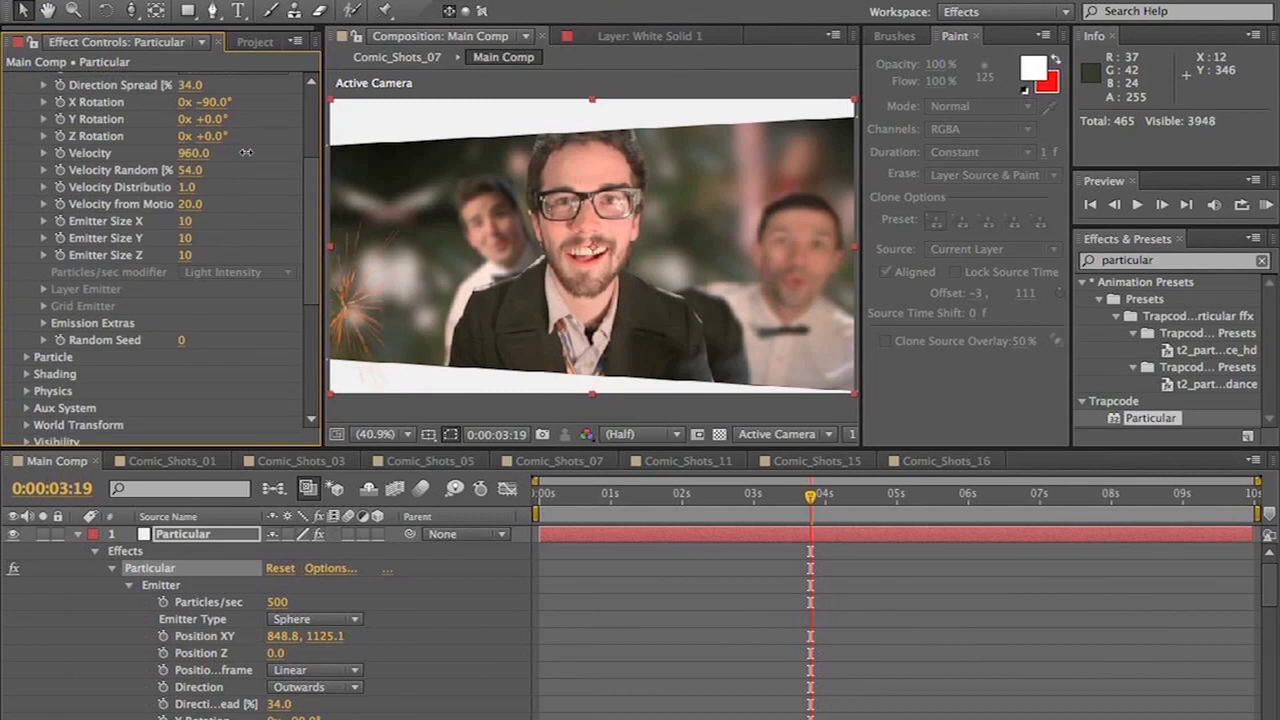
pyautogui.press('space')
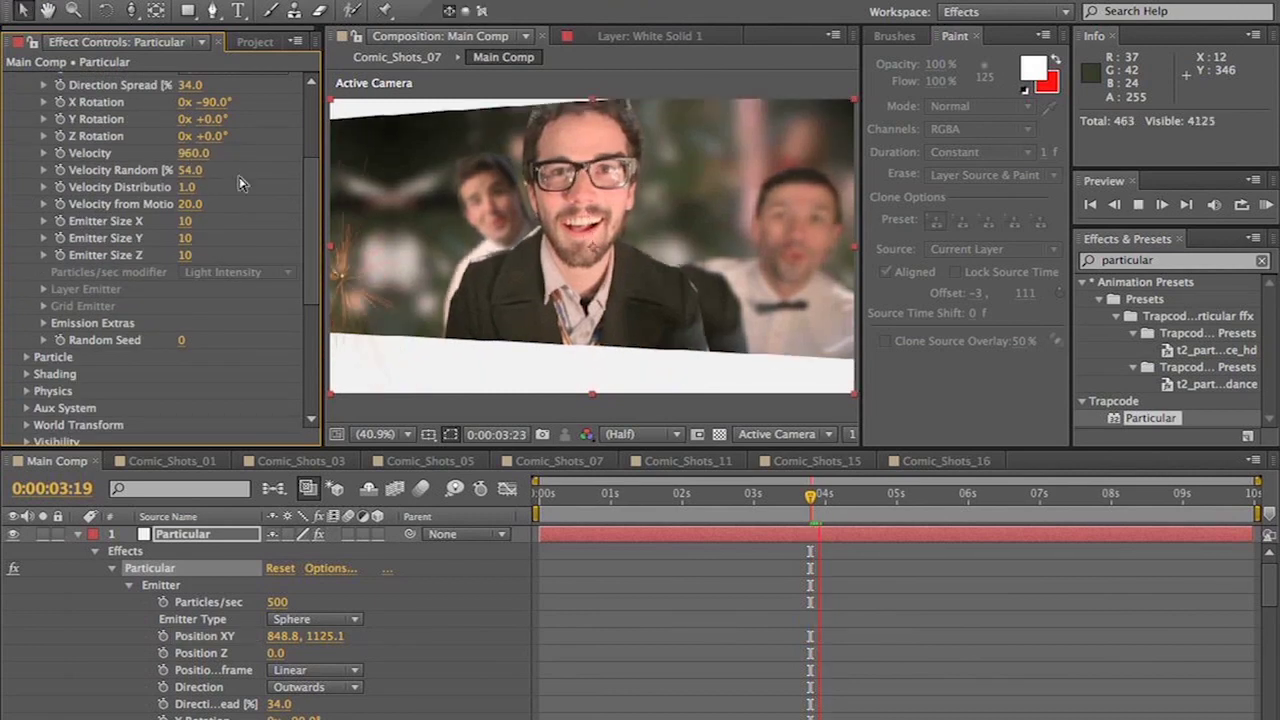
pyautogui.moveTo(828, 502); pyautogui.dragTo(759, 507)
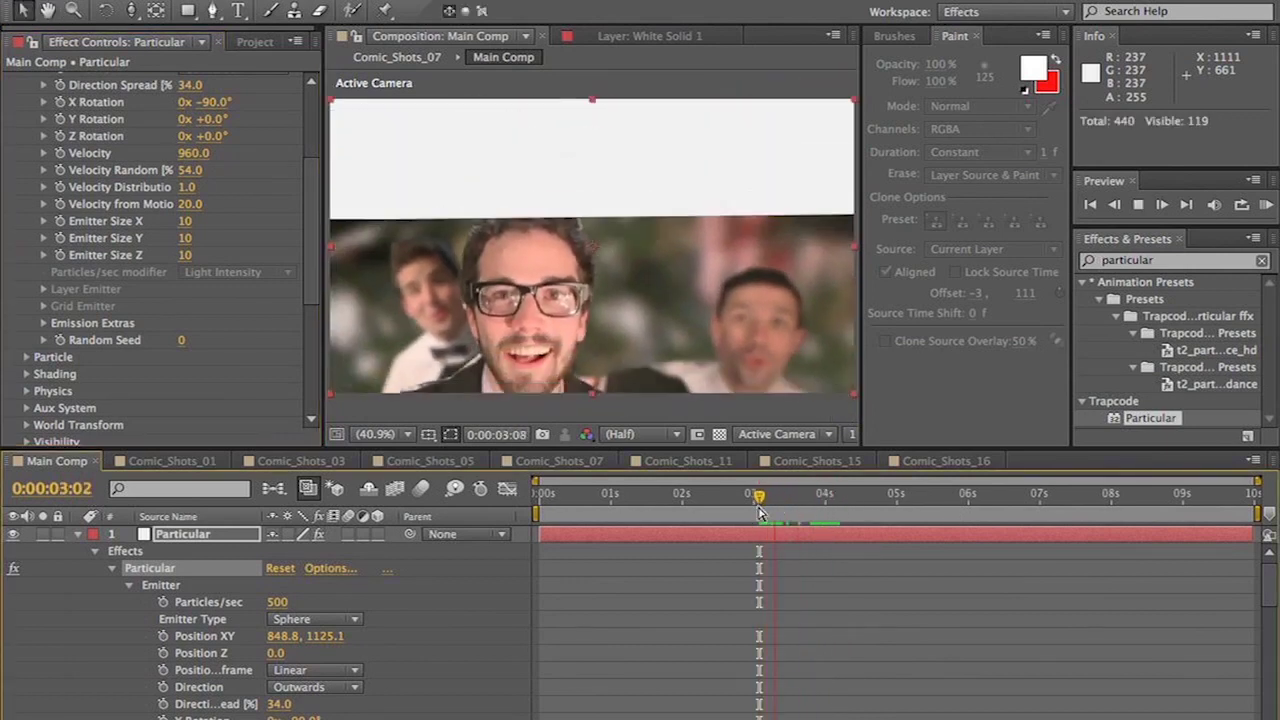
pyautogui.press('space')
pyautogui.press('space')
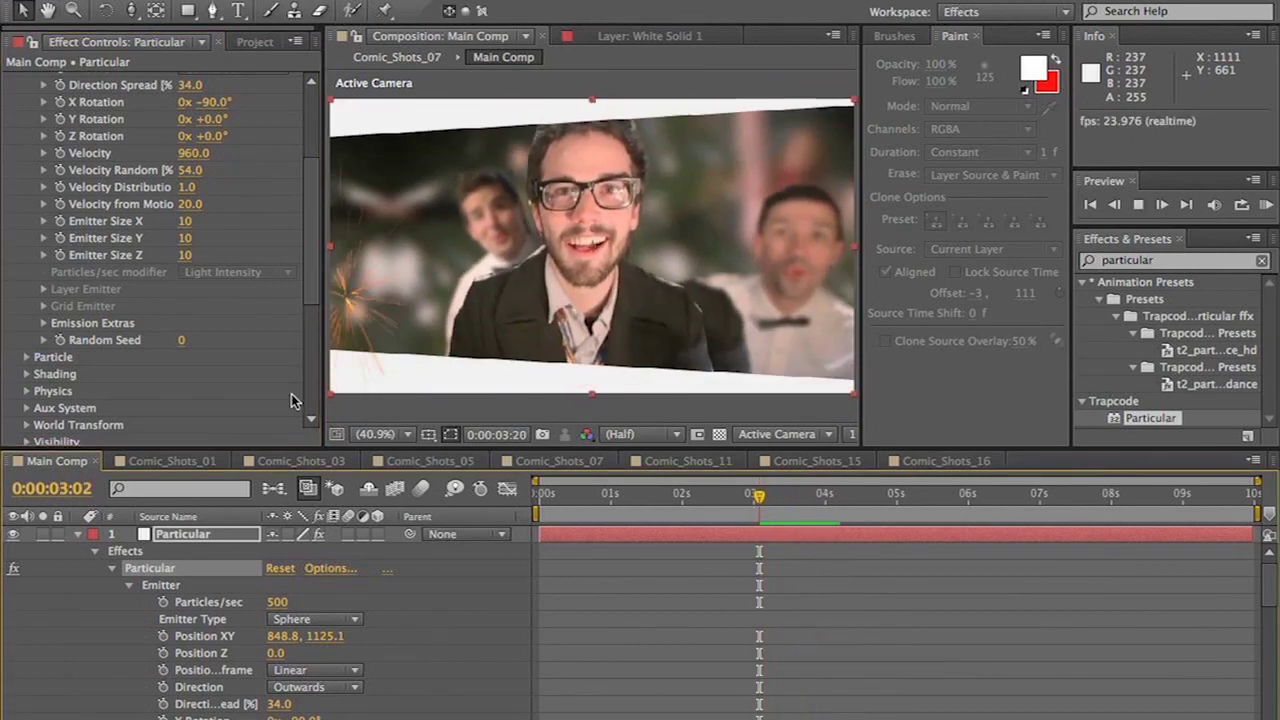
# - Set the particle Life to 0.3 seconds and its color to light cyan (RGB 157, 255, 252), and preview the sparks
pyautogui.click(28, 357)
pyautogui.scroll(-5, 32, 362)
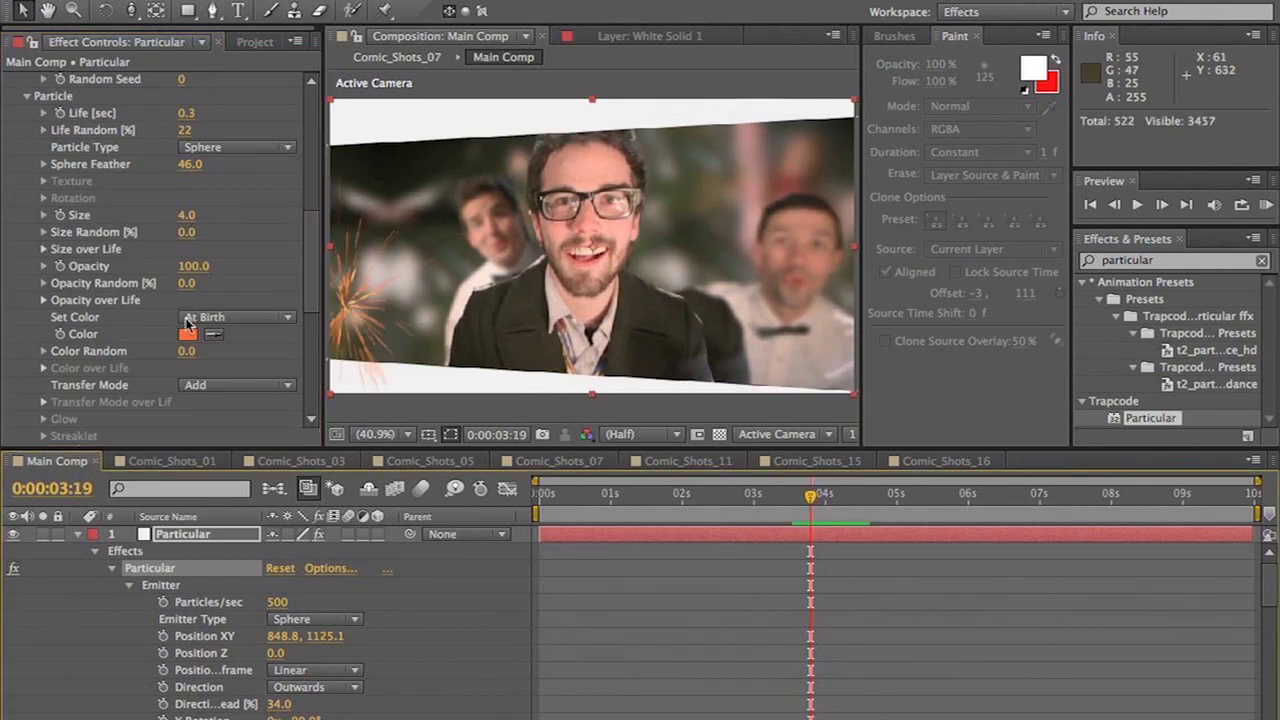
pyautogui.click(187, 334)
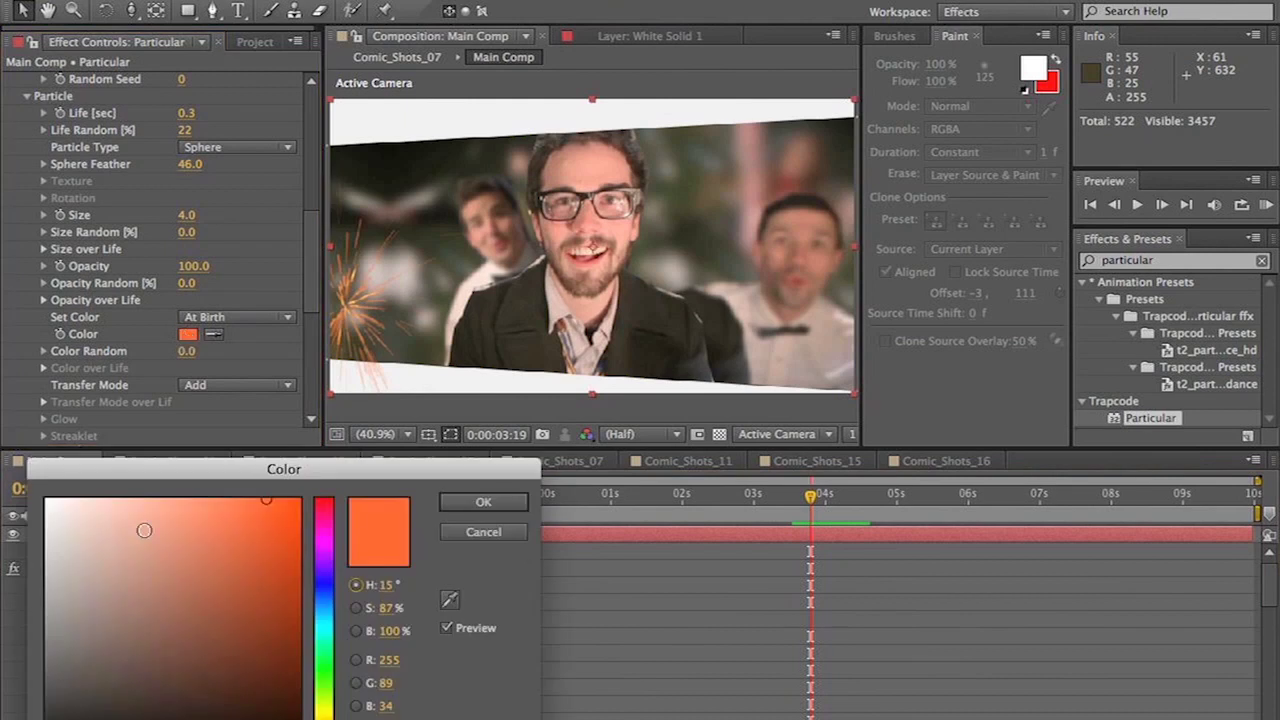
pyautogui.click(332, 628)
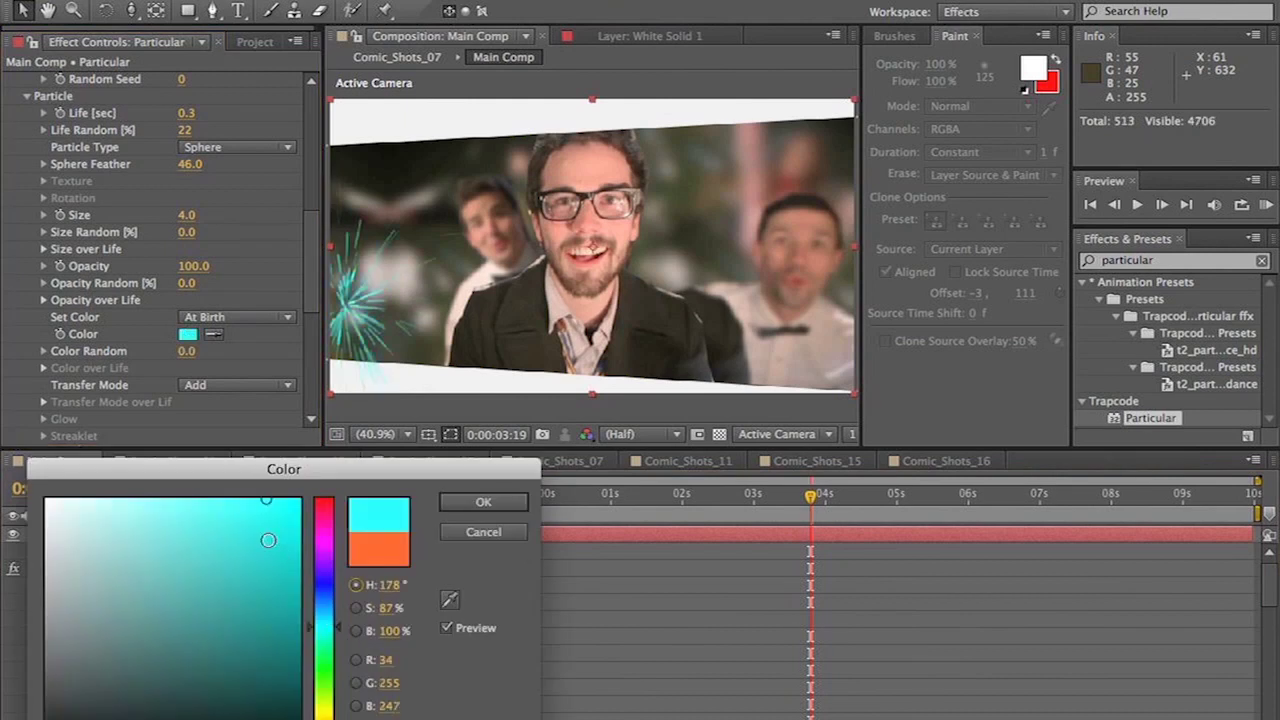
pyautogui.moveTo(241, 498); pyautogui.dragTo(145, 441)
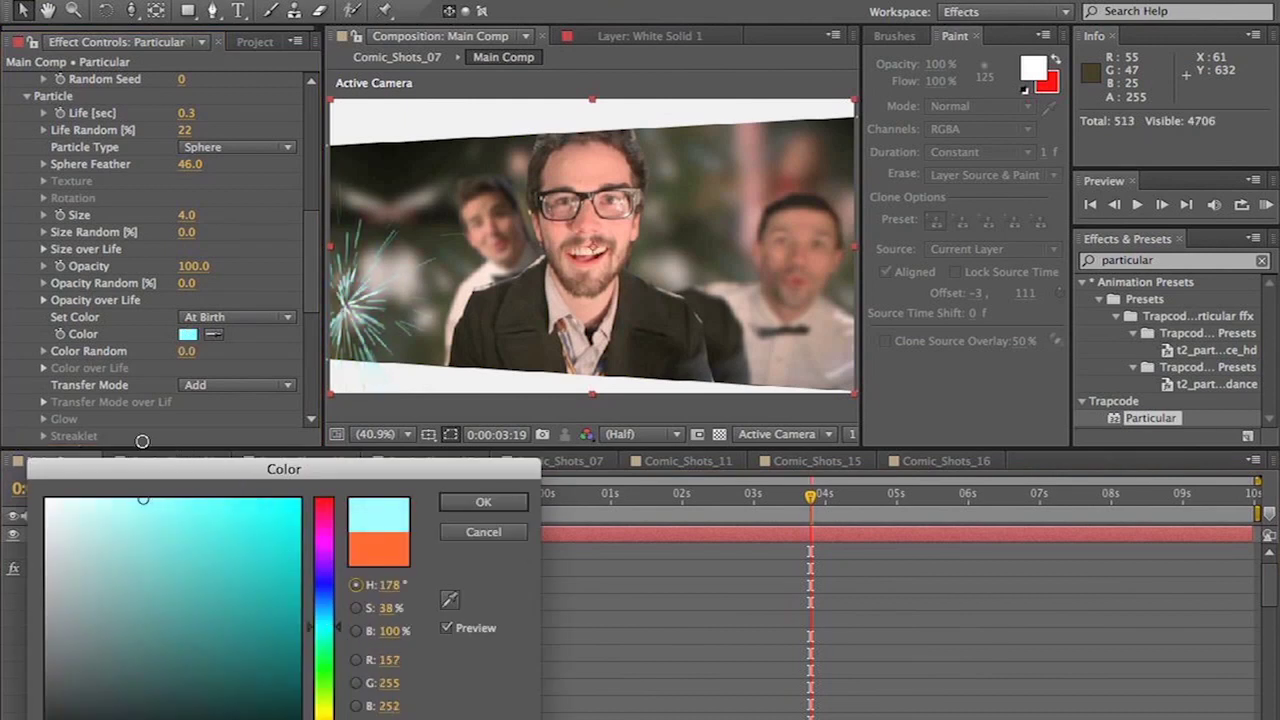
pyautogui.click(483, 502)
pyautogui.press('space')
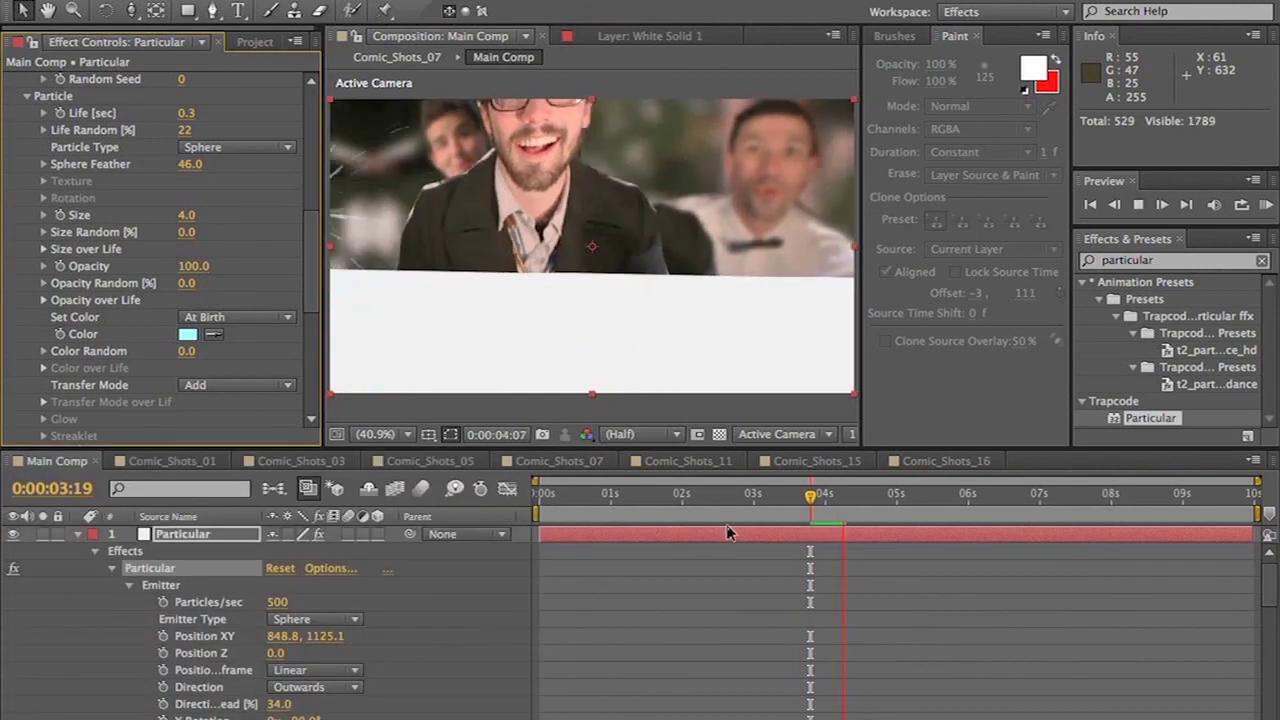
pyautogui.moveTo(839, 497)
pyautogui.mouseDown()
pyautogui.moveTo(801, 503)
pyautogui.moveTo(820, 501)
pyautogui.mouseUp()
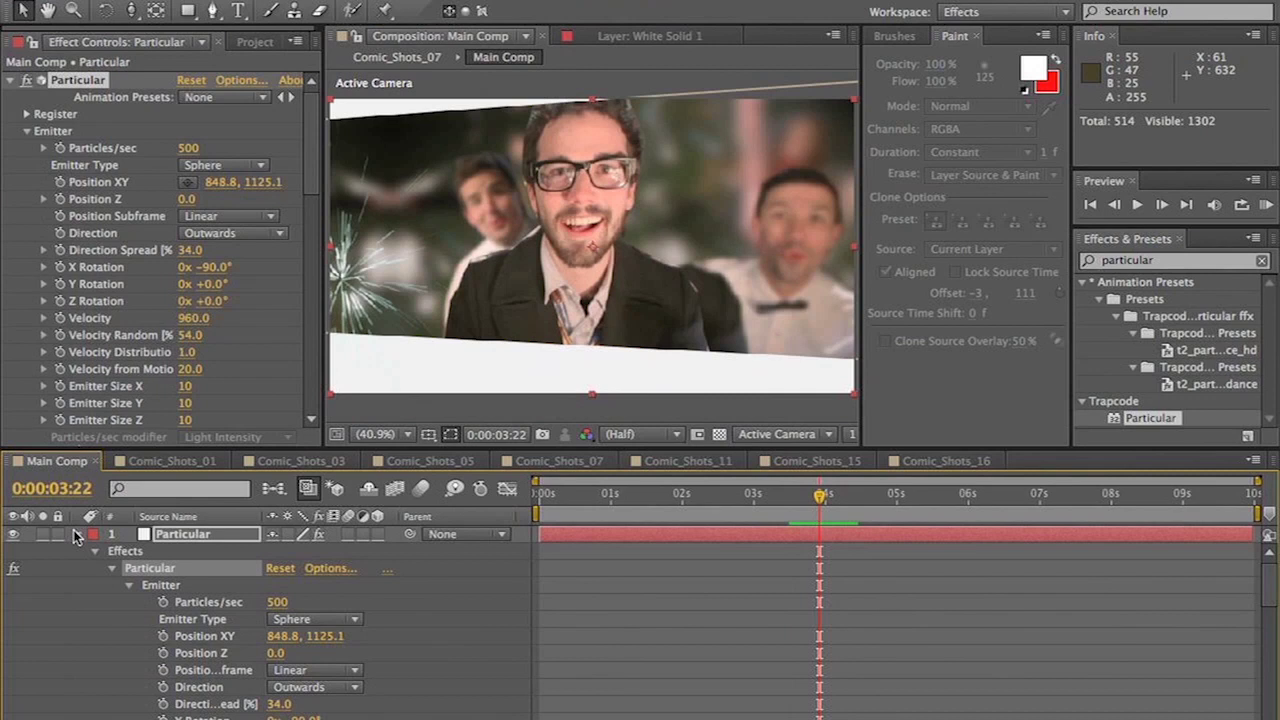
# - Duplicate the Particular layer and move the copy's emitter to XY 2219.8, 1171.1 at the opposite side of the panel
pyautogui.click(77, 535)
pyautogui.click(180, 540)
pyautogui.hotkey('ctrl', 'd')
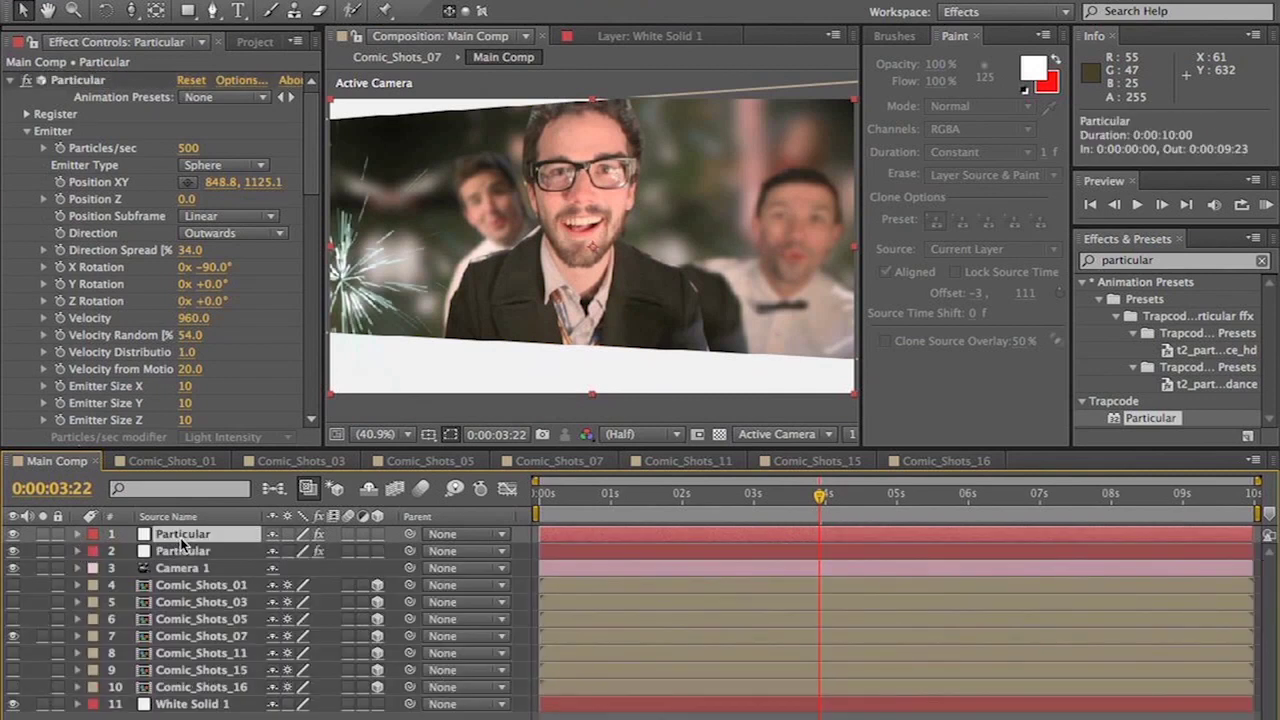
pyautogui.moveTo(218, 182); pyautogui.dragTo(1243, 238)
pyautogui.moveTo(224, 185); pyautogui.dragTo(296, 188)
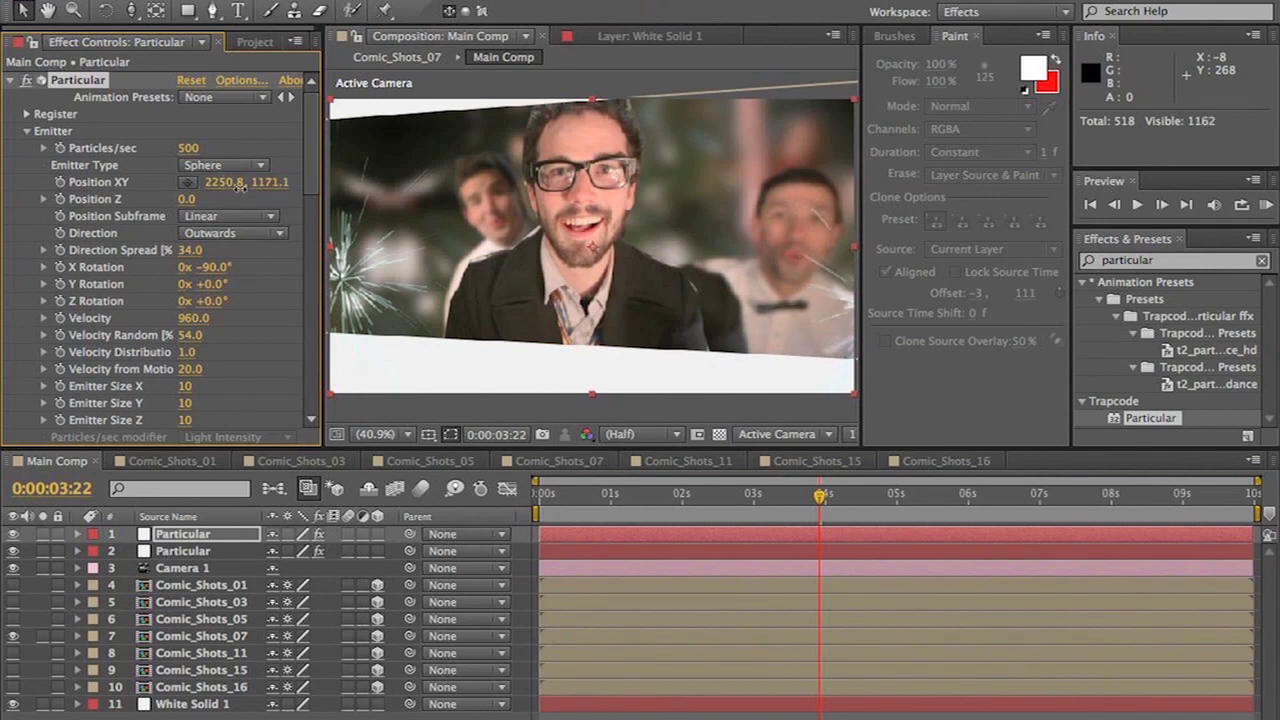
pyautogui.moveTo(820, 497)
pyautogui.mouseDown()
pyautogui.moveTo(777, 497)
pyautogui.moveTo(873, 505)
pyautogui.moveTo(823, 503)
pyautogui.mouseUp()
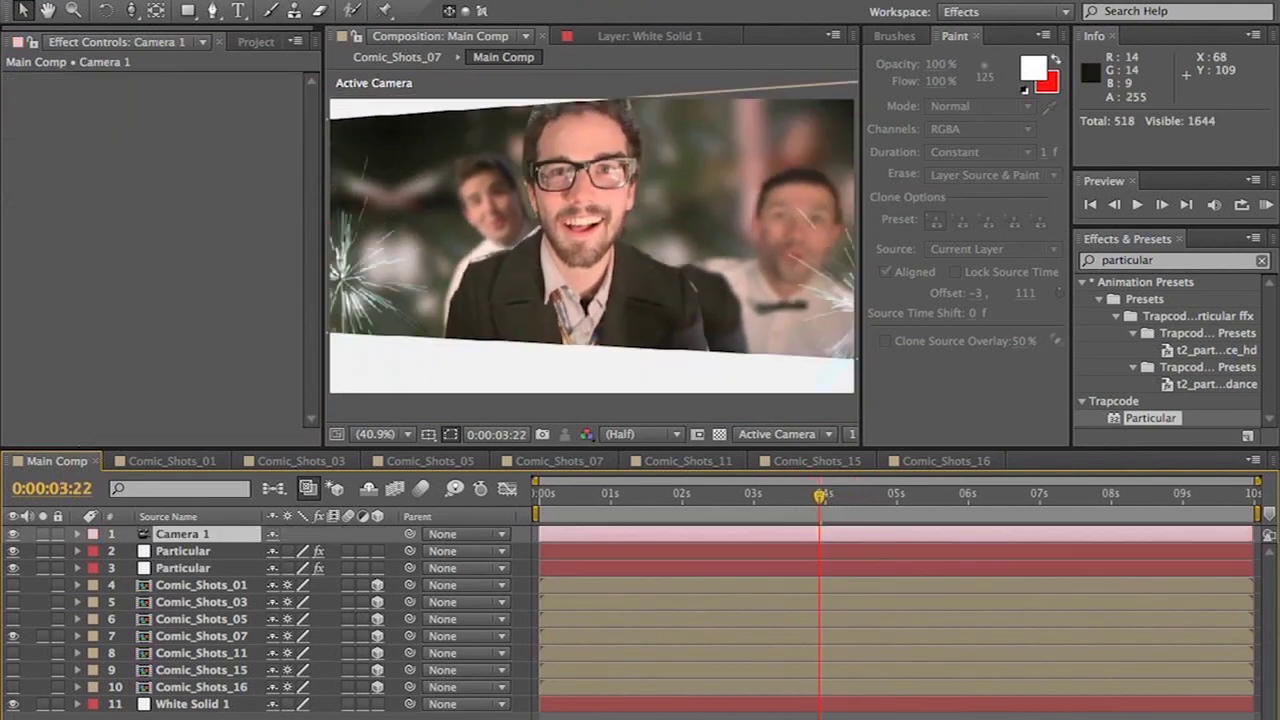
# - Add a white point light named Flare 1 with 109% intensity and turn off its visibility
pyautogui.click(366, 0)
pyautogui.moveTo(590, 2)
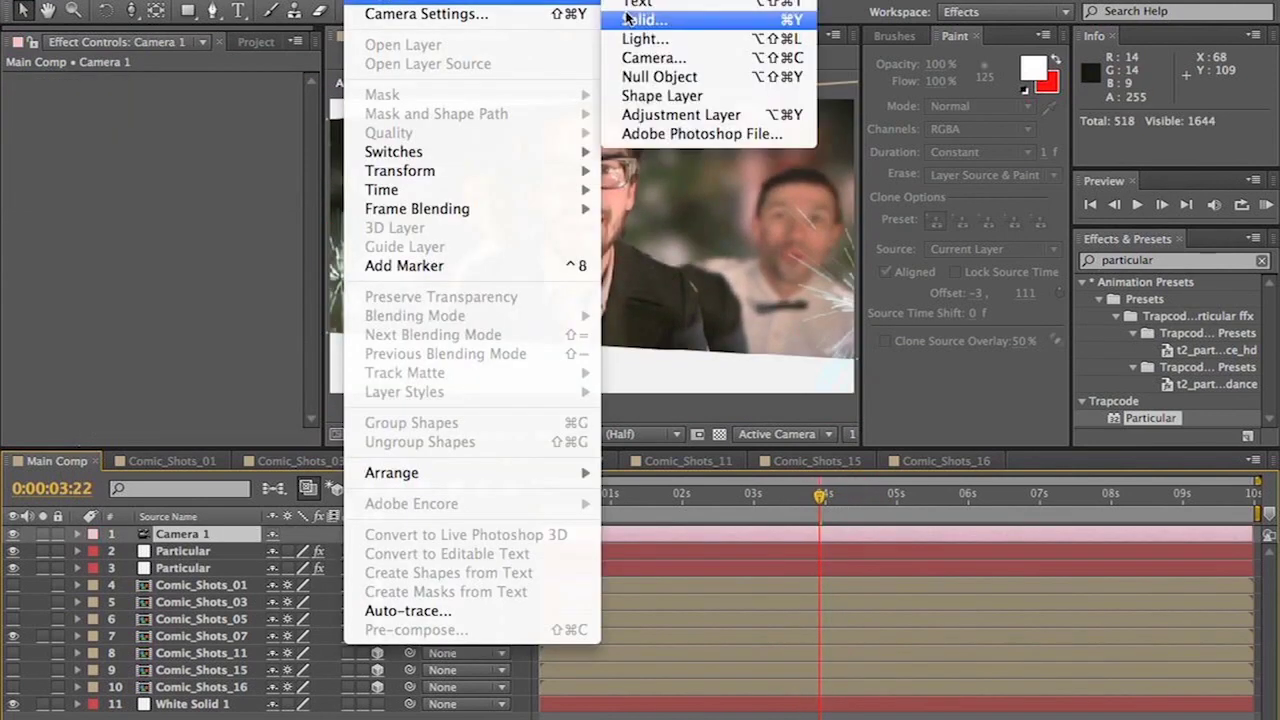
pyautogui.click(665, 42)
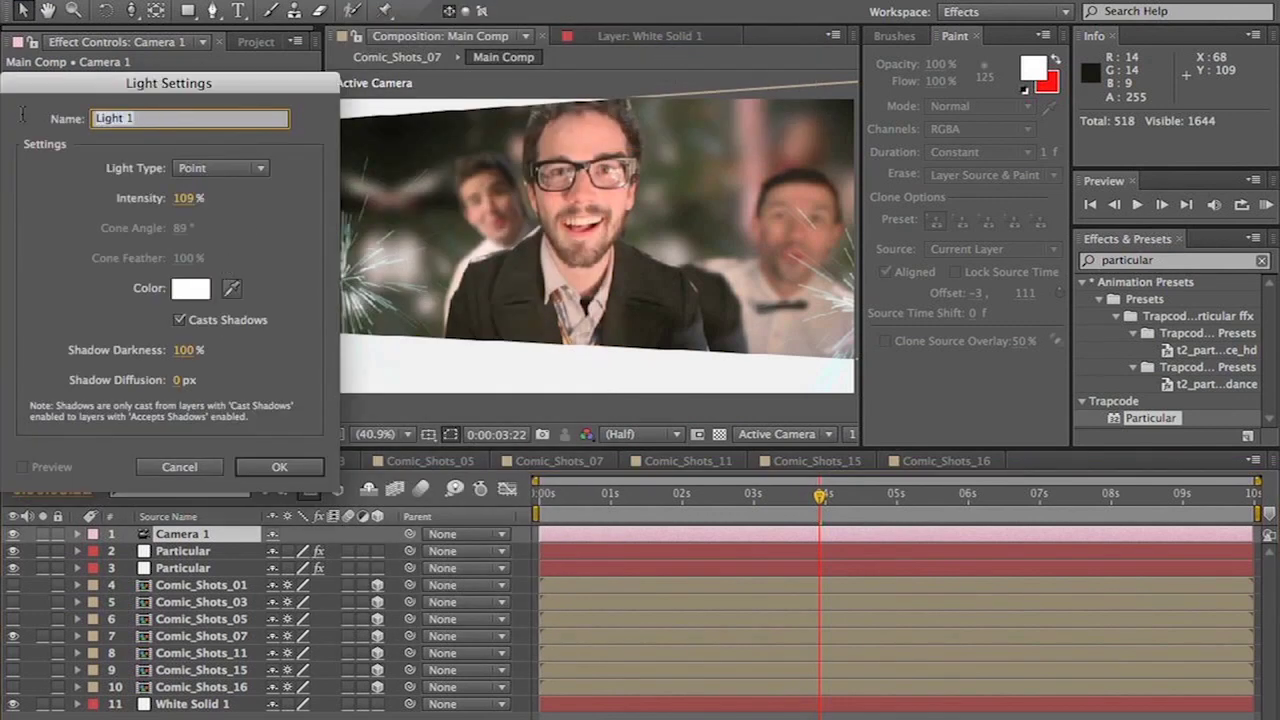
pyautogui.write('Flare')
pyautogui.press('Return')
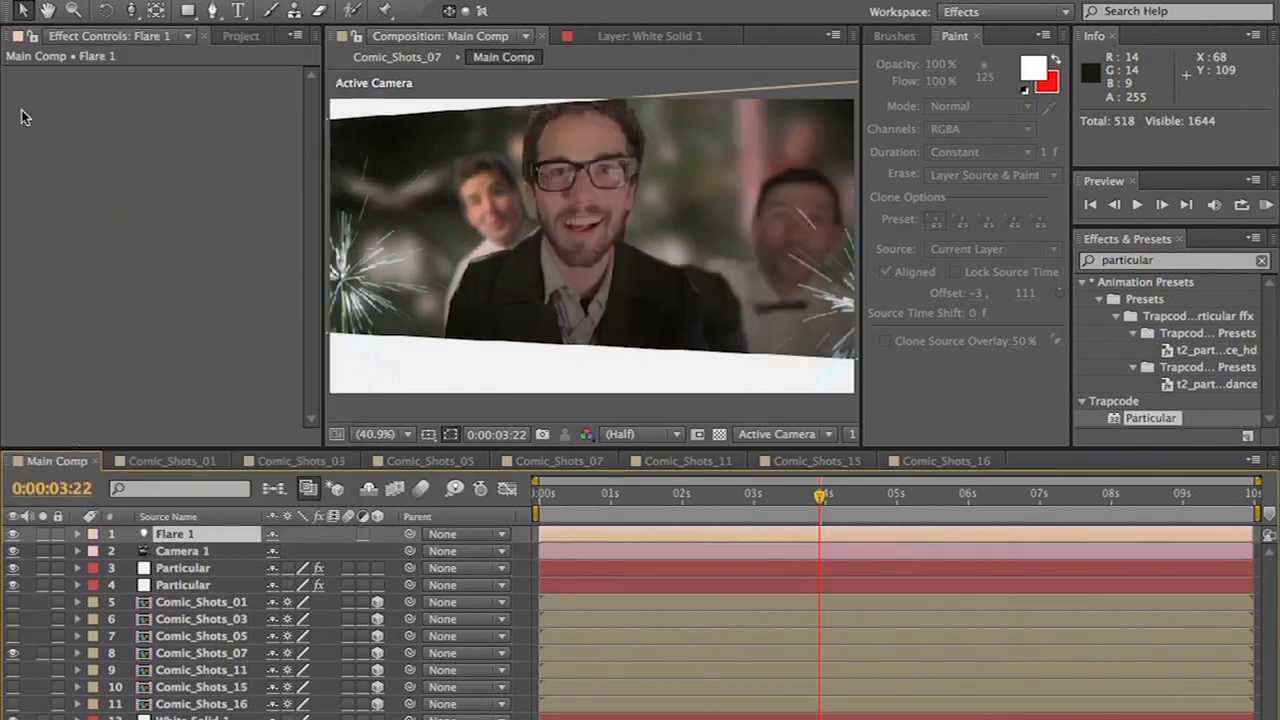
pyautogui.click(12, 535)
# - Add a second point light named Flare 2 with the same settings and turn off its visibility
pyautogui.click(402, 1)
pyautogui.moveTo(368, 1)
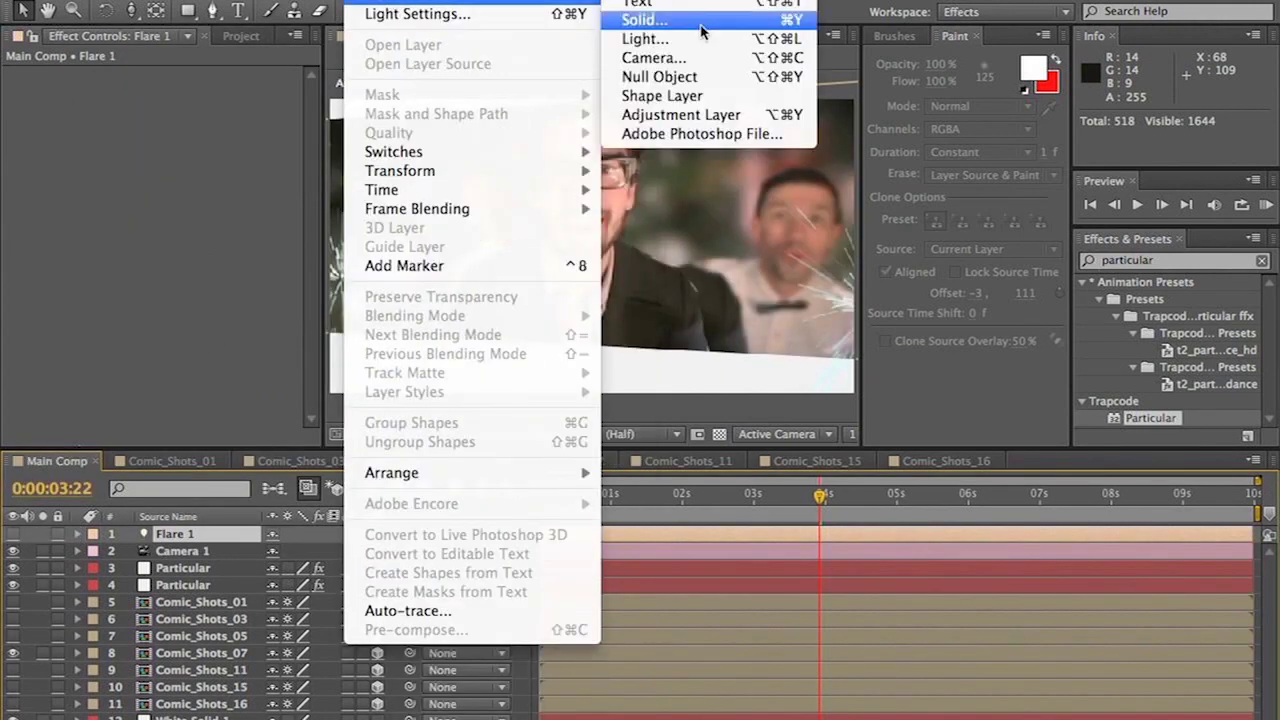
pyautogui.click(700, 39)
pyautogui.write('Fla')
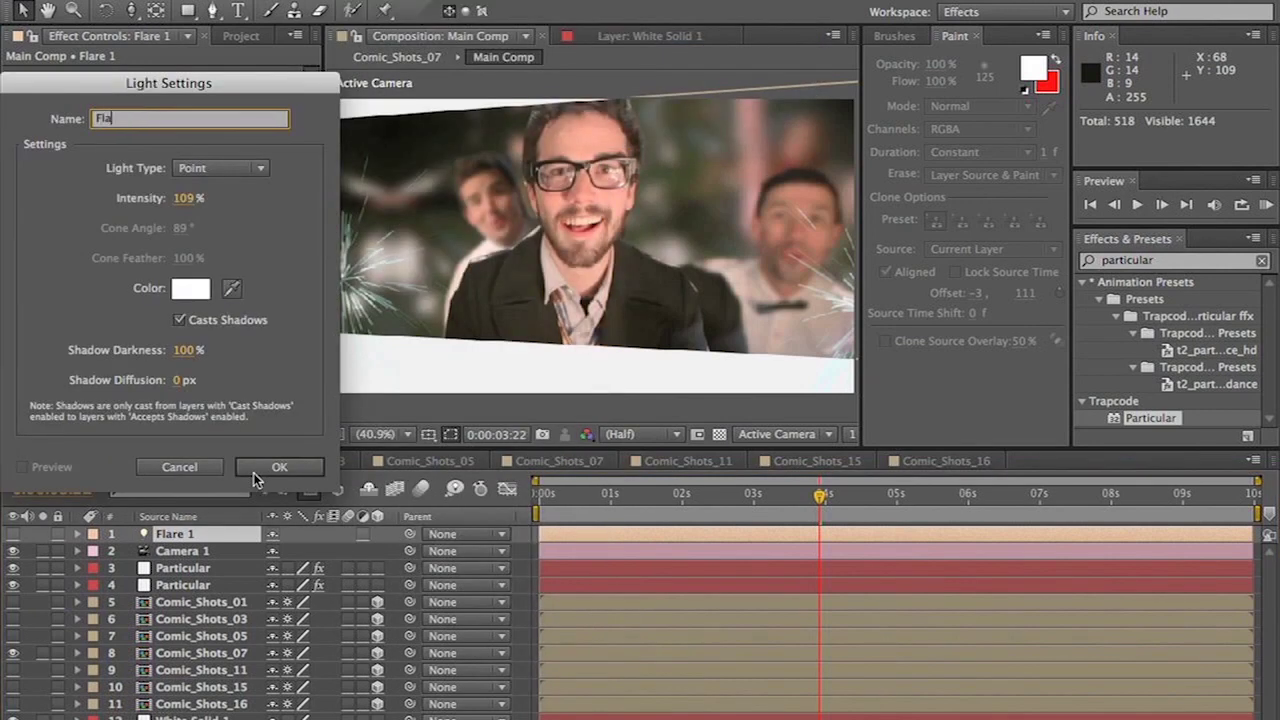
pyautogui.write('re 2')
pyautogui.click(254, 474)
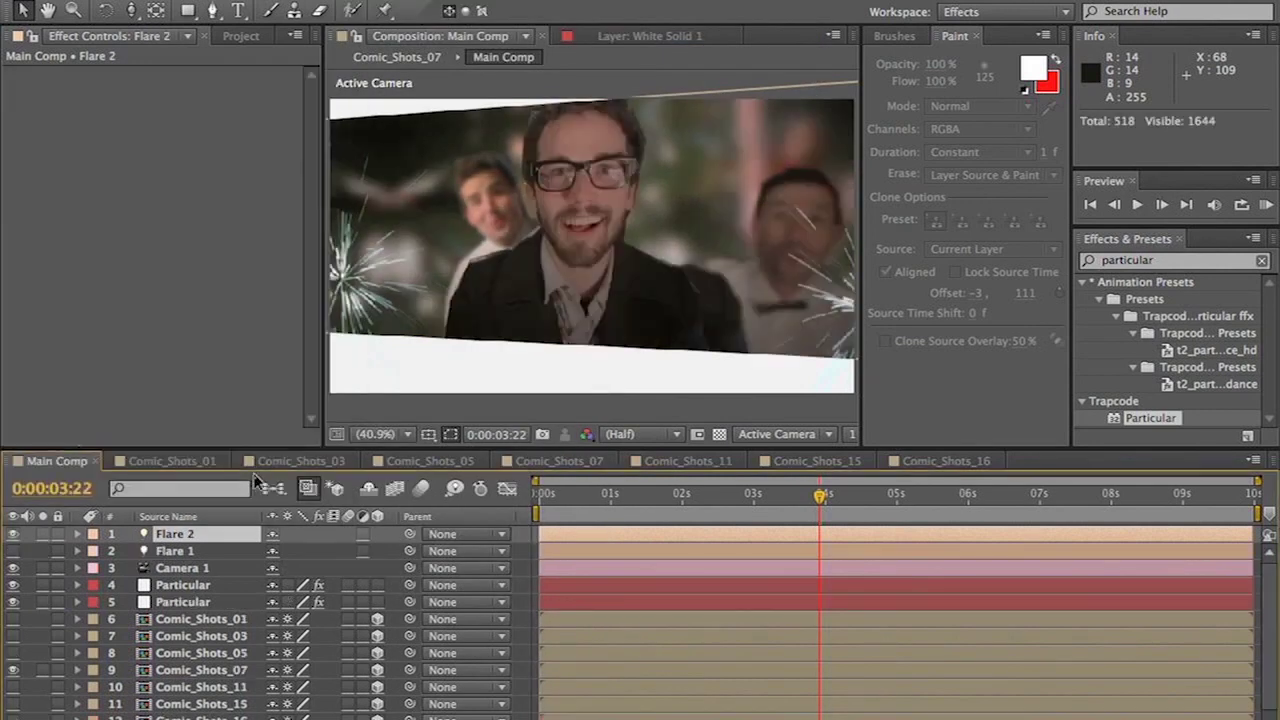
pyautogui.click(13, 551)
pyautogui.click(13, 534)
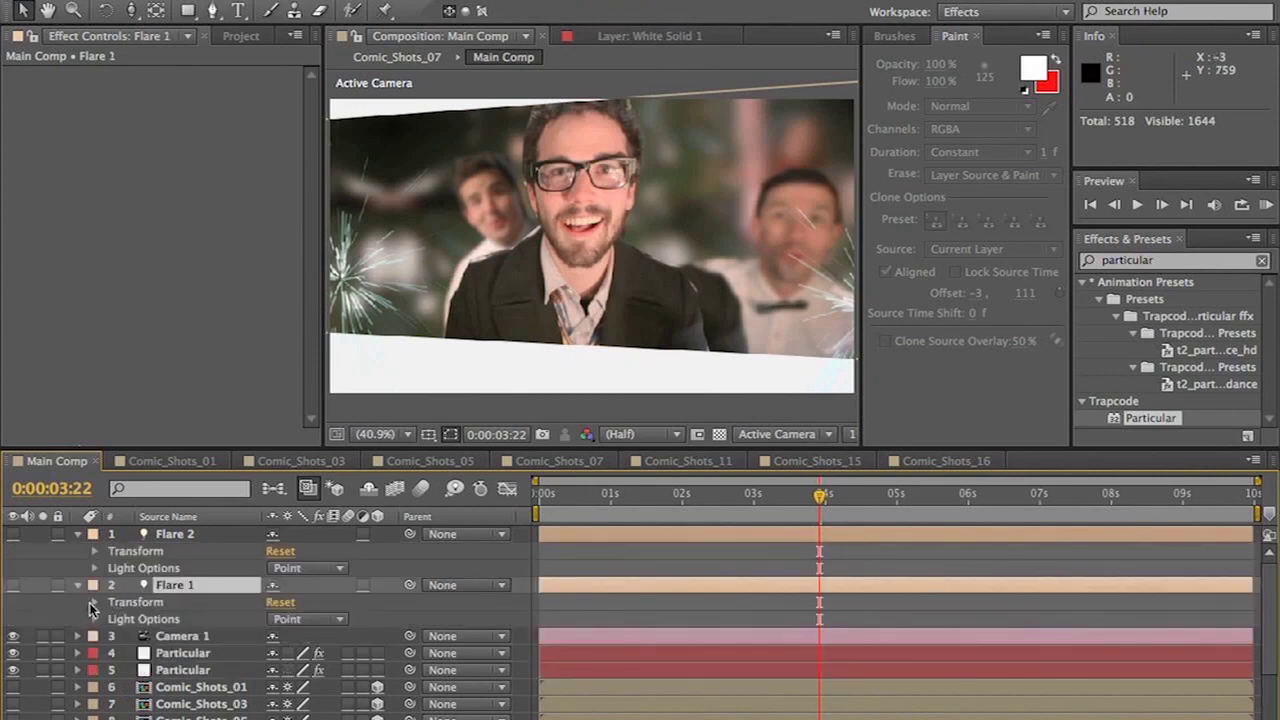
# - Set the Flare 1 light's position to 848.8, 1125.1, 0.0 to match the first spark emitter
pyautogui.click(94, 603)
pyautogui.click(167, 686)
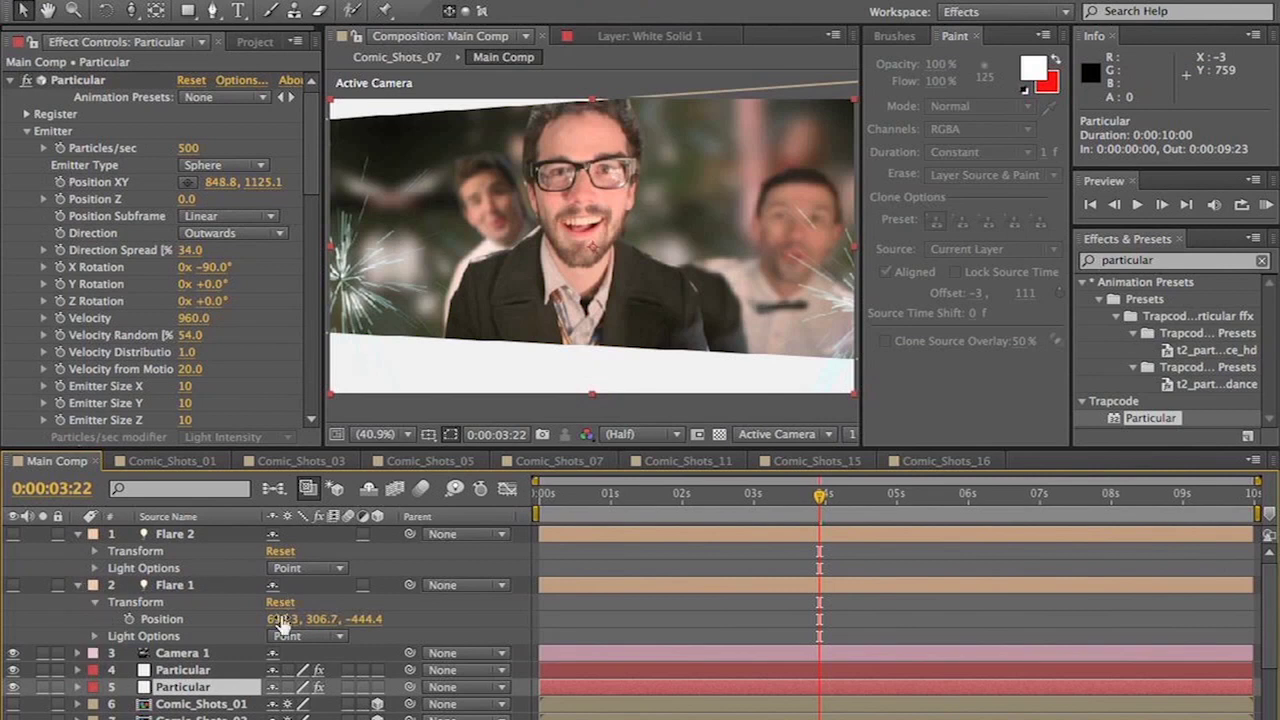
pyautogui.click(372, 619)
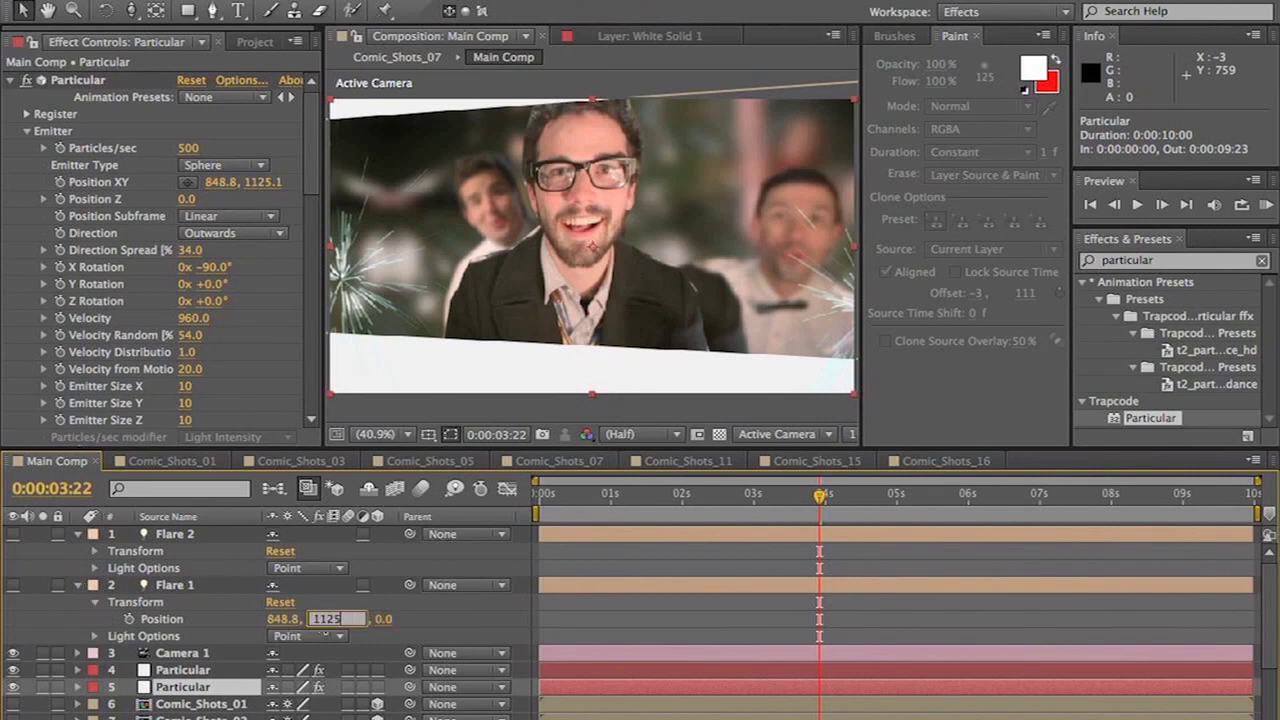
# - Set the Flare 2 light's position to 2219.8, 1171.1, 0.0 to match the duplicated spark emitter
pyautogui.click(370, 569)
pyautogui.write('06.7, 0.0')
pyautogui.click(188, 687)
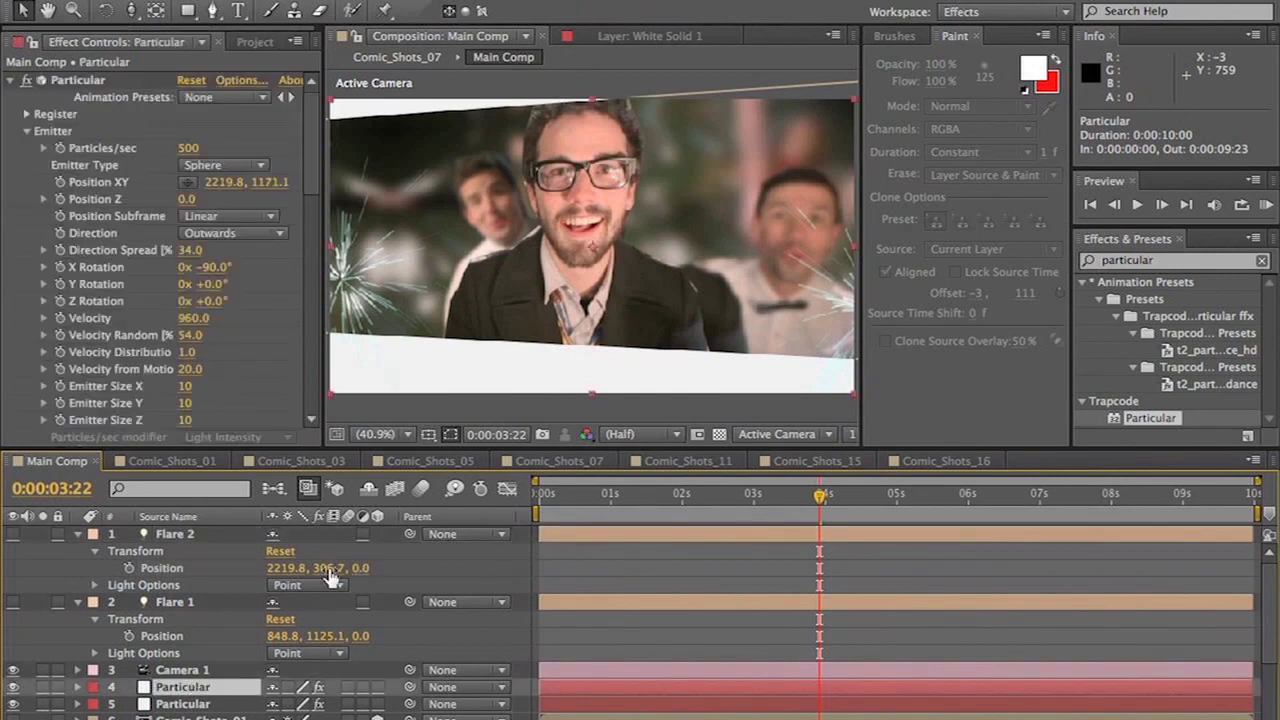
pyautogui.click(329, 569)
pyautogui.write('1171.1')
pyautogui.click(184, 670)
pyautogui.click(186, 687)
# - Create a Light Factory EZ flare linked to the Flare 1 light with the Knoll 3D Flare script
pyautogui.click(175, 602)
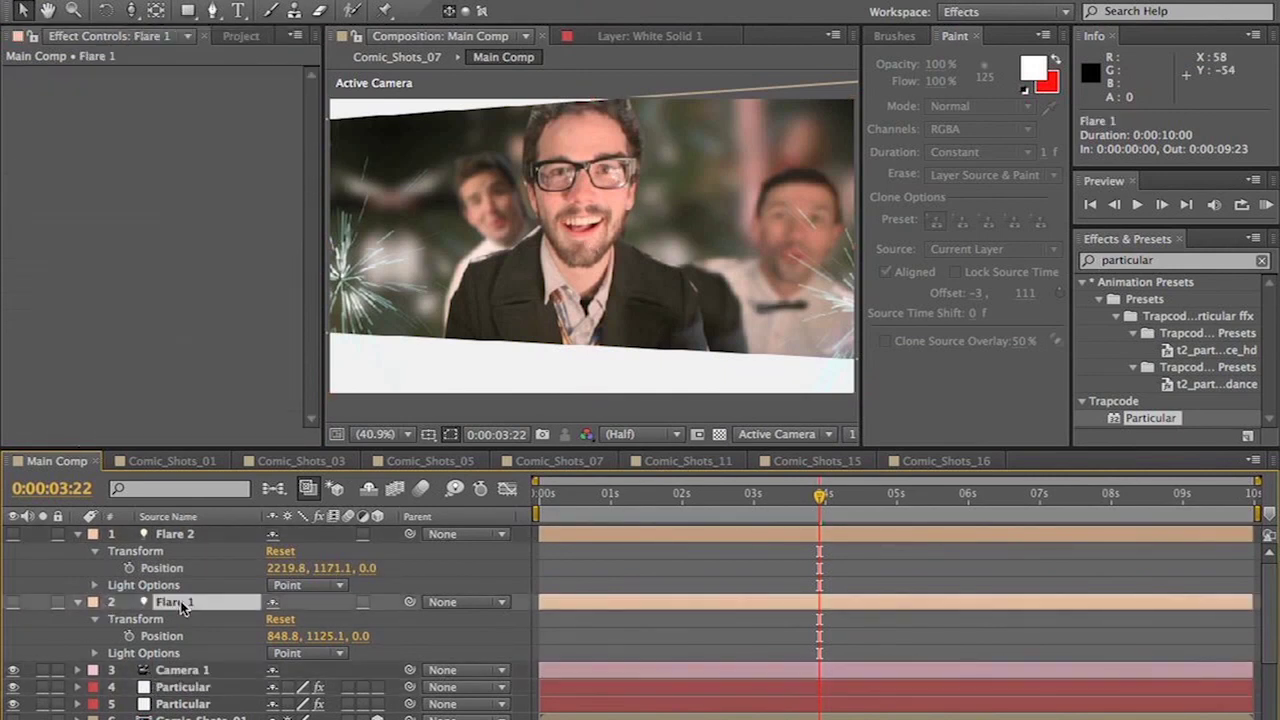
pyautogui.click(622, 1)
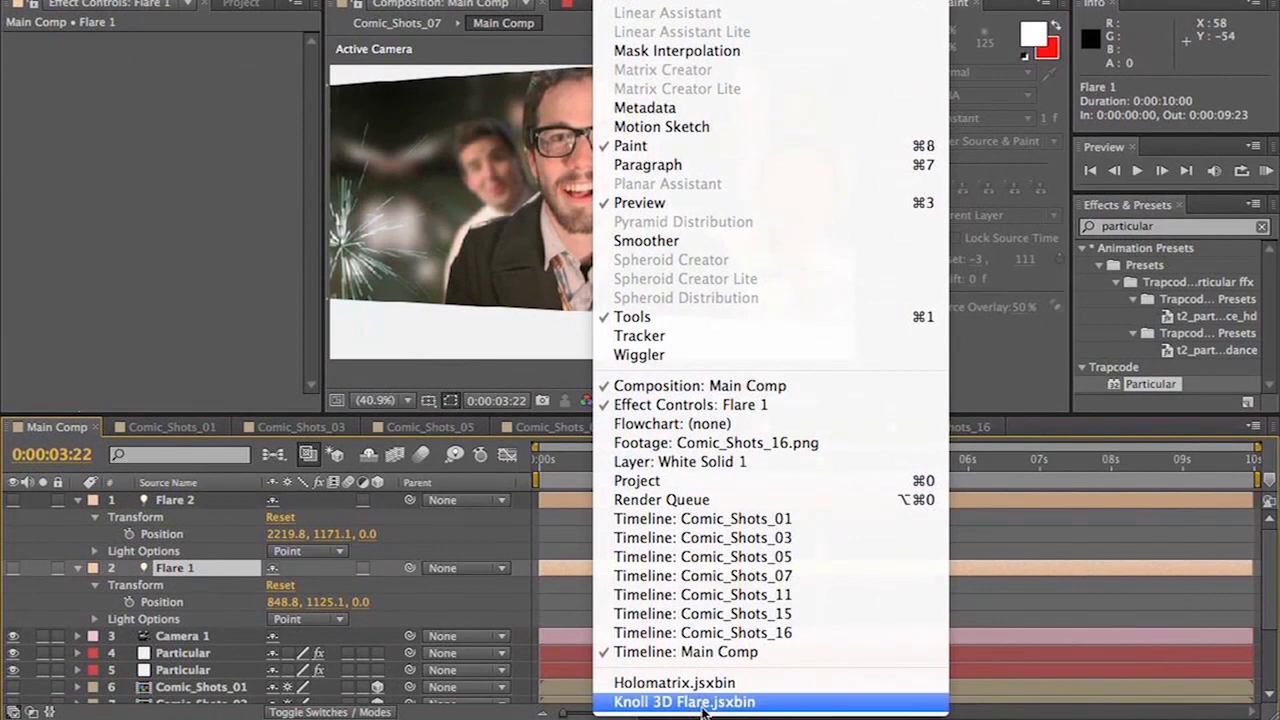
pyautogui.click(700, 701)
pyautogui.click(226, 166)
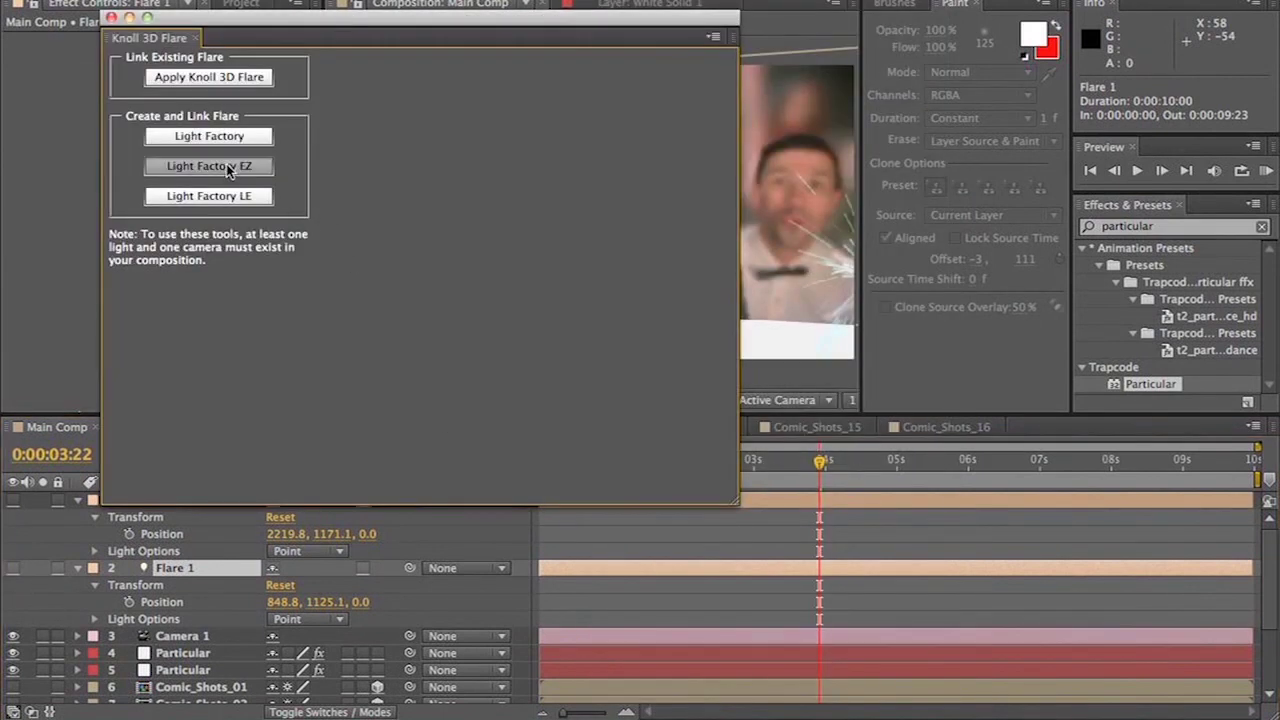
pyautogui.click(112, 18)
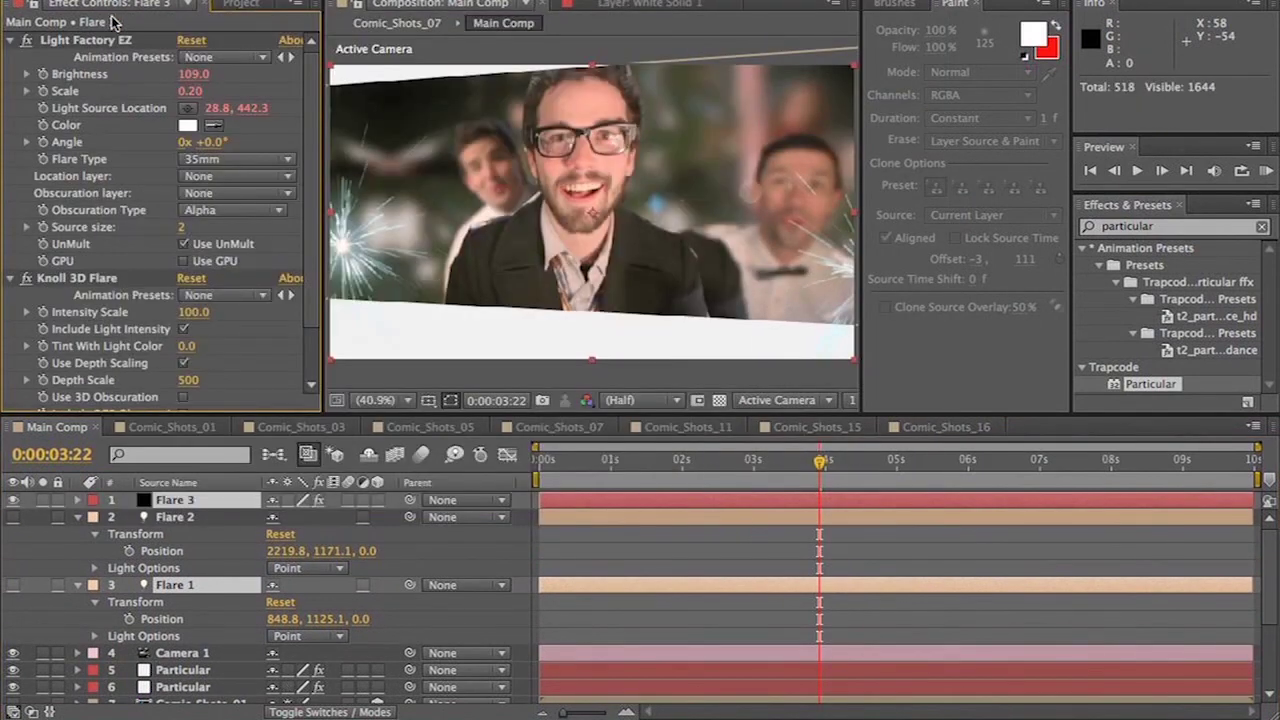
# - Create a Light Factory EZ flare linked to the Flare 2 light with Knoll 3D Flare, and preview from 0:00:03:00
pyautogui.click(174, 517)
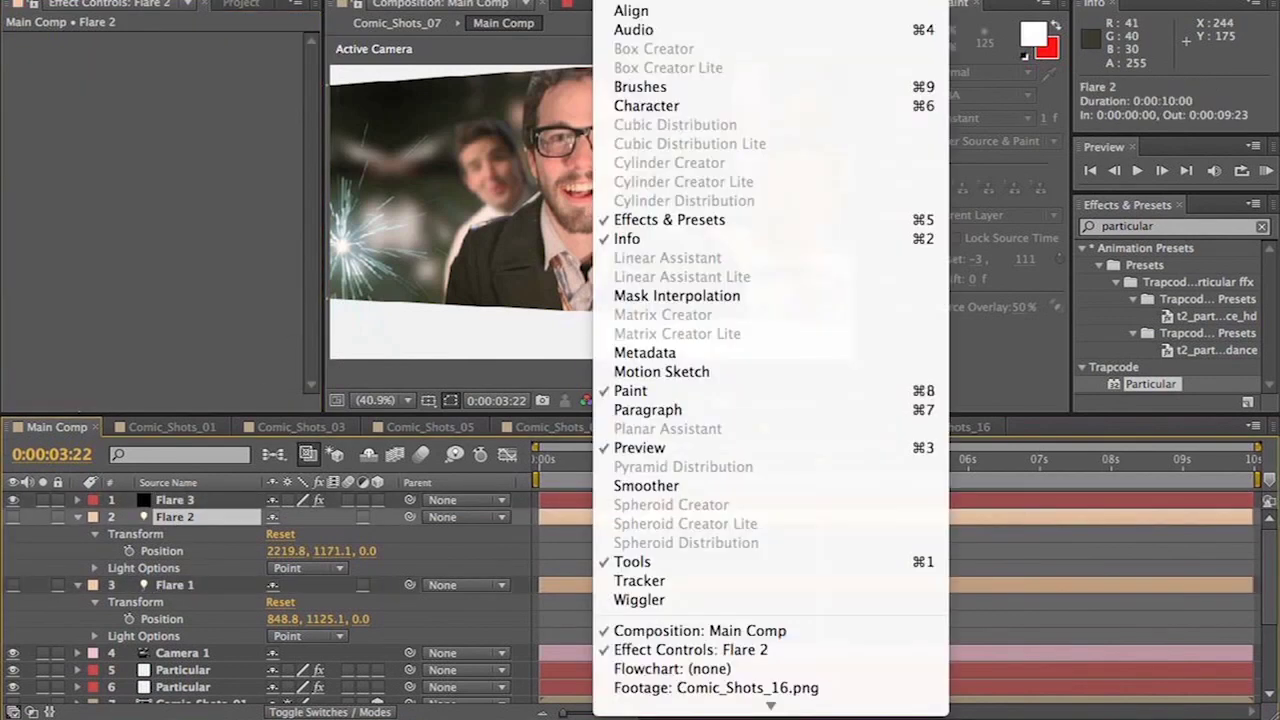
pyautogui.click(620, 2)
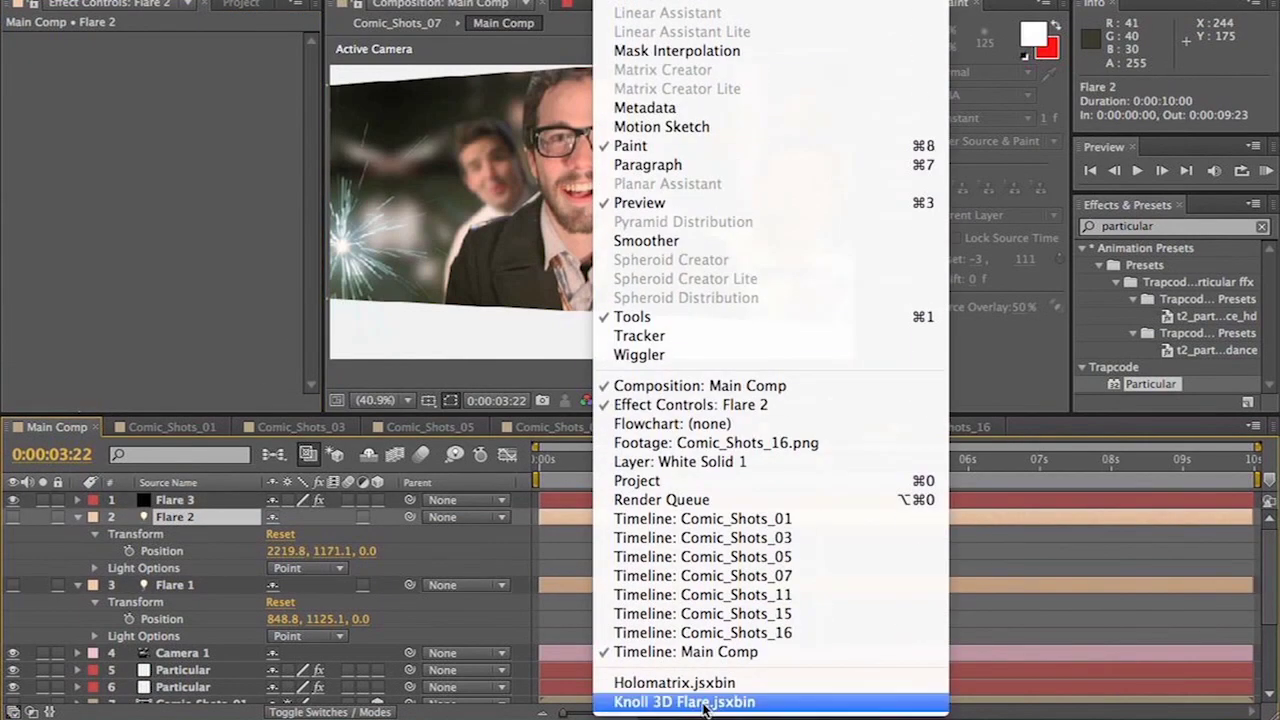
pyautogui.click(665, 694)
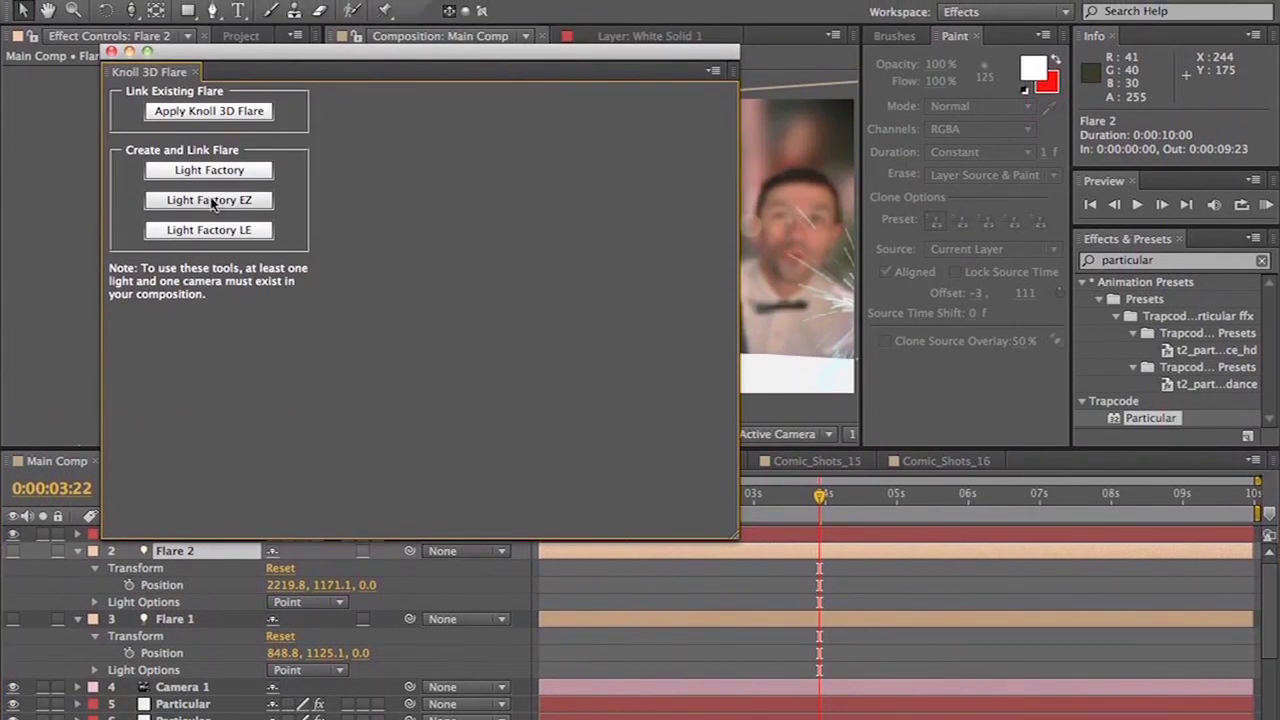
pyautogui.click(210, 169)
pyautogui.click(111, 51)
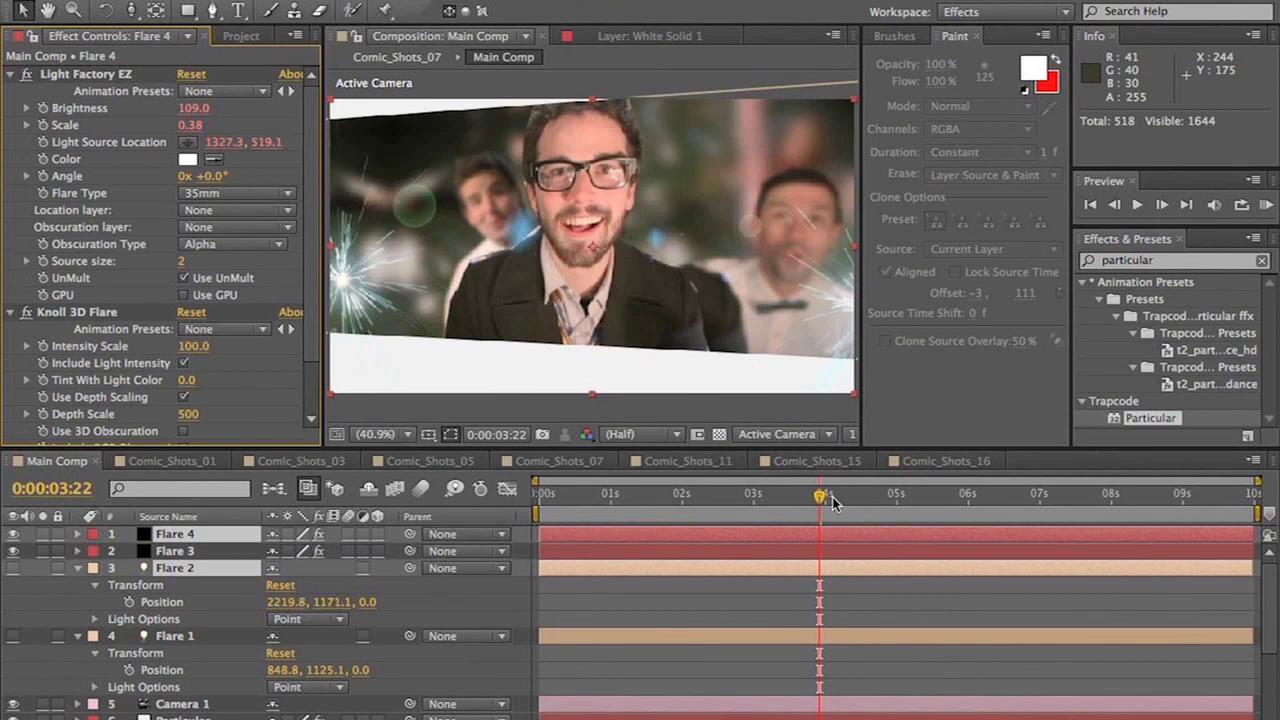
pyautogui.moveTo(833, 503); pyautogui.dragTo(756, 503)
pyautogui.press('space')
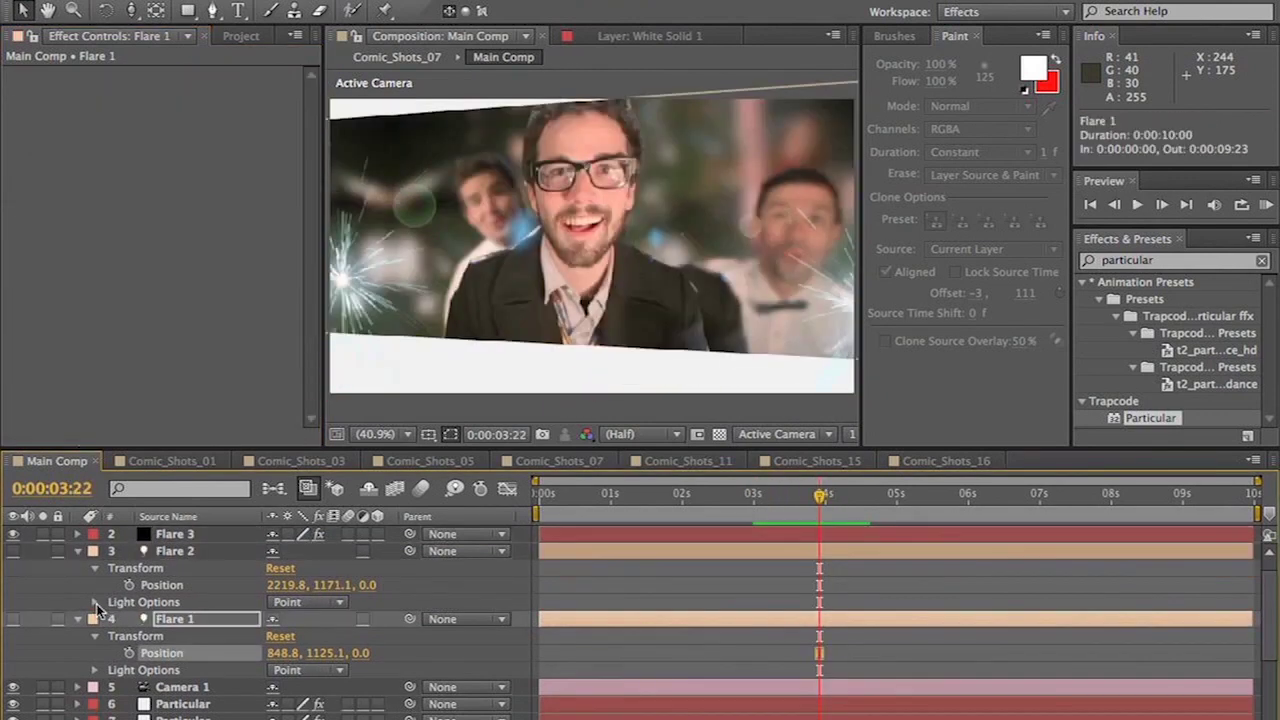
# - Add the expression wiggle(10,75) to the Flare 2 light's intensity and preview the flicker from about 0:00:03:00
pyautogui.click(96, 604)
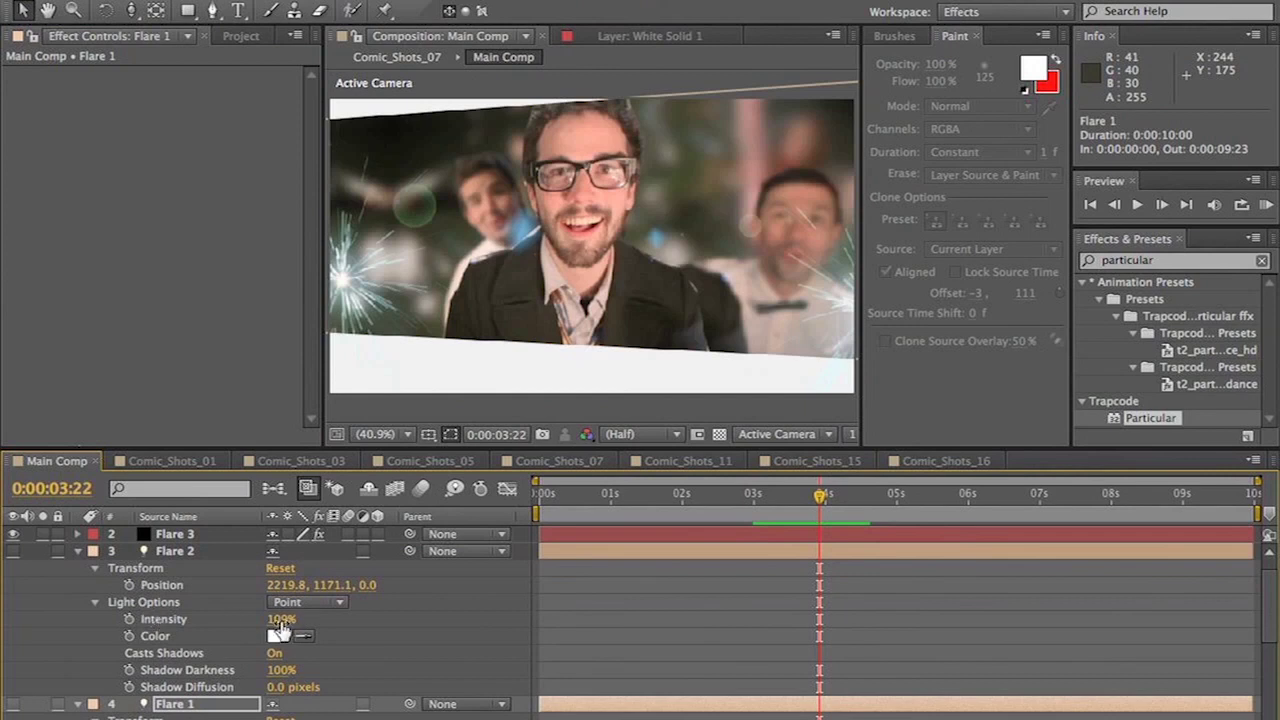
pyautogui.keyDown('alt'); pyautogui.click(129, 619); pyautogui.keyUp('alt')
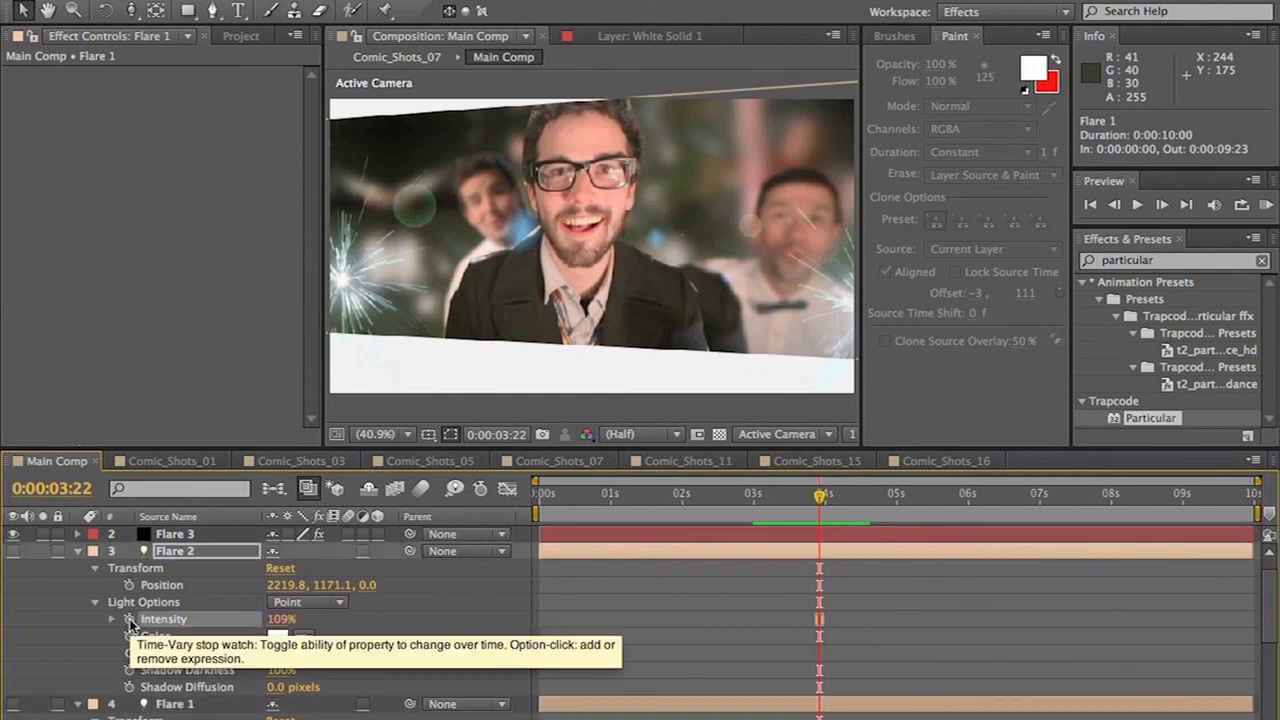
pyautogui.write('wiggle(10,75')
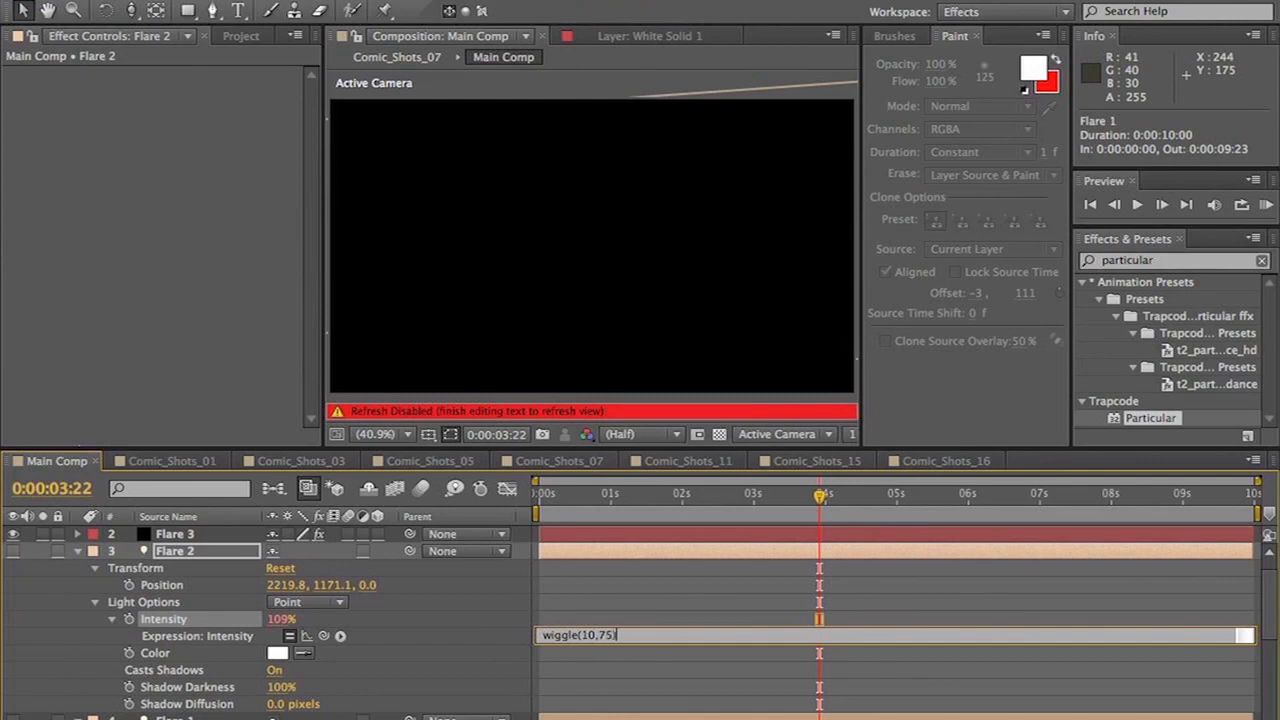
pyautogui.press('Return')
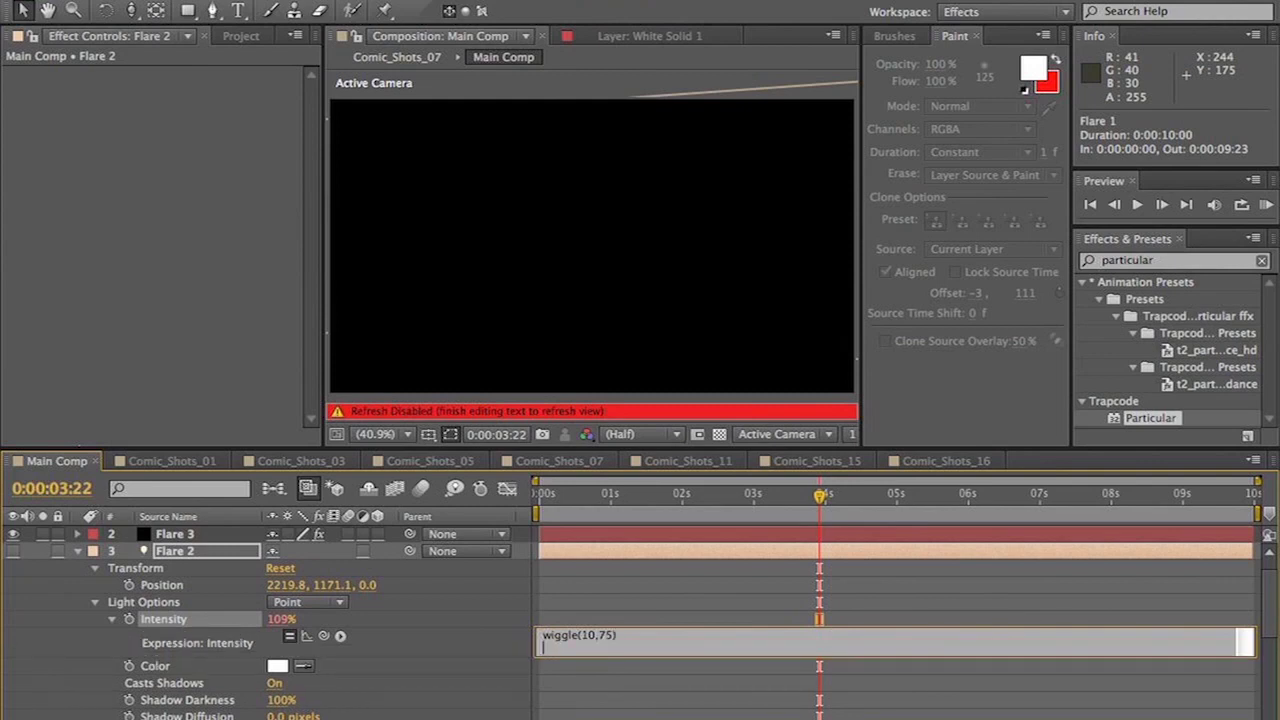
pyautogui.click(545, 619)
pyautogui.press('space')
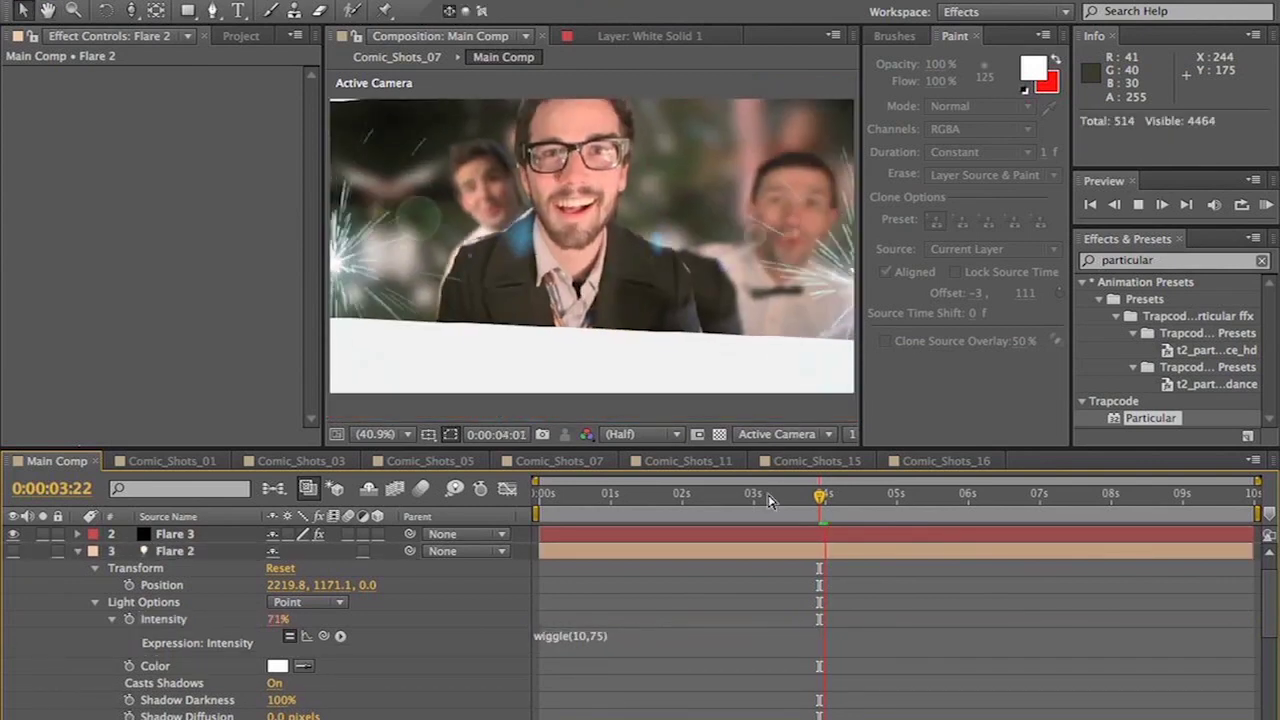
pyautogui.moveTo(820, 497); pyautogui.dragTo(788, 497)
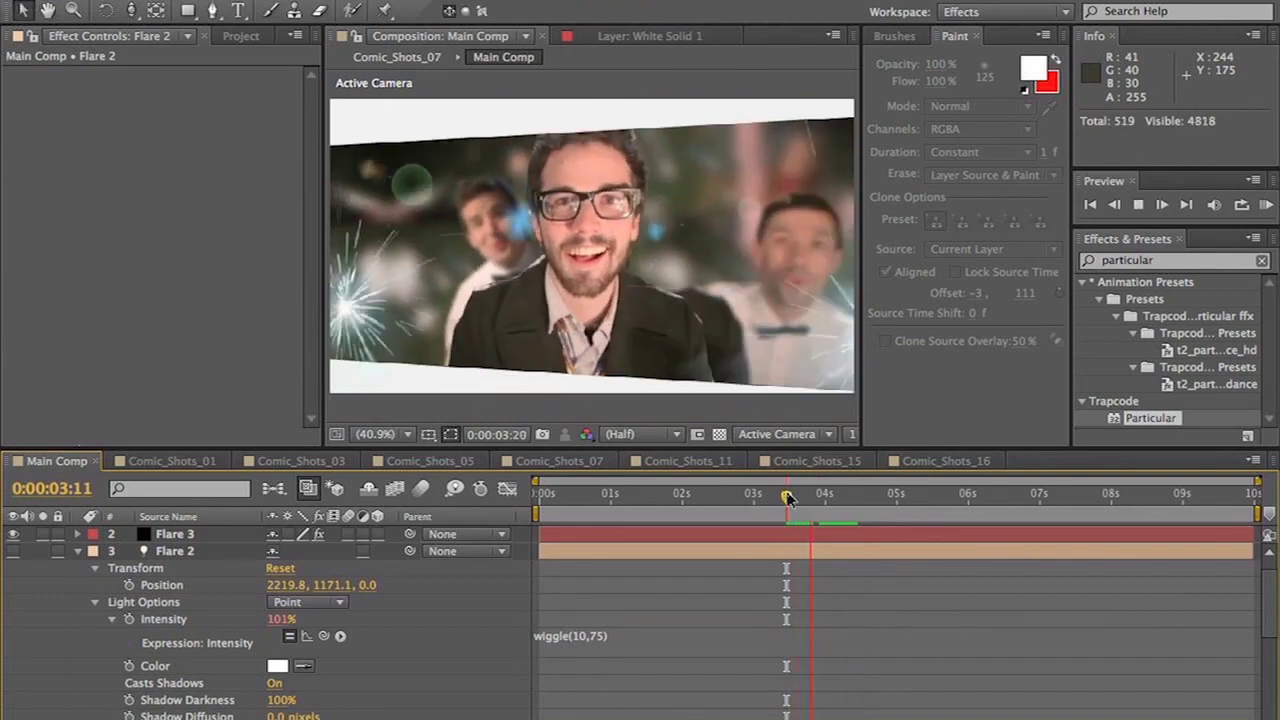
pyautogui.moveTo(788, 497); pyautogui.dragTo(748, 501)
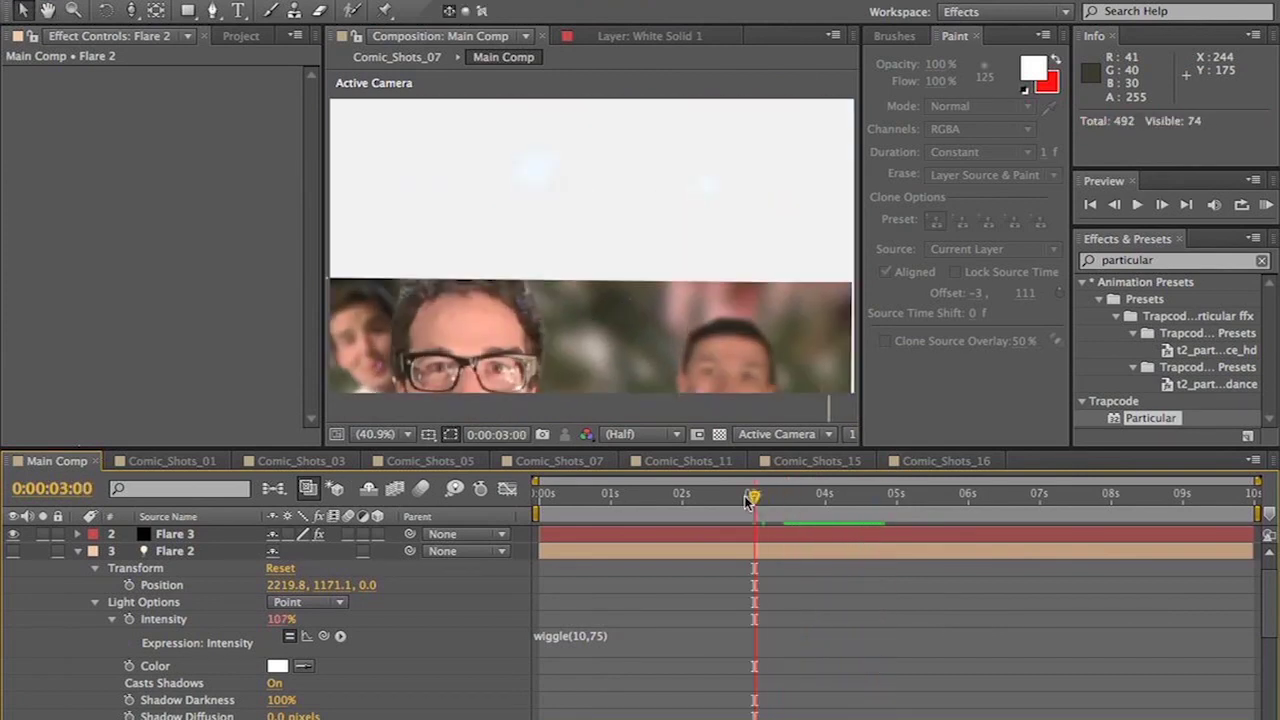
# - Change the Light Factory EZ flare type on the Flare 3 layer to Generic Panavision
pyautogui.scroll(-3, 55, 577)
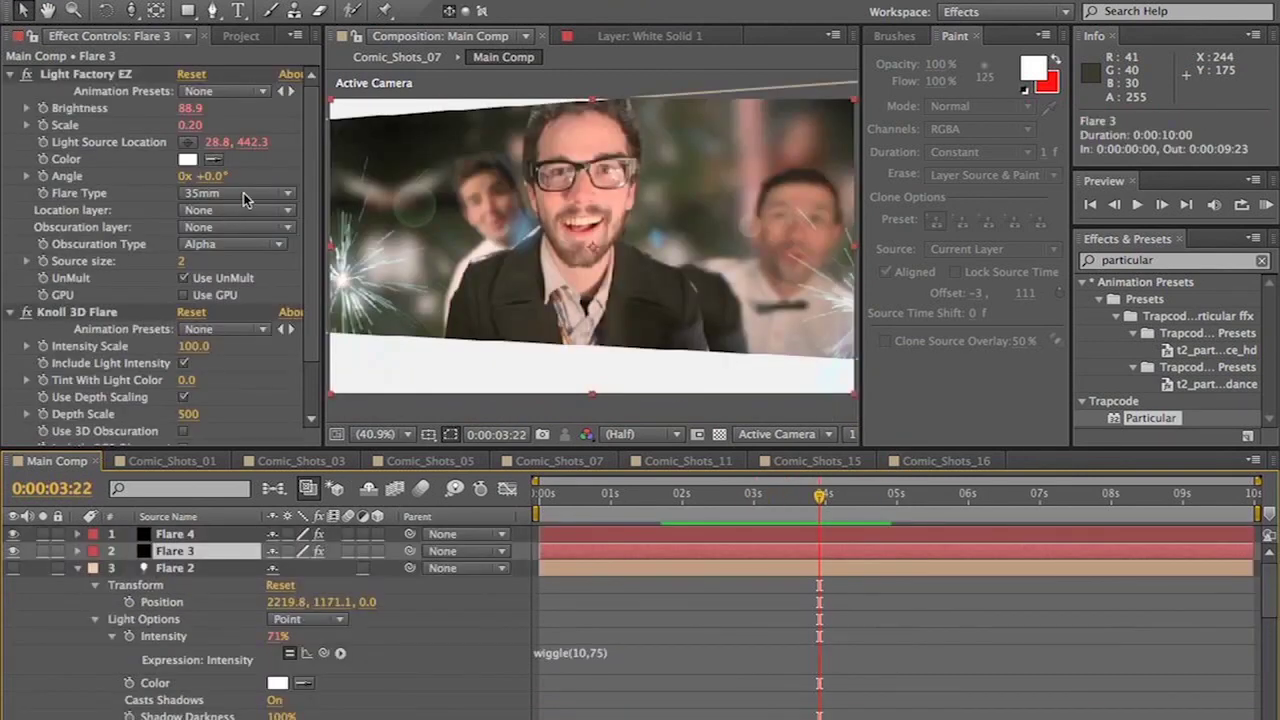
pyautogui.click(243, 193)
pyautogui.click(255, 236)
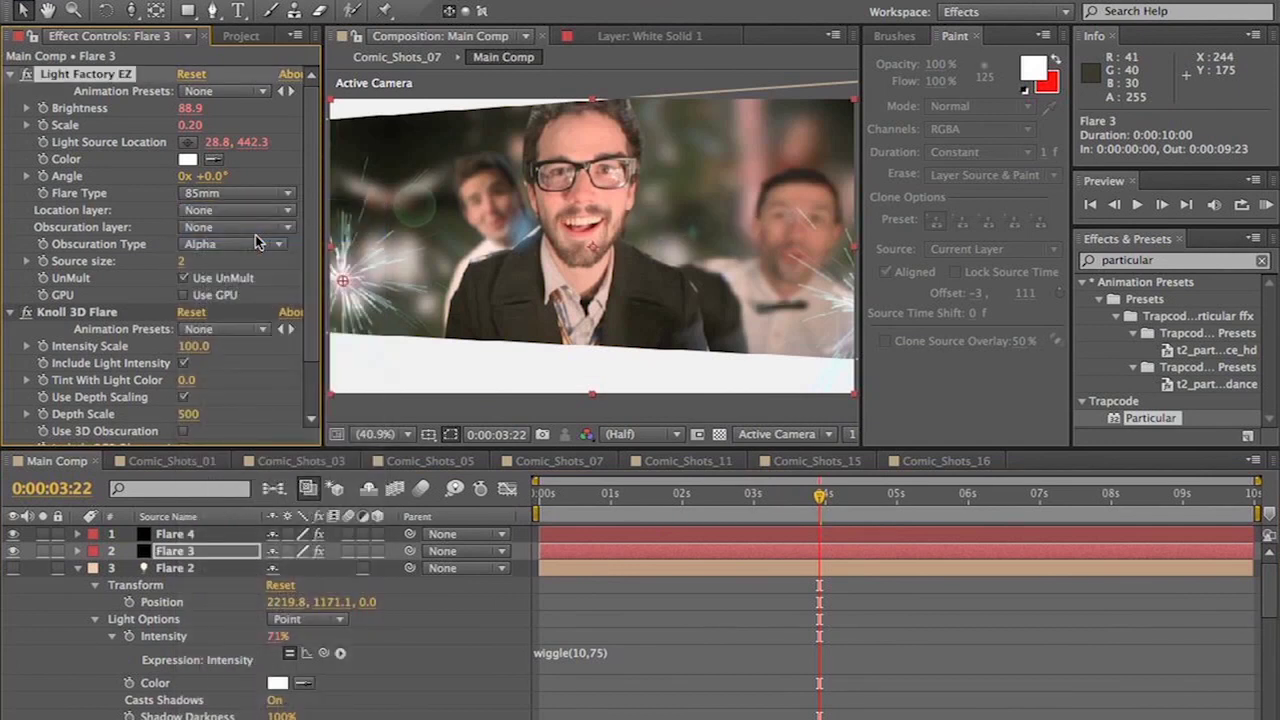
pyautogui.click(242, 194)
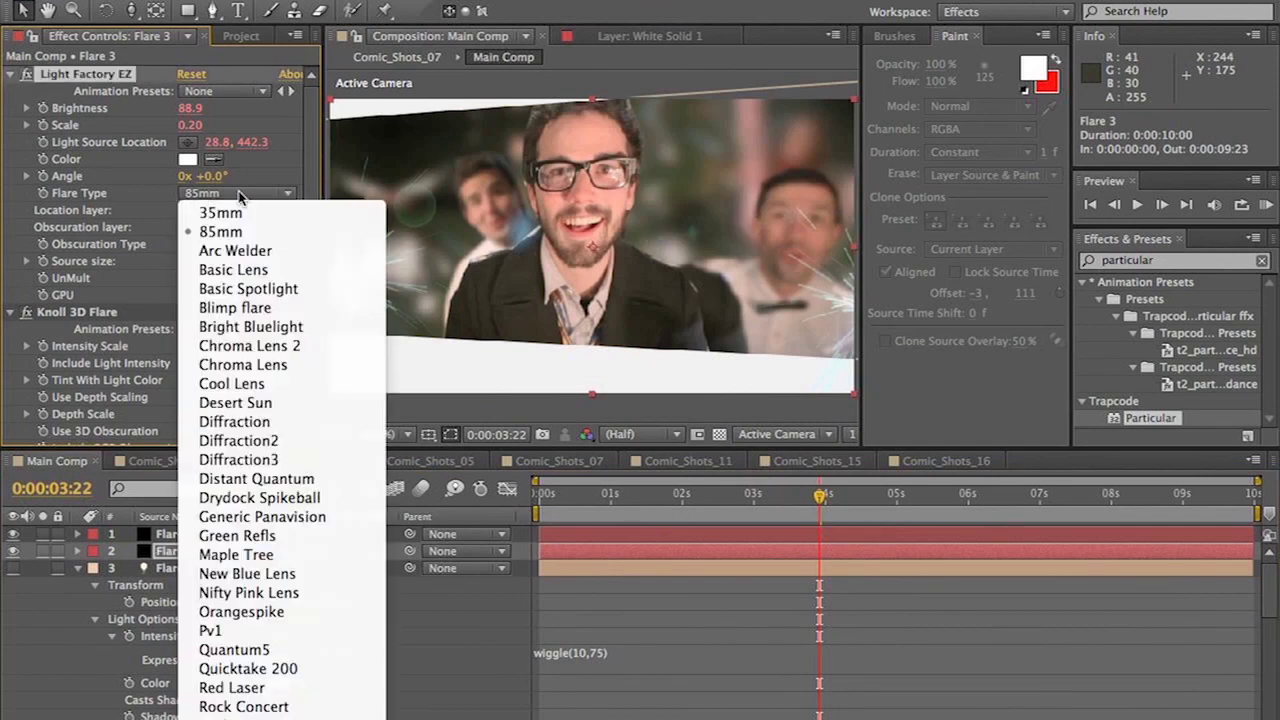
pyautogui.click(280, 531)
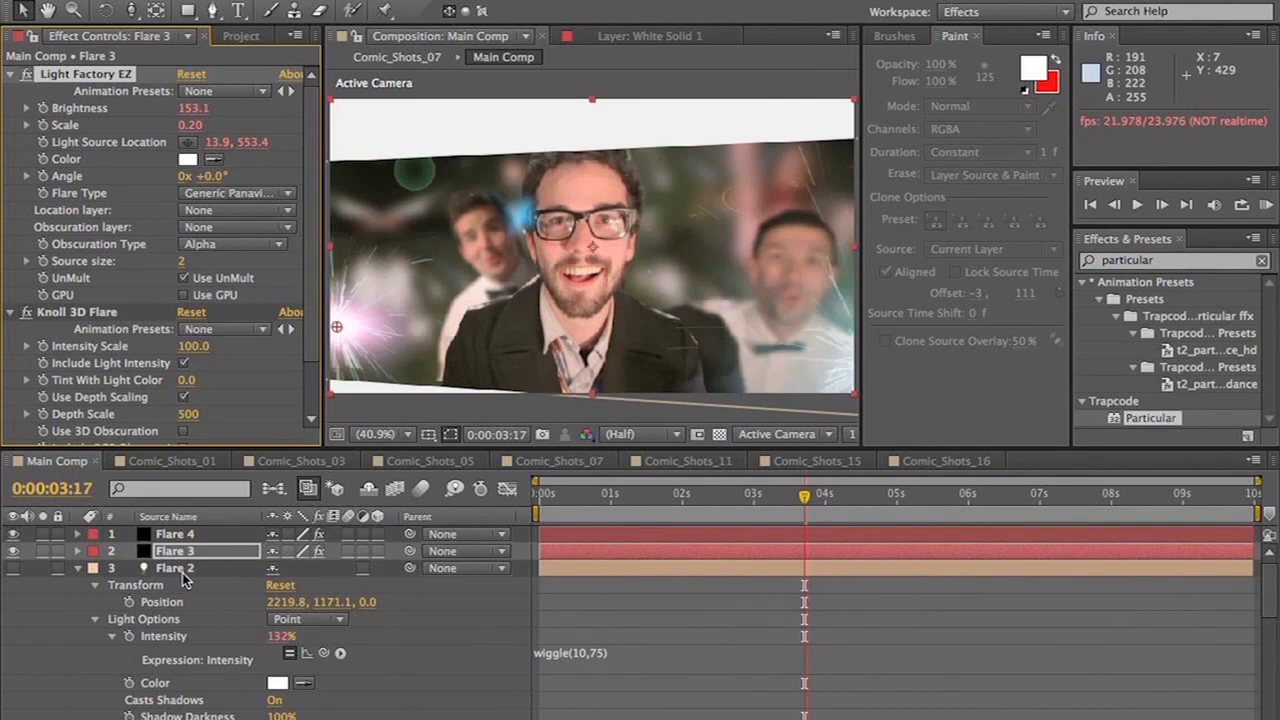
# - Set the Light Factory EZ flare type on the Flare 4 layer to Generic Panavision as well and preview it
pyautogui.click(185, 536)
pyautogui.click(237, 193)
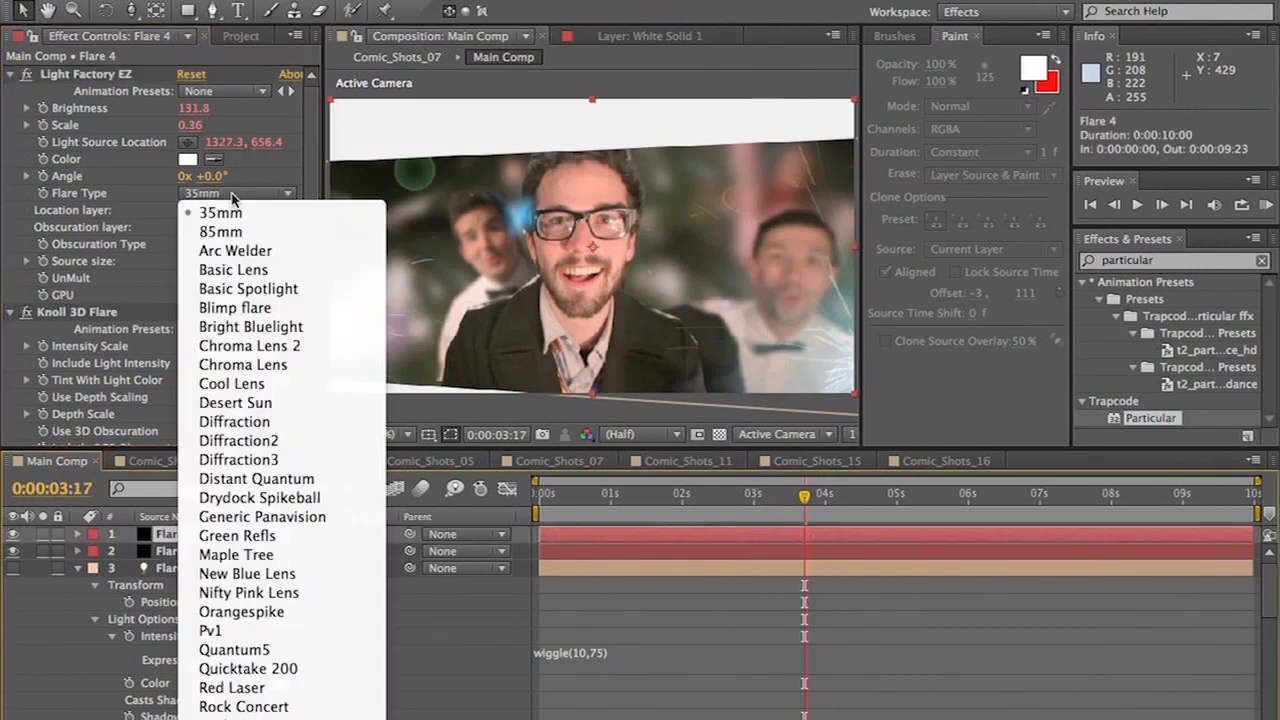
pyautogui.click(287, 517)
pyautogui.press('space')
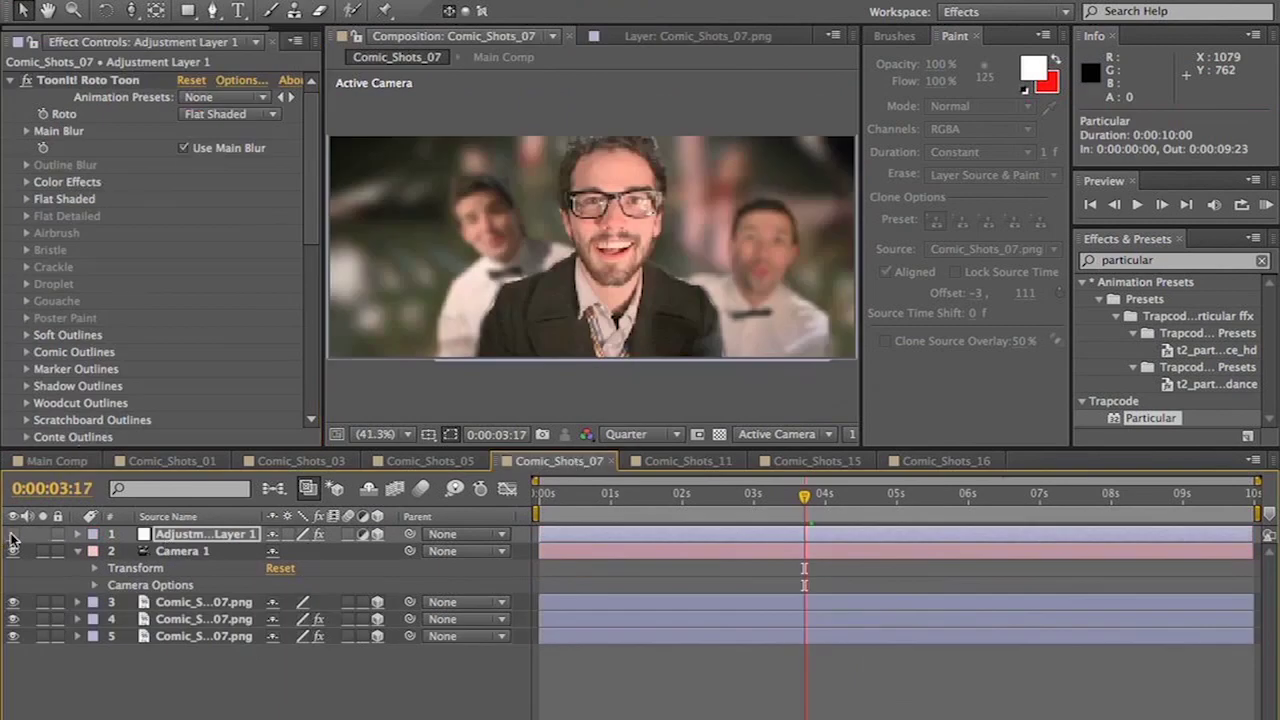
# - Turn the Comic_Shots_07 adjustment layer back on and copy its Hue/Saturation effect
pyautogui.click(13, 536)
pyautogui.scroll(-10, 80, 200)
pyautogui.click(75, 127)
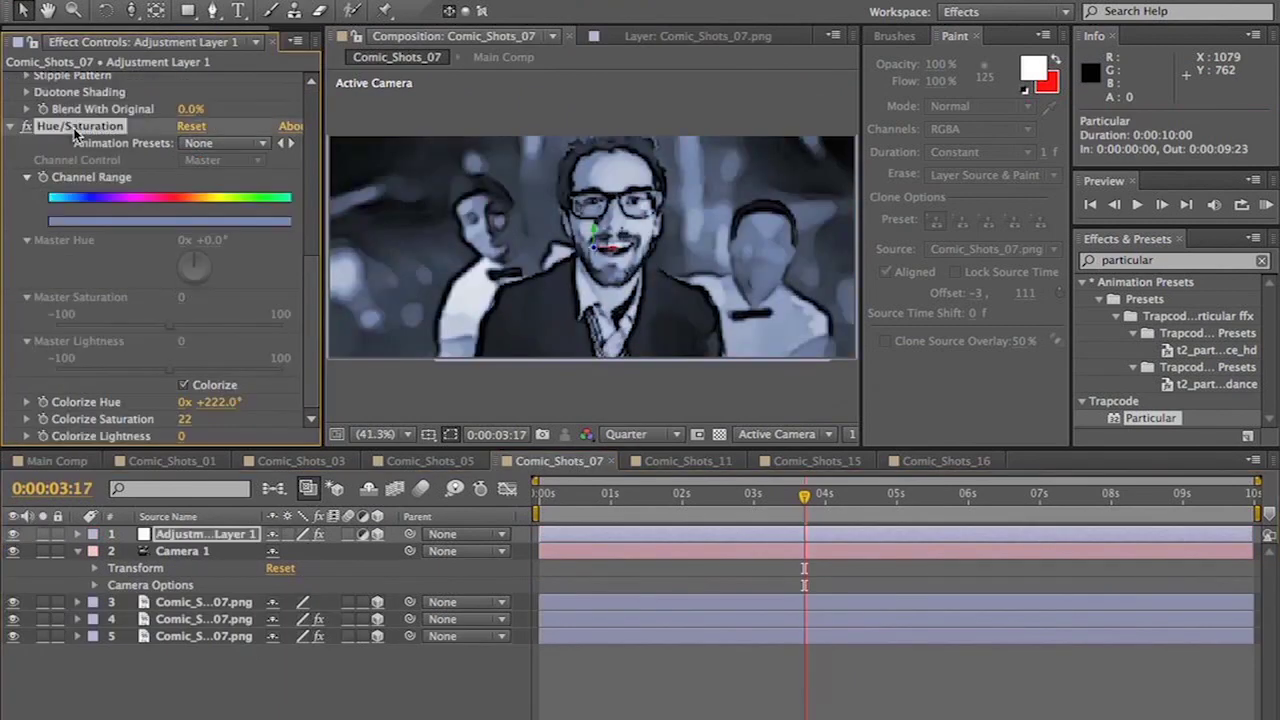
# - Paste the copied Hue/Saturation effect onto both Particular layers in Main Comp
pyautogui.click(57, 461)
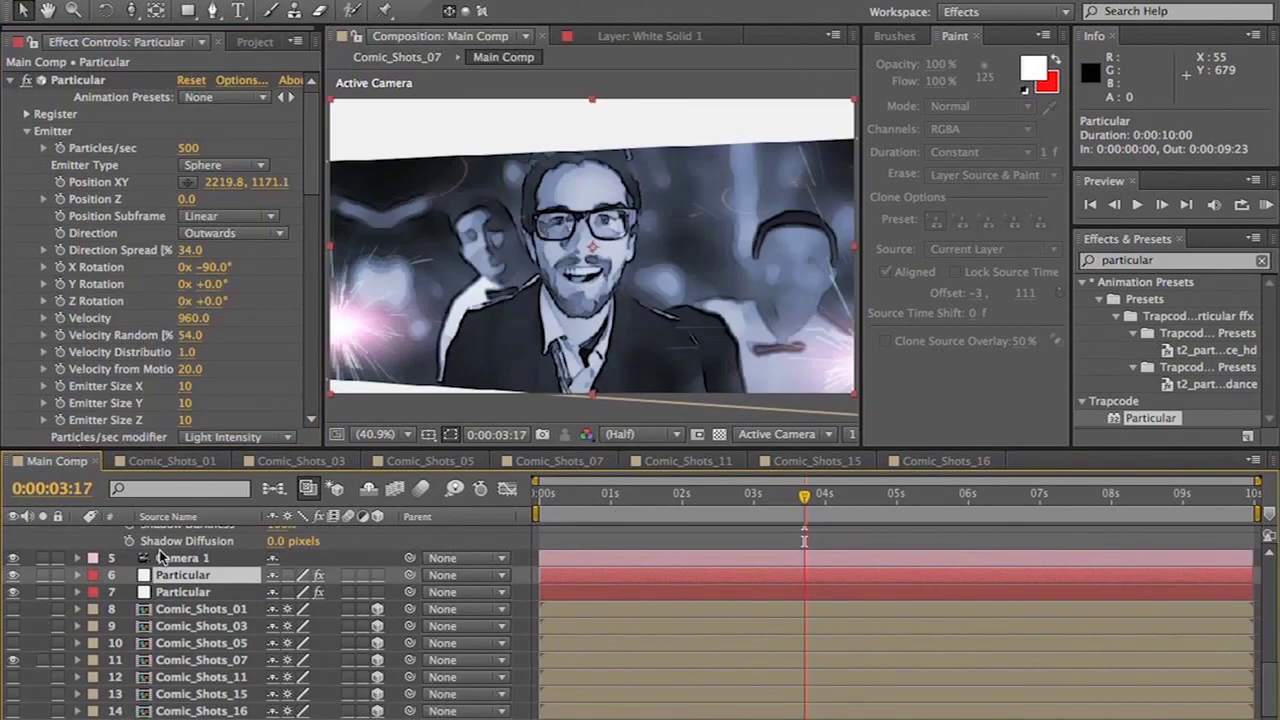
pyautogui.hotkey('ctrl', 'v')
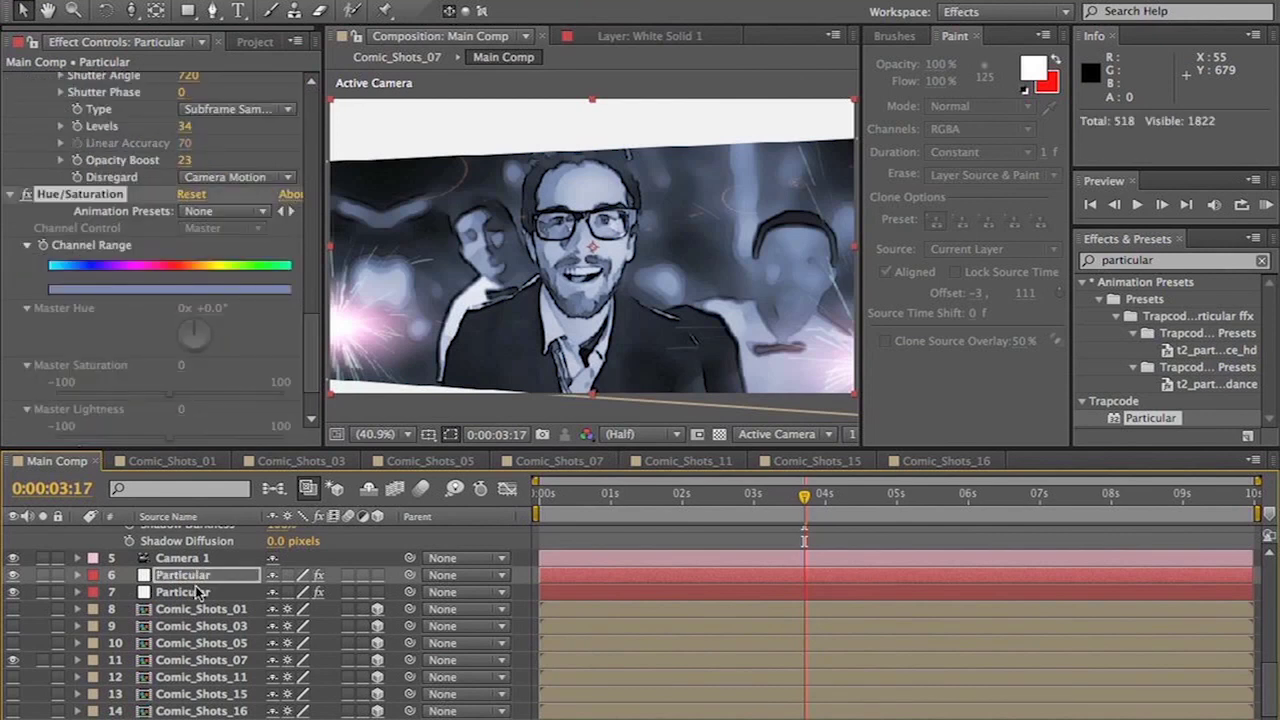
pyautogui.click(198, 592)
pyautogui.hotkey('ctrl', 'v')
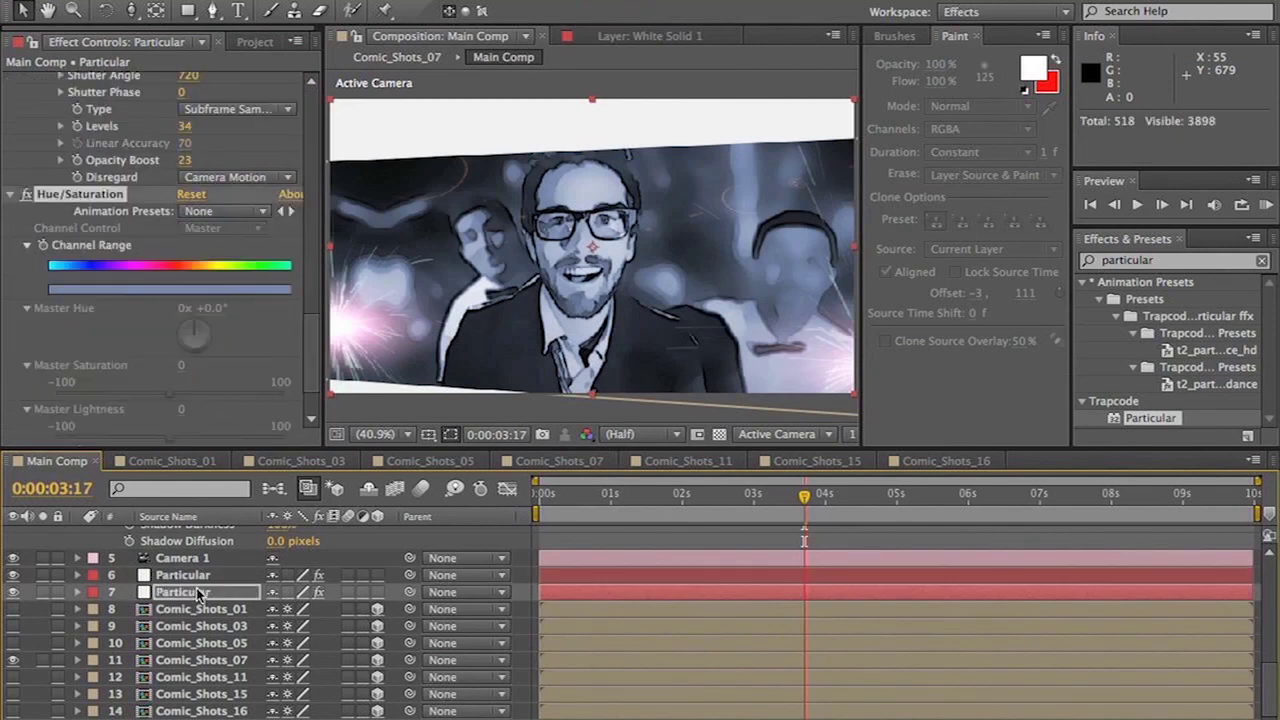
# - Paste the copied Hue/Saturation effect onto the Flare 3 and Flare 4 layers
pyautogui.scroll(6, 198, 593)
pyautogui.click(184, 555)
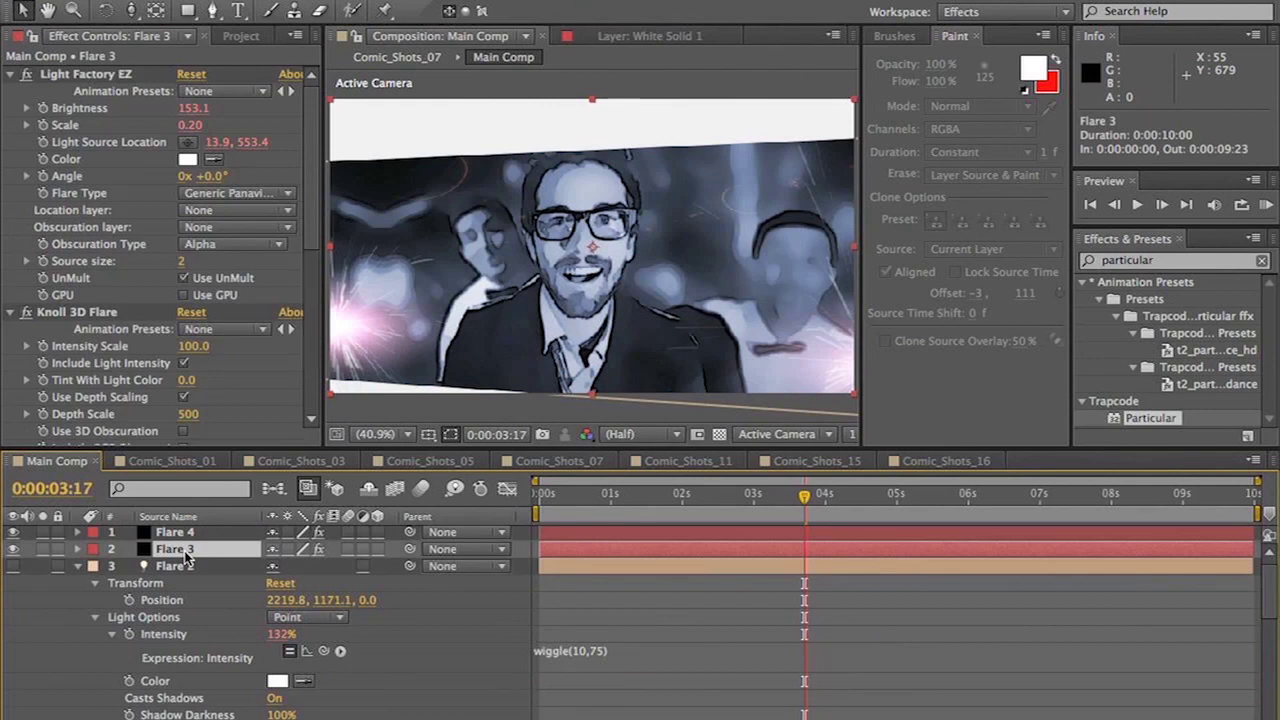
pyautogui.hotkey('ctrl', 'v')
pyautogui.click(177, 533)
pyautogui.hotkey('ctrl', 'v')
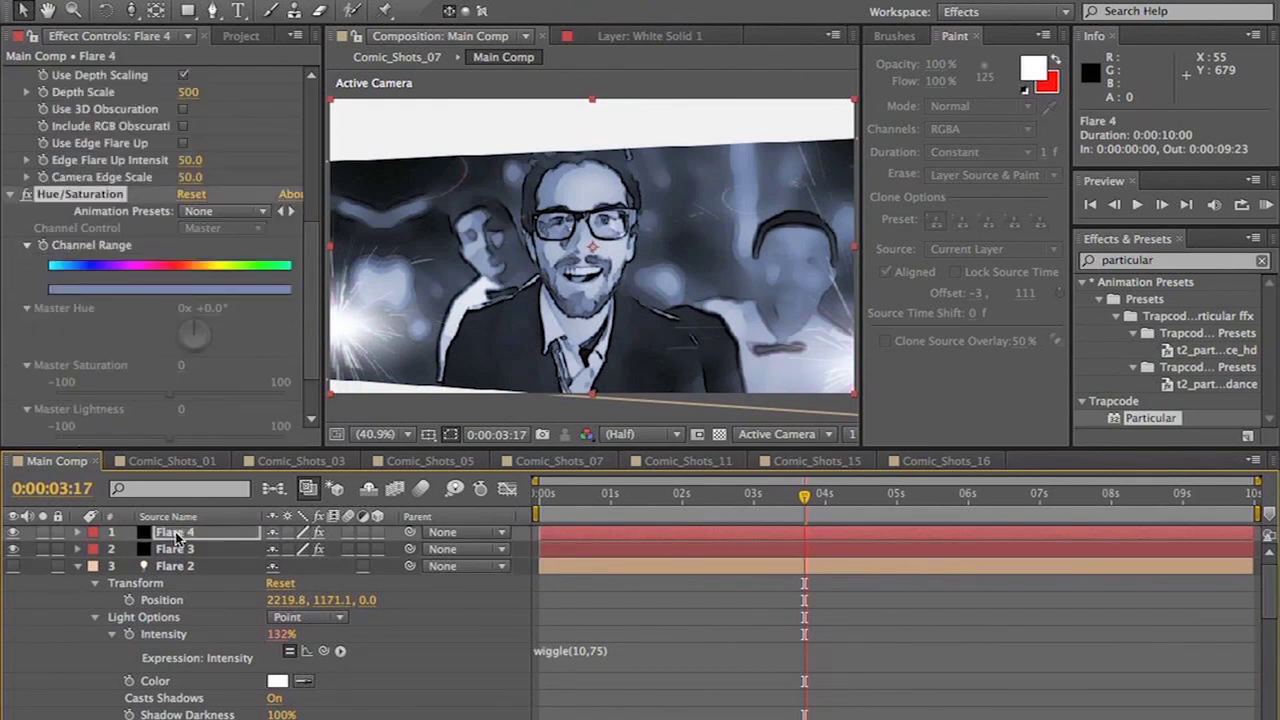
# - Show all the comic shot layers in Main Comp, preview the camera move around 0:00:07:05, and return to 0:00:00:00
pyautogui.click(490, 663)
pyautogui.press('space')
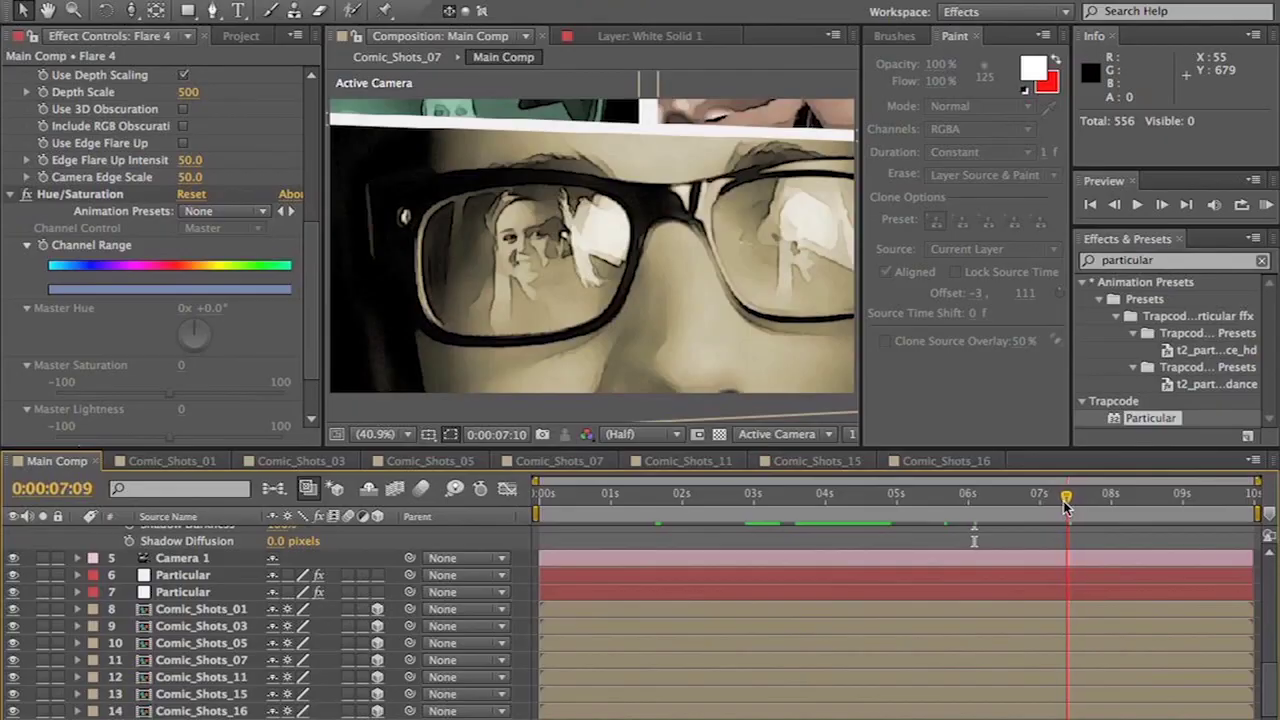
pyautogui.moveTo(1066, 507); pyautogui.dragTo(1054, 507)
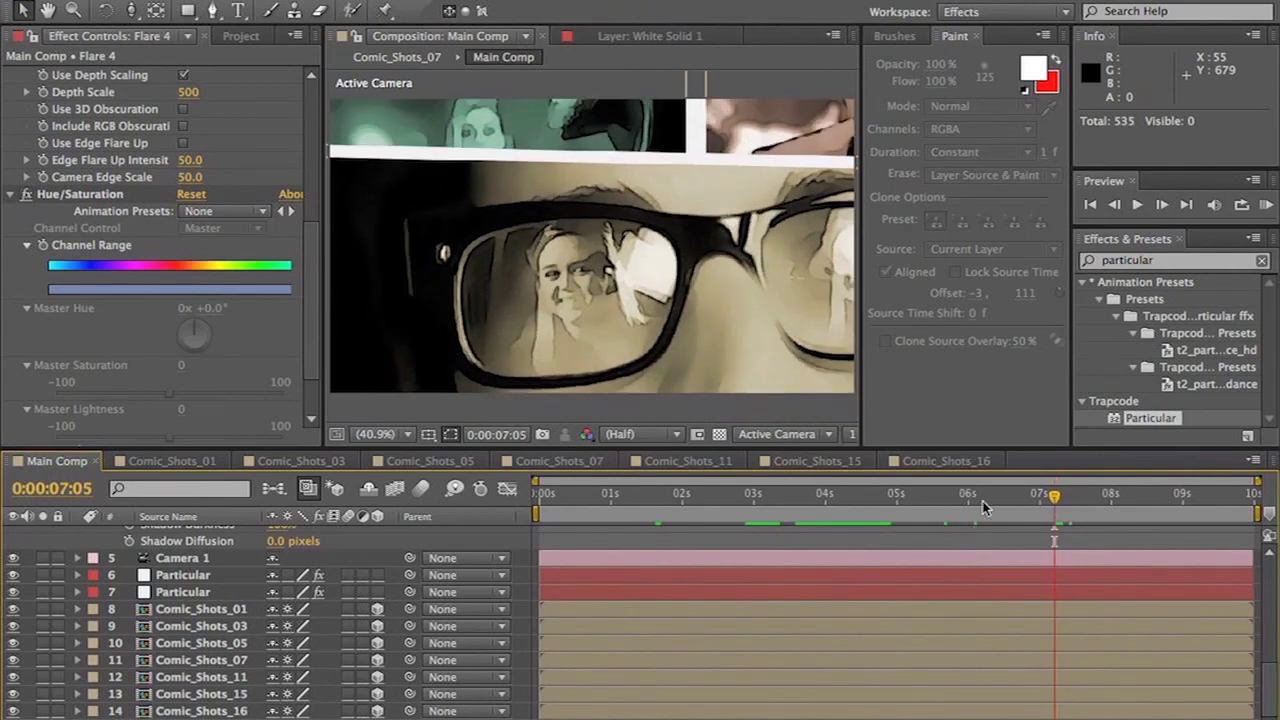
pyautogui.click(576, 507)
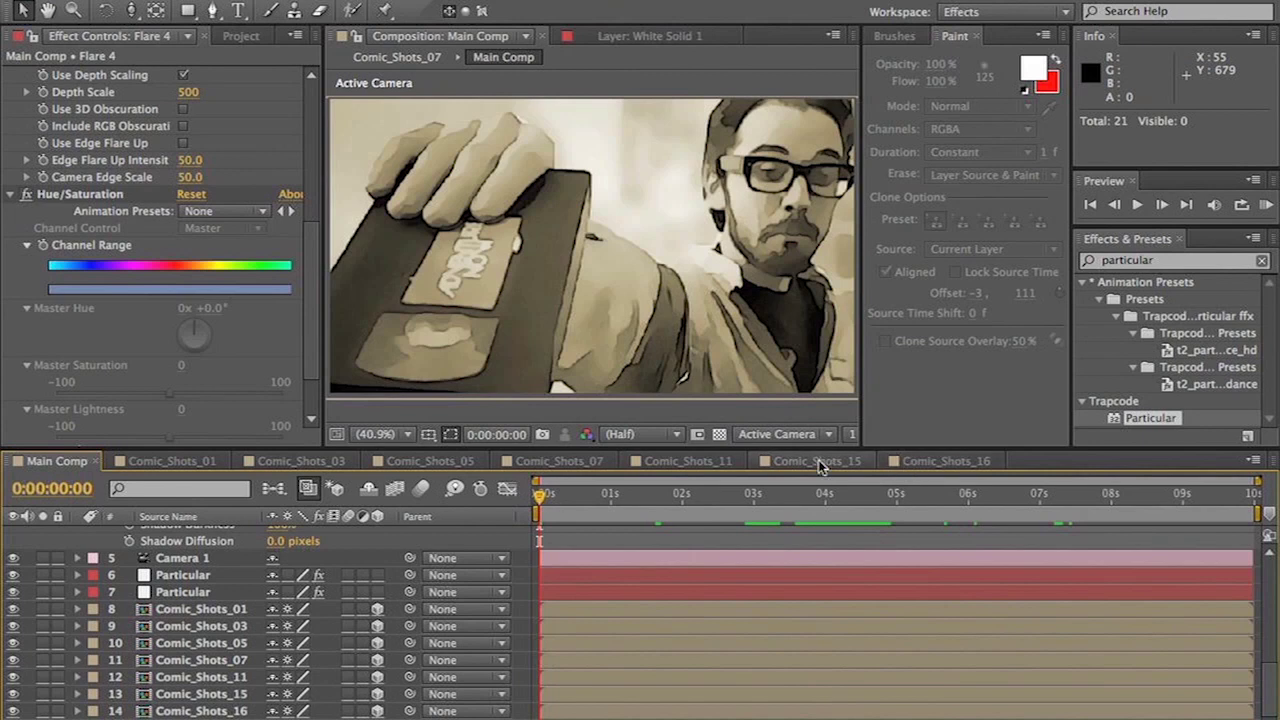
# - Hide the adjustment layer in Comic_Shots_15 and open the masked face-and-glasses image, layer 4, for painting
pyautogui.click(818, 461)
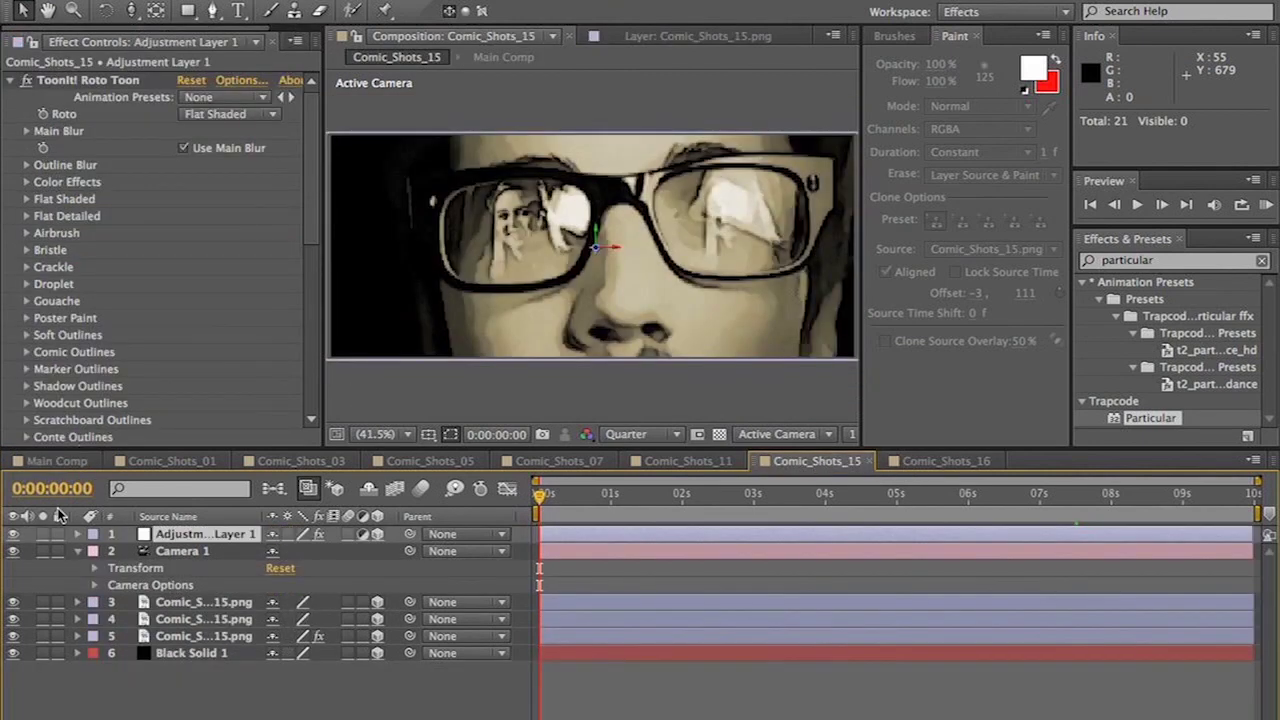
pyautogui.click(13, 535)
pyautogui.click(205, 603)
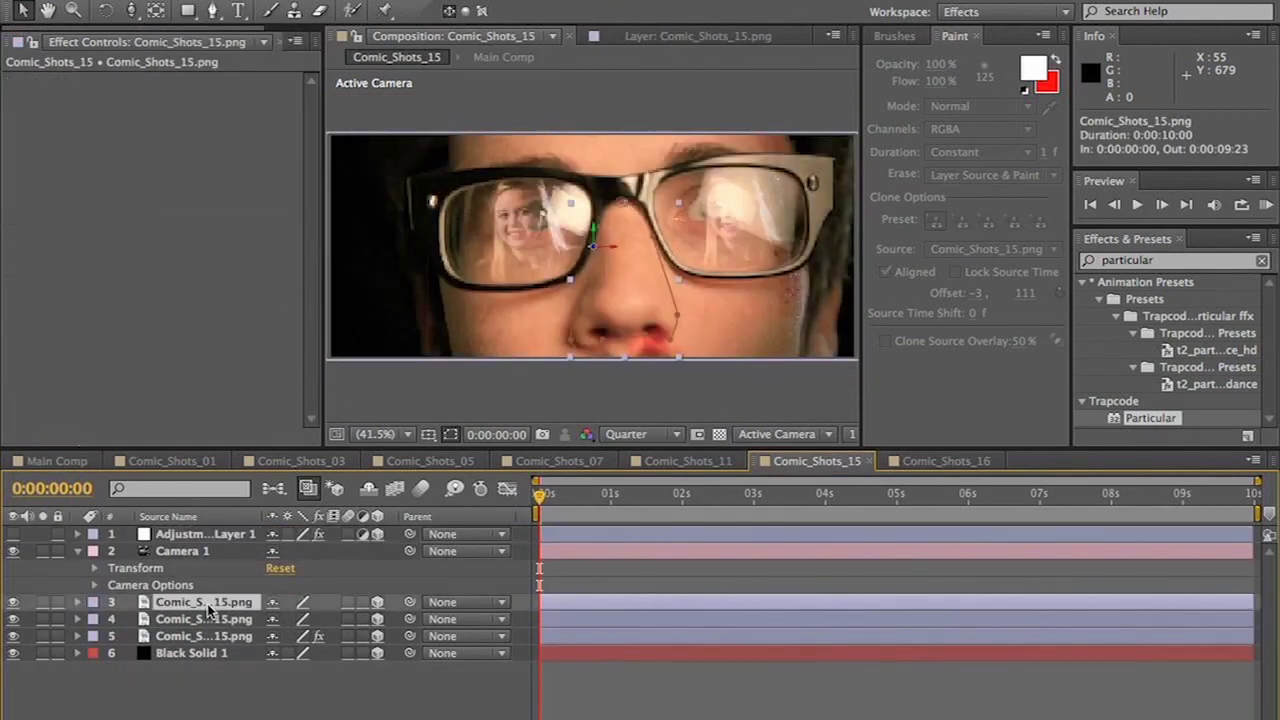
pyautogui.doubleClick(183, 624)
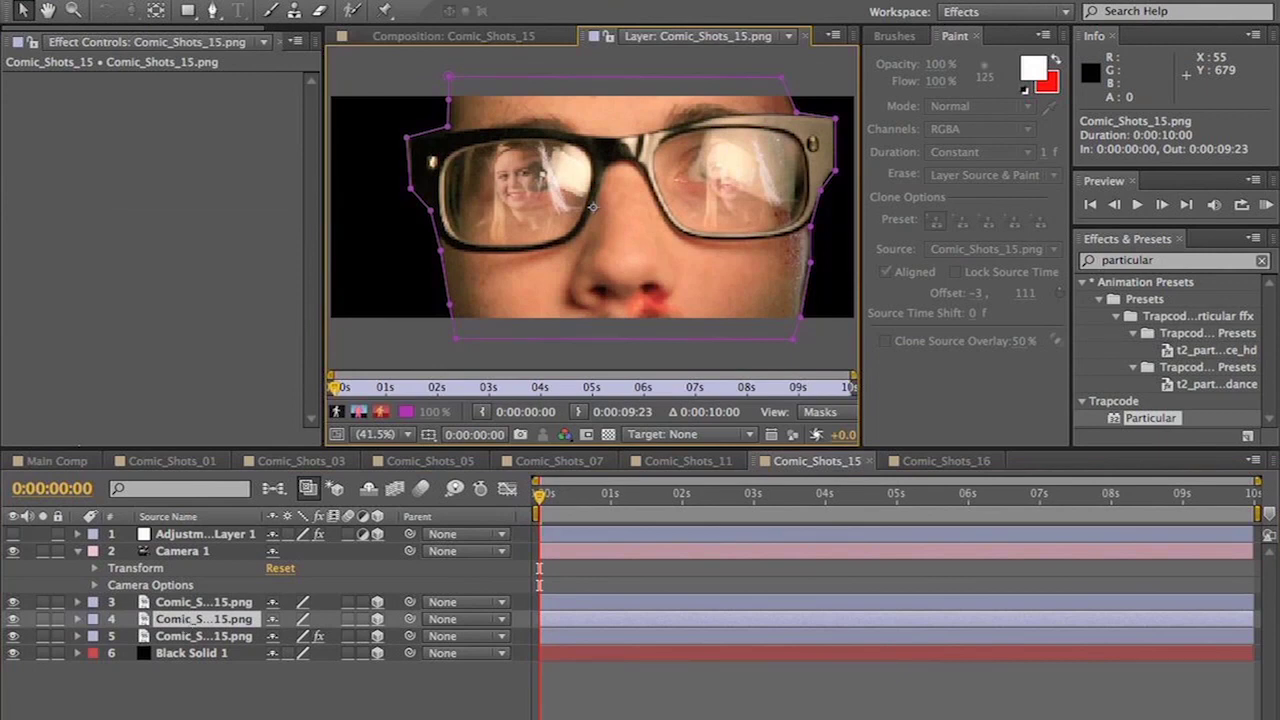
# - Paint over both lenses of the glasses with a black brush in Darken mode at 100% opacity
pyautogui.click(268, 12)
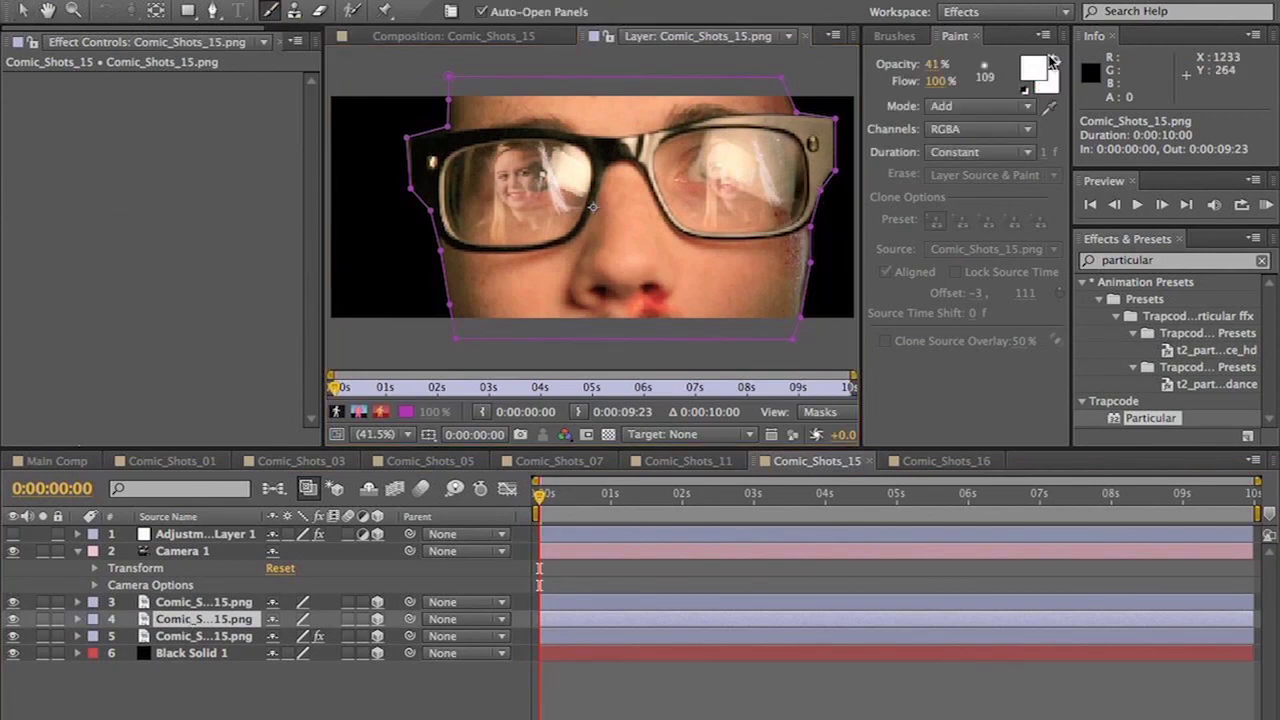
pyautogui.click(1022, 70)
pyautogui.click(46, 718)
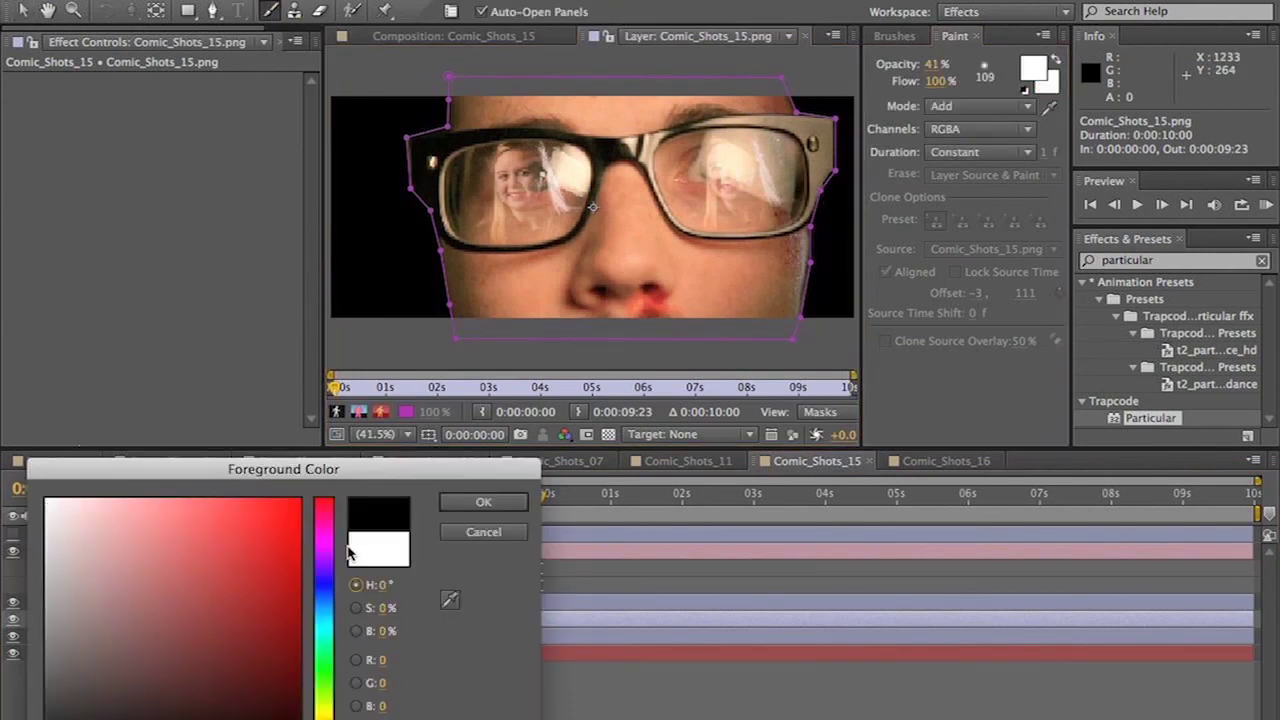
pyautogui.click(484, 501)
pyautogui.click(978, 105)
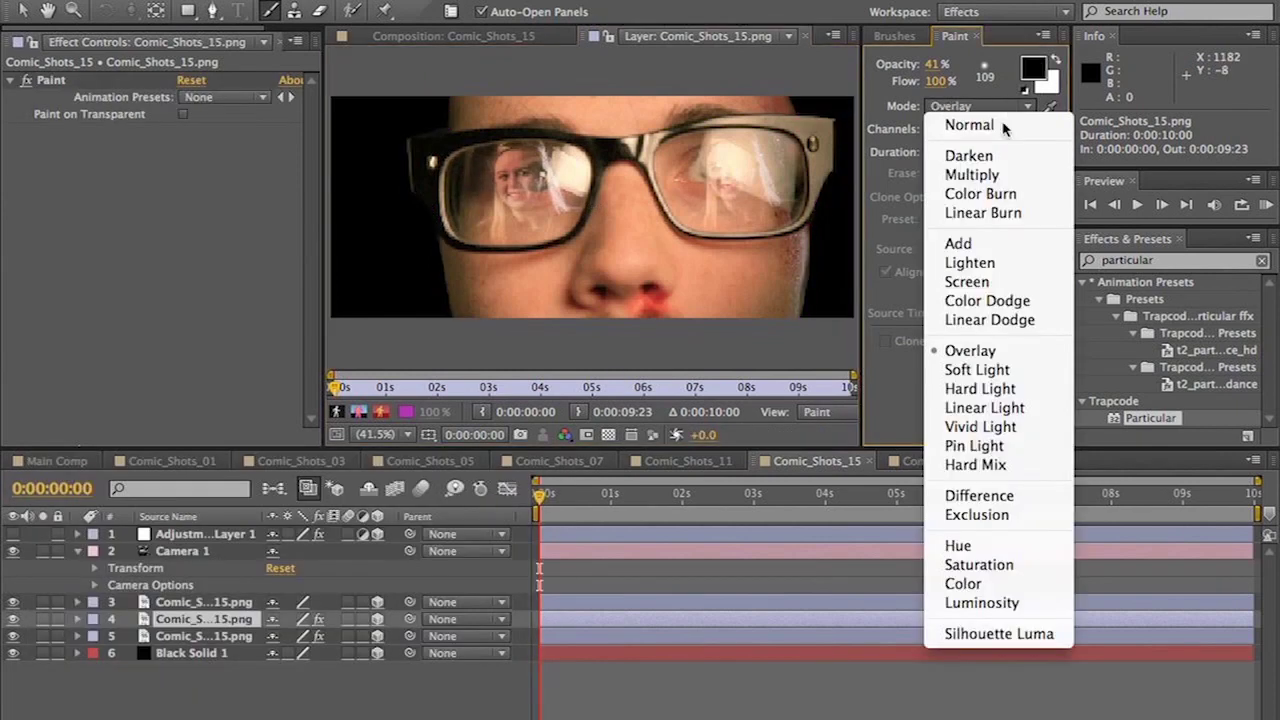
pyautogui.click(990, 156)
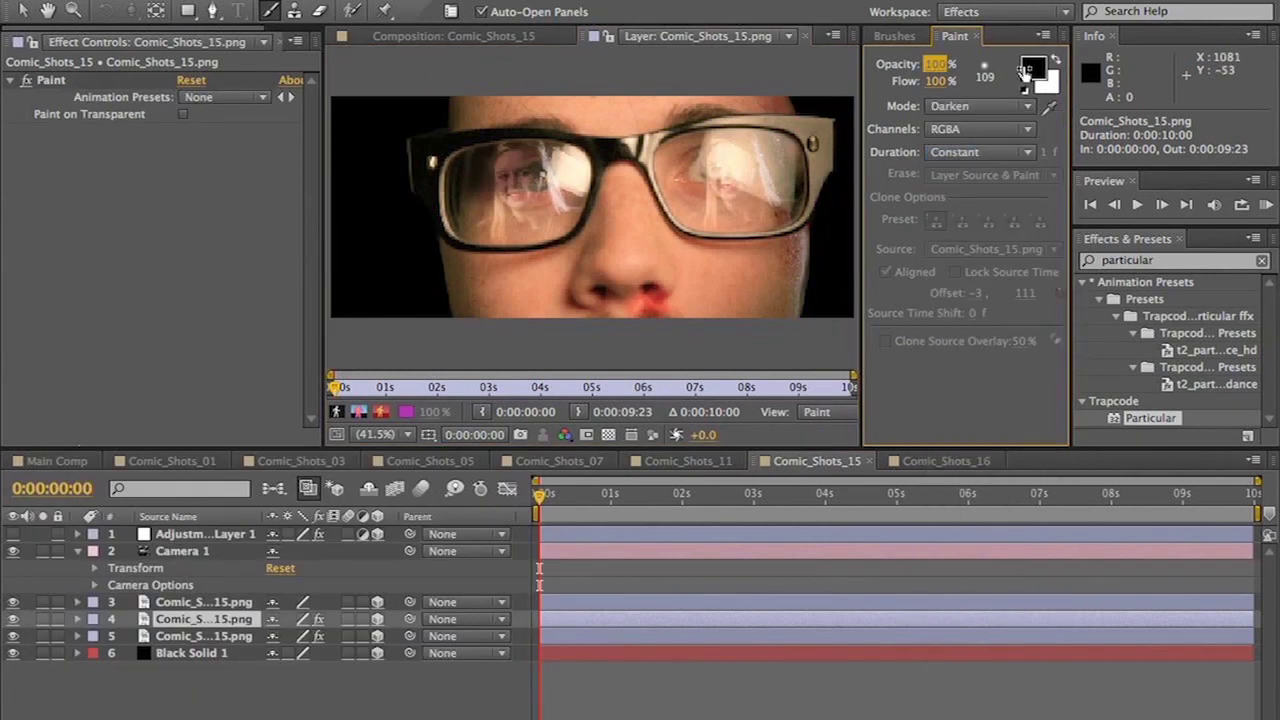
pyautogui.moveTo(526, 151)
pyautogui.mouseDown()
pyautogui.moveTo(494, 161)
pyautogui.moveTo(576, 166)
pyautogui.moveTo(568, 195)
pyautogui.moveTo(566, 158)
pyautogui.moveTo(554, 222)
pyautogui.moveTo(470, 225)
pyautogui.moveTo(459, 207)
pyautogui.moveTo(477, 181)
pyautogui.moveTo(556, 177)
pyautogui.moveTo(490, 210)
pyautogui.moveTo(544, 209)
pyautogui.moveTo(507, 223)
pyautogui.moveTo(563, 215)
pyautogui.moveTo(500, 156)
pyautogui.mouseUp()
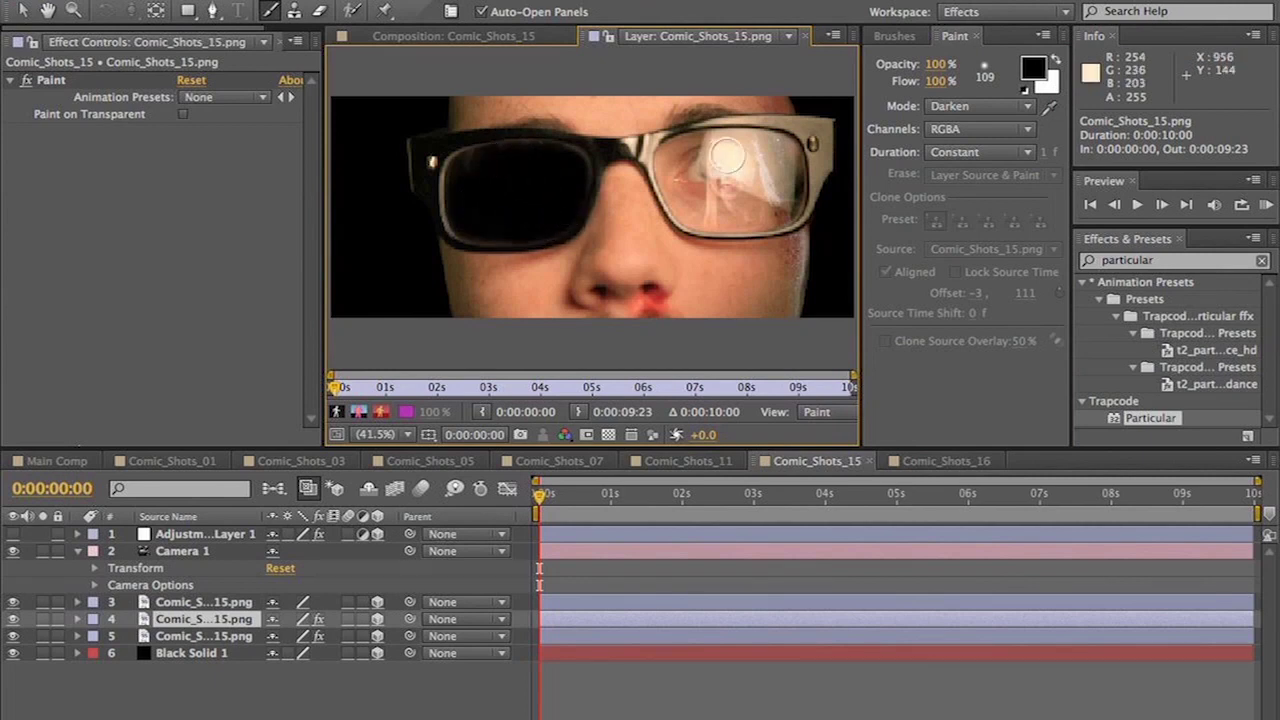
pyautogui.moveTo(671, 153)
pyautogui.mouseDown()
pyautogui.moveTo(784, 150)
pyautogui.moveTo(788, 205)
pyautogui.moveTo(748, 214)
pyautogui.moveTo(690, 217)
pyautogui.moveTo(667, 164)
pyautogui.moveTo(762, 170)
pyautogui.moveTo(692, 194)
pyautogui.moveTo(777, 181)
pyautogui.moveTo(744, 157)
pyautogui.moveTo(769, 184)
pyautogui.moveTo(701, 193)
pyautogui.mouseUp()
# - Paint a diagonal reflection streak across the left lens with a near-white brush in Add mode
pyautogui.click(1035, 68)
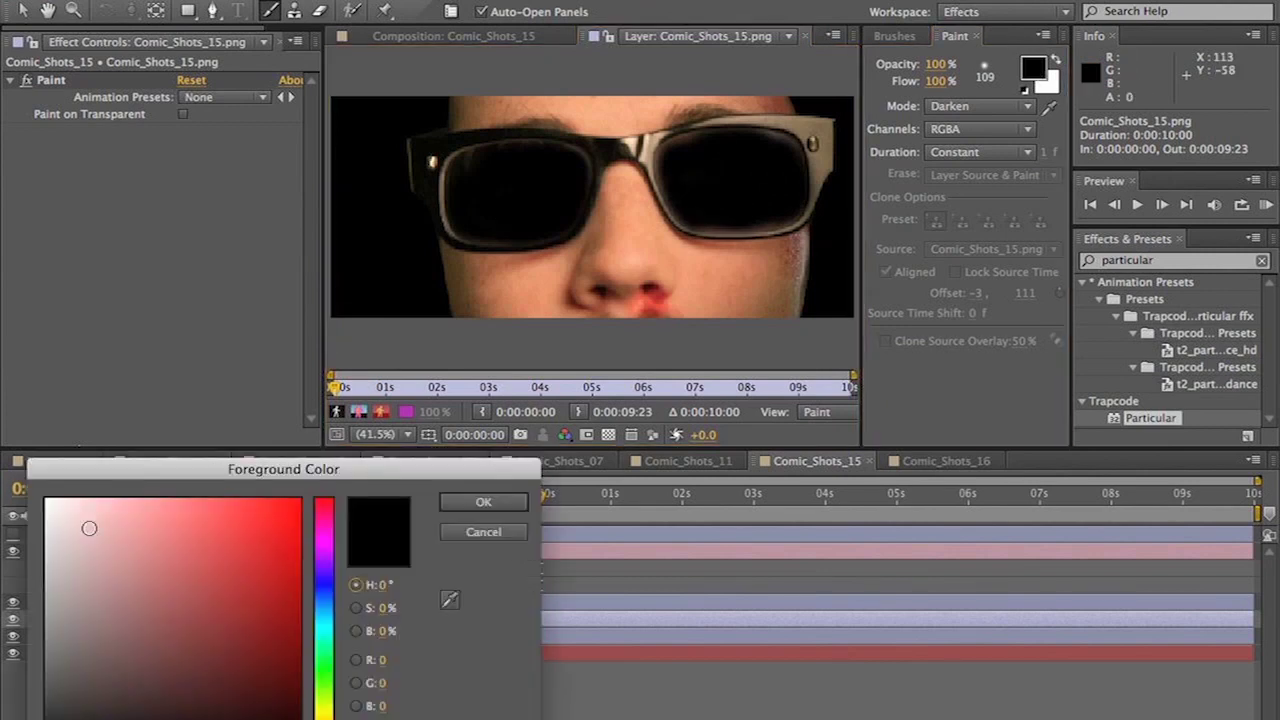
pyautogui.moveTo(63, 547); pyautogui.dragTo(5, 530)
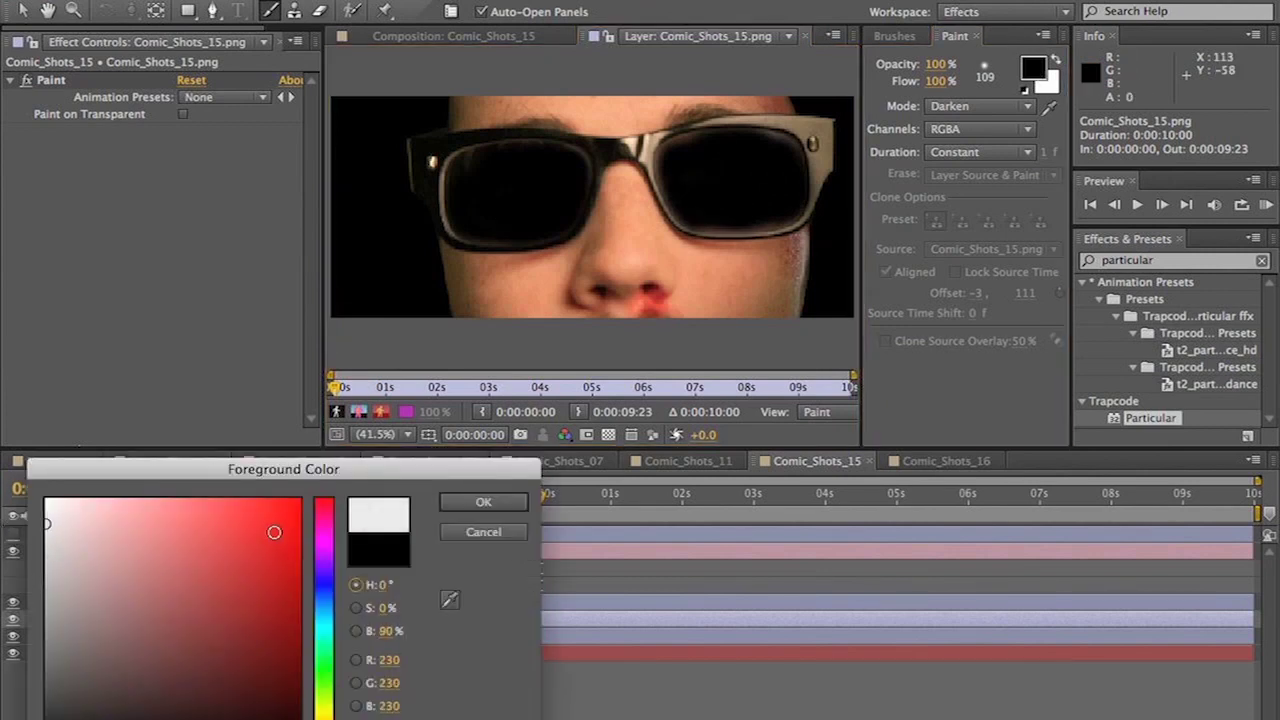
pyautogui.click(465, 502)
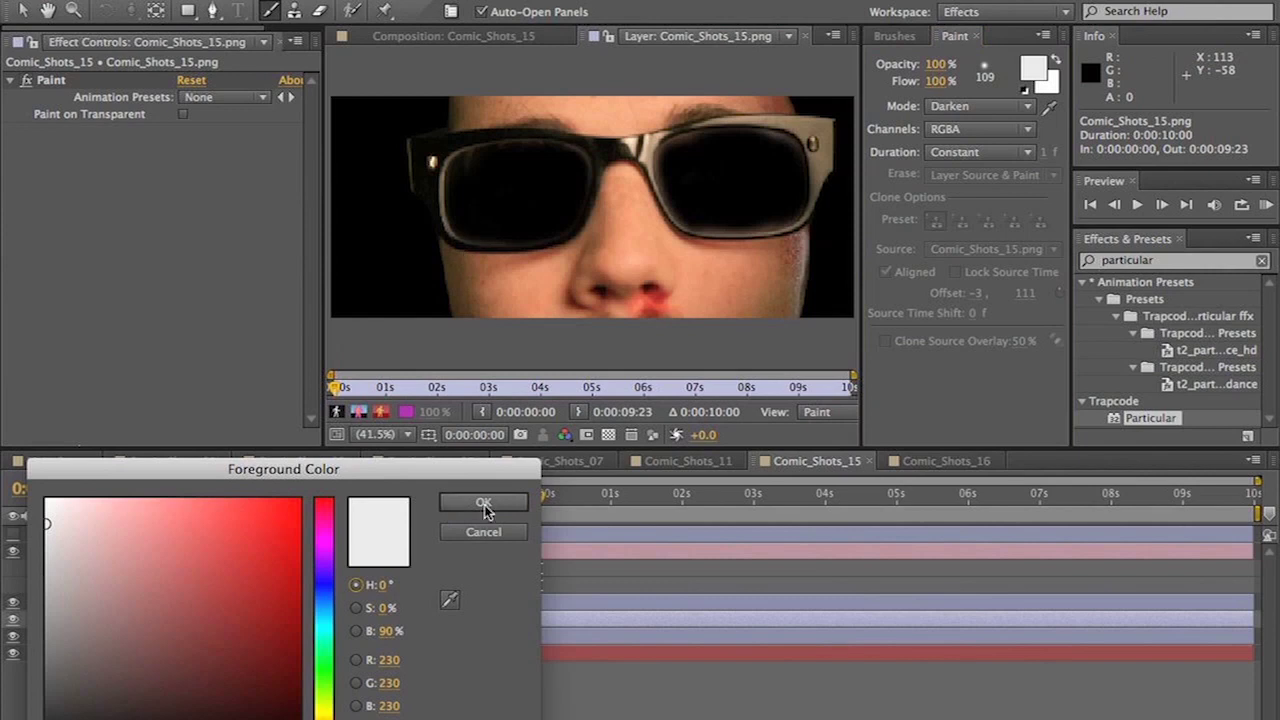
pyautogui.click(1012, 106)
pyautogui.click(1010, 243)
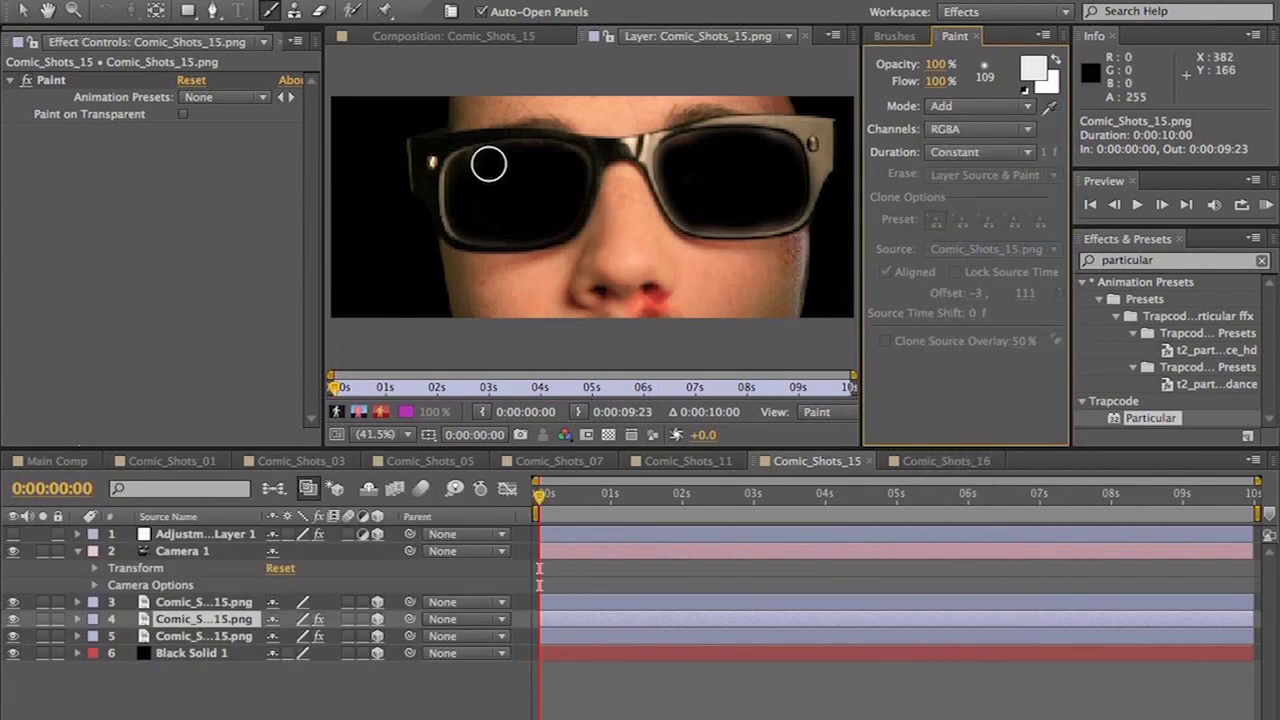
pyautogui.moveTo(545, 160)
pyautogui.mouseDown()
pyautogui.moveTo(528, 163)
pyautogui.moveTo(480, 235)
pyautogui.moveTo(510, 228)
pyautogui.moveTo(545, 167)
pyautogui.mouseUp()
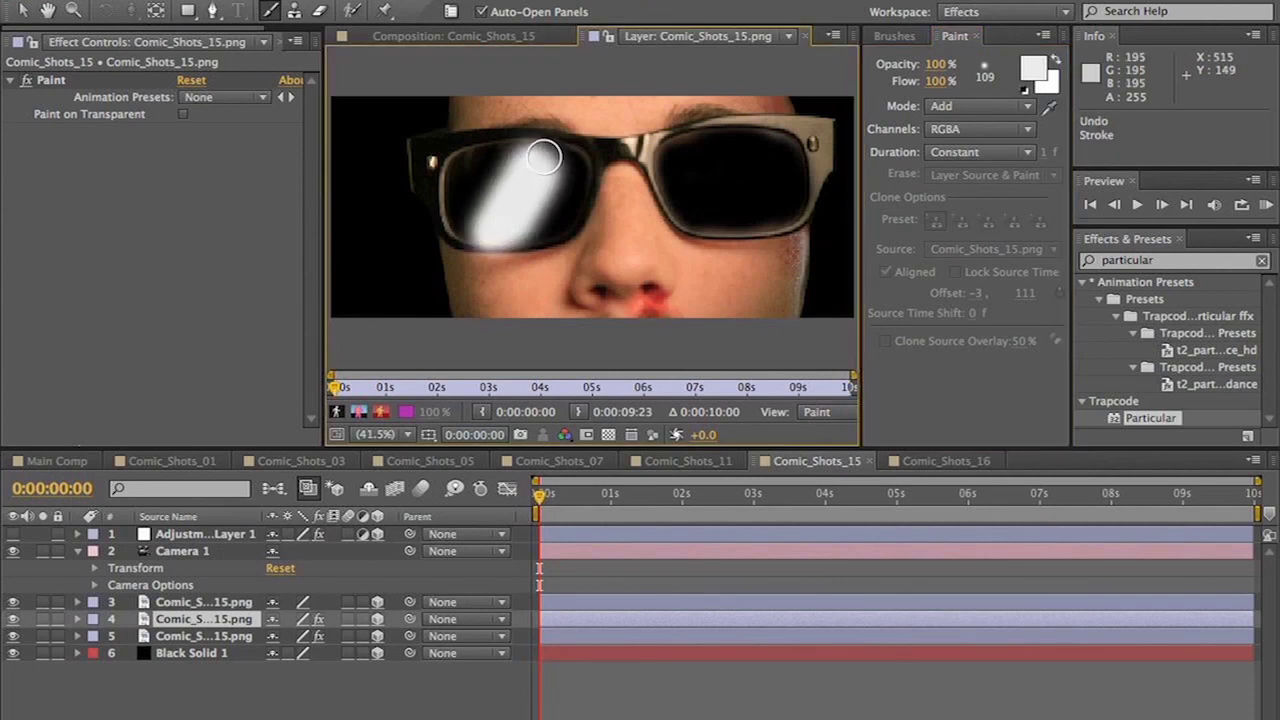
# - Paint a matching diagonal reflection streak across the right lens with the near-white brush in Add mode
pyautogui.click(743, 142)
pyautogui.moveTo(743, 142)
pyautogui.mouseDown()
pyautogui.moveTo(709, 215)
pyautogui.moveTo(730, 212)
pyautogui.moveTo(764, 153)
pyautogui.mouseUp()
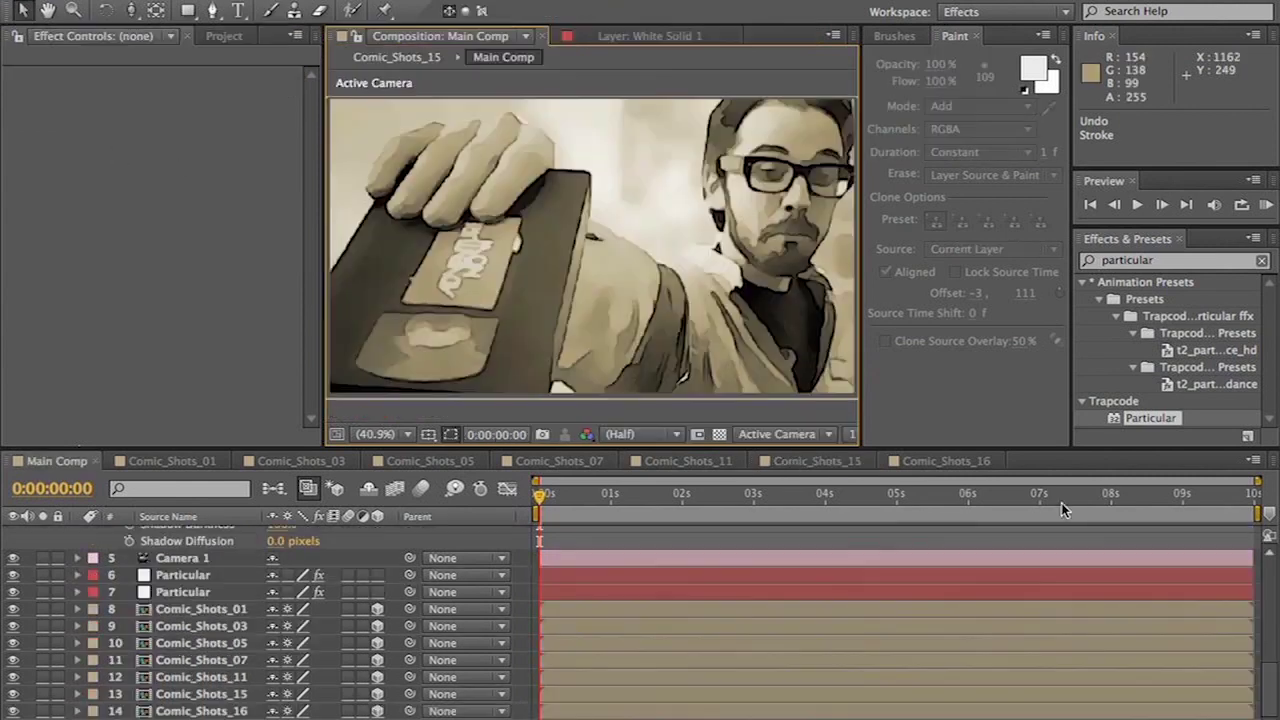
# - Move to 0:00:07:18 in Main Comp, and reveal and identify the Paint strokes of layer 4 in Comic_Shots_15
pyautogui.click(1054, 497)
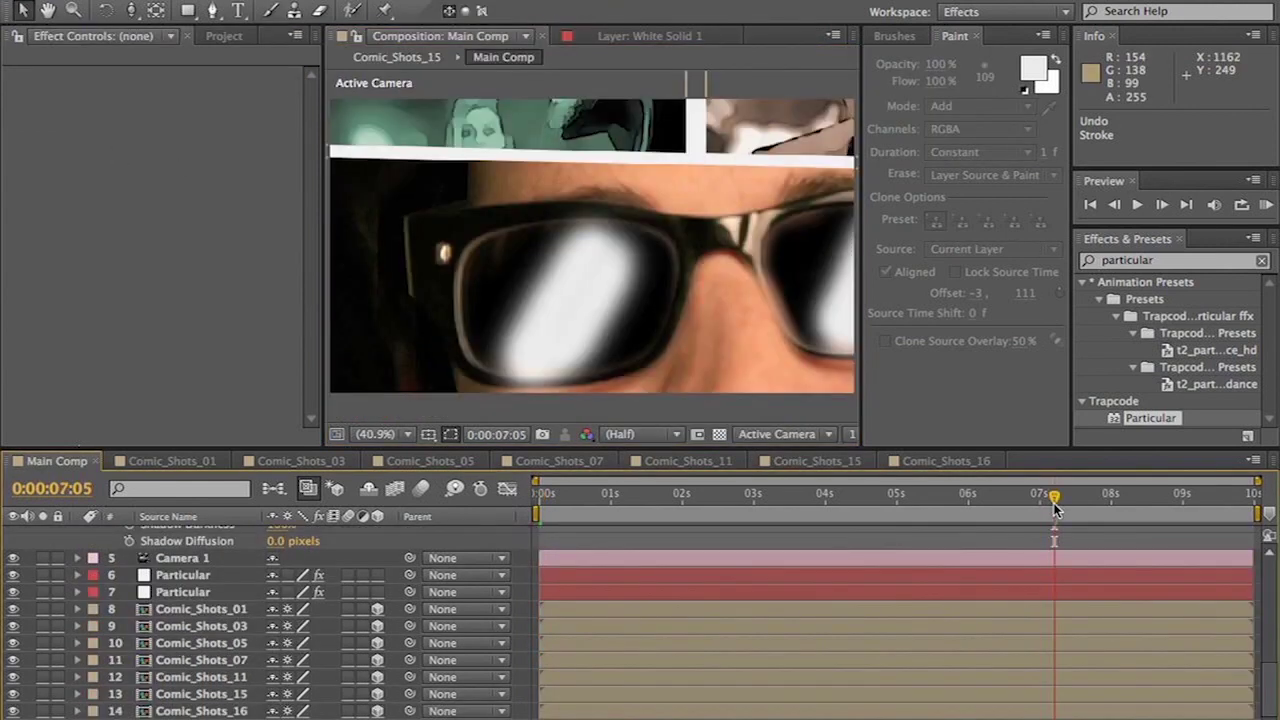
pyautogui.moveTo(1054, 497); pyautogui.dragTo(1093, 503)
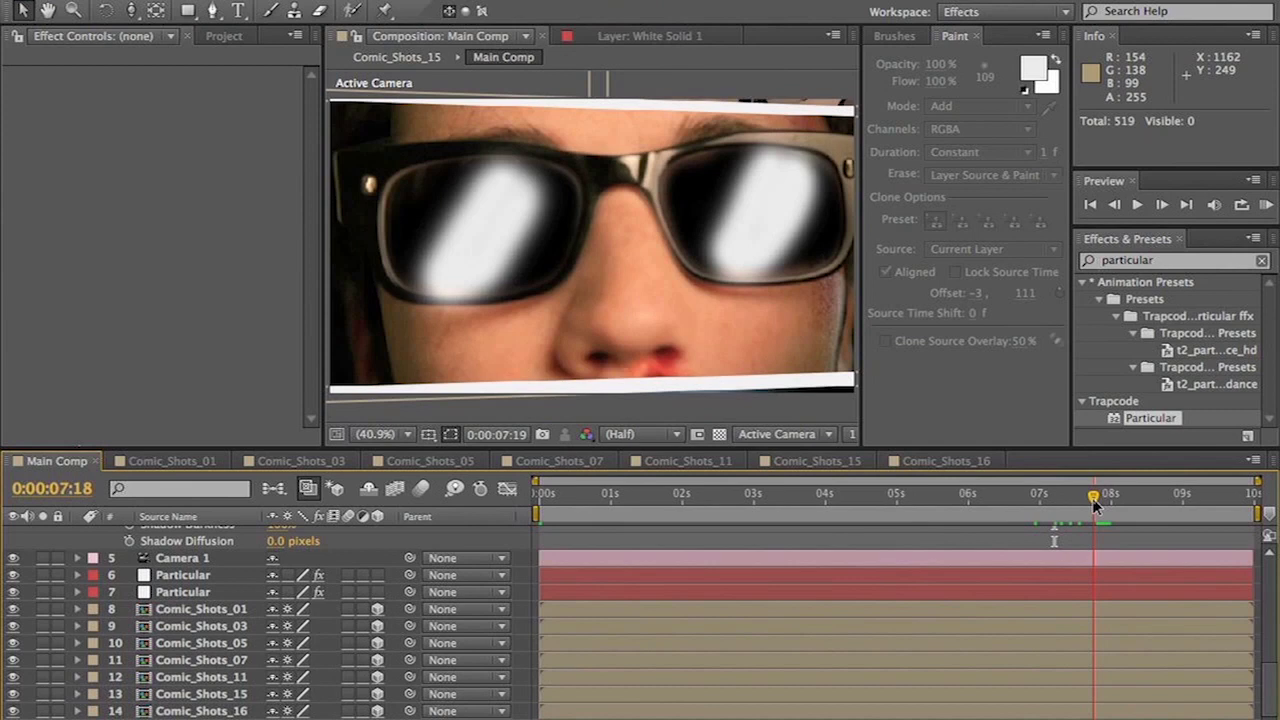
pyautogui.click(818, 461)
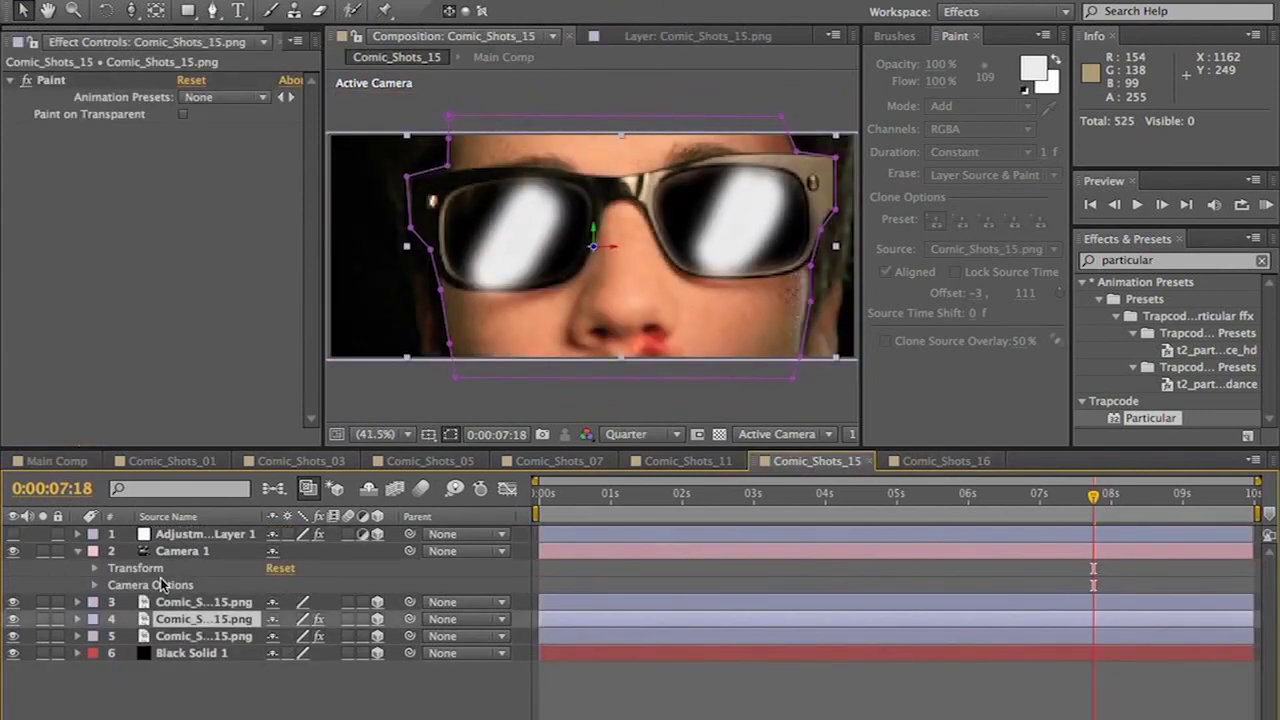
pyautogui.click(77, 619)
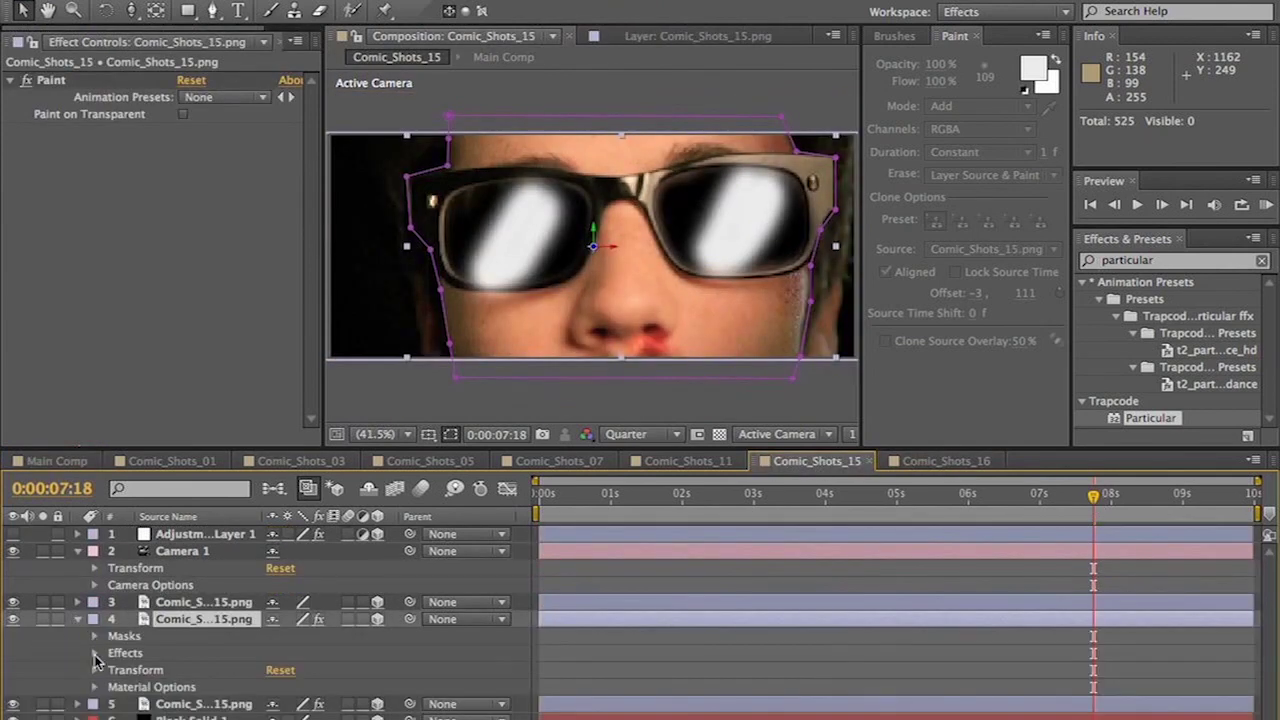
pyautogui.click(95, 653)
pyautogui.click(112, 671)
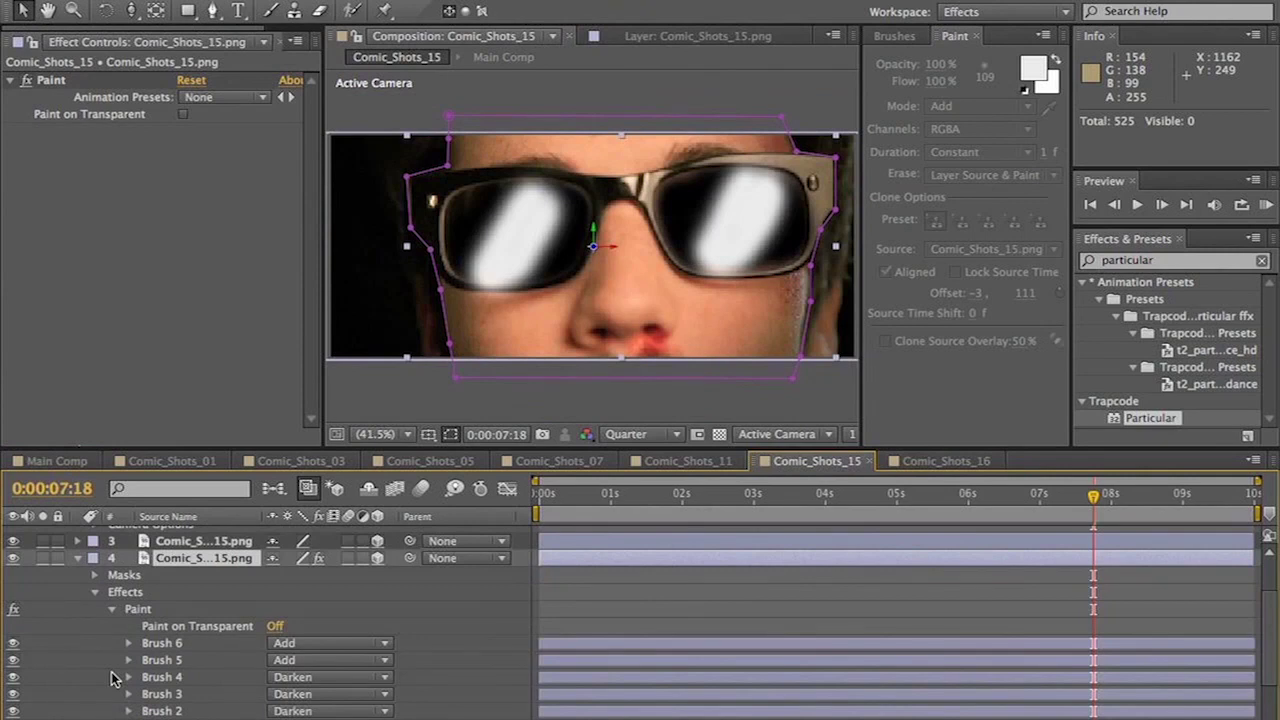
pyautogui.click(13, 643)
pyautogui.click(13, 643)
pyautogui.click(13, 660)
pyautogui.click(13, 660)
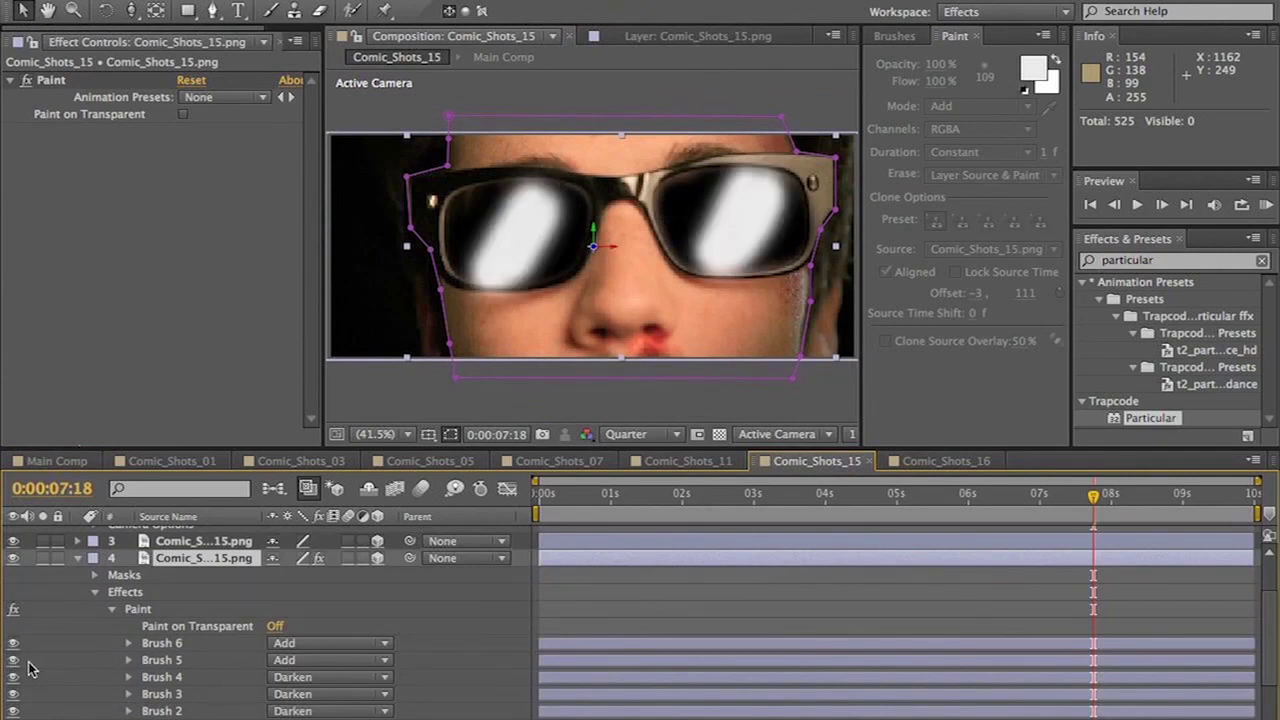
# - Start Position and Scale keyframes for Brush 5, the left lens's reflection stroke, at 0:00:07:18
pyautogui.click(128, 660)
pyautogui.click(145, 711)
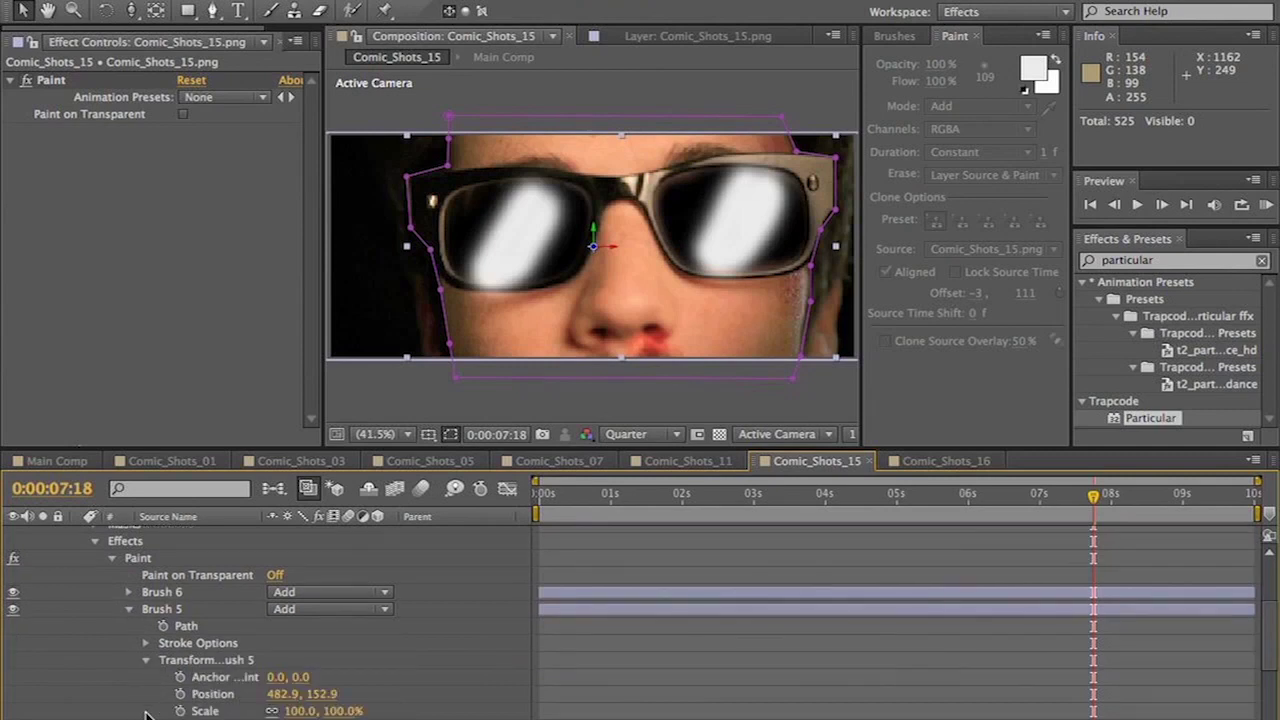
pyautogui.scroll(-3, 145, 714)
pyautogui.click(180, 644)
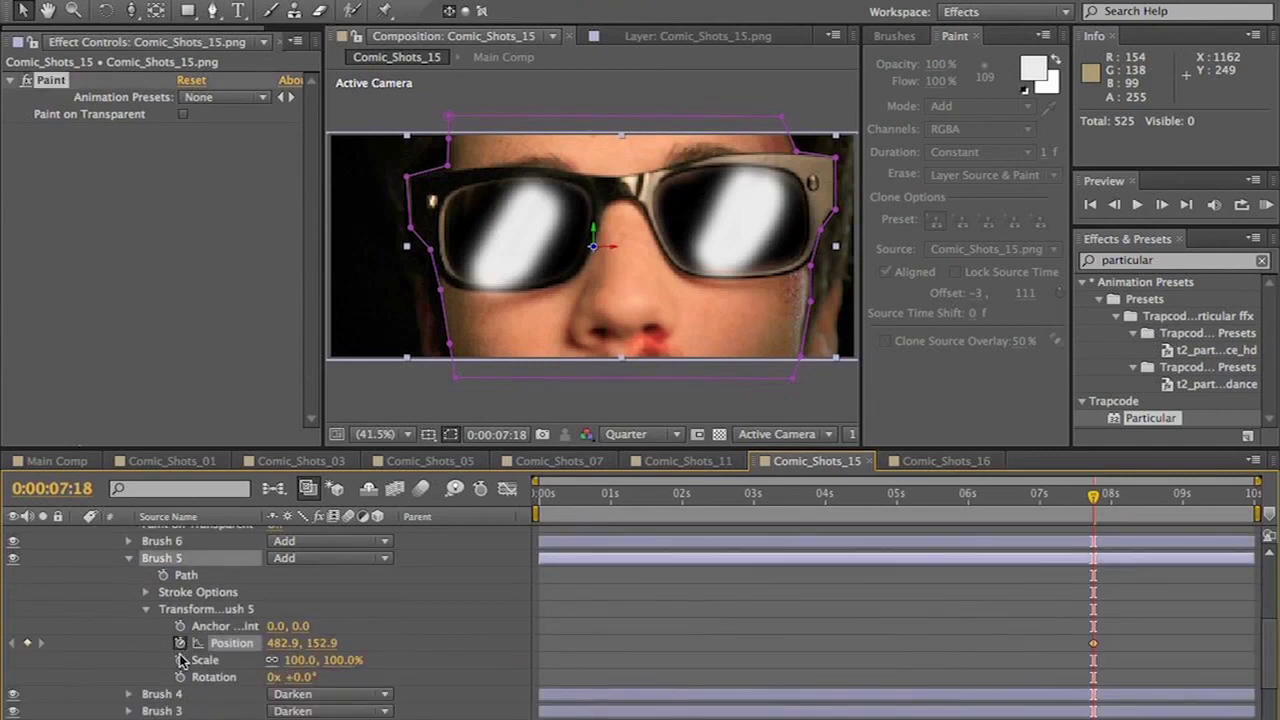
pyautogui.click(180, 660)
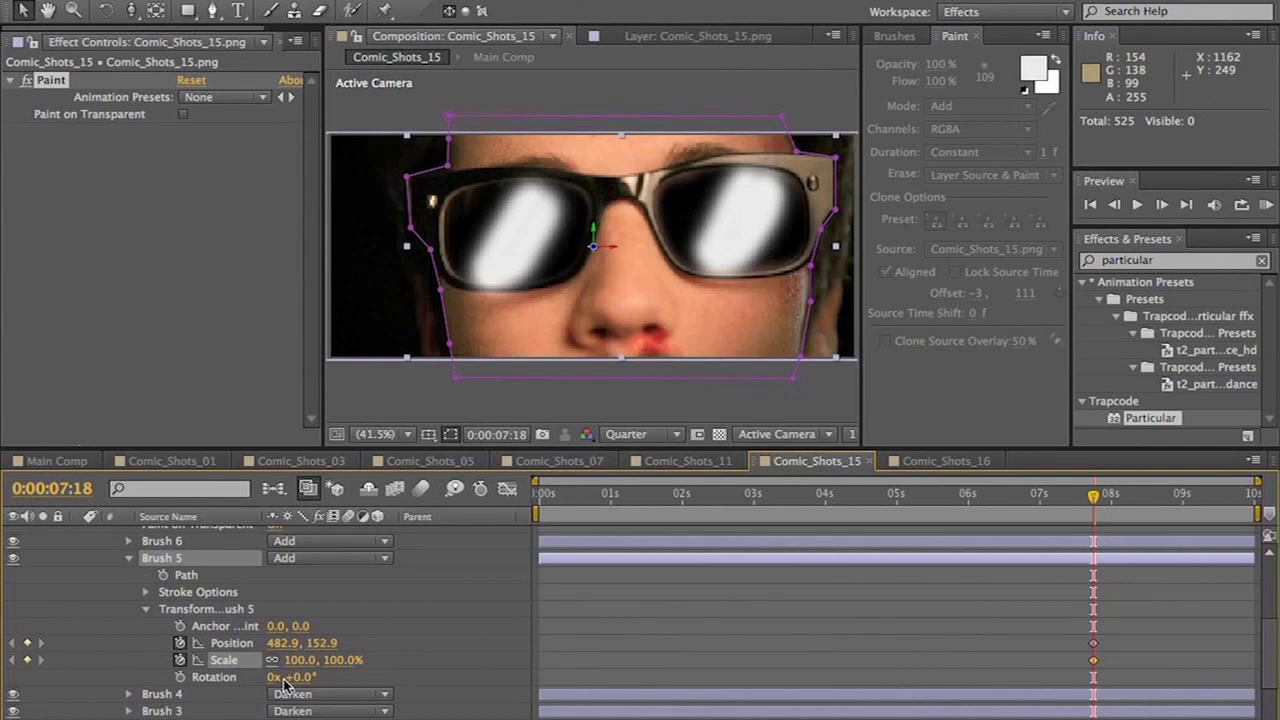
# - Start Position and Scale keyframes for Brush 6, the right lens's reflection stroke, at 0:00:07:18
pyautogui.click(128, 541)
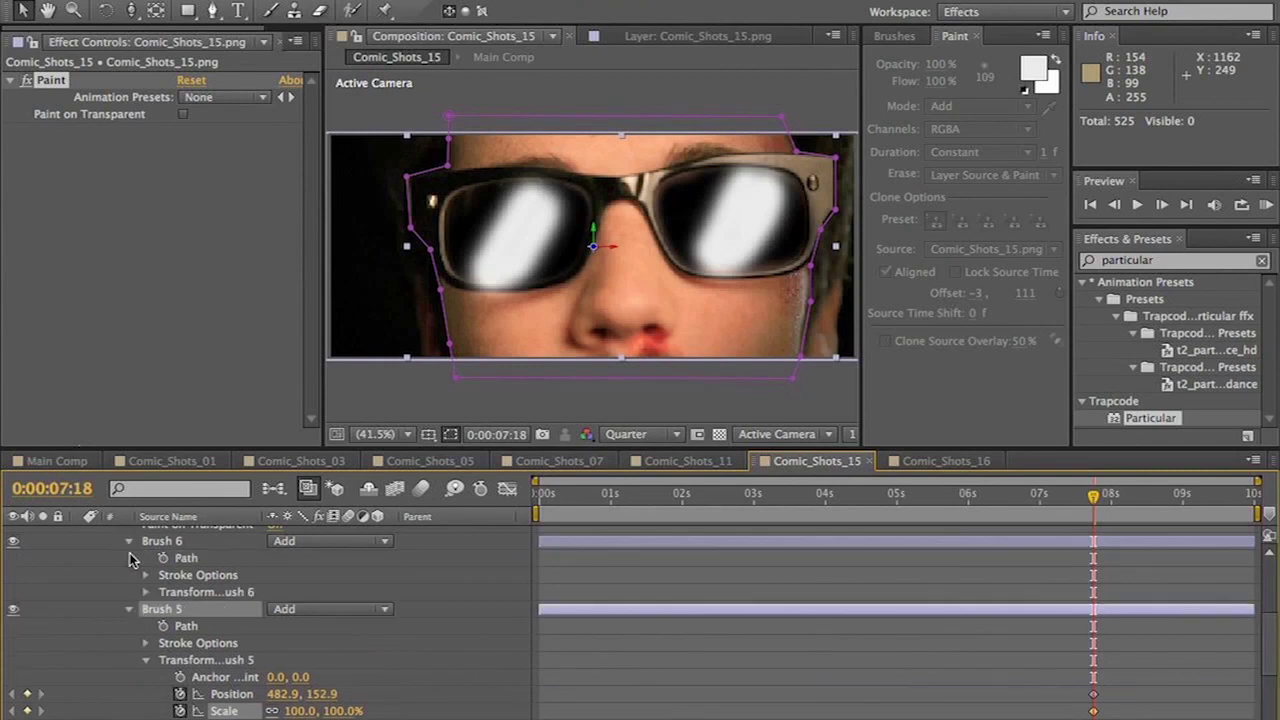
pyautogui.click(146, 592)
pyautogui.click(180, 626)
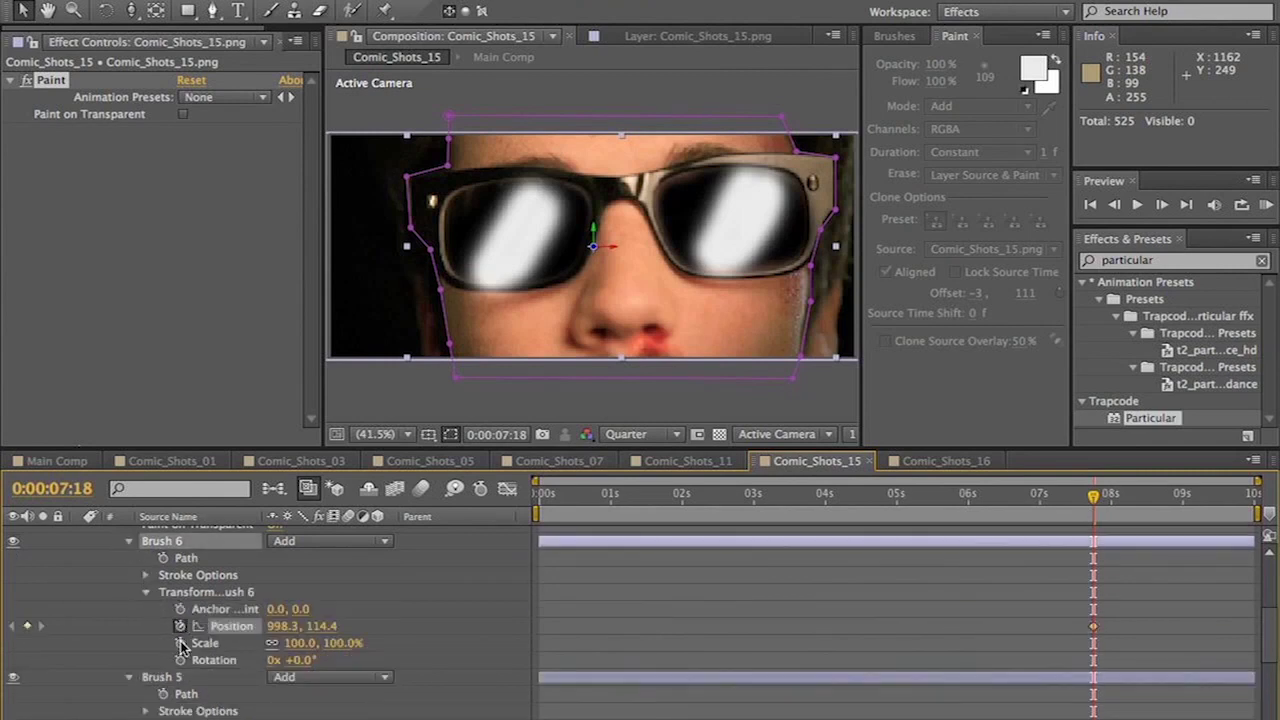
pyautogui.click(180, 643)
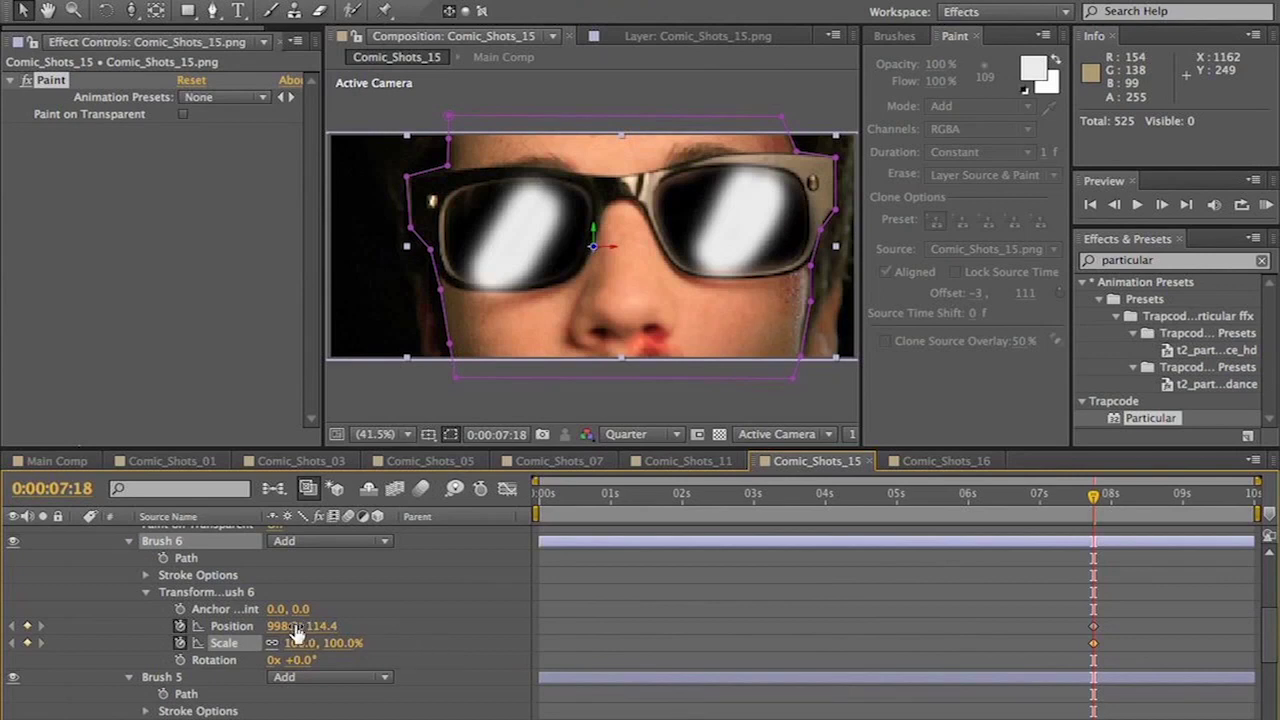
# - Set Brush 6 to position 910.3, 124.4 and unlinked scale 85, 82%, and Brush 5 to position 407.9, 152.9 and scale 86%
pyautogui.moveTo(297, 632); pyautogui.dragTo(213, 640)
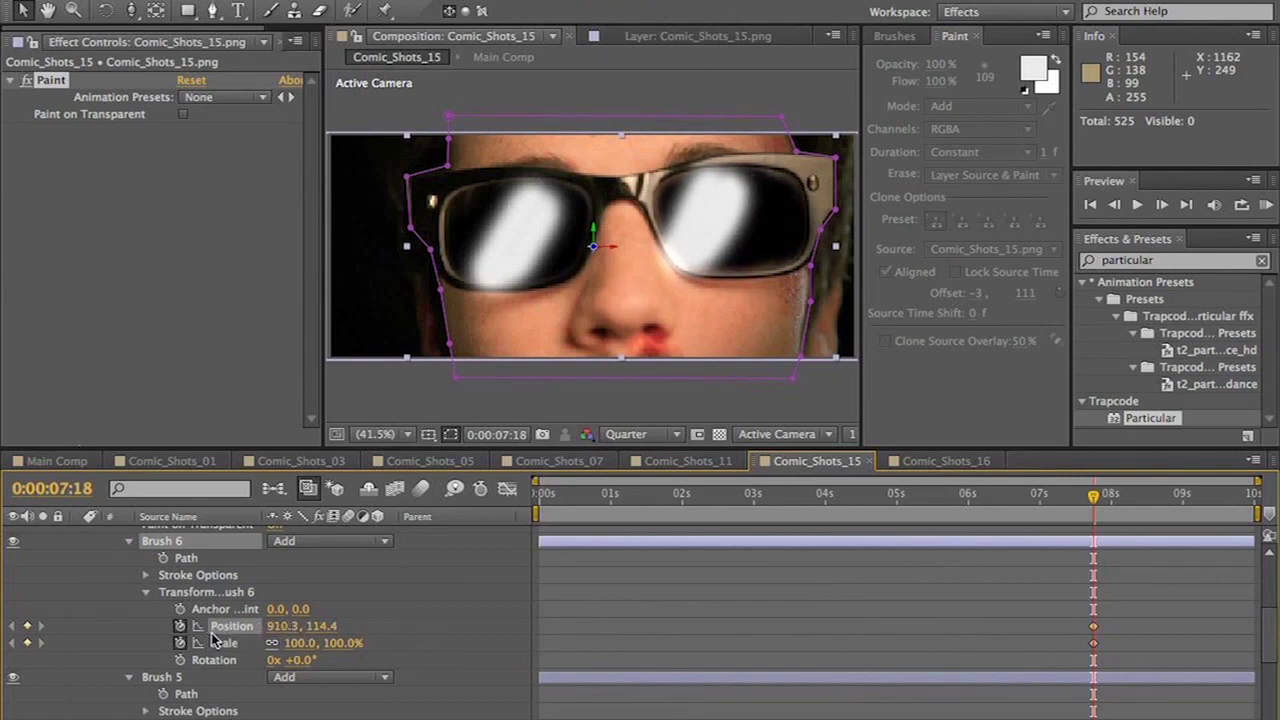
pyautogui.moveTo(345, 650)
pyautogui.mouseDown()
pyautogui.moveTo(325, 645)
pyautogui.moveTo(336, 630)
pyautogui.mouseUp()
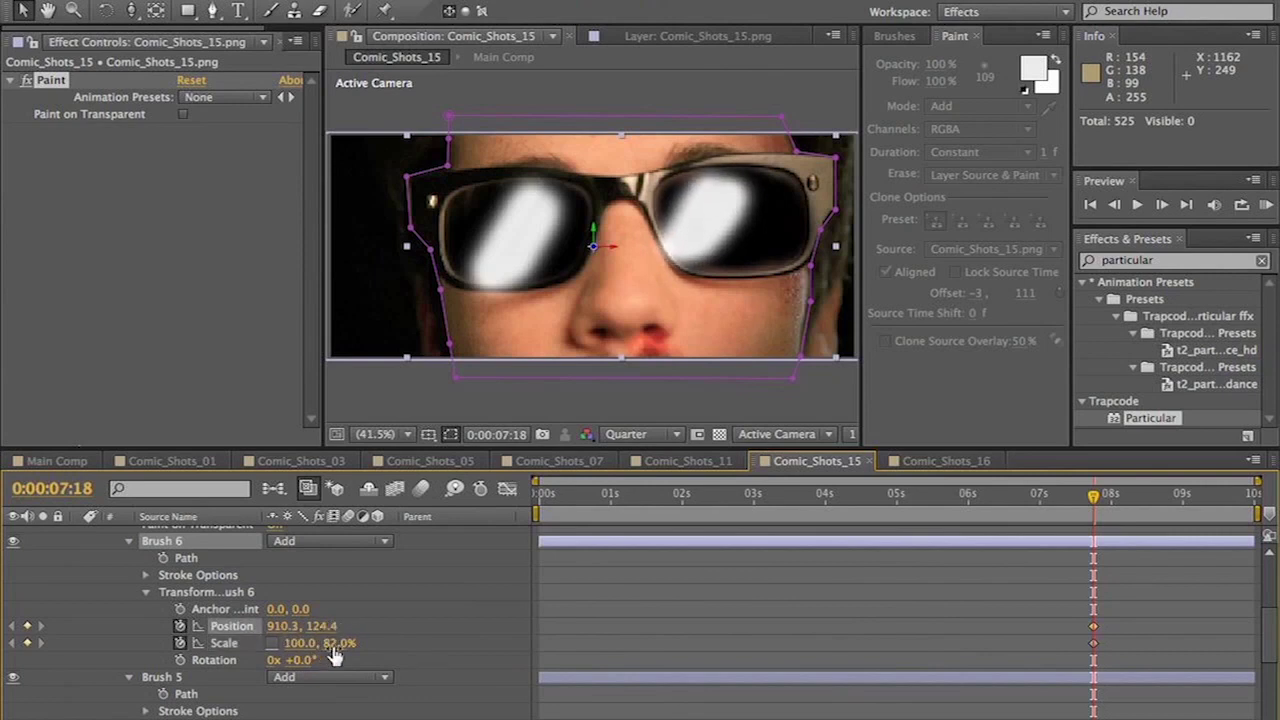
pyautogui.click(332, 643)
pyautogui.moveTo(307, 646); pyautogui.dragTo(293, 645)
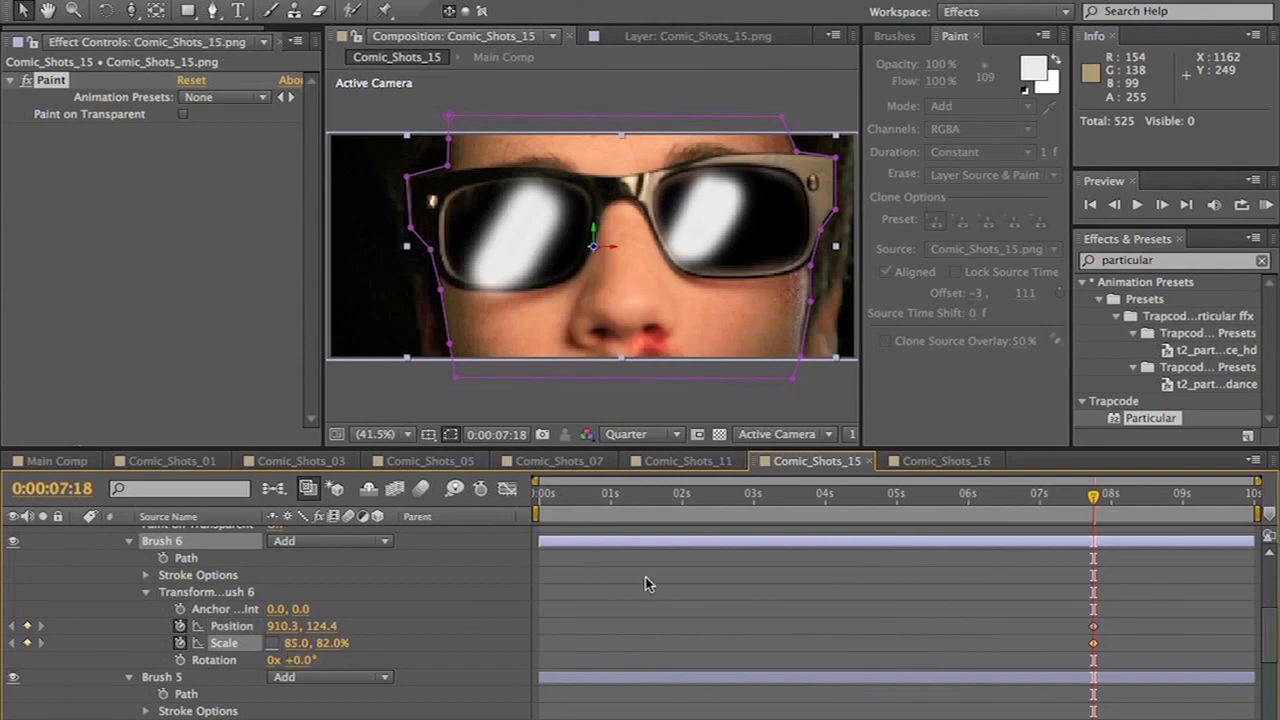
pyautogui.scroll(-3, 462, 671)
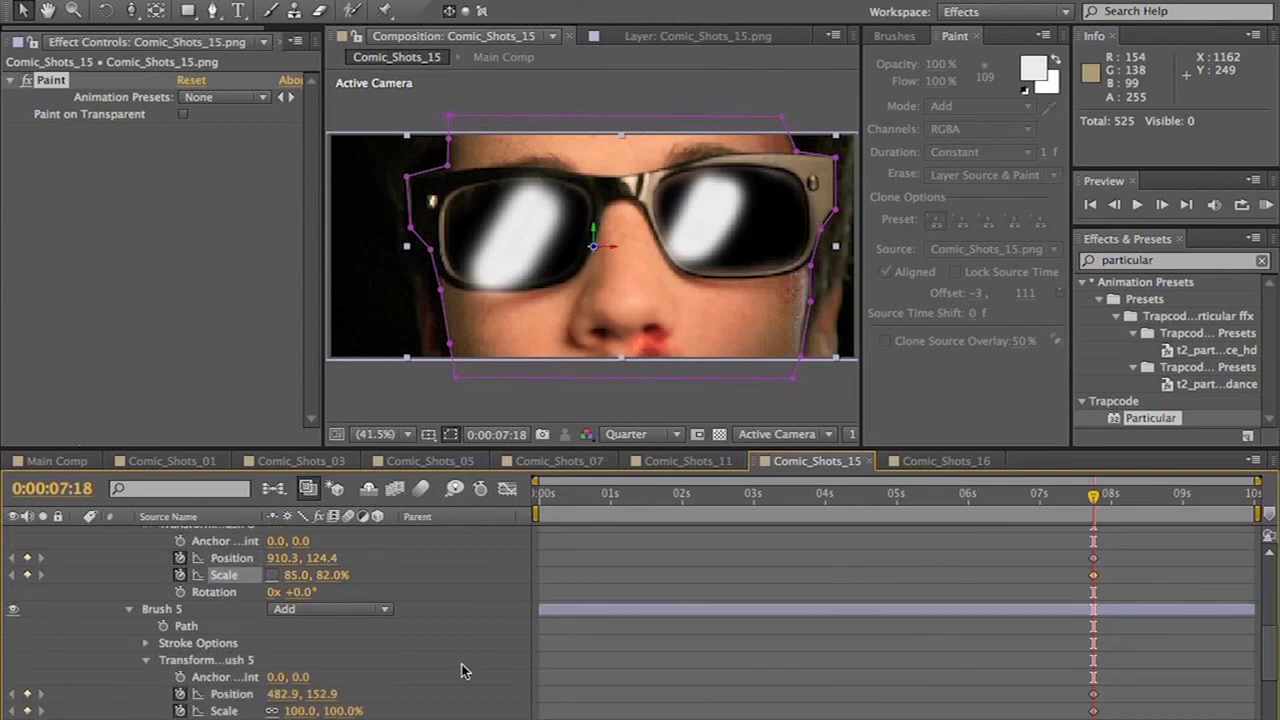
pyautogui.moveTo(279, 663)
pyautogui.mouseDown()
pyautogui.moveTo(254, 665)
pyautogui.moveTo(284, 679)
pyautogui.mouseUp()
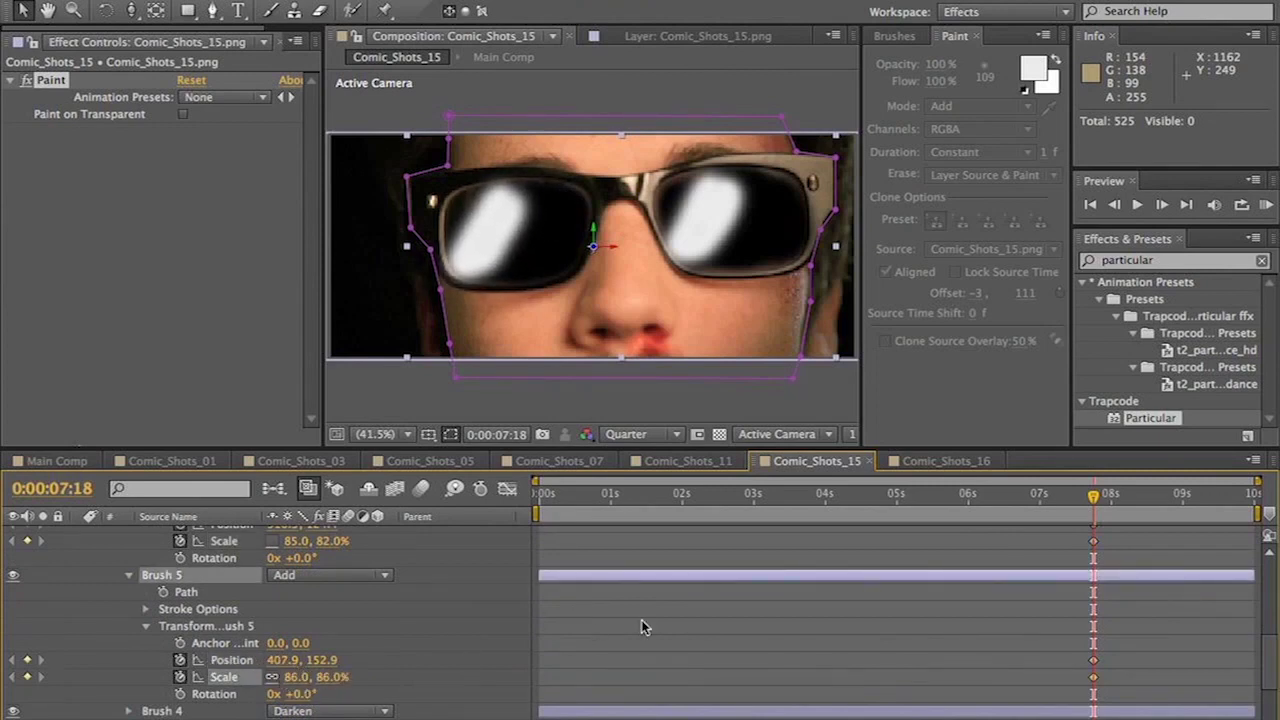
# - Scrub Main Comp to 0:00:08:15 and keyframe Brush 5 there in Comic_Shots_15 at position 545.9, 152.9 and scale 92%
pyautogui.click(1120, 494)
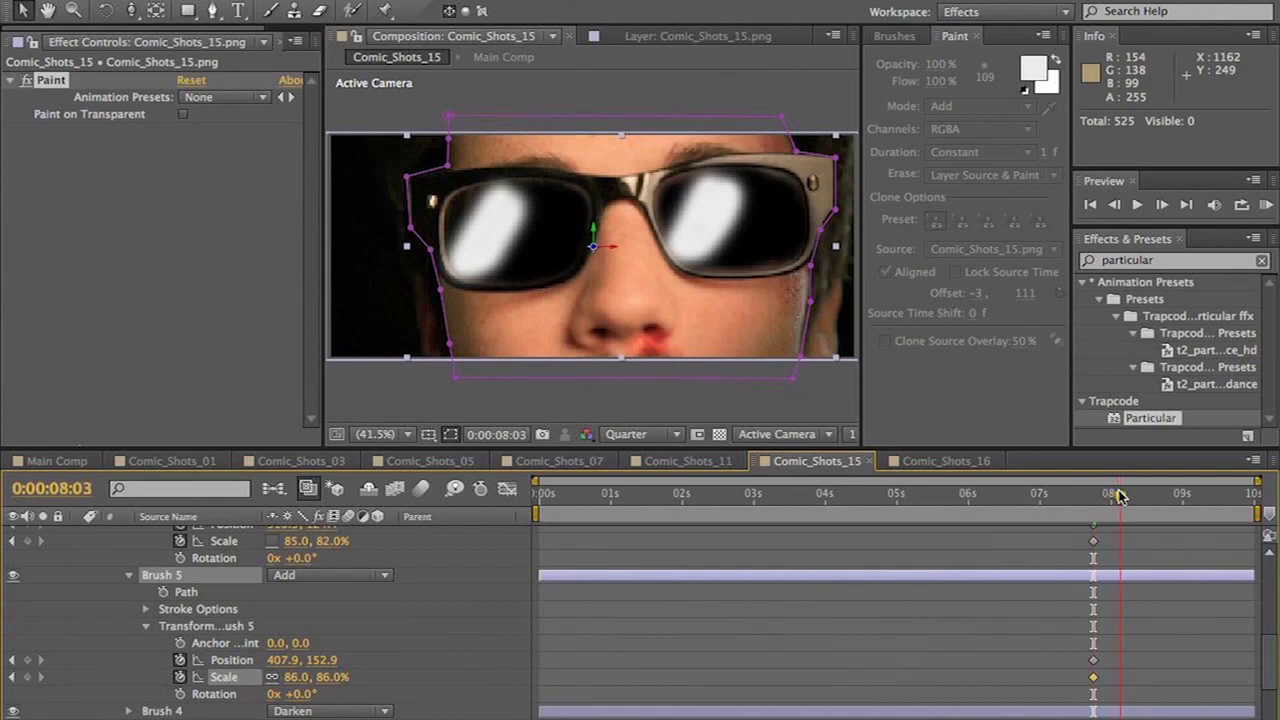
pyautogui.click(58, 460)
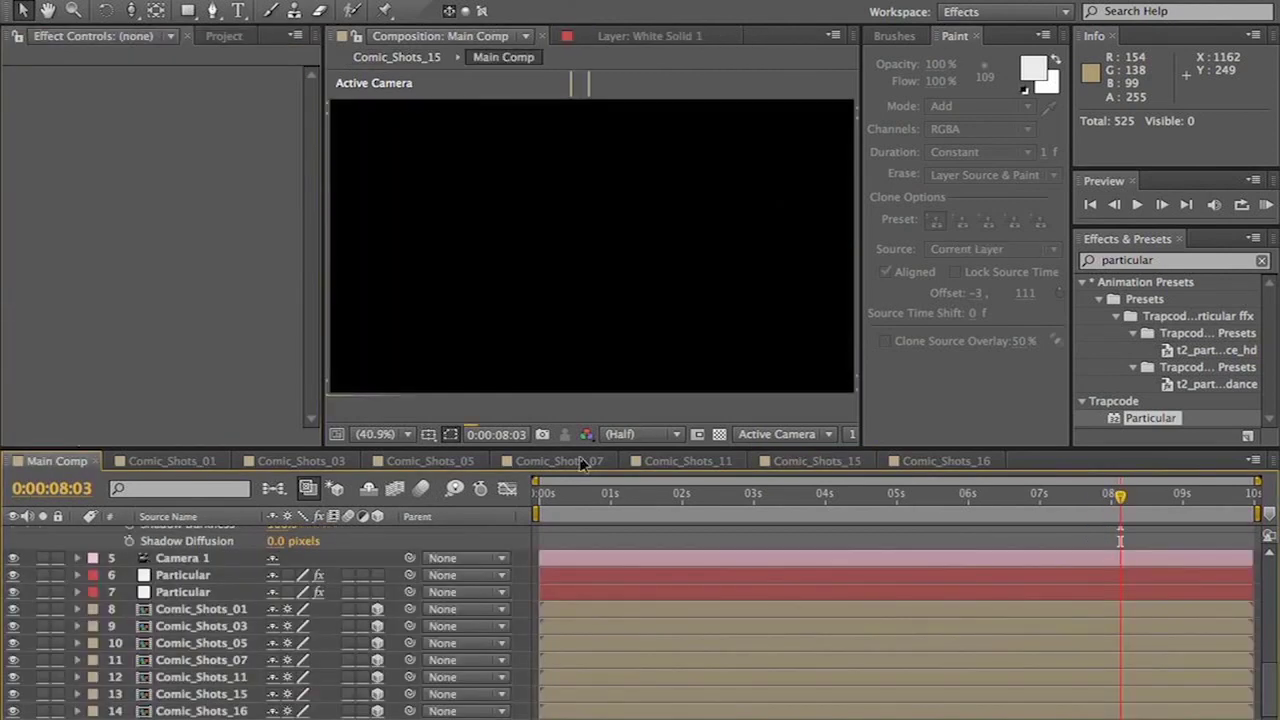
pyautogui.click(1137, 494)
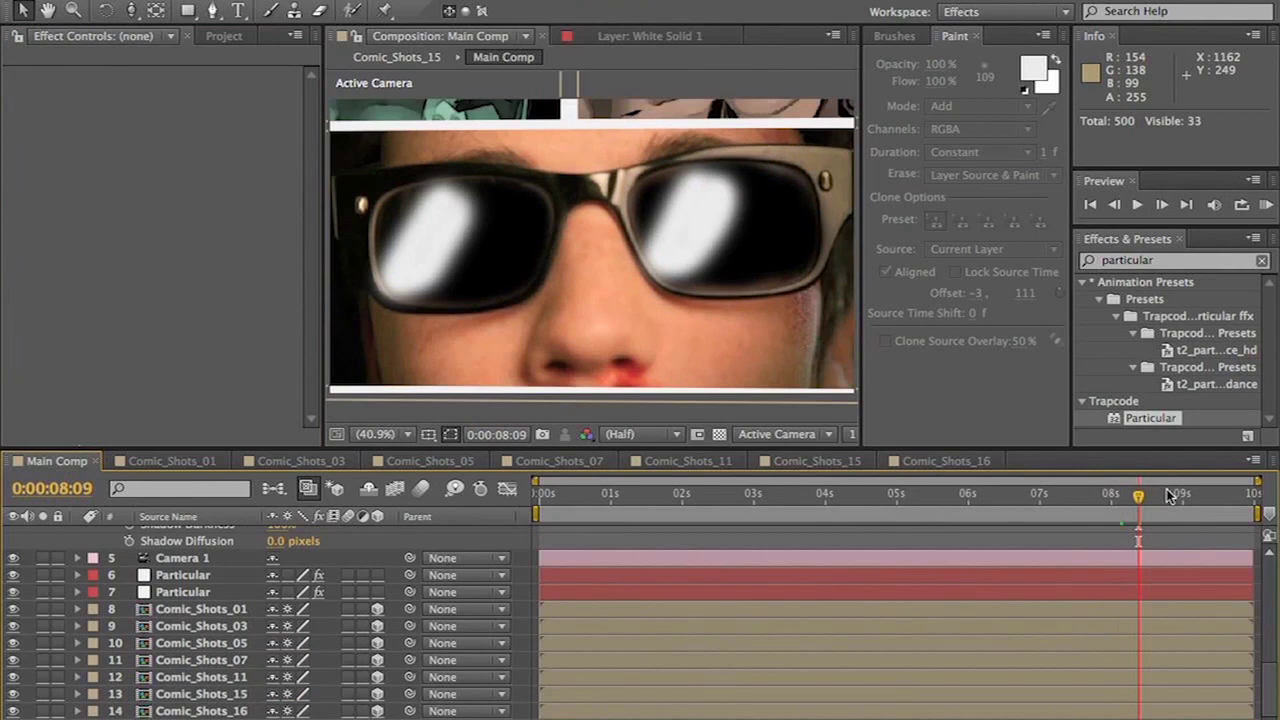
pyautogui.click(1168, 494)
pyautogui.moveTo(1178, 500); pyautogui.dragTo(1157, 500)
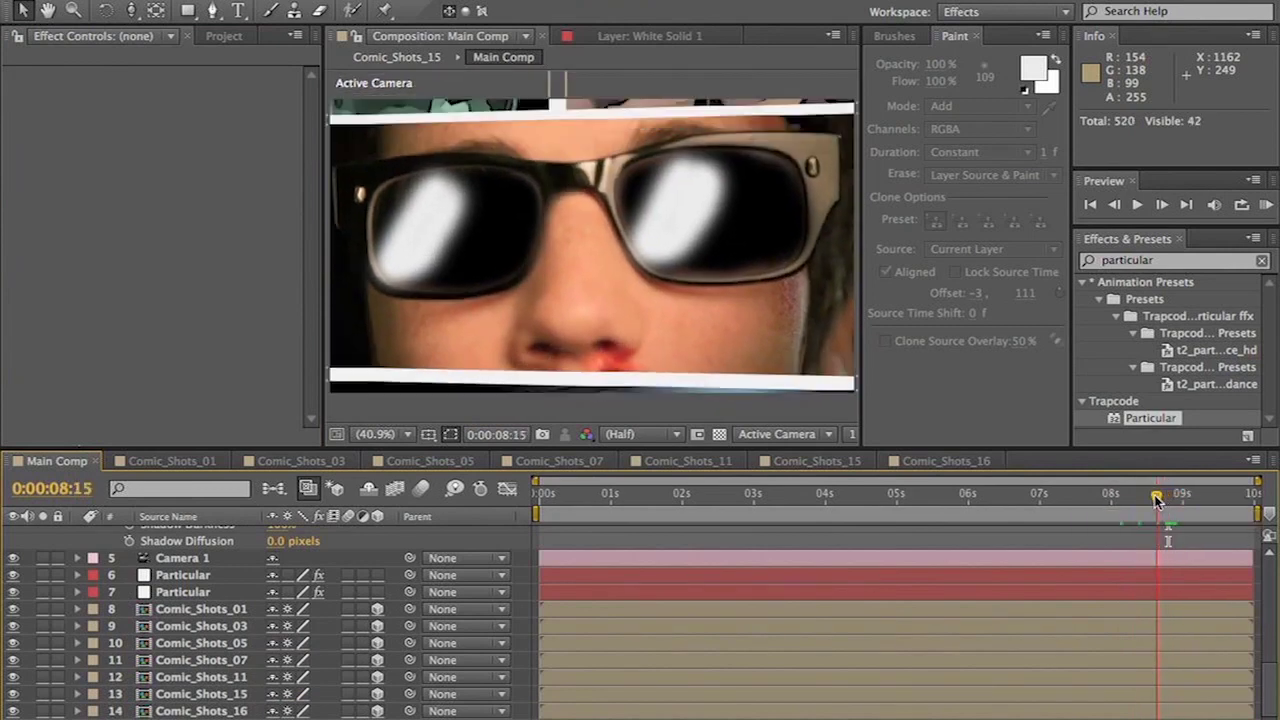
pyautogui.click(923, 461)
pyautogui.click(812, 462)
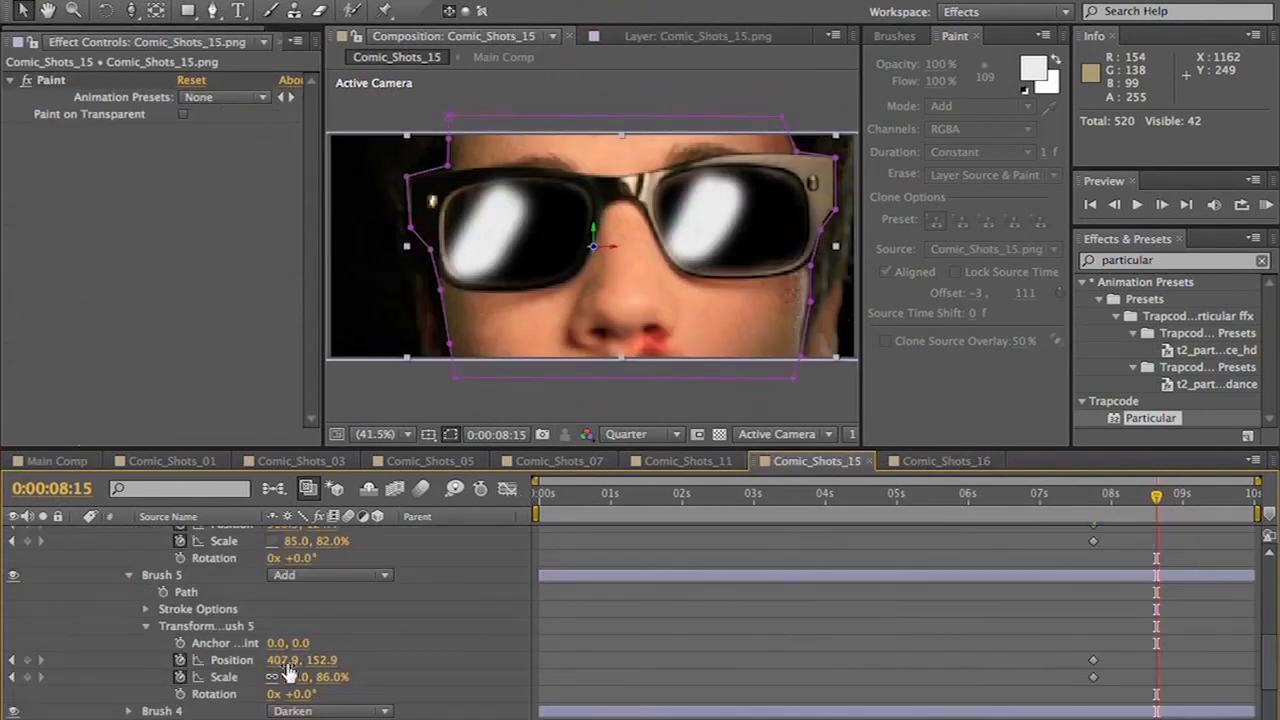
pyautogui.moveTo(285, 663); pyautogui.dragTo(423, 662)
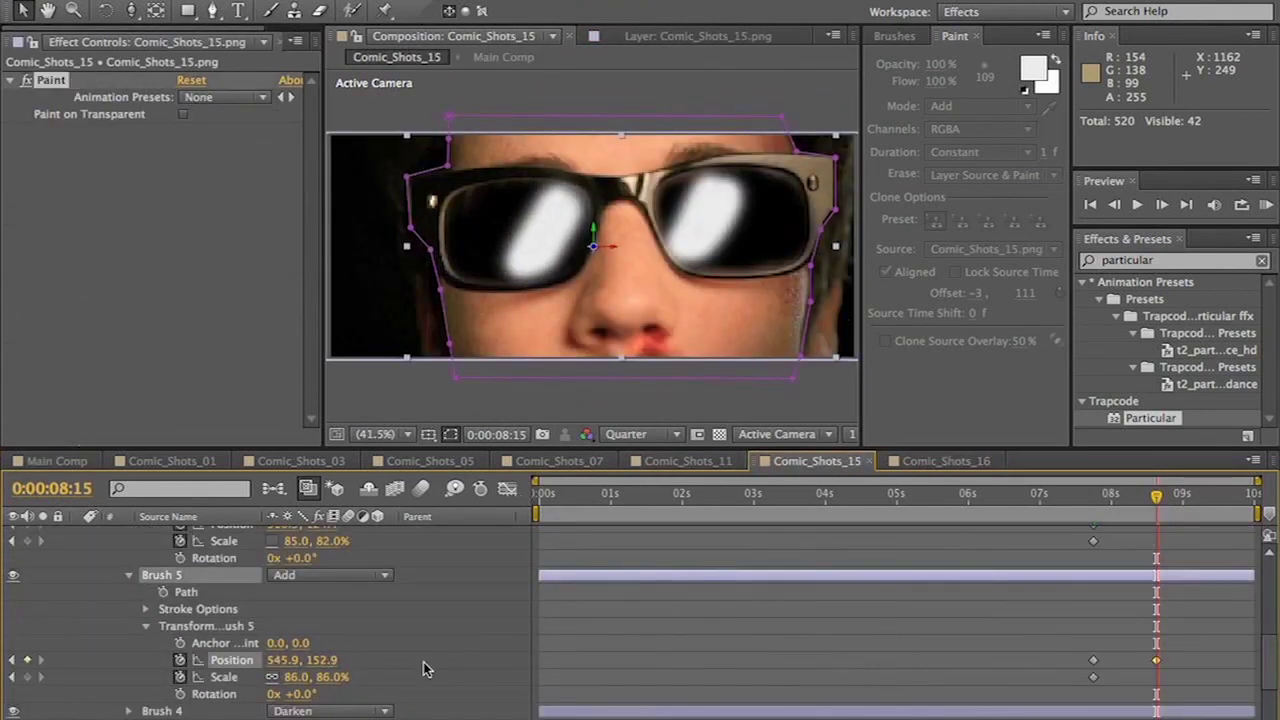
pyautogui.moveTo(300, 677); pyautogui.dragTo(310, 680)
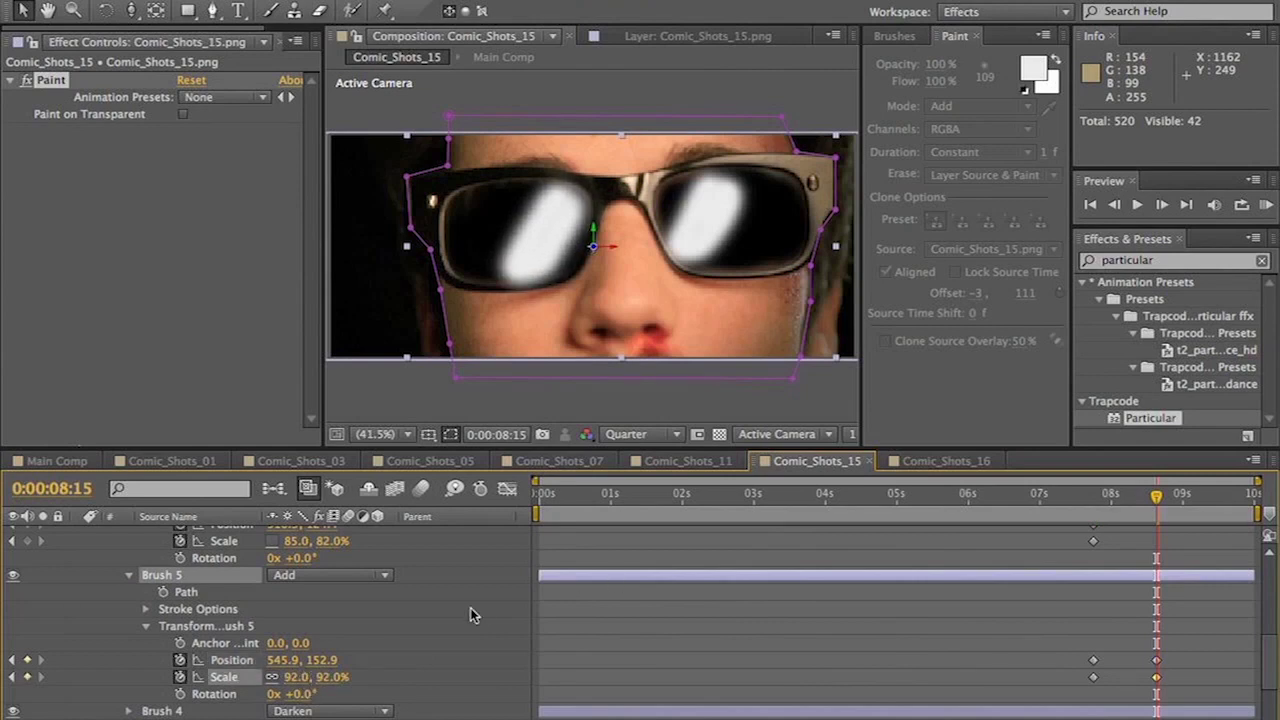
# - At 0:00:08:15, keyframe Brush 6 at position 1074.3, 124.4 and scale 94, 90.7%, and shift Brush 5 to position 563.9, 152.9
pyautogui.scroll(1, 472, 615)
pyautogui.moveTo(283, 550); pyautogui.dragTo(420, 550)
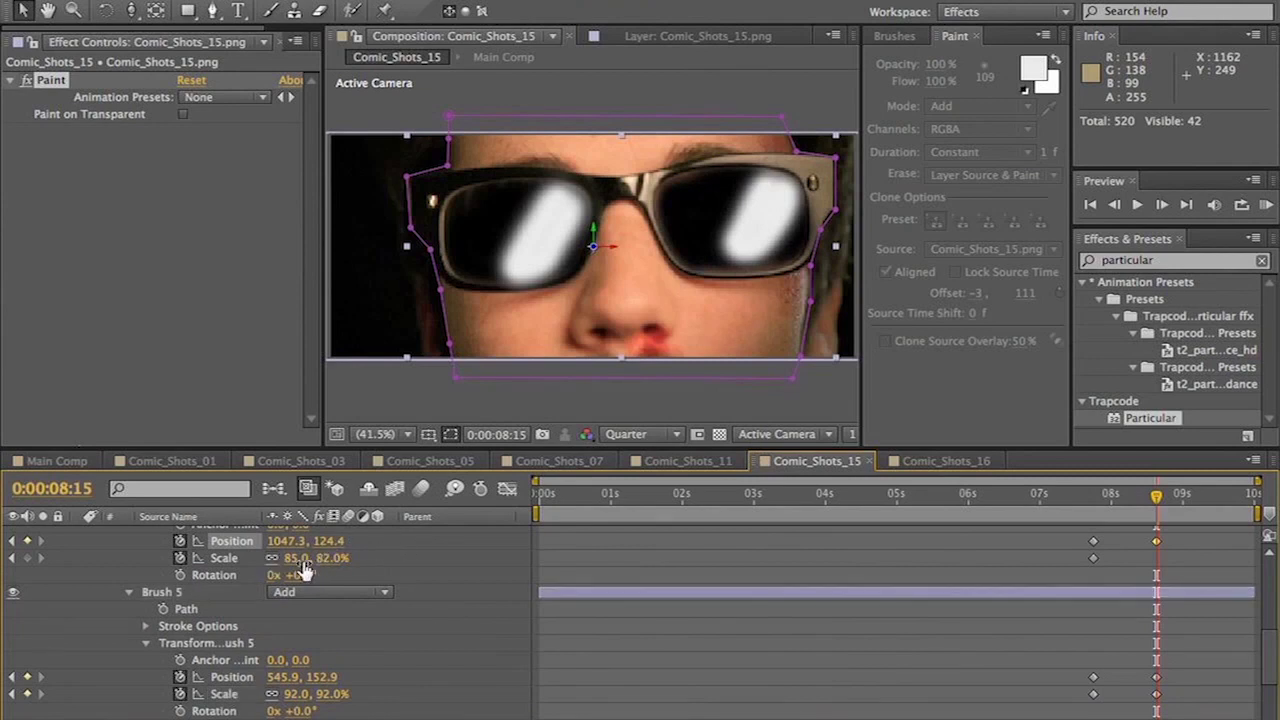
pyautogui.moveTo(303, 562); pyautogui.dragTo(305, 558)
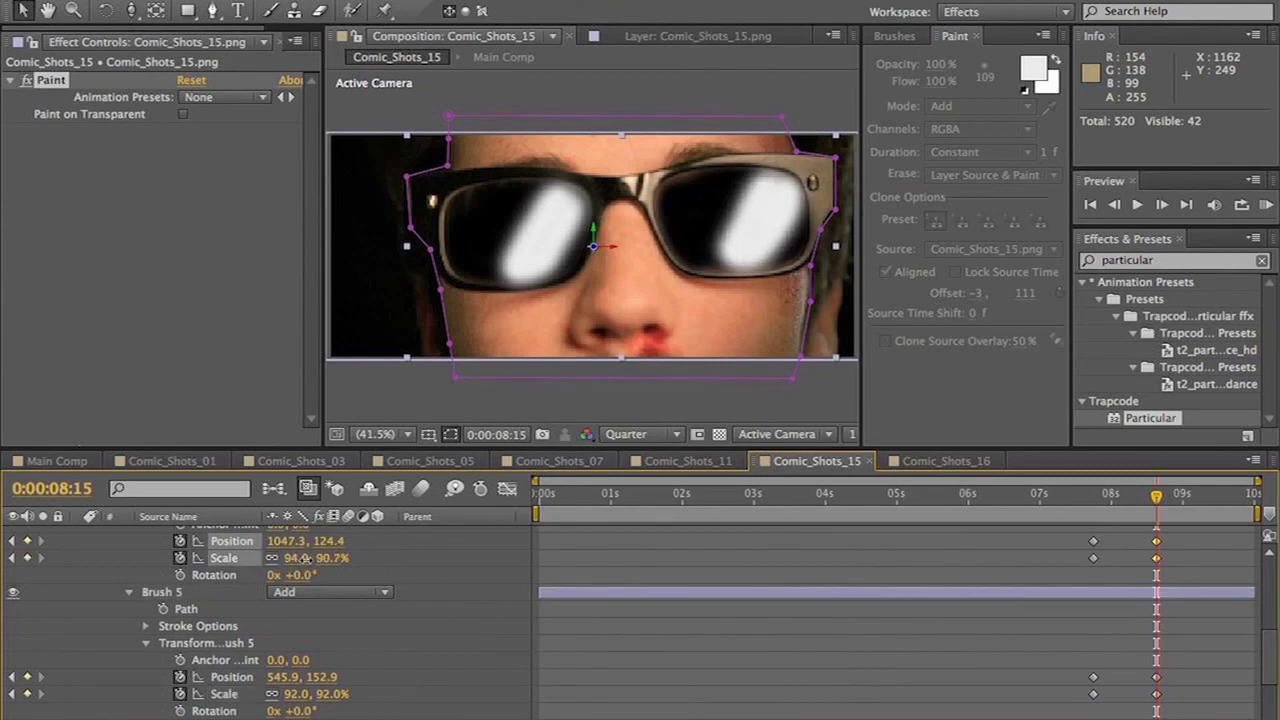
pyautogui.moveTo(275, 541); pyautogui.dragTo(303, 540)
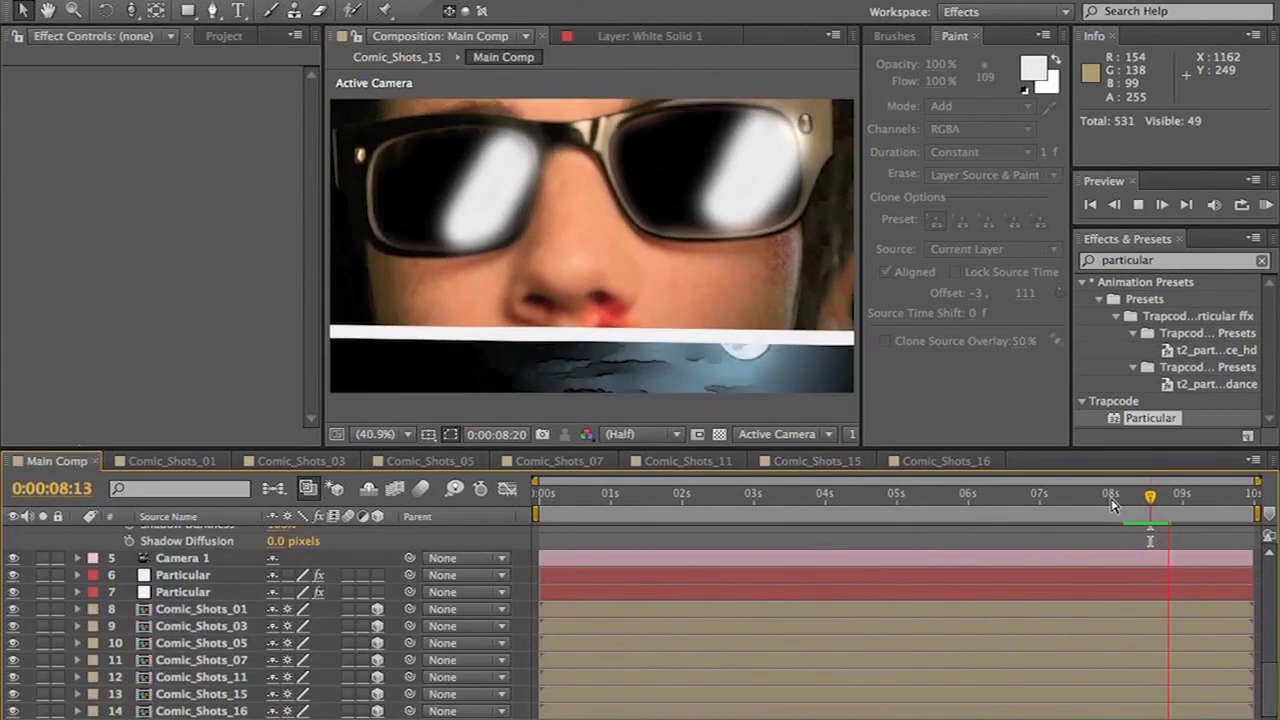
# - At 0:00:09:04, keyframe Brush 6 at position 1074.3, 195.4 and scale 94, 59.7%, and Brush 5 at position 563.9, 232.9 and scale 92, 63%
pyautogui.press('space')
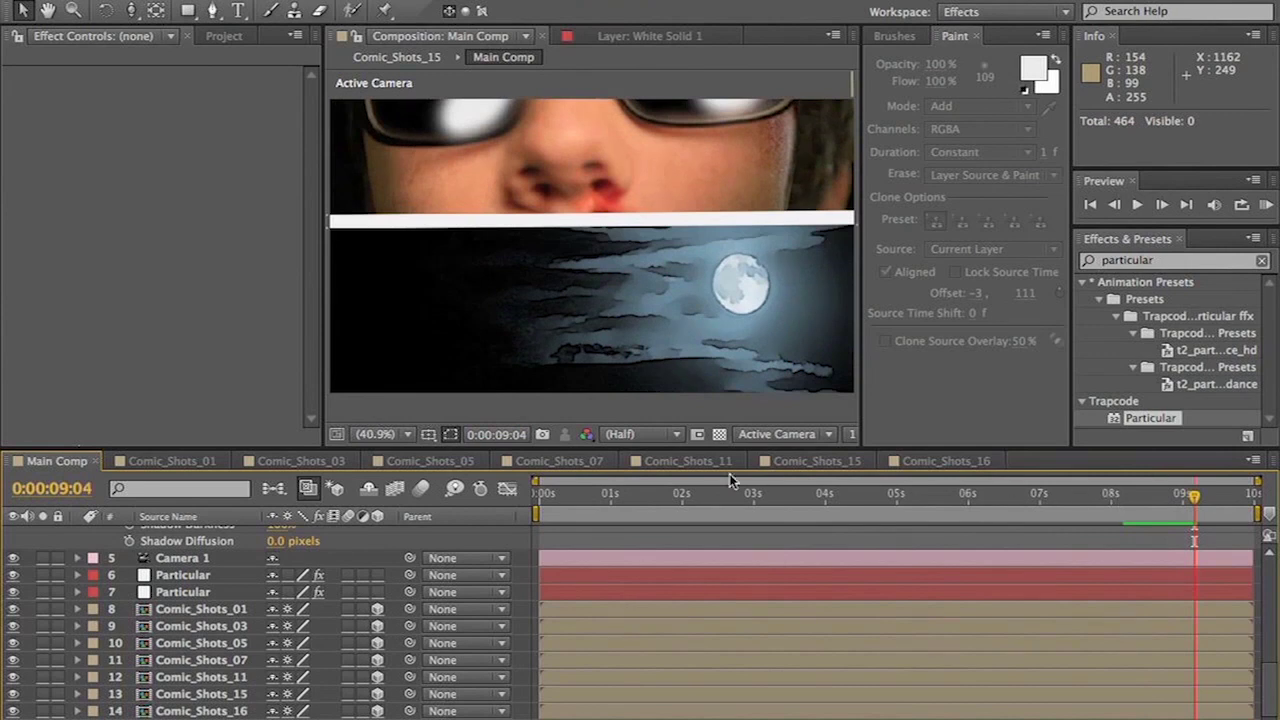
pyautogui.click(862, 462)
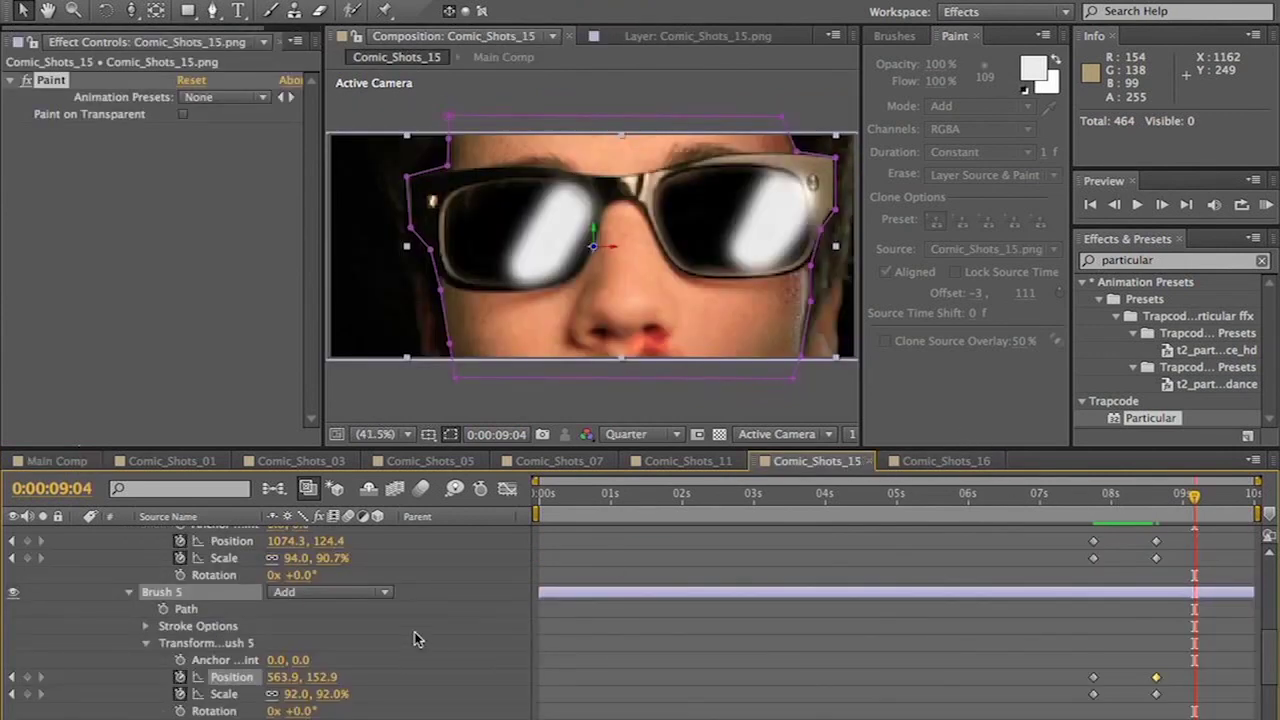
pyautogui.moveTo(333, 541)
pyautogui.mouseDown()
pyautogui.moveTo(369, 558)
pyautogui.moveTo(303, 563)
pyautogui.mouseUp()
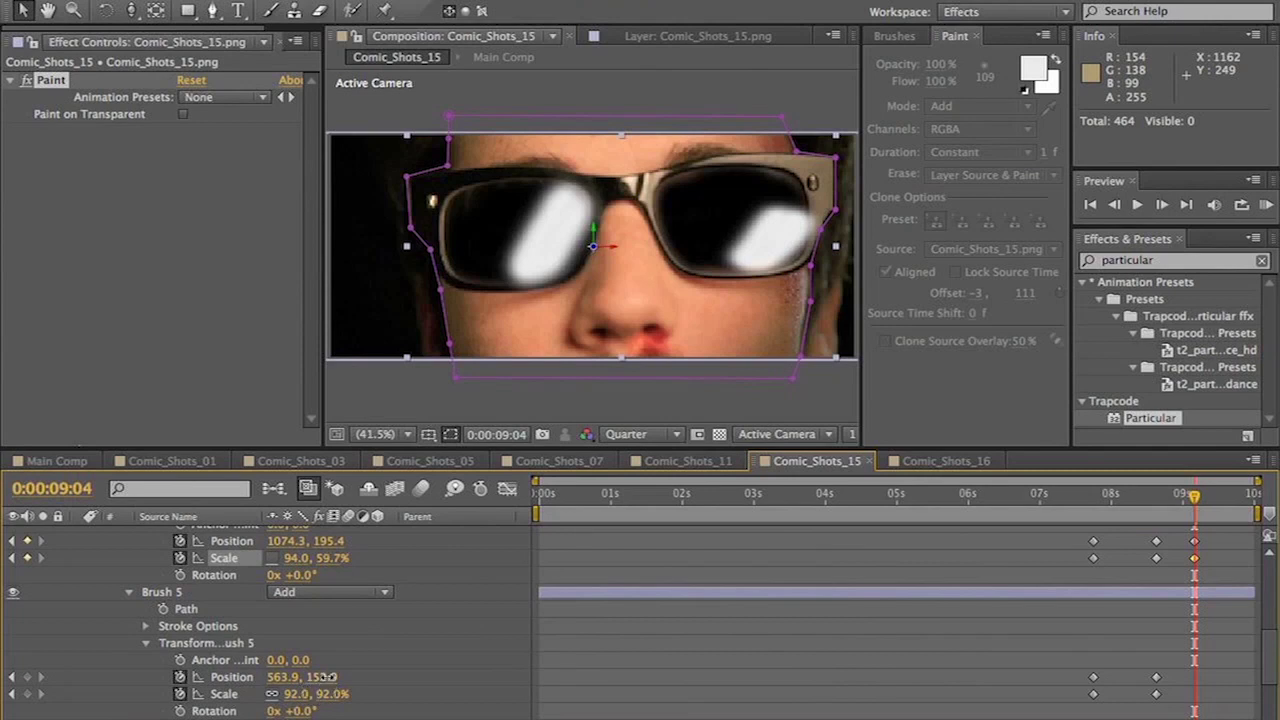
pyautogui.moveTo(330, 677); pyautogui.dragTo(389, 686)
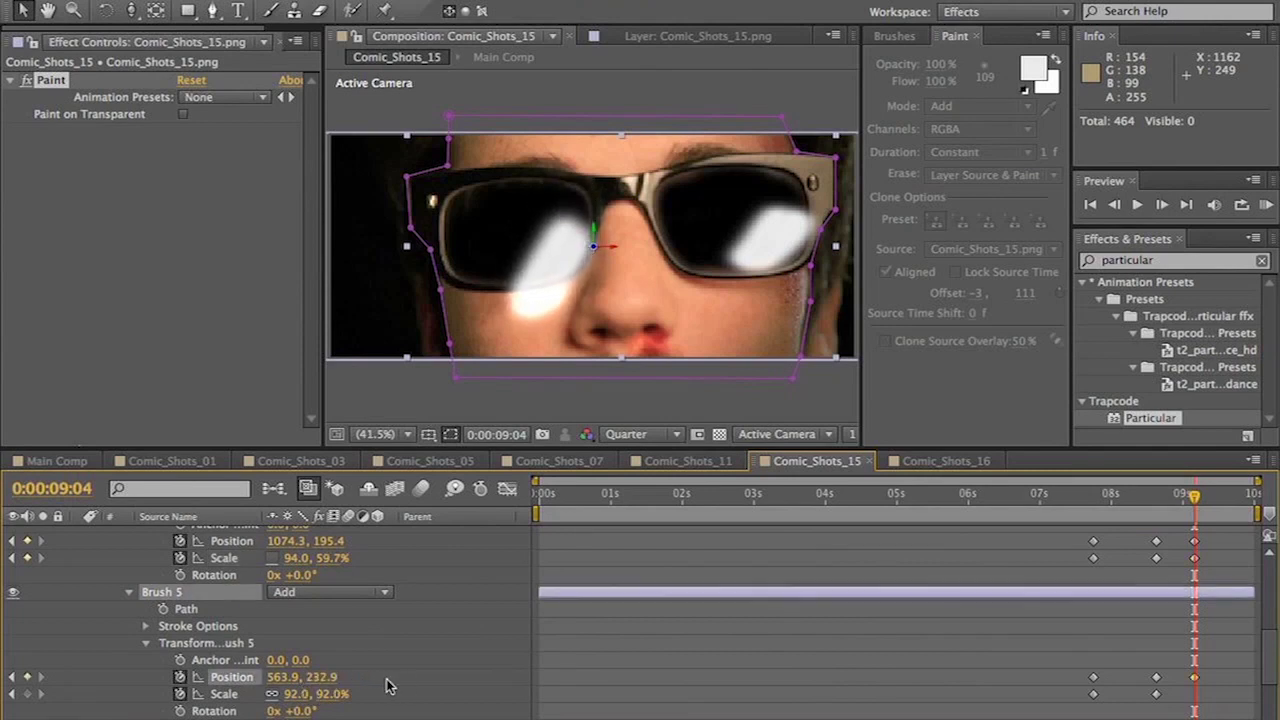
pyautogui.moveTo(318, 705); pyautogui.dragTo(305, 708)
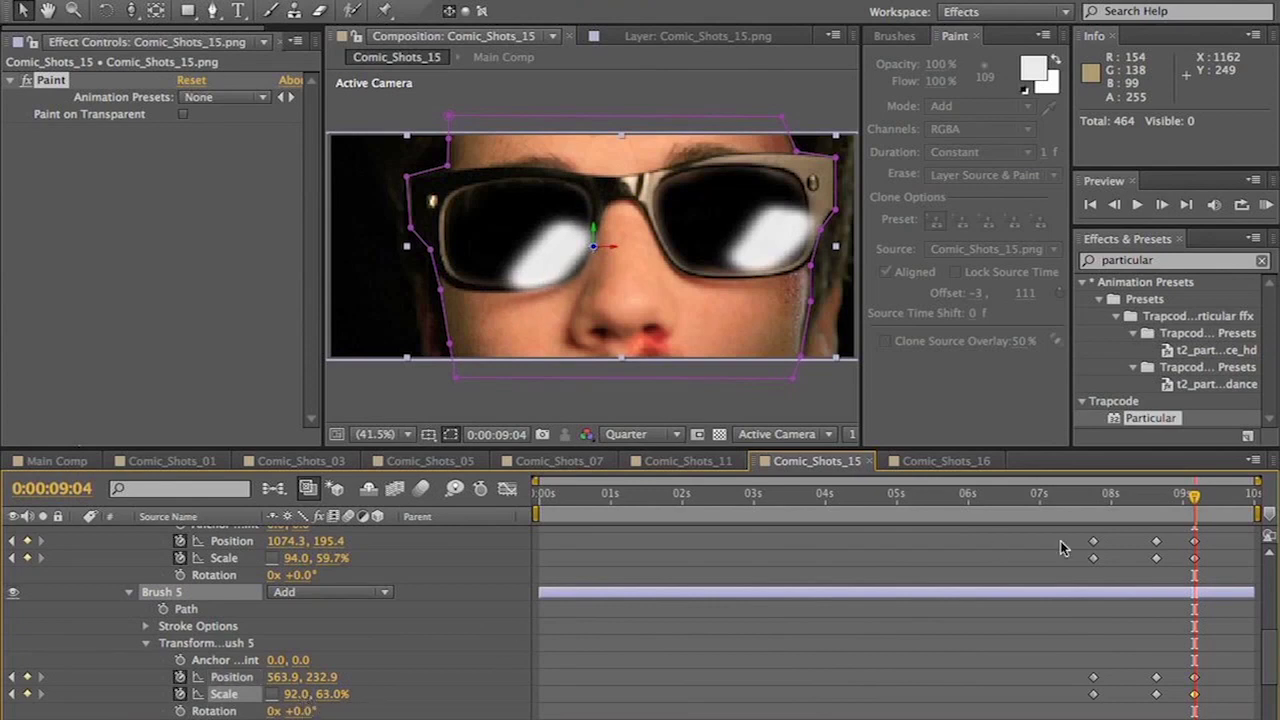
# - Scrub Main Comp back to 0:00:06:10, keyframe Position and Scale of Brush 5 and Brush 6 there in Comic_Shots_15, and preview the reflections
pyautogui.moveTo(1180, 507); pyautogui.dragTo(1097, 516)
pyautogui.click(67, 459)
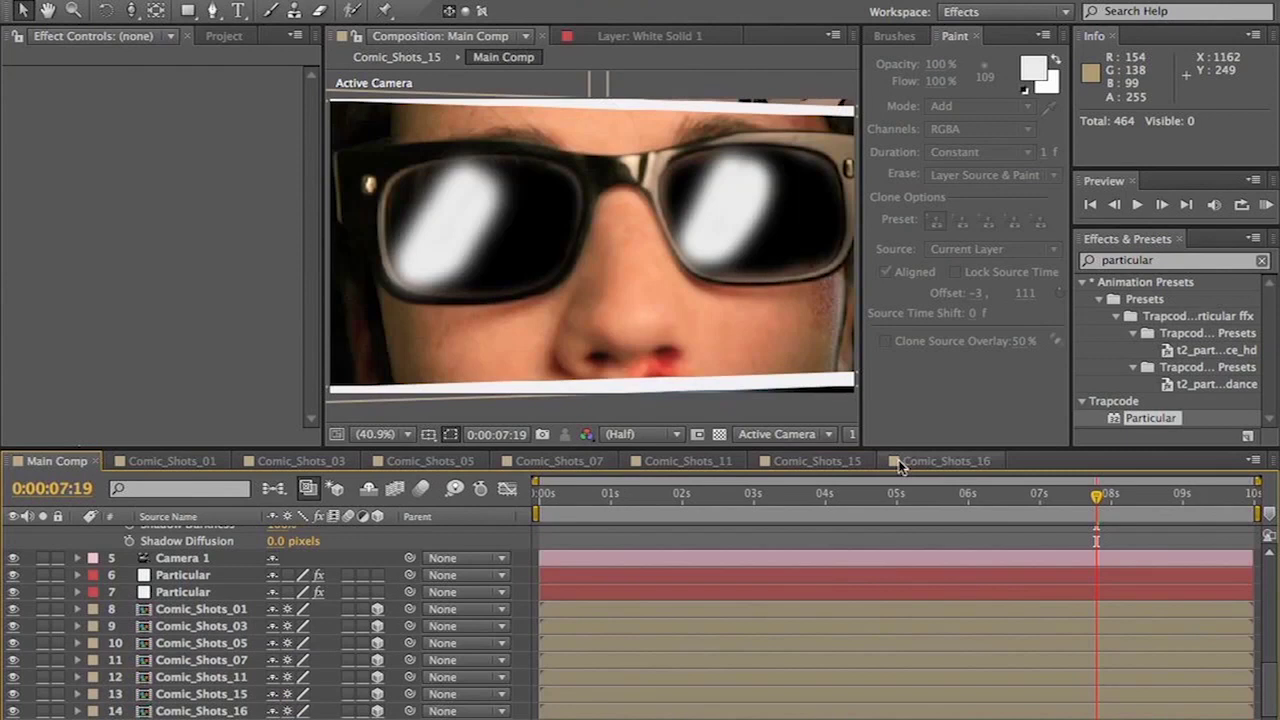
pyautogui.moveTo(1092, 495); pyautogui.dragTo(1002, 500)
pyautogui.click(948, 461)
pyautogui.click(820, 463)
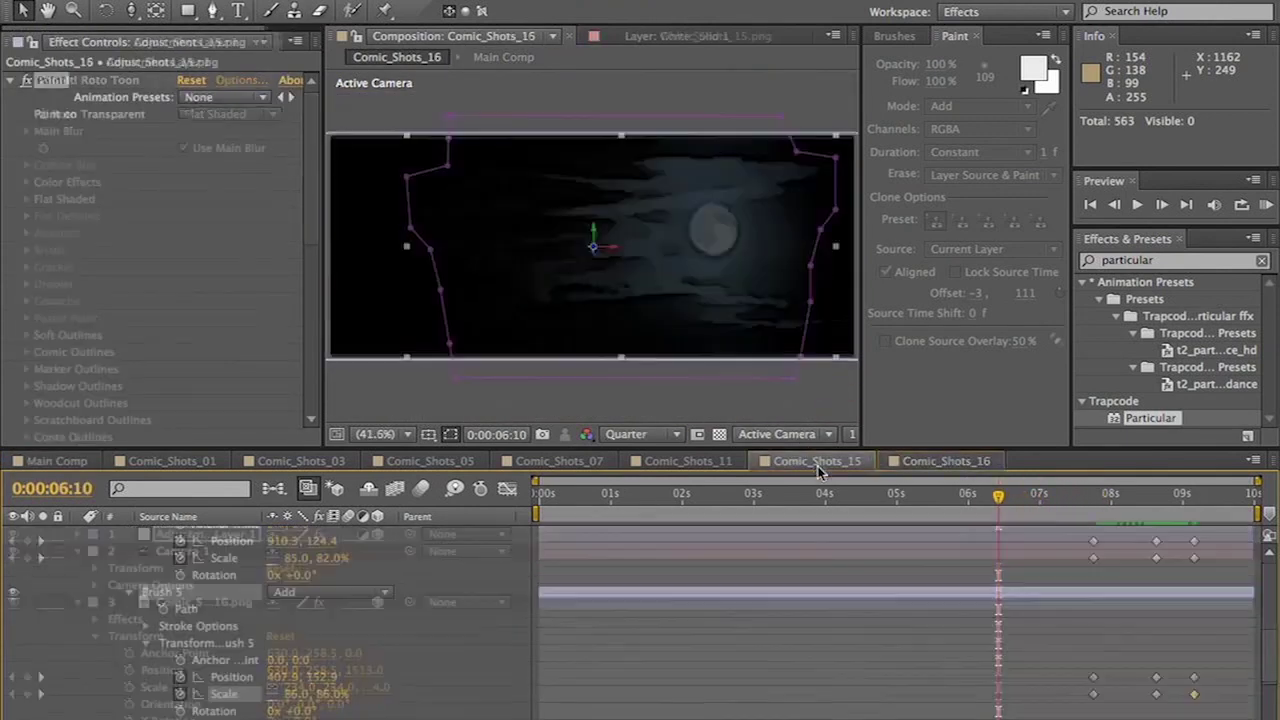
pyautogui.moveTo(320, 678)
pyautogui.mouseDown()
pyautogui.moveTo(265, 678)
pyautogui.moveTo(303, 695)
pyautogui.moveTo(356, 678)
pyautogui.moveTo(314, 695)
pyautogui.mouseUp()
pyautogui.moveTo(329, 541)
pyautogui.mouseDown()
pyautogui.moveTo(295, 542)
pyautogui.moveTo(298, 561)
pyautogui.moveTo(346, 543)
pyautogui.mouseUp()
pyautogui.press('space')
pyautogui.press('space')
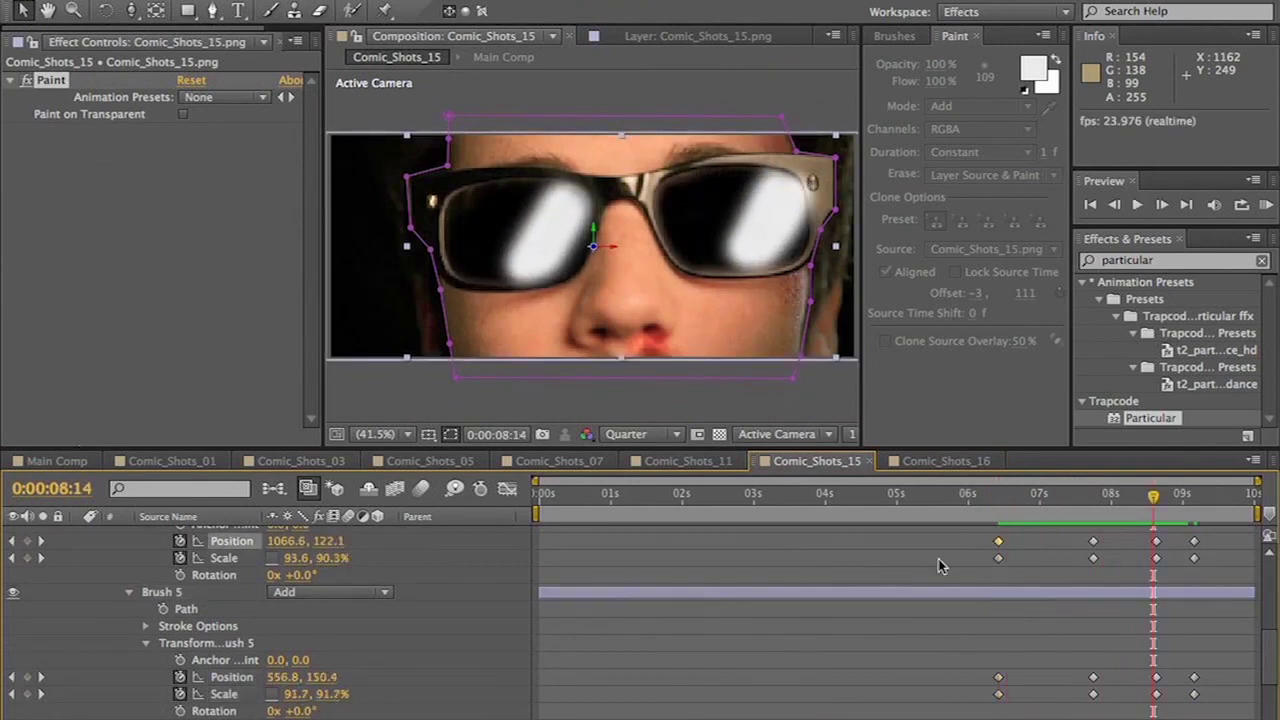
# - Apply Easy Ease to all Position and Scale keyframes of Brush 6 and Brush 5 in Comic_Shots_15
pyautogui.moveTo(970, 533); pyautogui.dragTo(1228, 574)
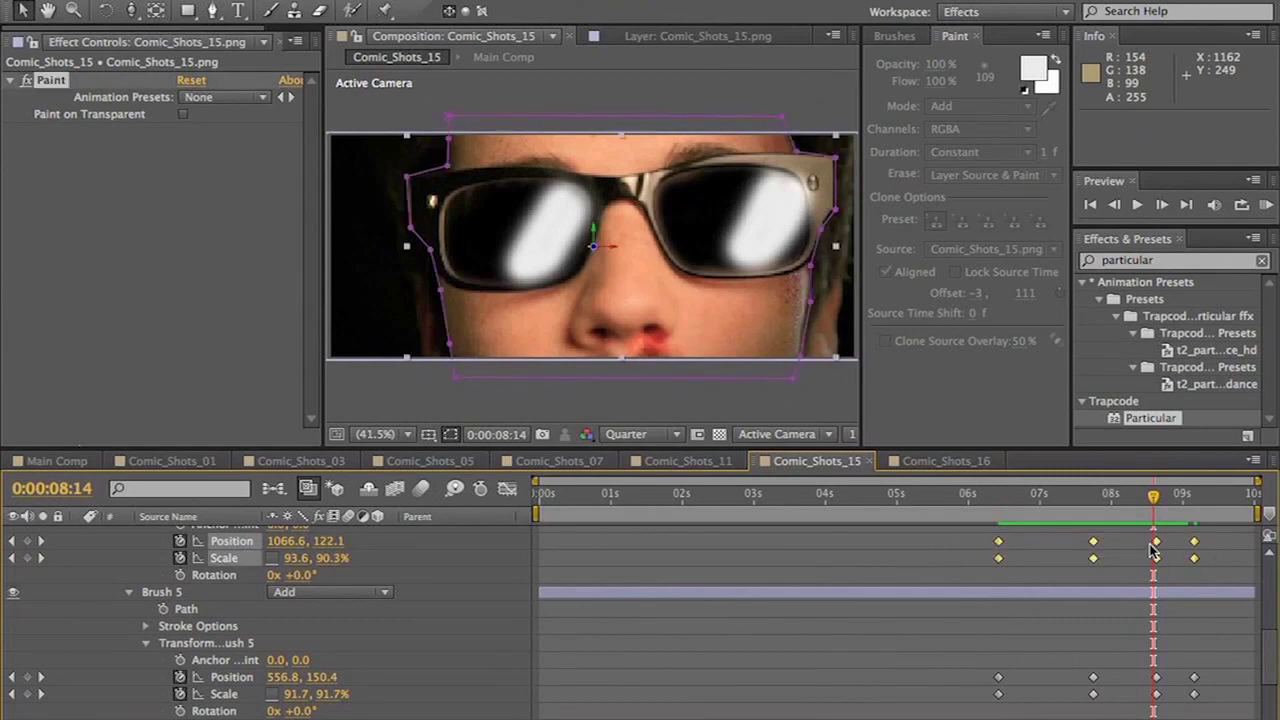
pyautogui.rightClick(1157, 546)
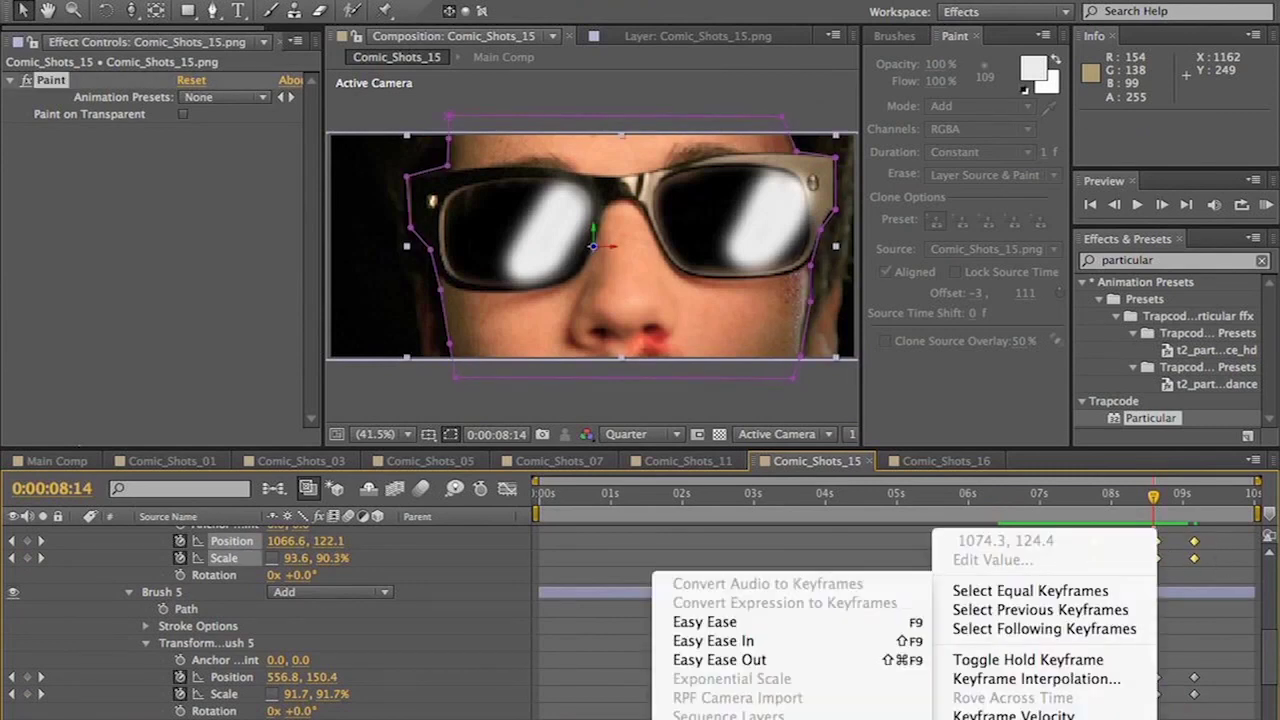
pyautogui.moveTo(965, 719)
pyautogui.click(776, 624)
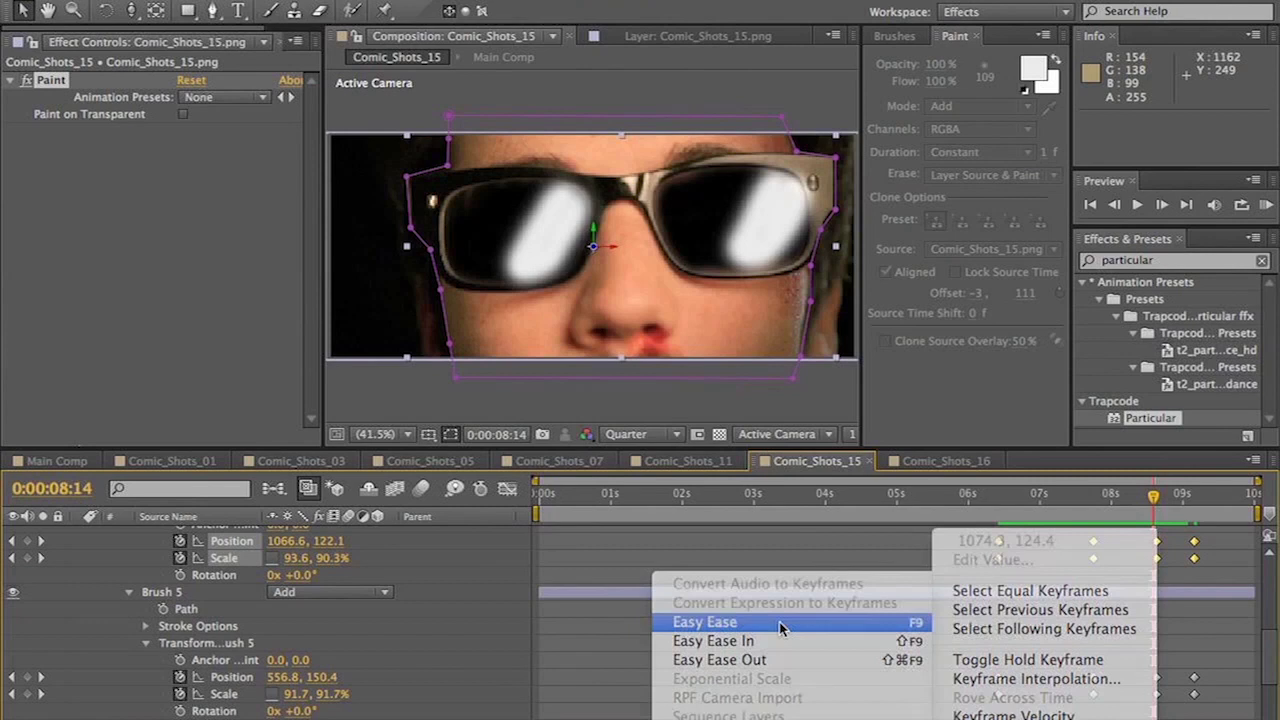
pyautogui.moveTo(962, 662); pyautogui.dragTo(1212, 703)
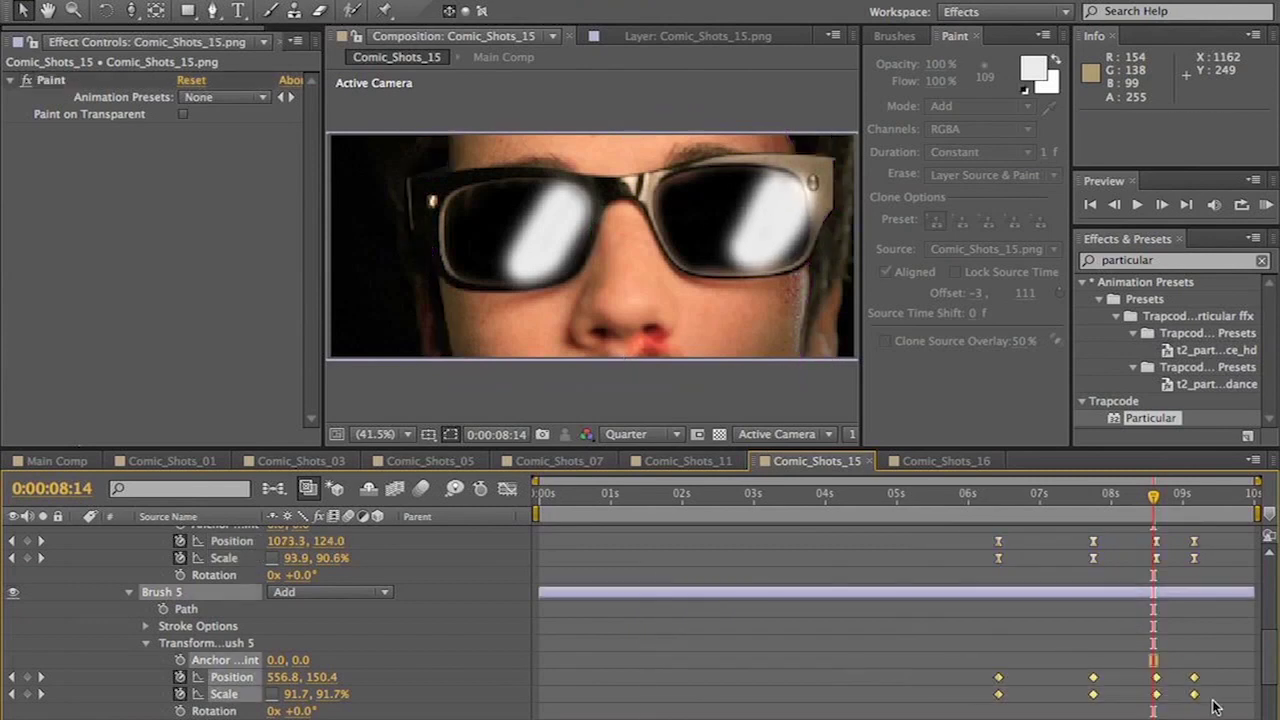
pyautogui.rightClick(1156, 679)
pyautogui.moveTo(1000, 718)
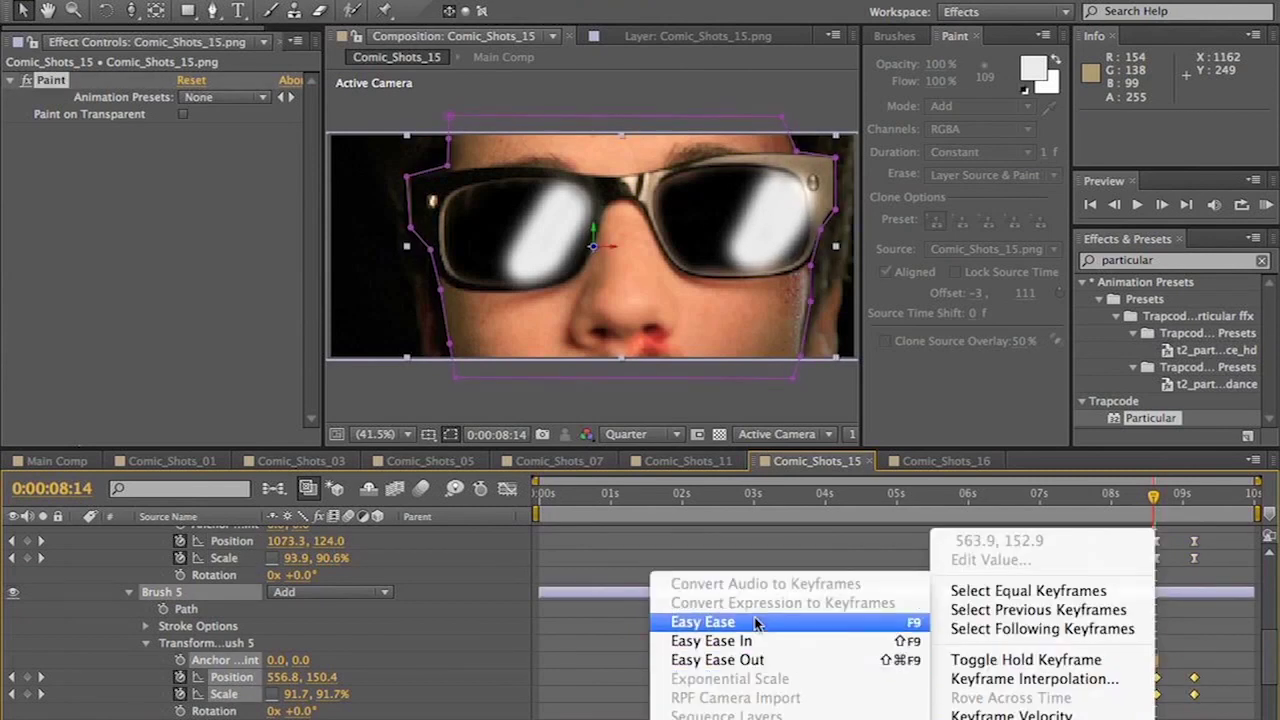
pyautogui.click(700, 697)
# - Check the eased reflections in Main Comp, turn on the adjustment layer in Comic_Shots_15, and preview Main Comp from 0:00:07:11
pyautogui.click(57, 461)
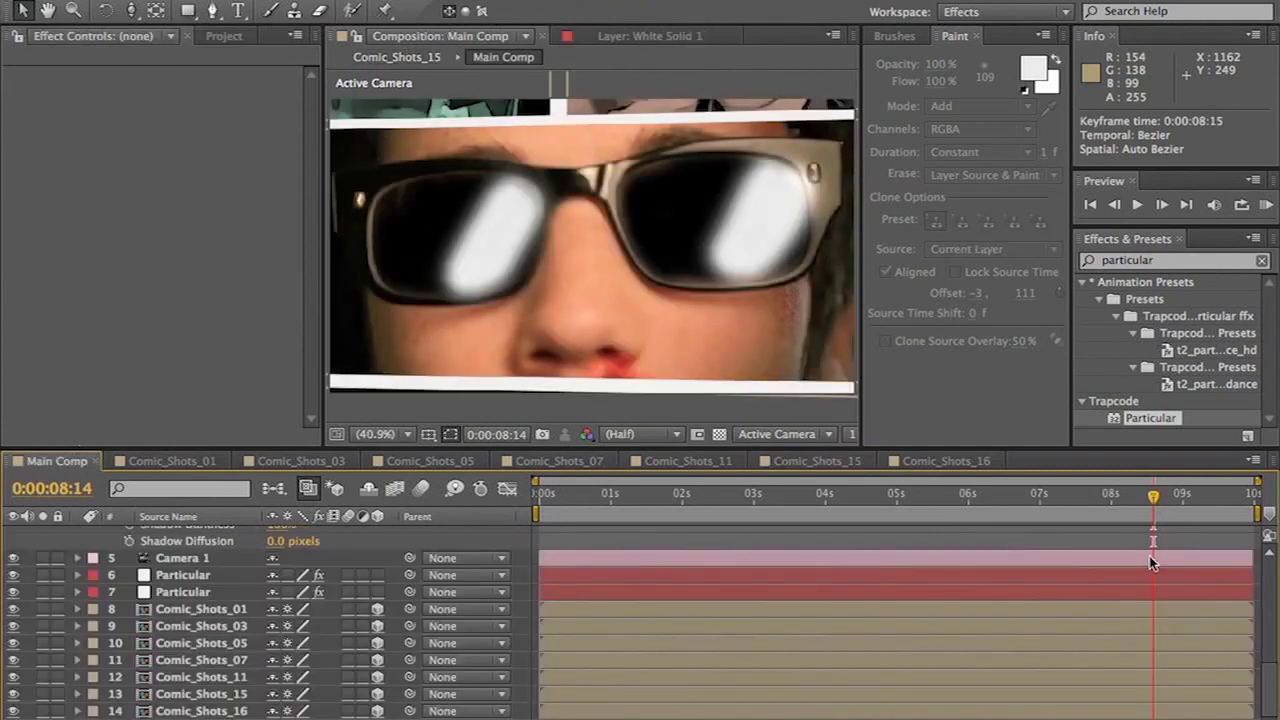
pyautogui.moveTo(1128, 496); pyautogui.dragTo(1000, 502)
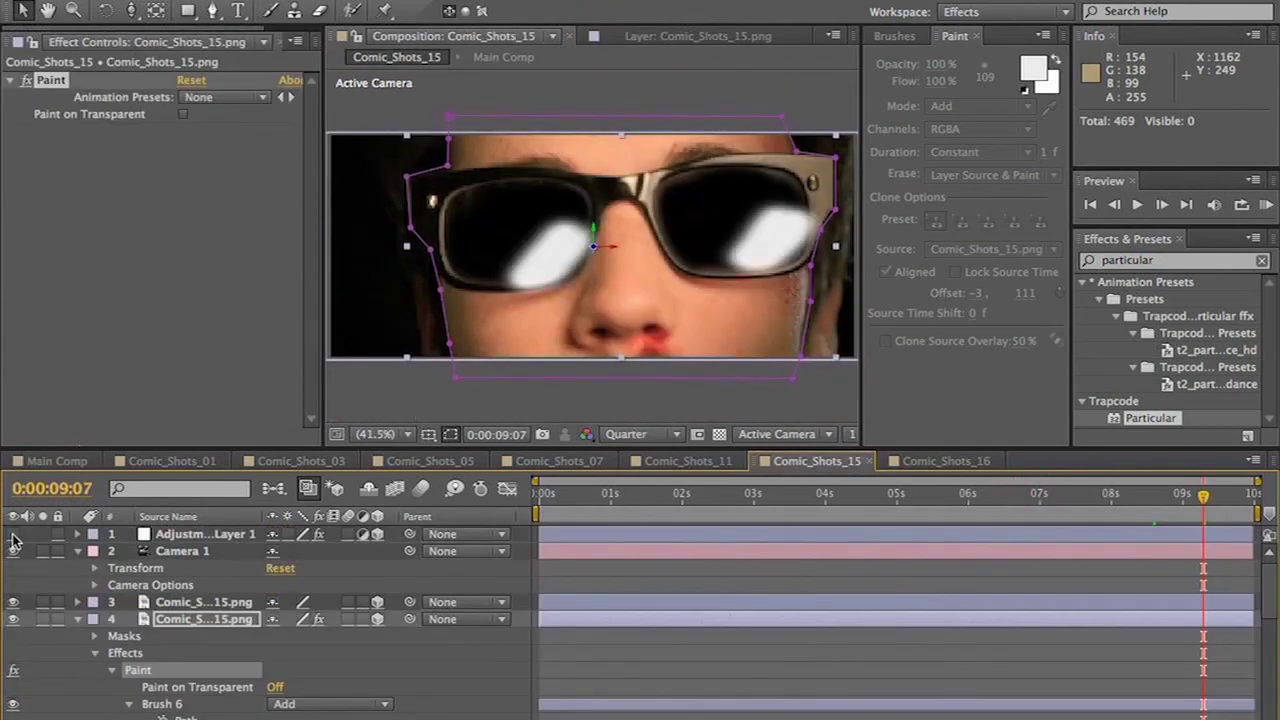
pyautogui.click(13, 535)
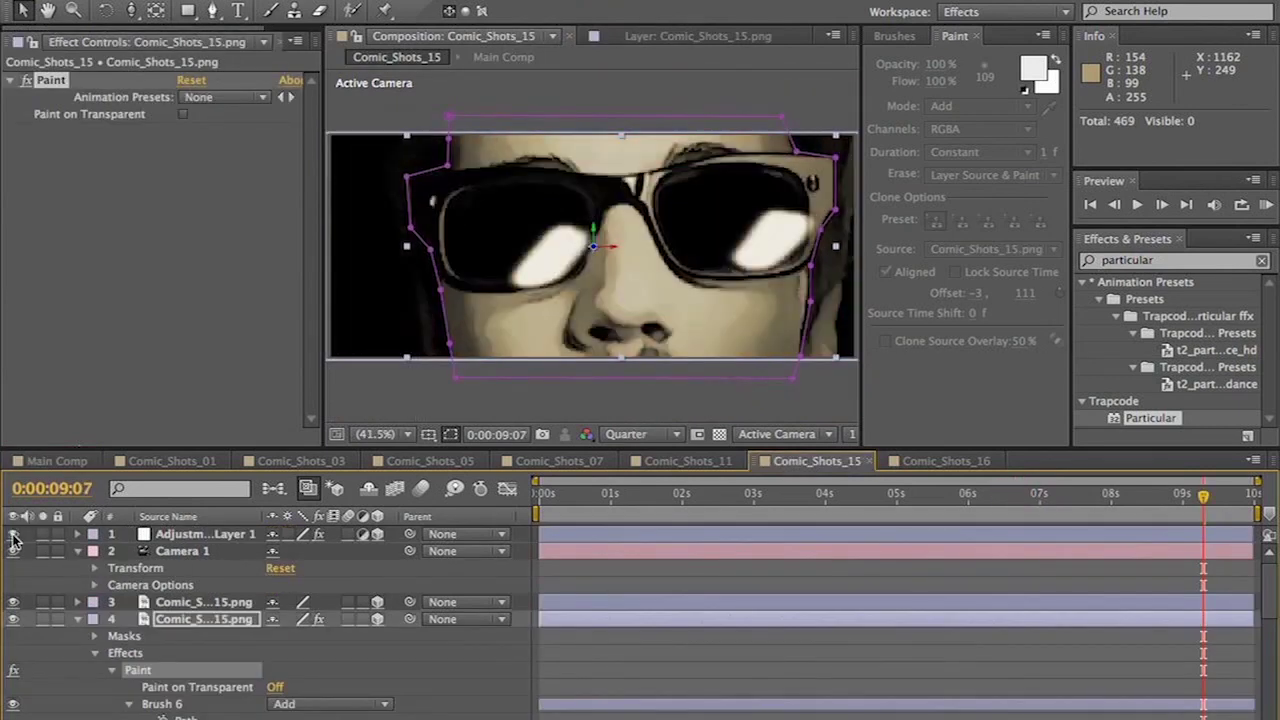
pyautogui.click(57, 462)
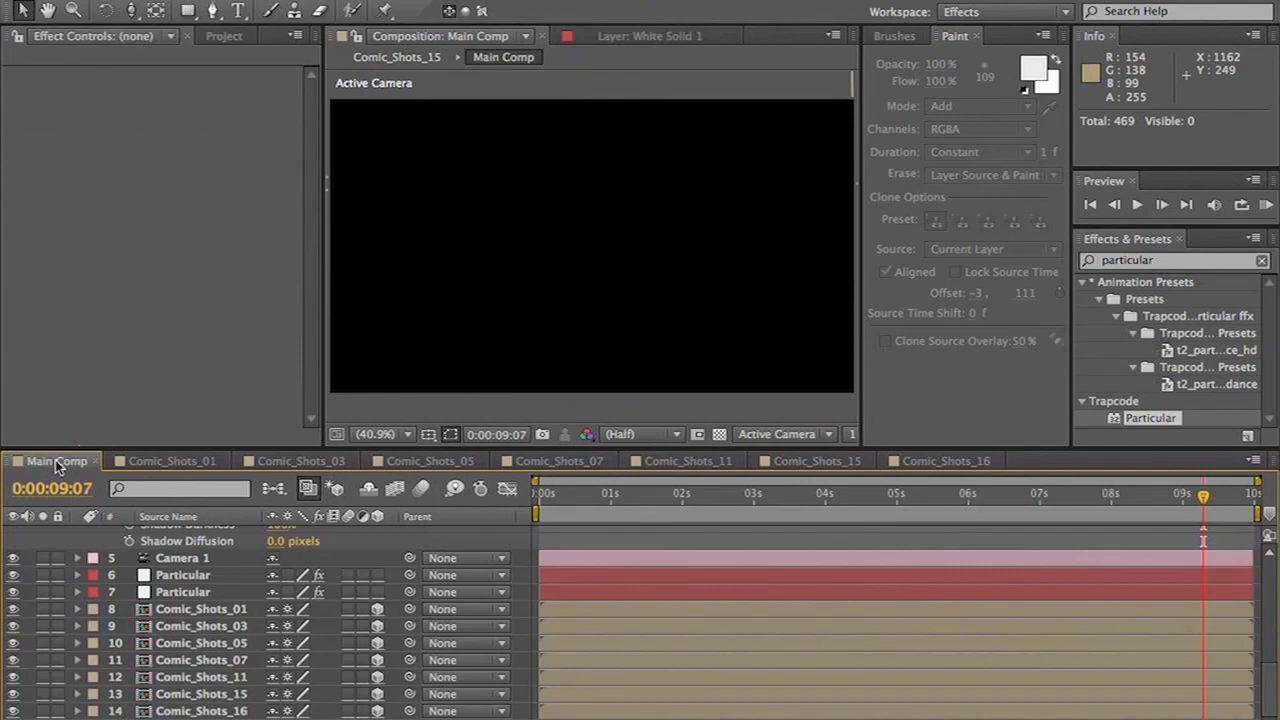
pyautogui.click(1072, 494)
pyautogui.press('space')
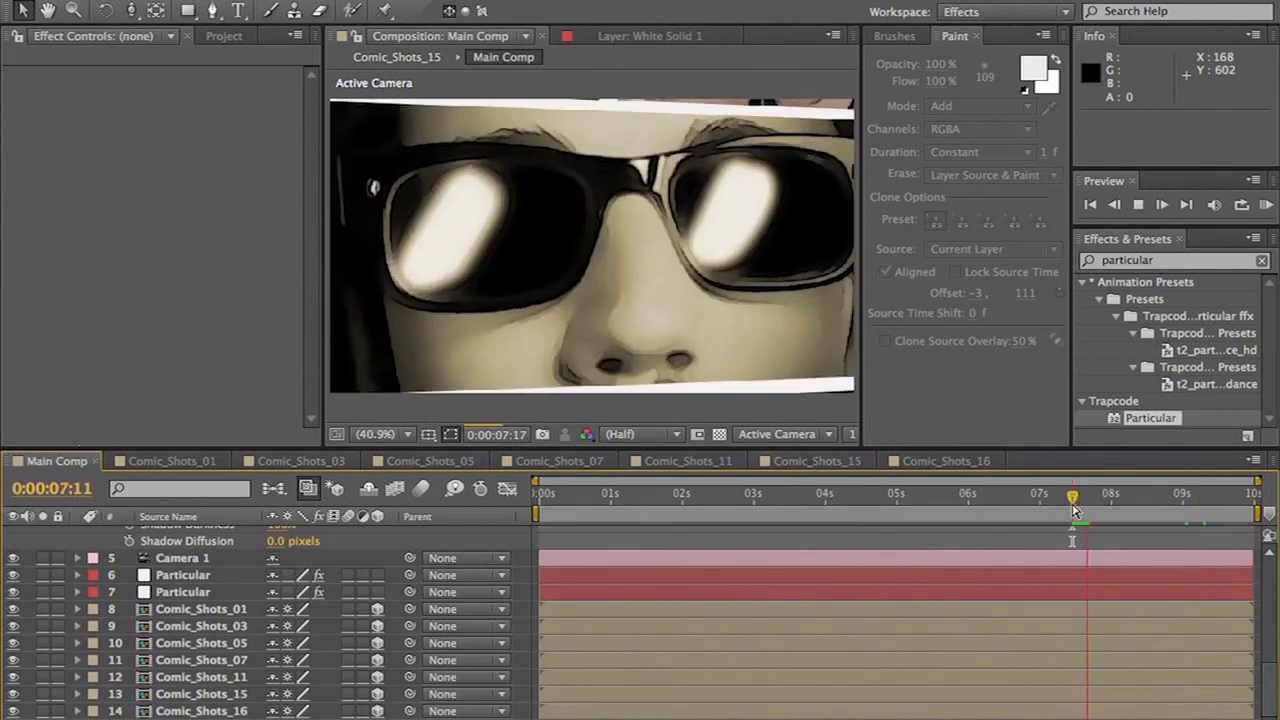
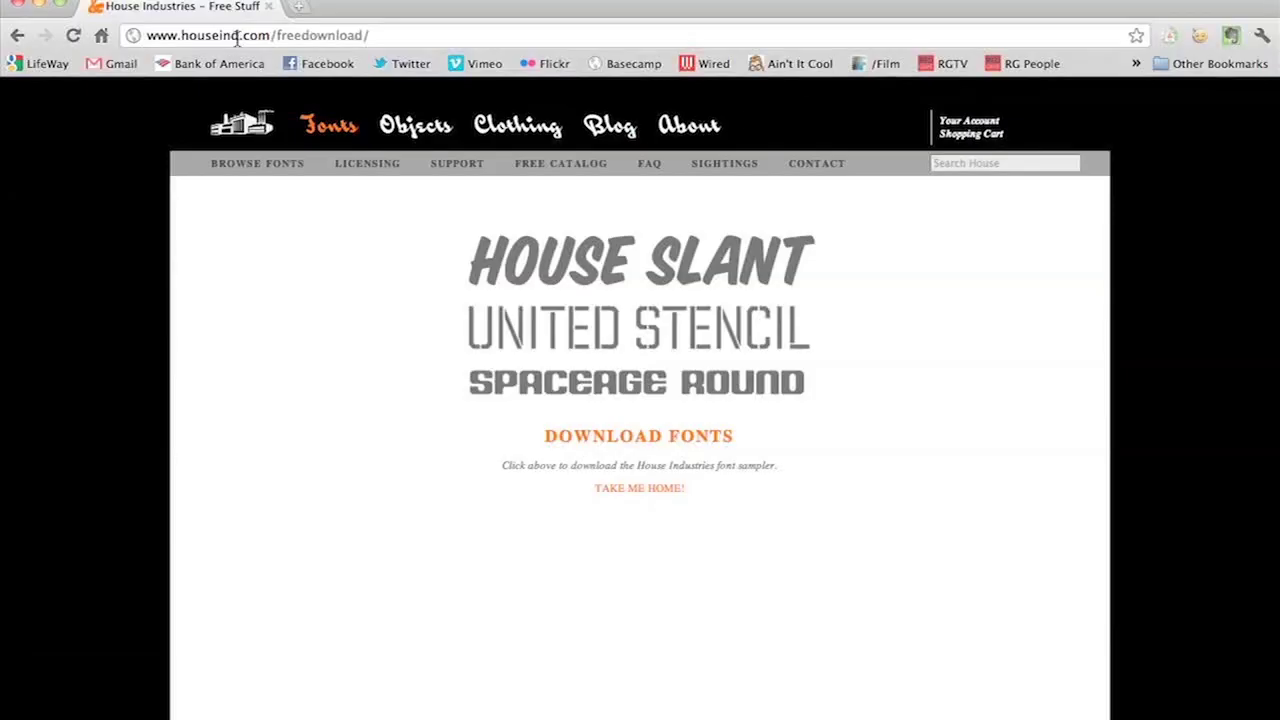
# - Add "THE END" text in the HouseSlant font to Comic_Shots_16 and move it to position 630.0, 286.4
pyautogui.click(232, 38)
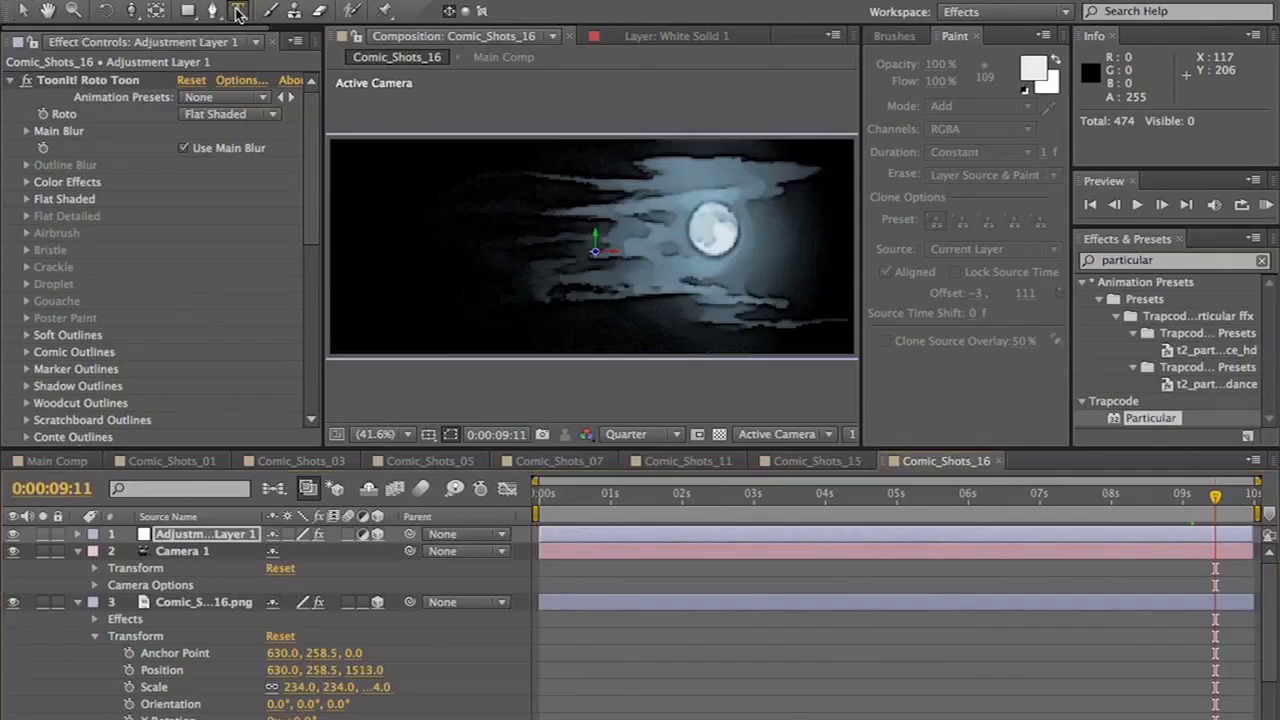
pyautogui.hotkey('ctrl', 't')
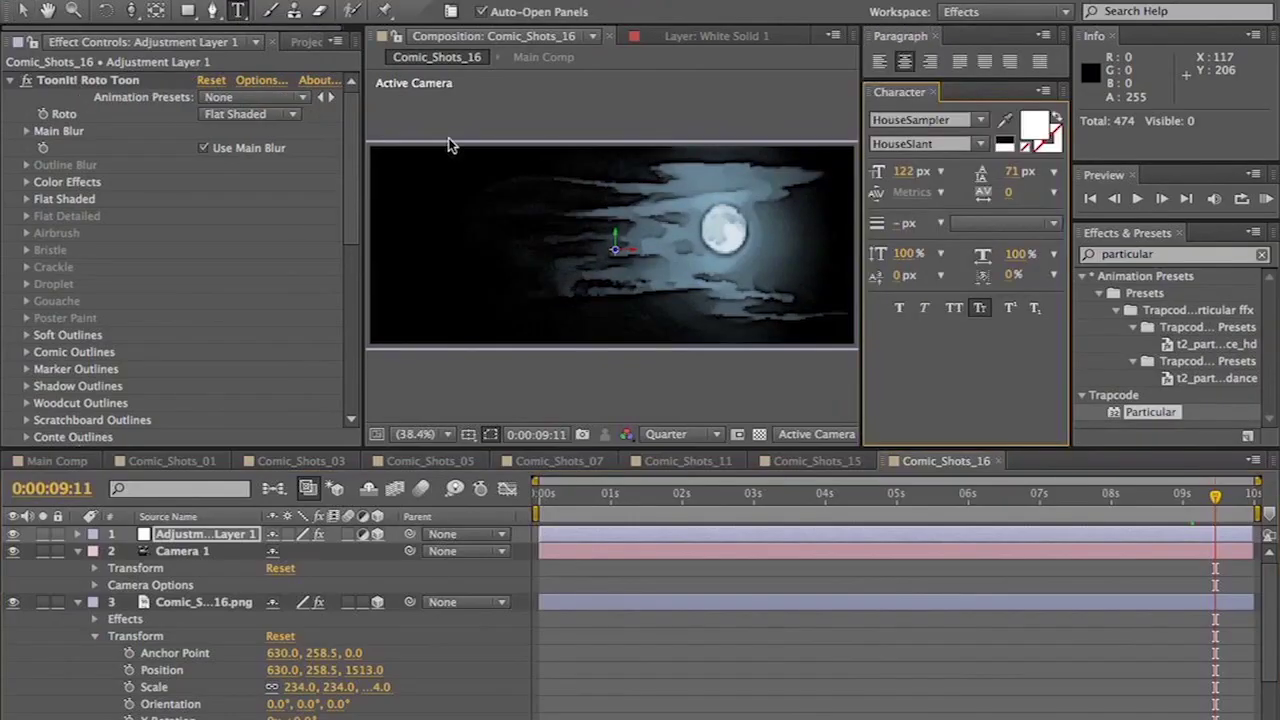
pyautogui.click(585, 227)
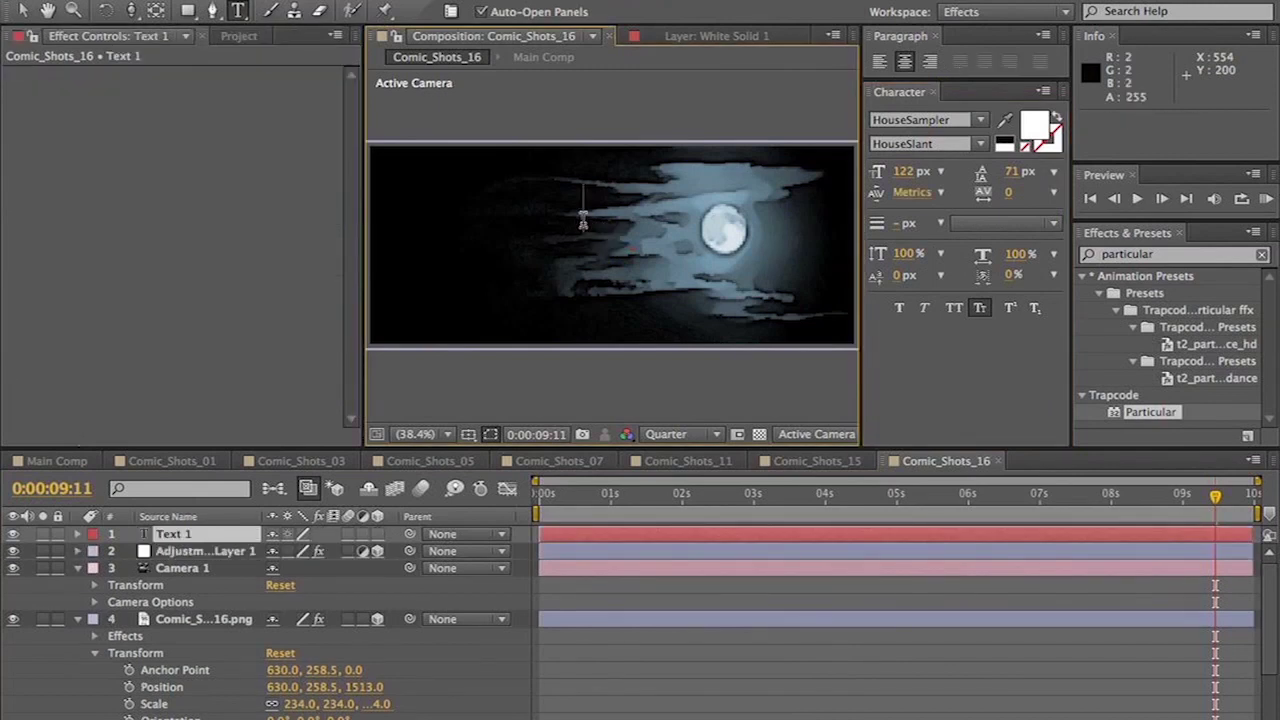
pyautogui.write('THE END')
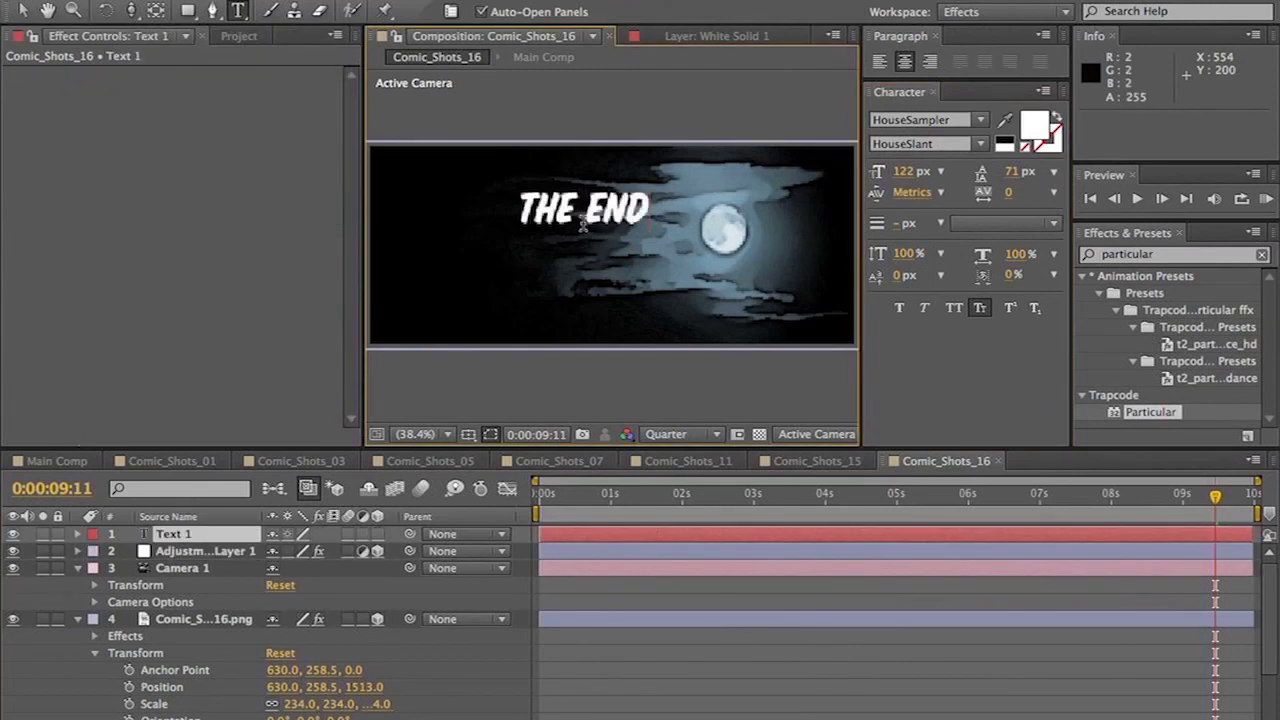
pyautogui.hotkey('ctrl', 'a')
pyautogui.click(19, 10)
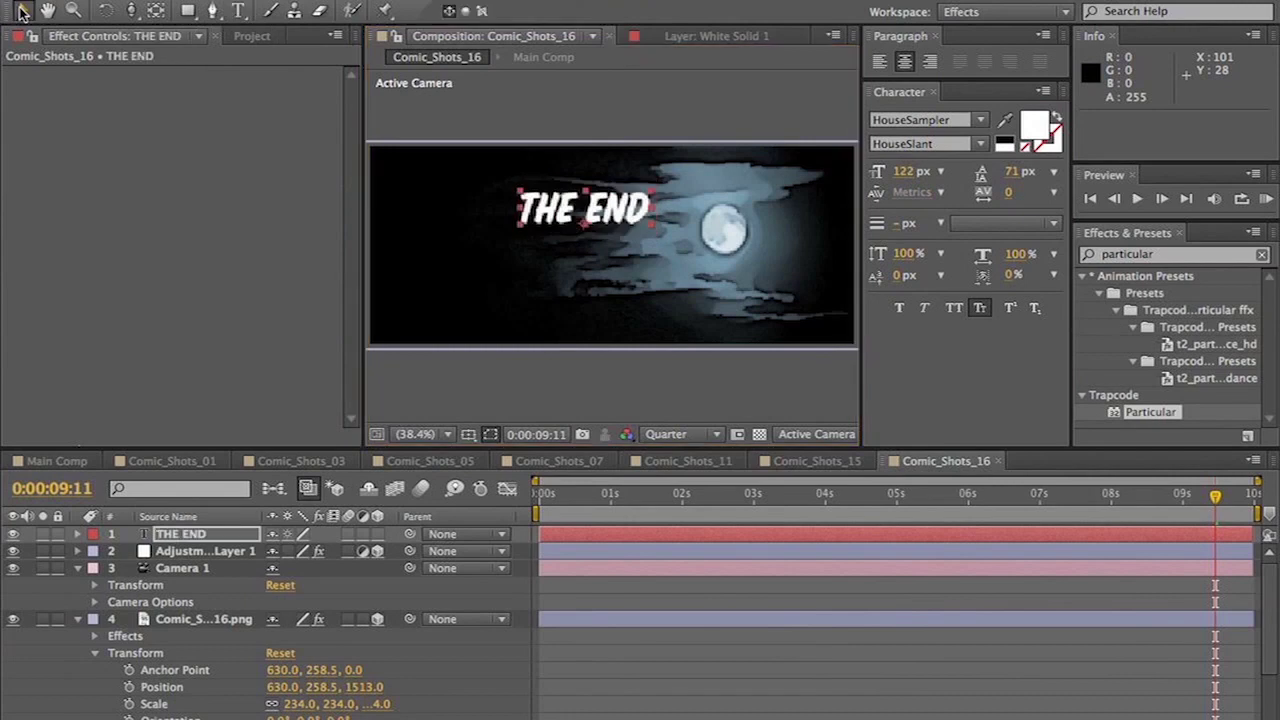
pyautogui.moveTo(647, 208); pyautogui.dragTo(674, 240)
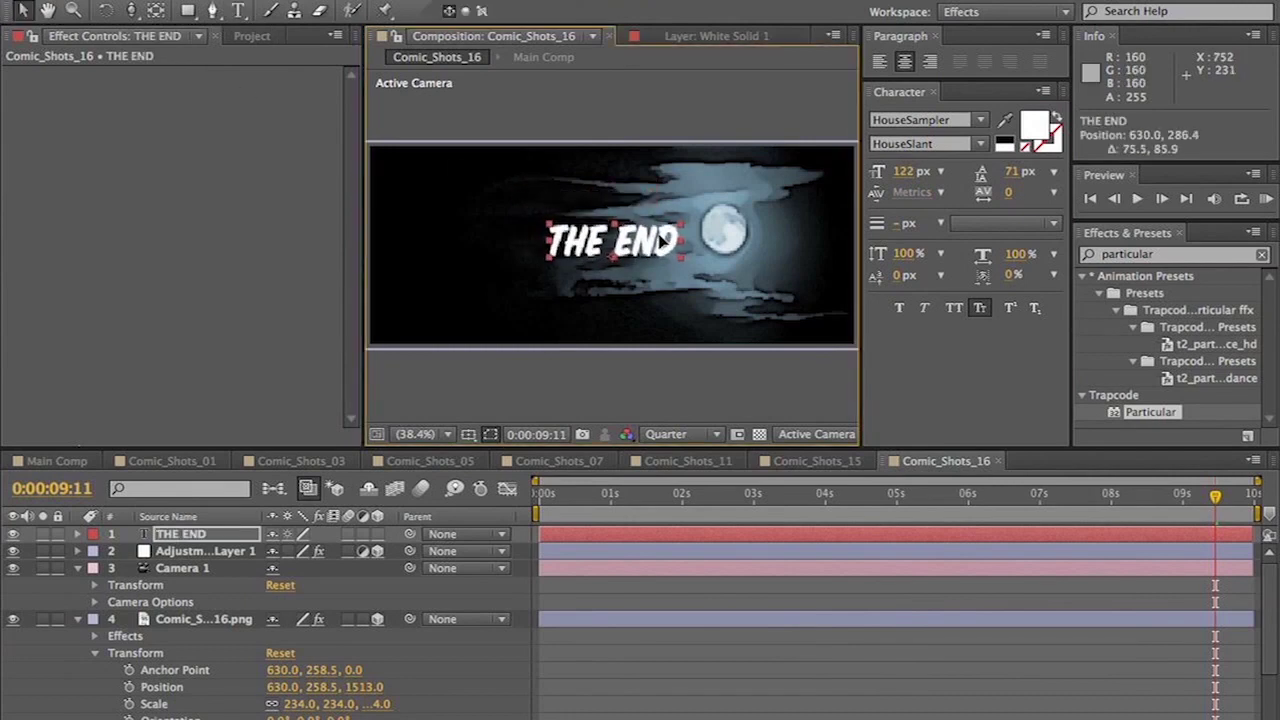
# - Draw a pale orange rectangle with a 7 px dark stroke, place it beneath the THE END layer, and make it a 3D layer
pyautogui.click(187, 10)
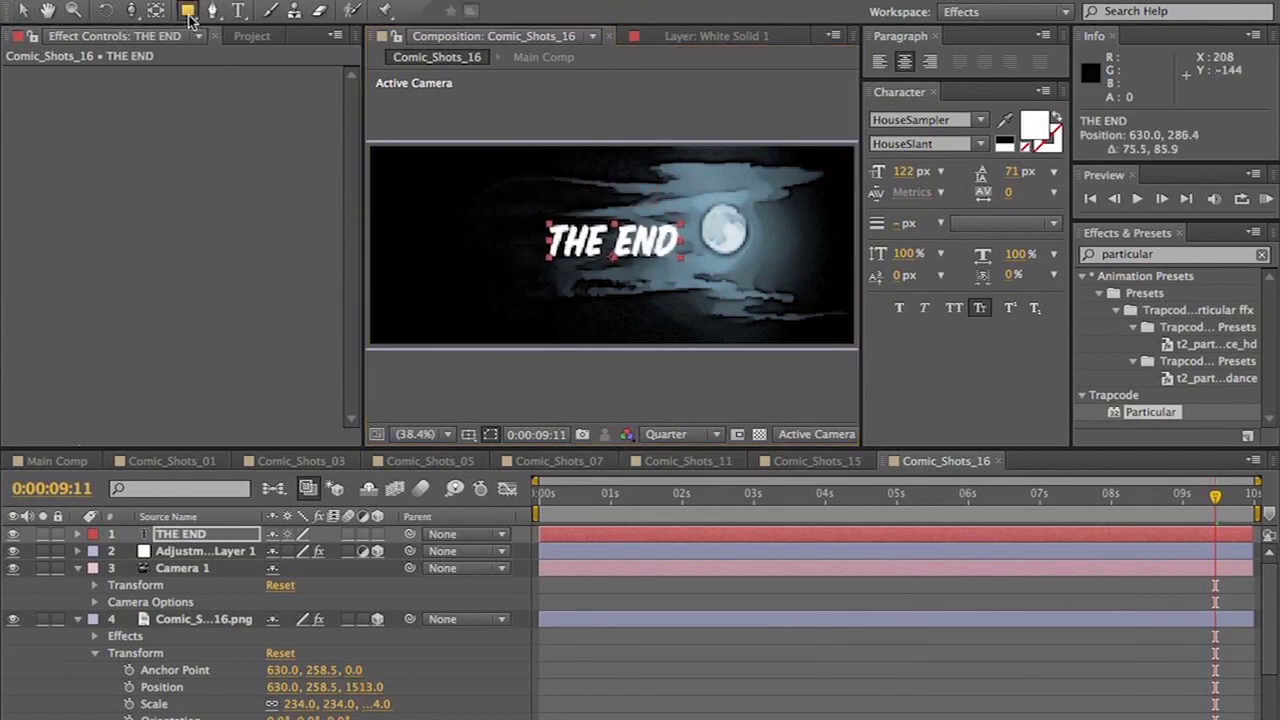
pyautogui.click(85, 586)
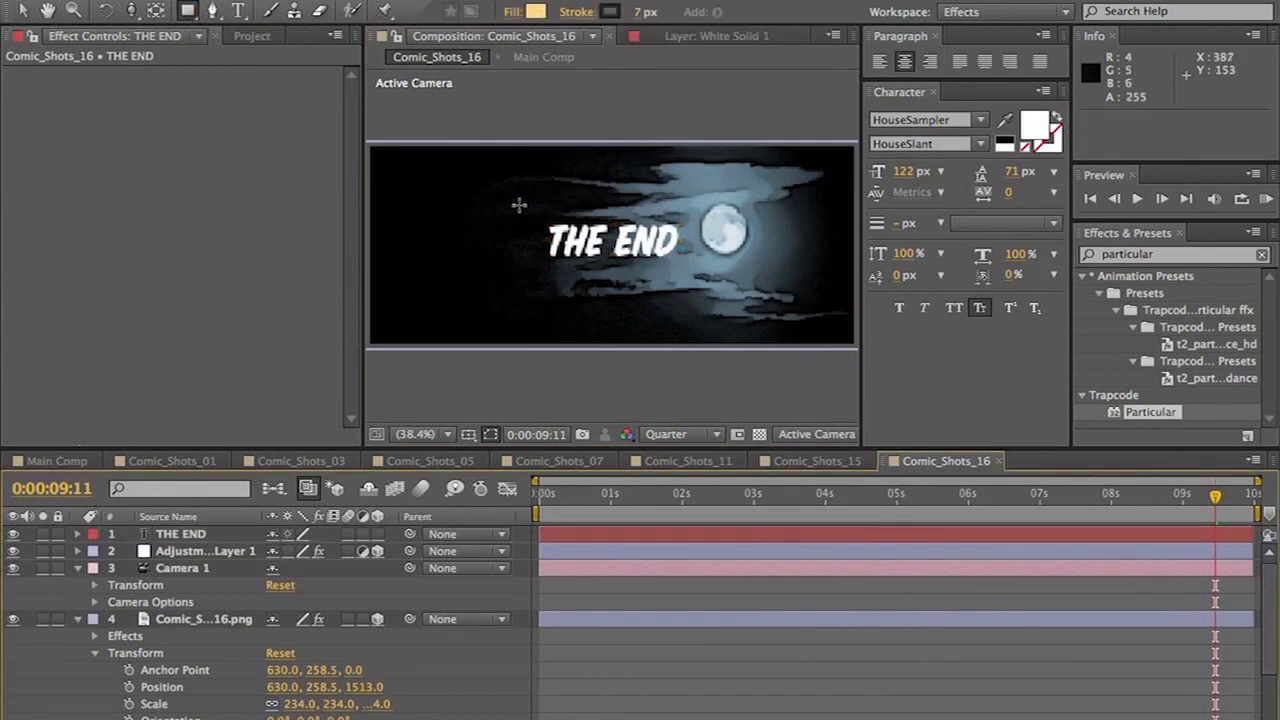
pyautogui.moveTo(519, 205); pyautogui.dragTo(690, 273)
pyautogui.moveTo(175, 538); pyautogui.dragTo(191, 608)
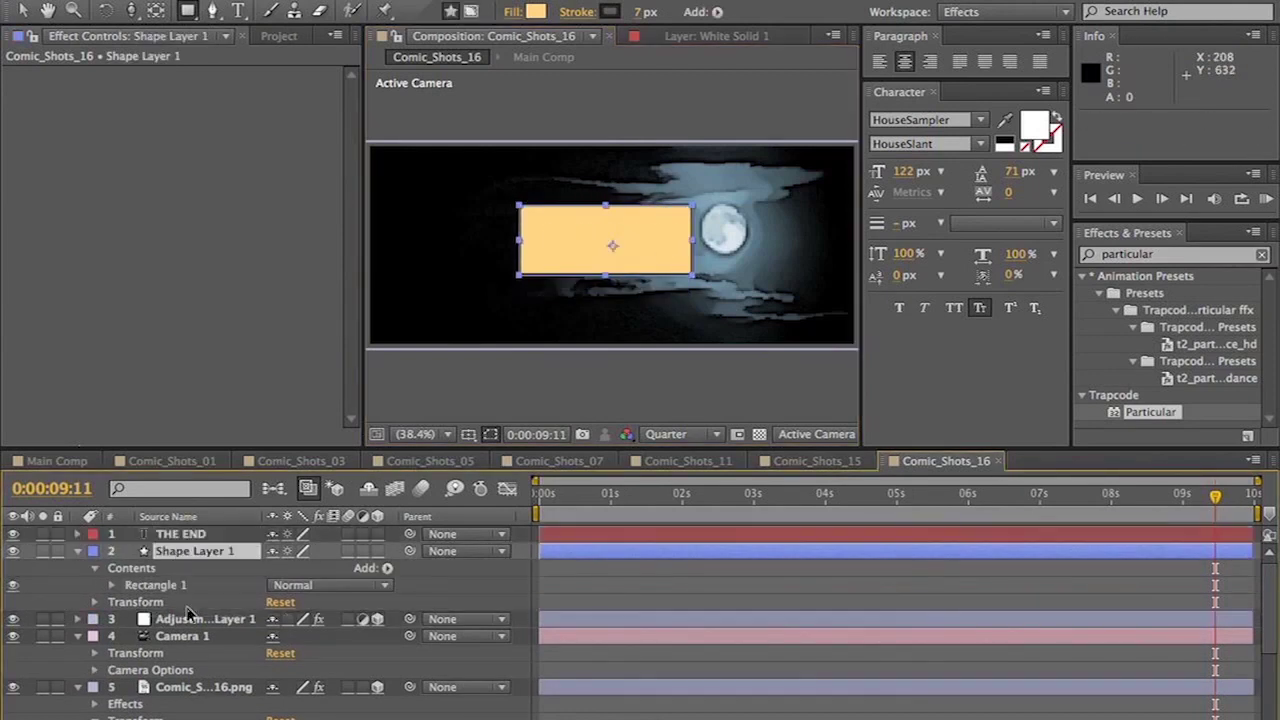
pyautogui.click(377, 551)
# - Change the THE END text colour to dark grey, RGB 22, 22, 22
pyautogui.click(192, 534)
pyautogui.click(1033, 124)
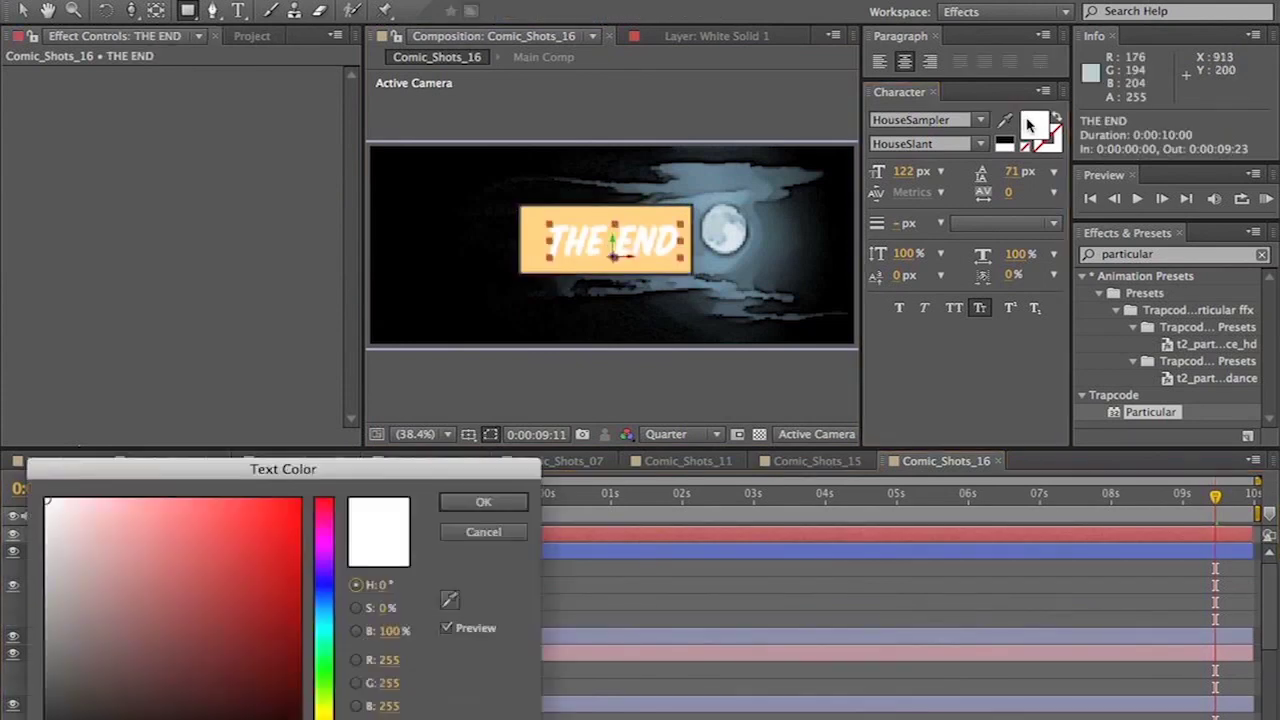
pyautogui.moveTo(46, 631); pyautogui.dragTo(46, 719)
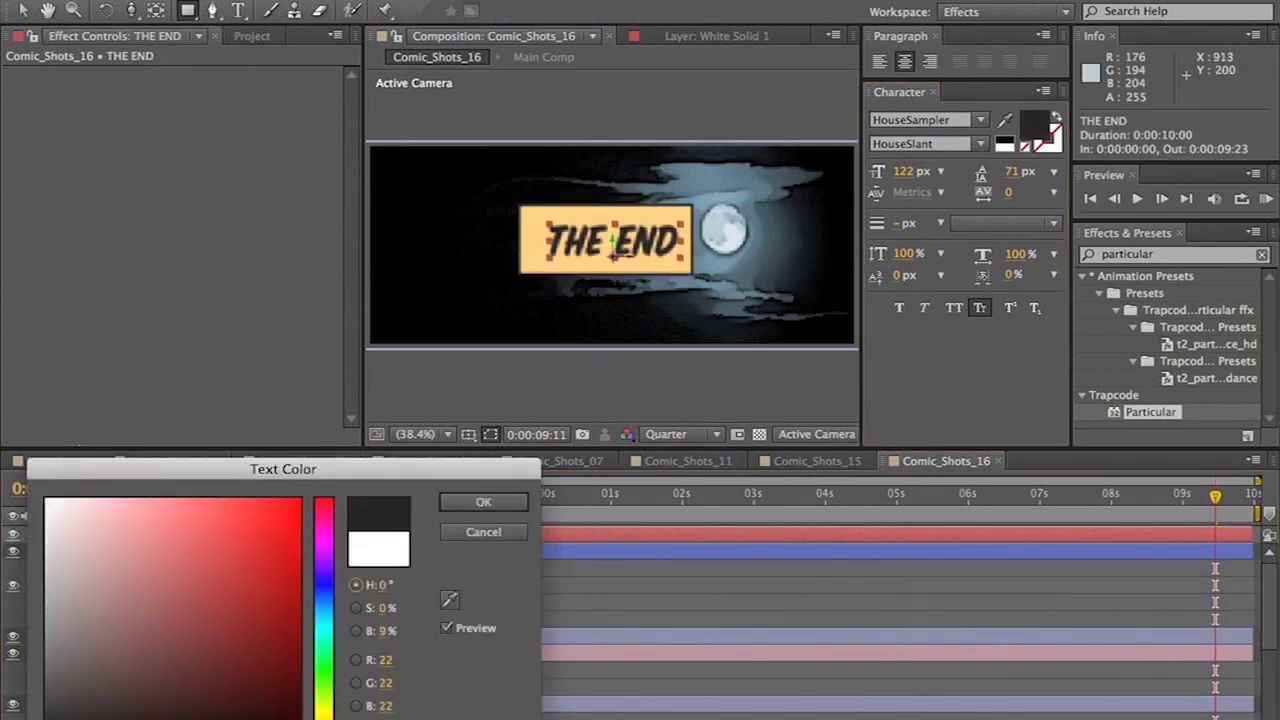
pyautogui.click(486, 502)
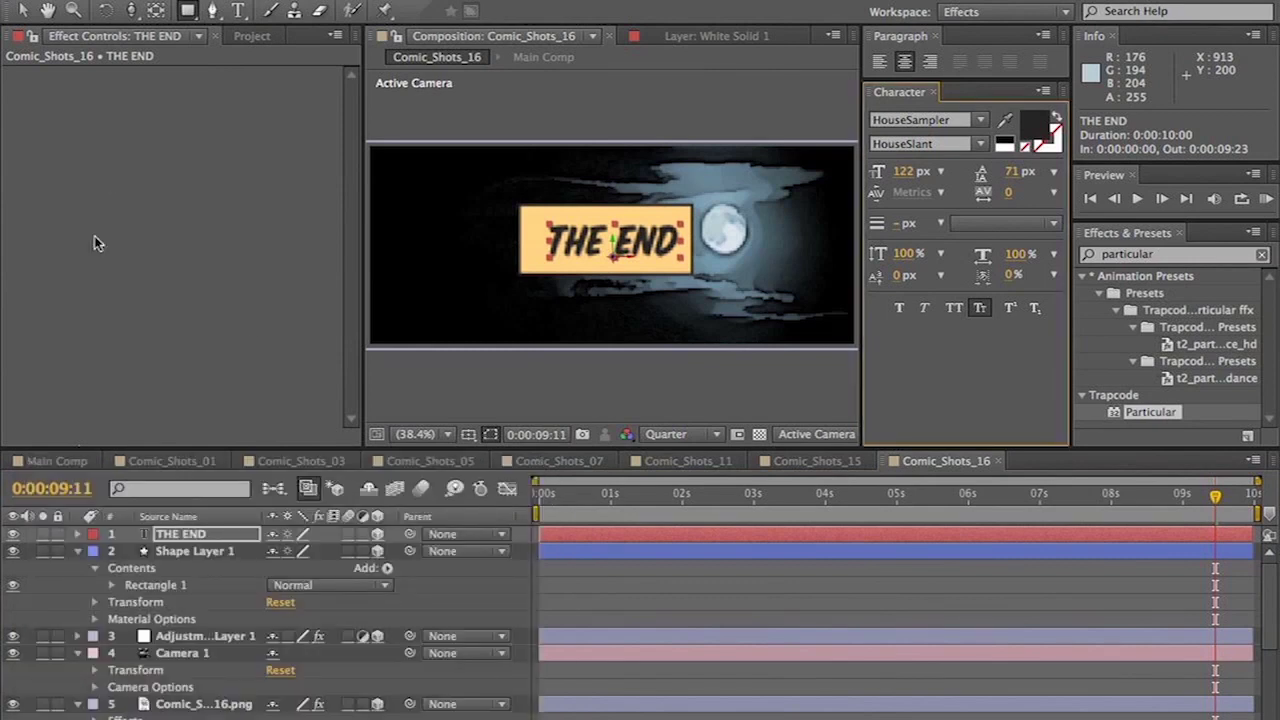
# - Scale Shape Layer 1 to 88%, 80%, centre it behind THE END at position 645.6, 263.7, and preview Main Comp
pyautogui.click(190, 551)
pyautogui.press('v')
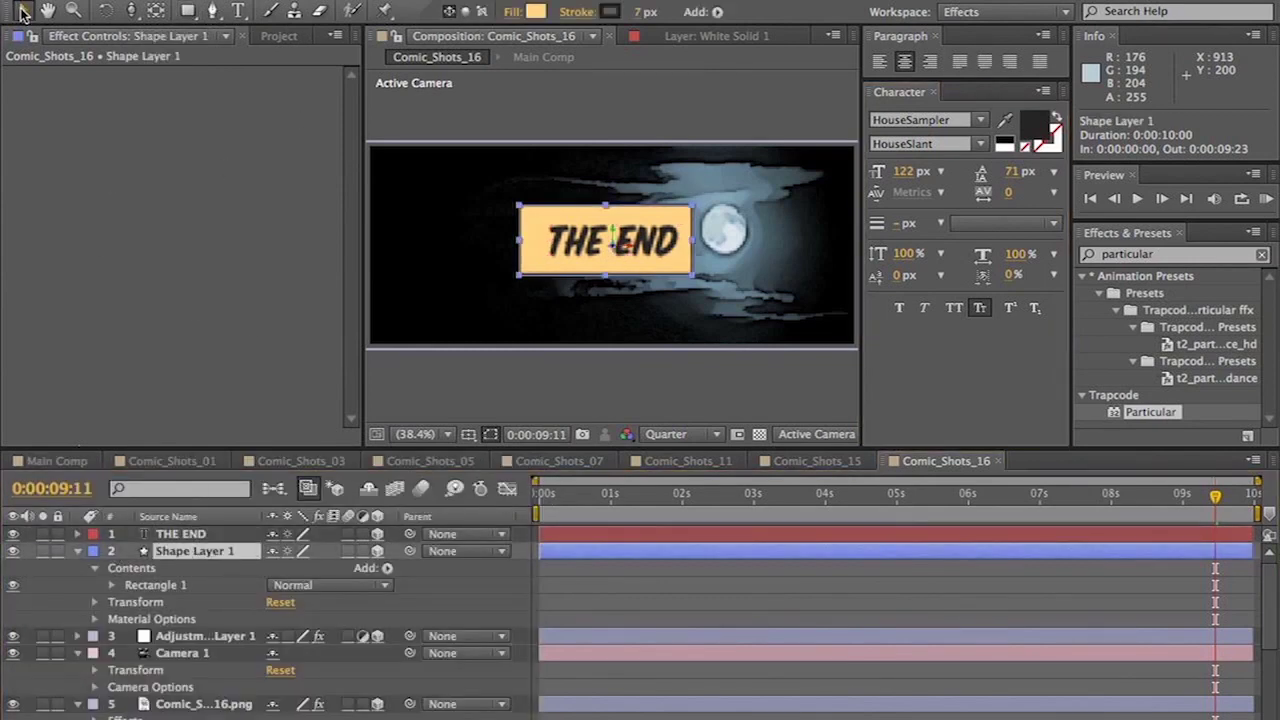
pyautogui.moveTo(552, 263); pyautogui.dragTo(557, 265)
pyautogui.moveTo(526, 210); pyautogui.dragTo(537, 218)
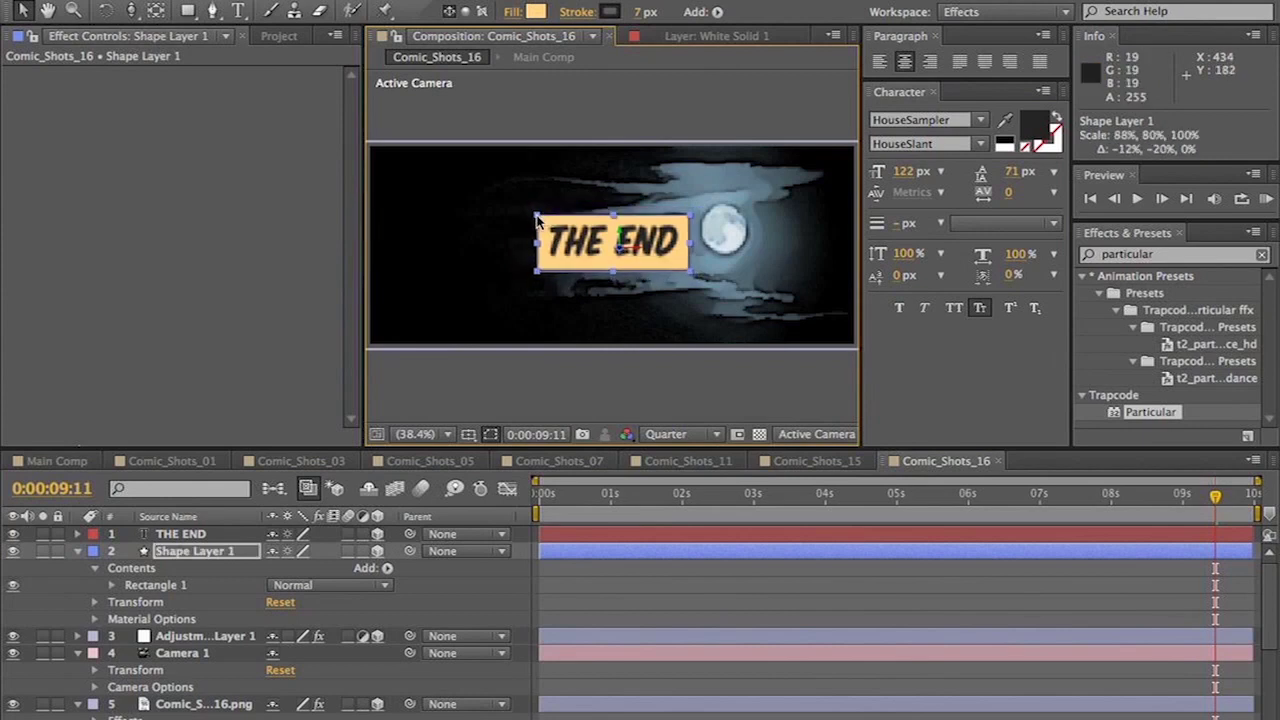
pyautogui.moveTo(563, 259); pyautogui.dragTo(561, 258)
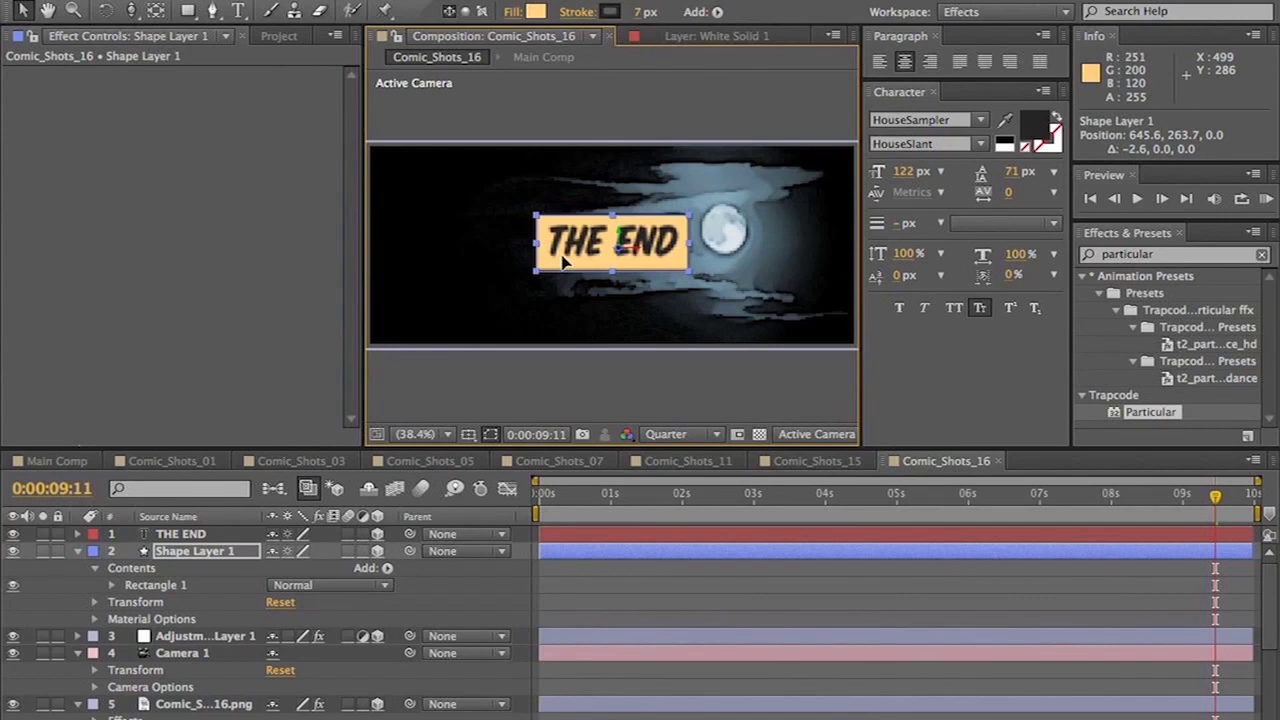
pyautogui.click(490, 580)
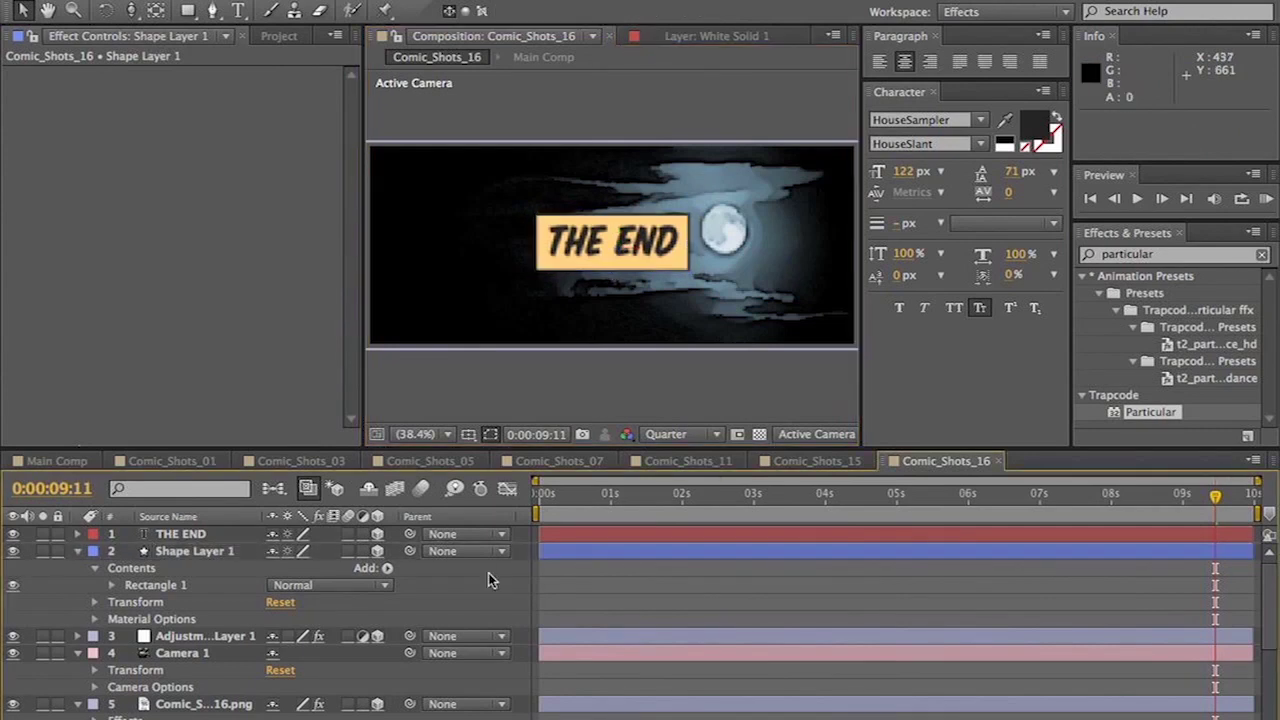
pyautogui.click(57, 462)
pyautogui.press('space')
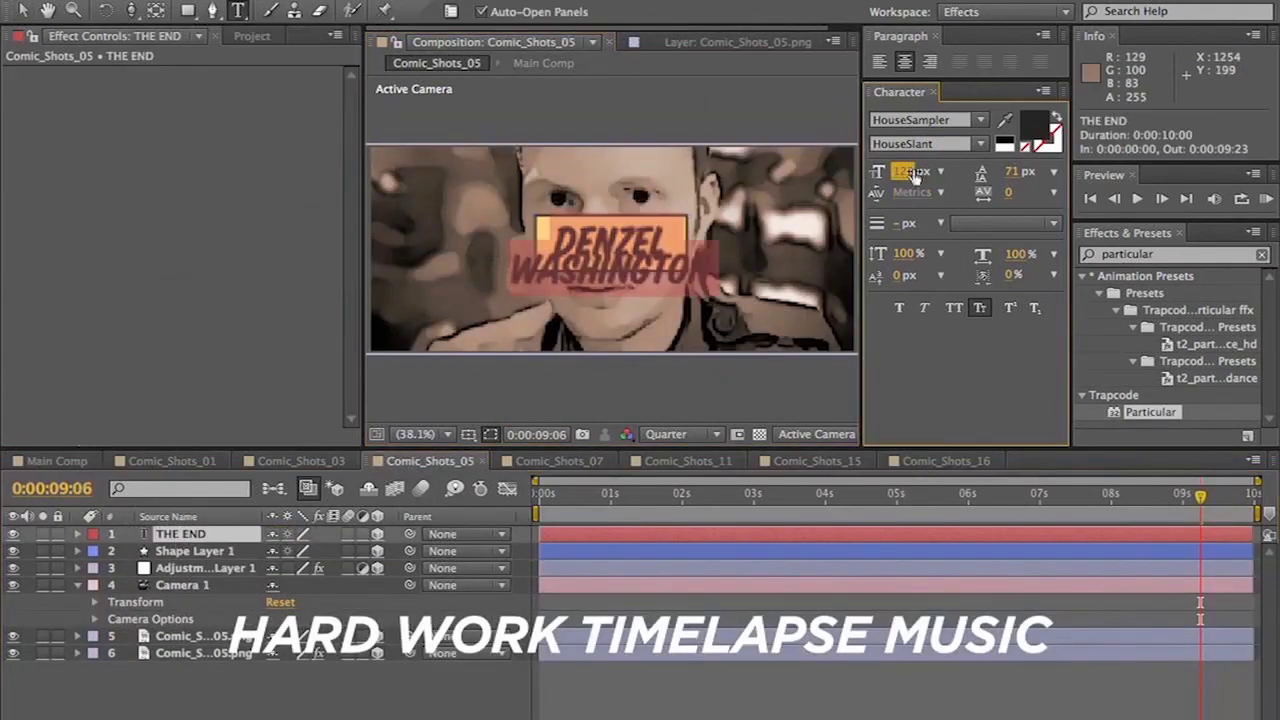
# - In Comic_Shots_05, set the DENZEL WASHINGTON caption to 79 px with 66 px leading, move its box to 220.5, 334.6, and check Main Comp
pyautogui.moveTo(914, 176); pyautogui.dragTo(882, 176)
pyautogui.click(195, 551)
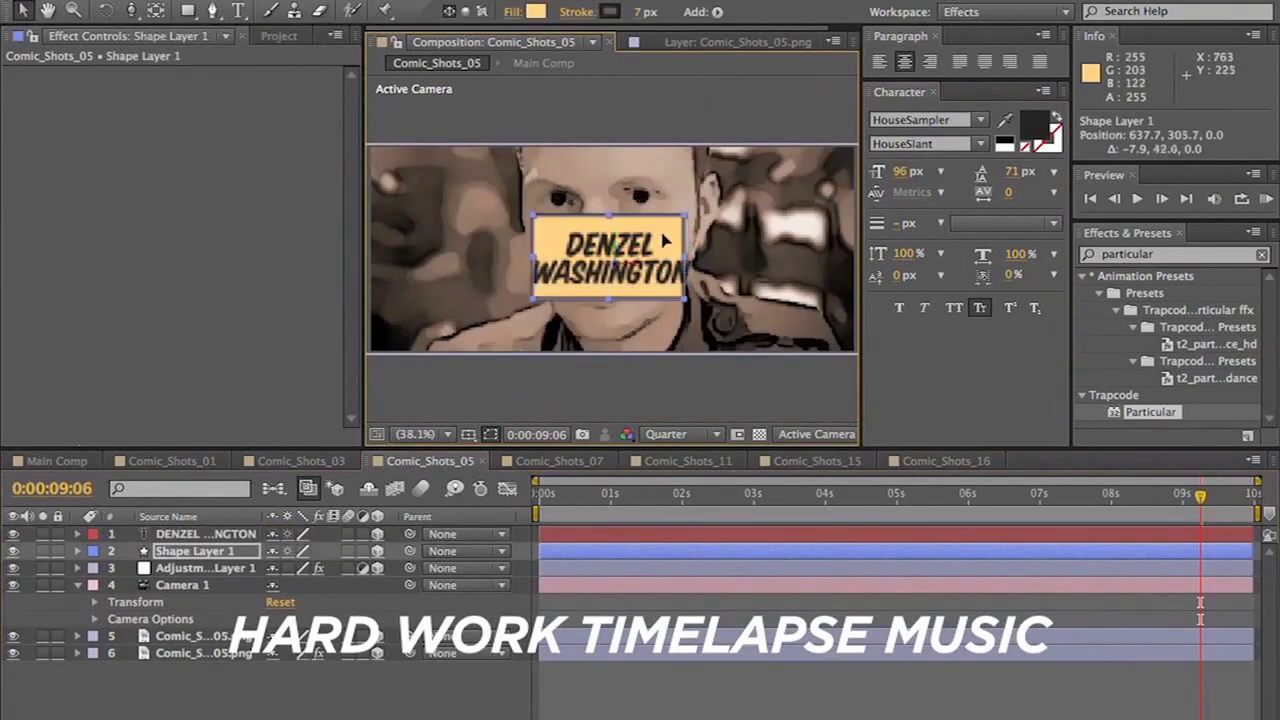
pyautogui.click(205, 534)
pyautogui.moveTo(1012, 173); pyautogui.dragTo(1007, 173)
pyautogui.moveTo(600, 245); pyautogui.dragTo(478, 238)
pyautogui.moveTo(1016, 176); pyautogui.dragTo(1011, 180)
pyautogui.click(195, 551)
pyautogui.click(205, 534)
pyautogui.click(68, 462)
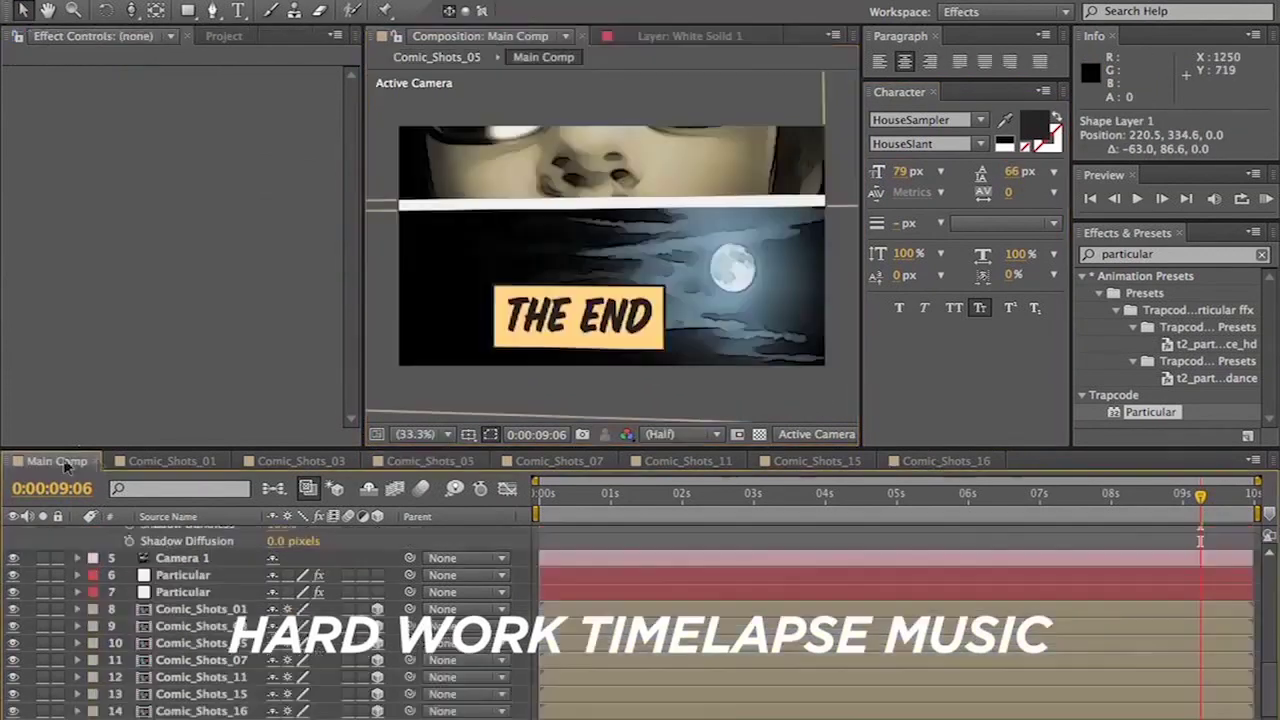
# - Reposition the caption in Comic_Shots_03 slightly up and to the left
pyautogui.click(430, 461)
pyautogui.click(301, 461)
pyautogui.click(195, 602)
pyautogui.press('v')
pyautogui.moveTo(774, 223); pyautogui.dragTo(751, 217)
pyautogui.keyDown('shift'); pyautogui.click(697, 187); pyautogui.keyUp('shift')
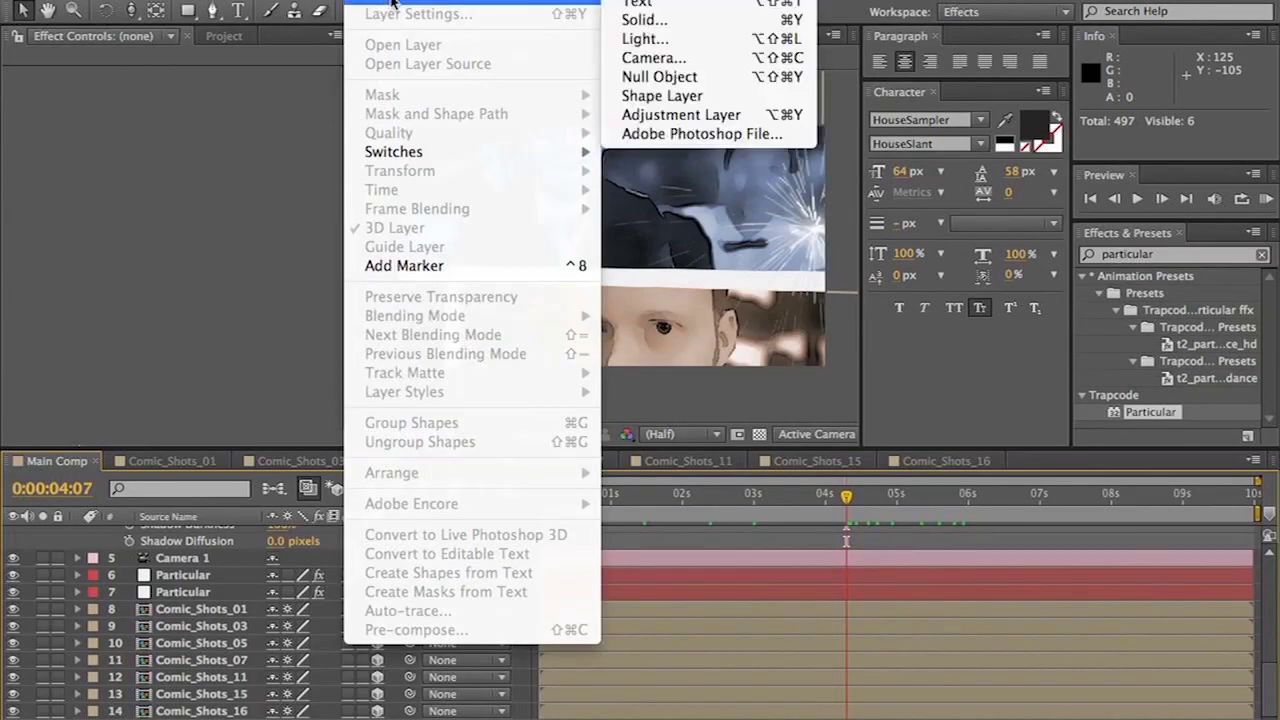
# - Add an adjustment layer to Main Comp and rename it Looks
pyautogui.click(692, 112)
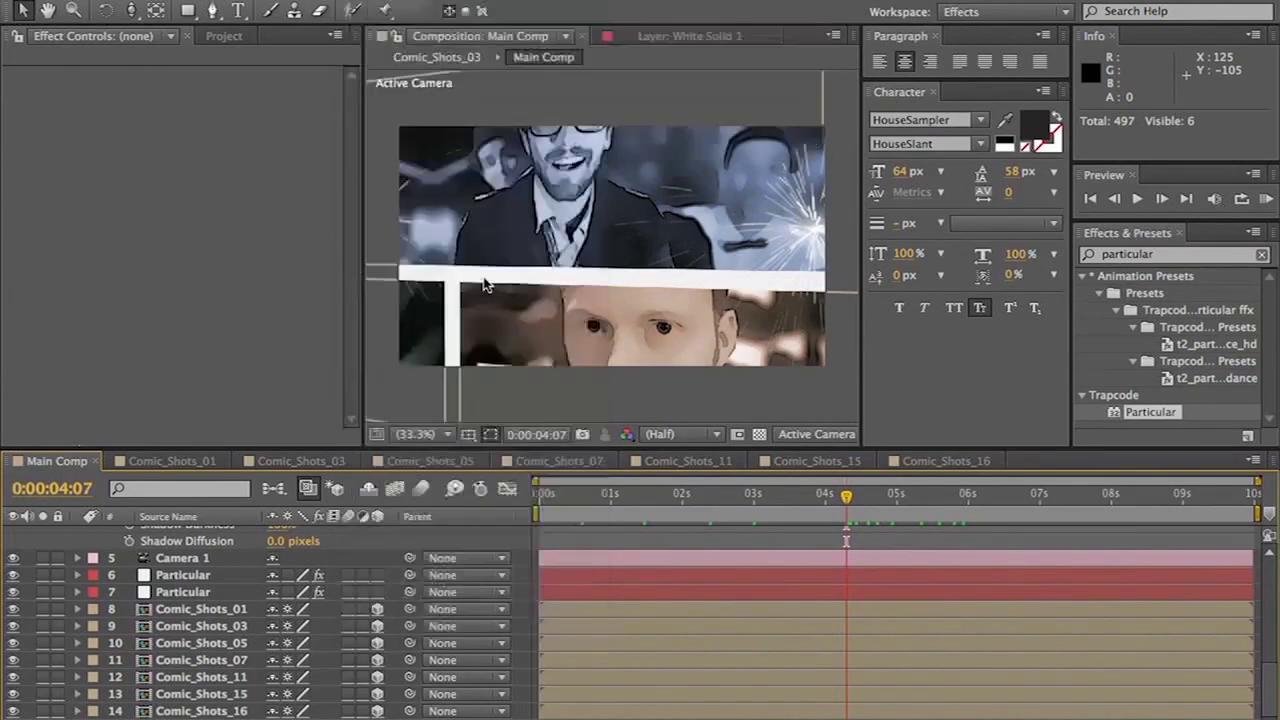
pyautogui.rightClick(199, 536)
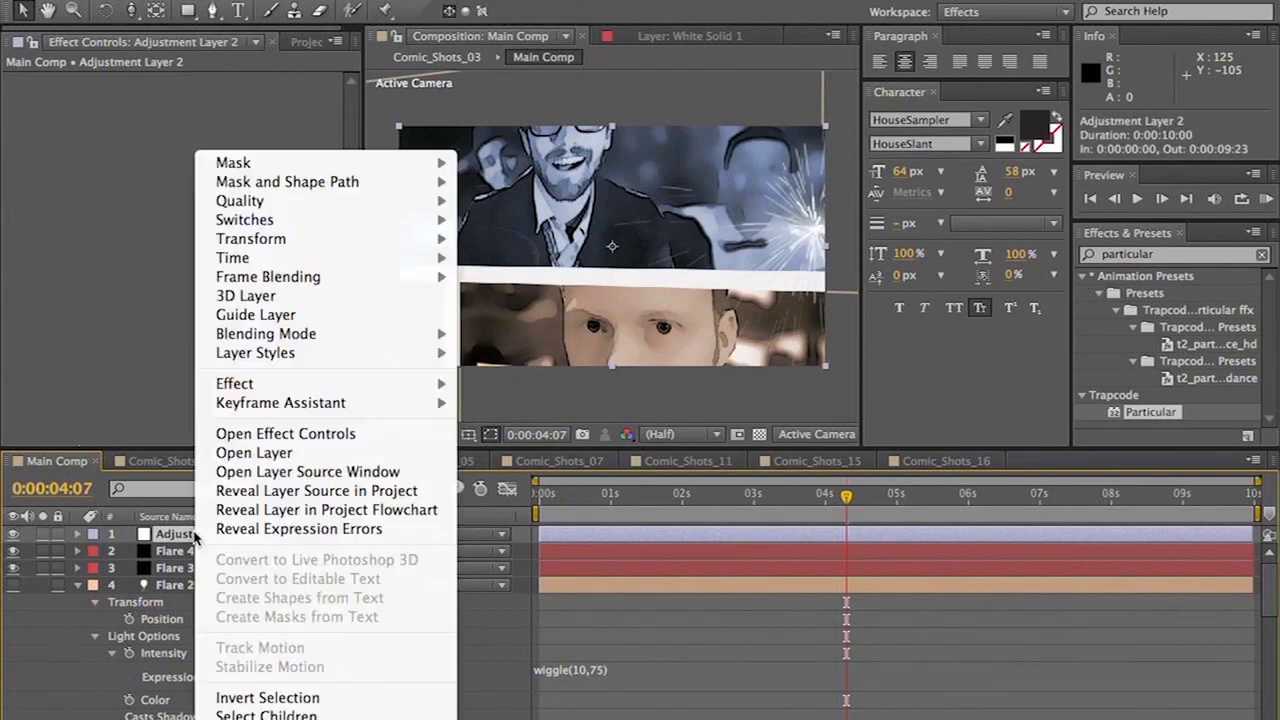
pyautogui.press('Escape')
pyautogui.press('Return')
pyautogui.write('Lo')
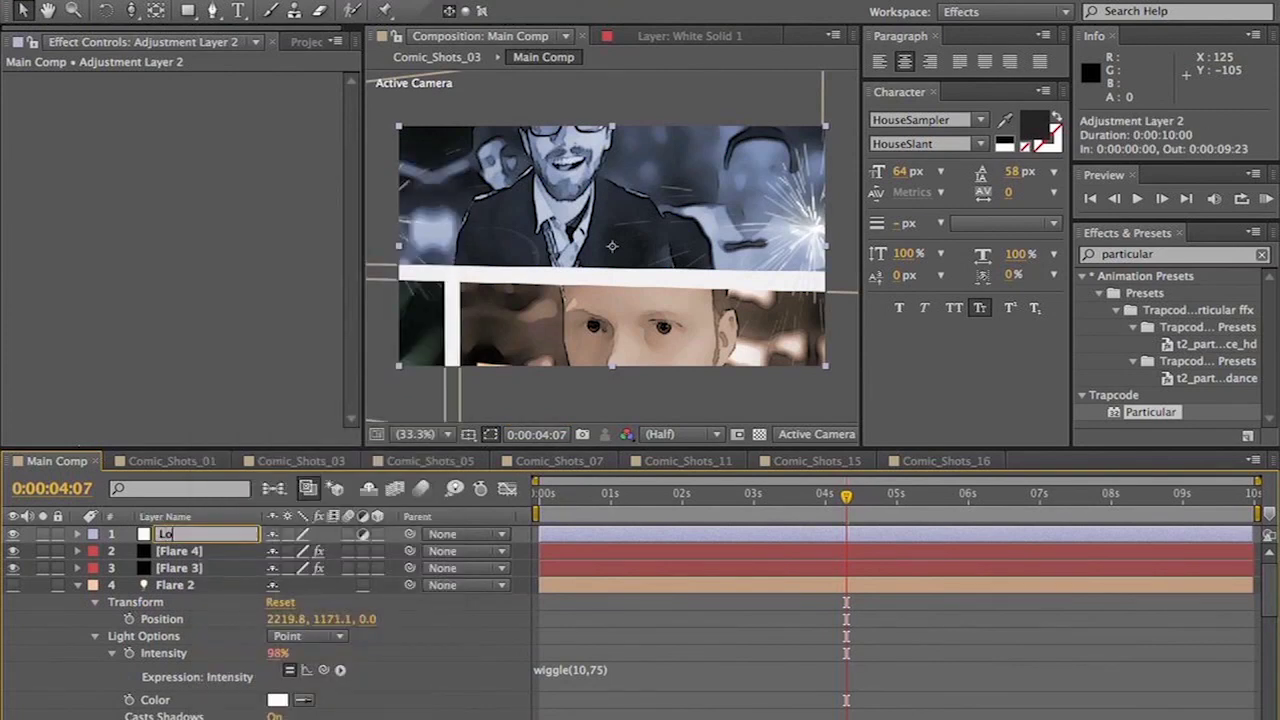
pyautogui.write('oks')
pyautogui.press('Return')
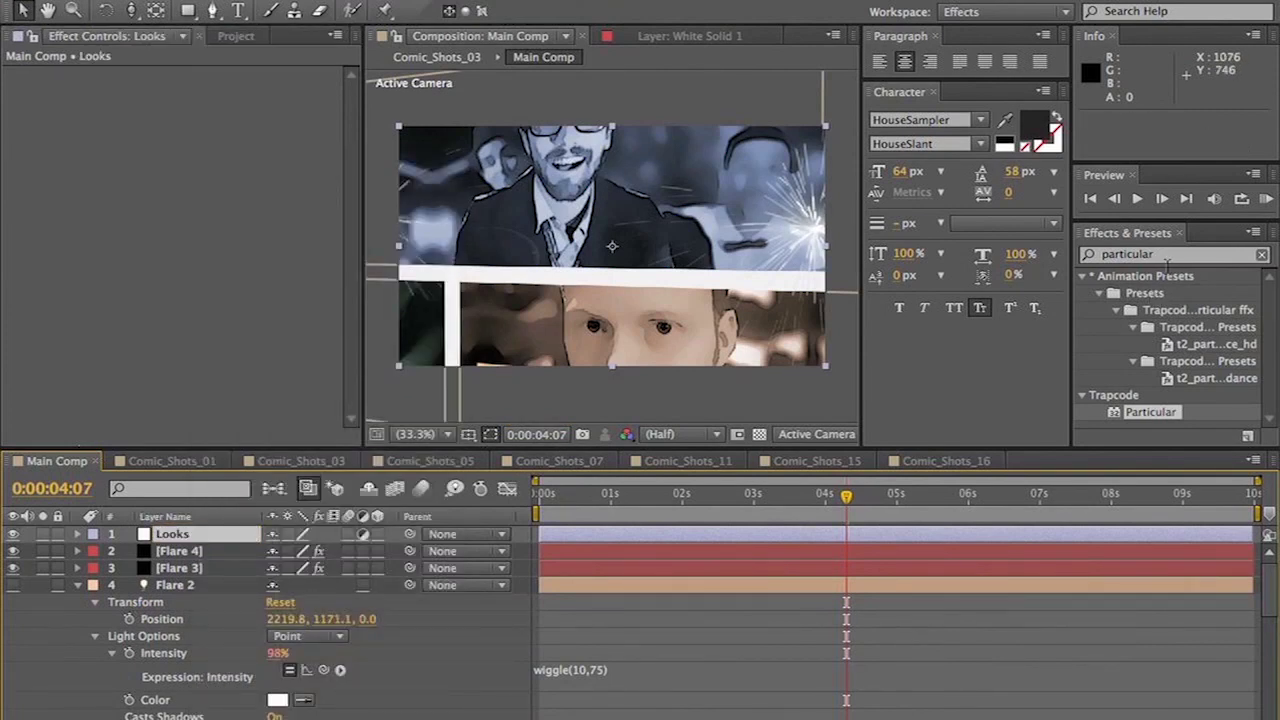
# - Apply the Magic Bullet Looks effect to the Looks layer and open its look editor
pyautogui.click(1190, 256)
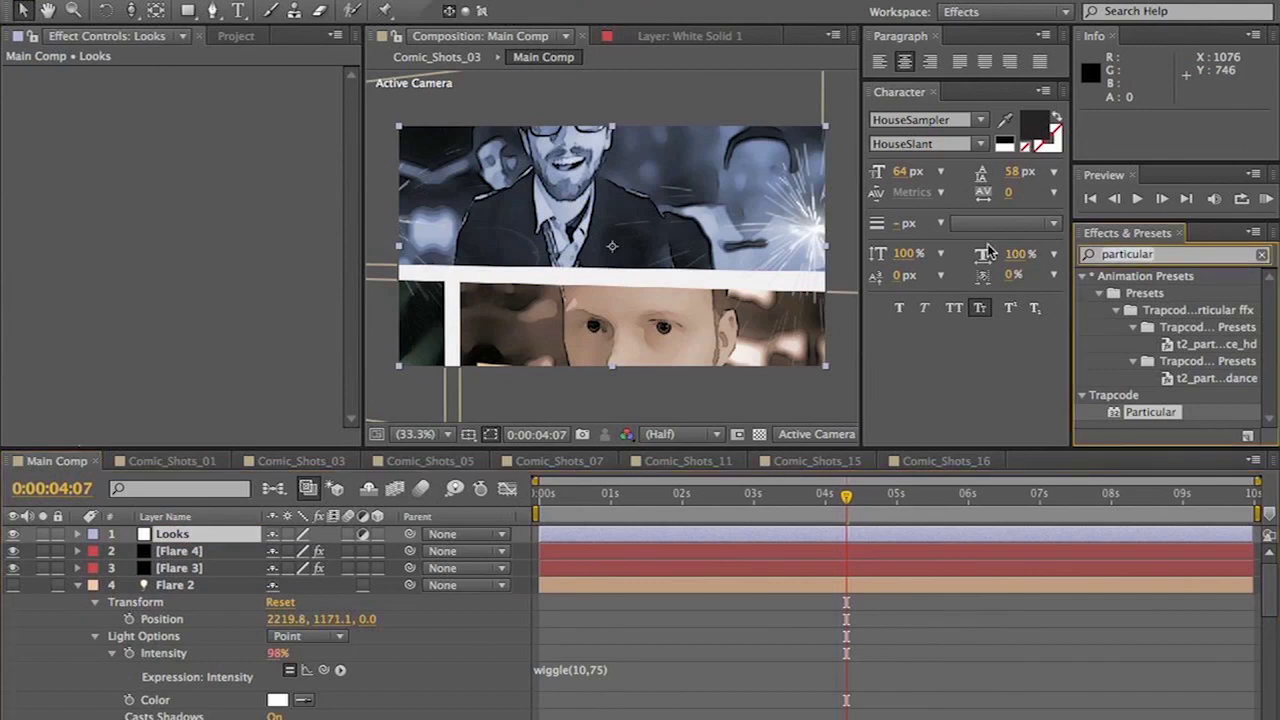
pyautogui.write('looks')
pyautogui.moveTo(1138, 292); pyautogui.dragTo(152, 540)
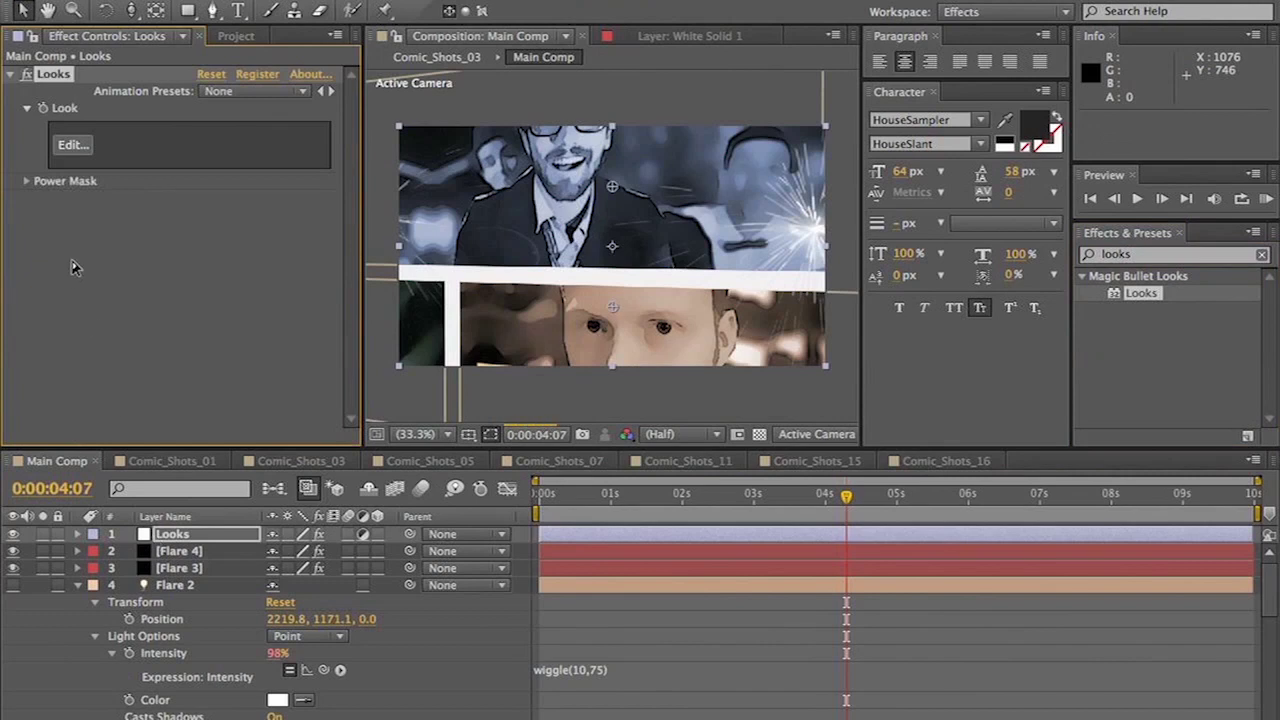
pyautogui.click(73, 146)
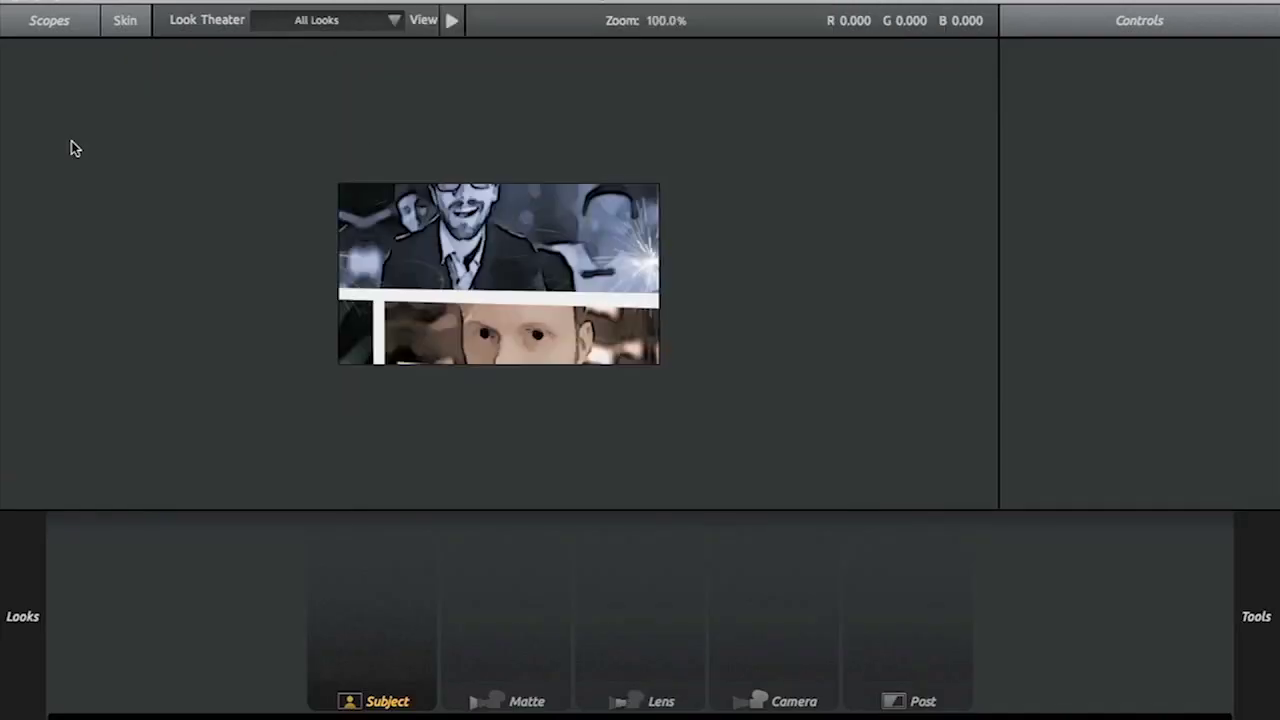
# - Apply the custom Tatooine4 look to the composition
pyautogui.moveTo(2, 172)
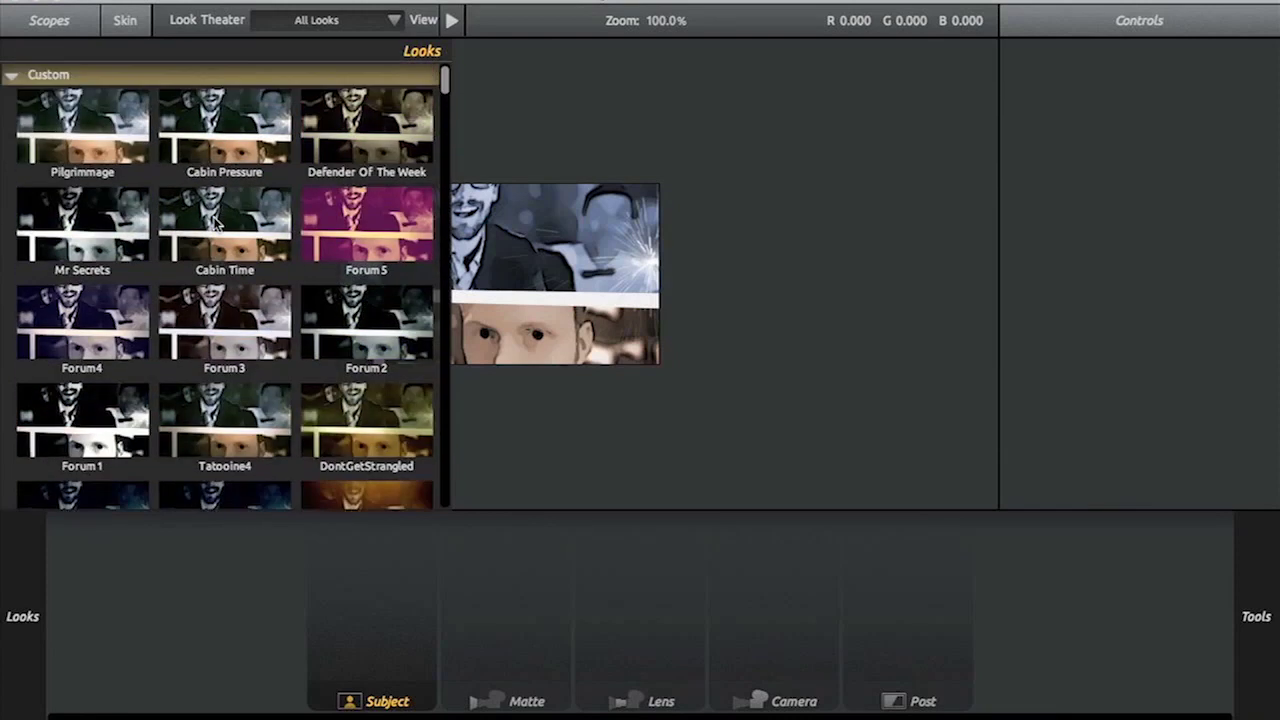
pyautogui.scroll(-1, 214, 222)
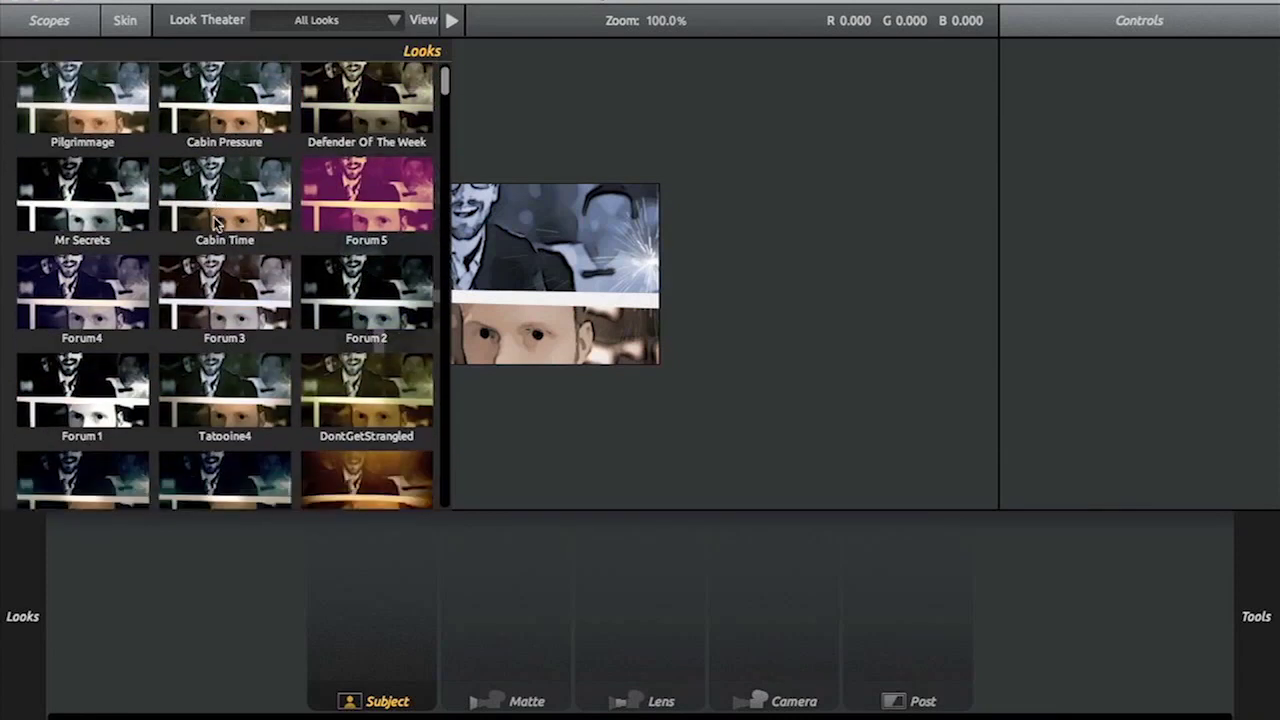
pyautogui.click(235, 400)
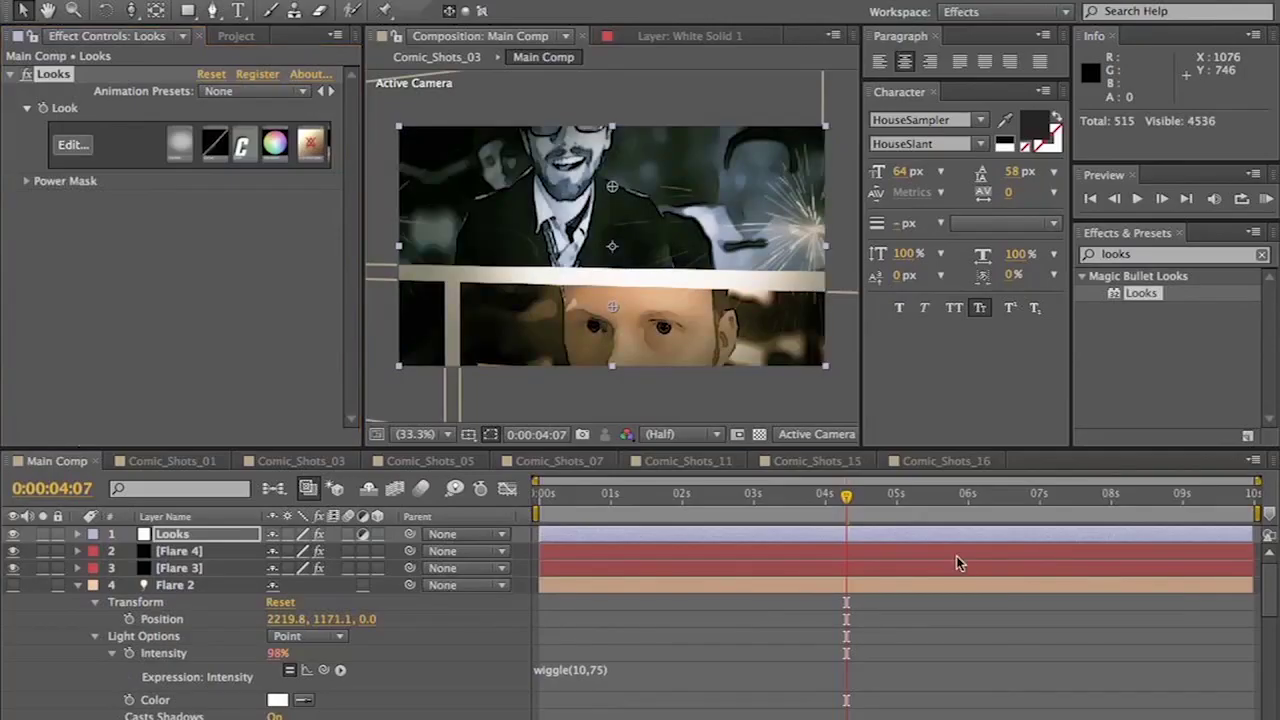
pyautogui.click(700, 492)
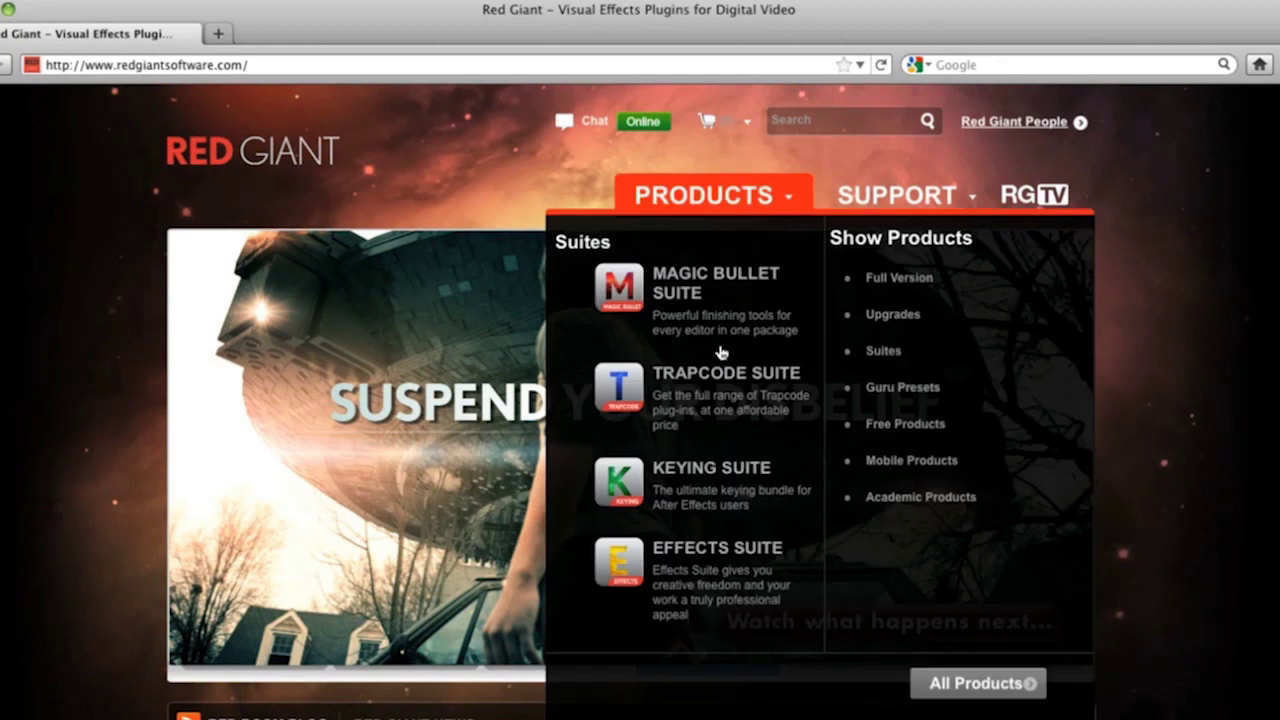
# - On the Red Giant website, open the Trapcode Suite product page and its free trial download form
pyautogui.click(722, 373)
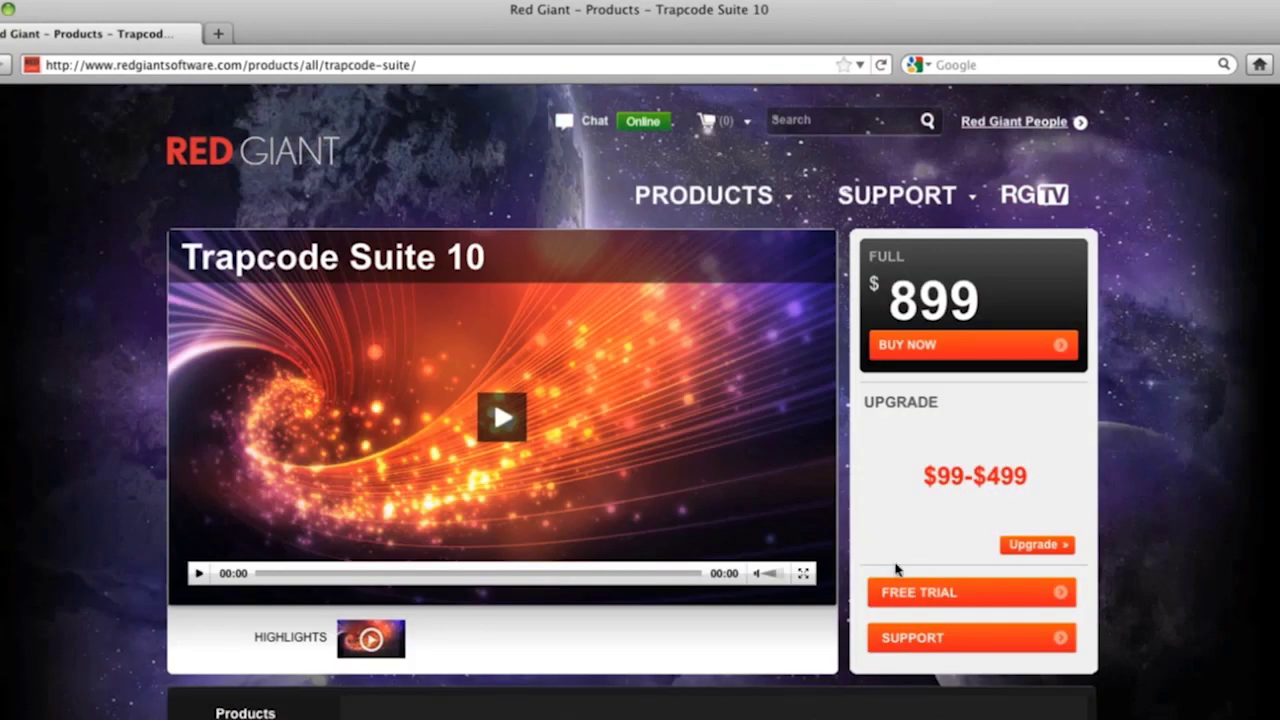
pyautogui.click(924, 605)
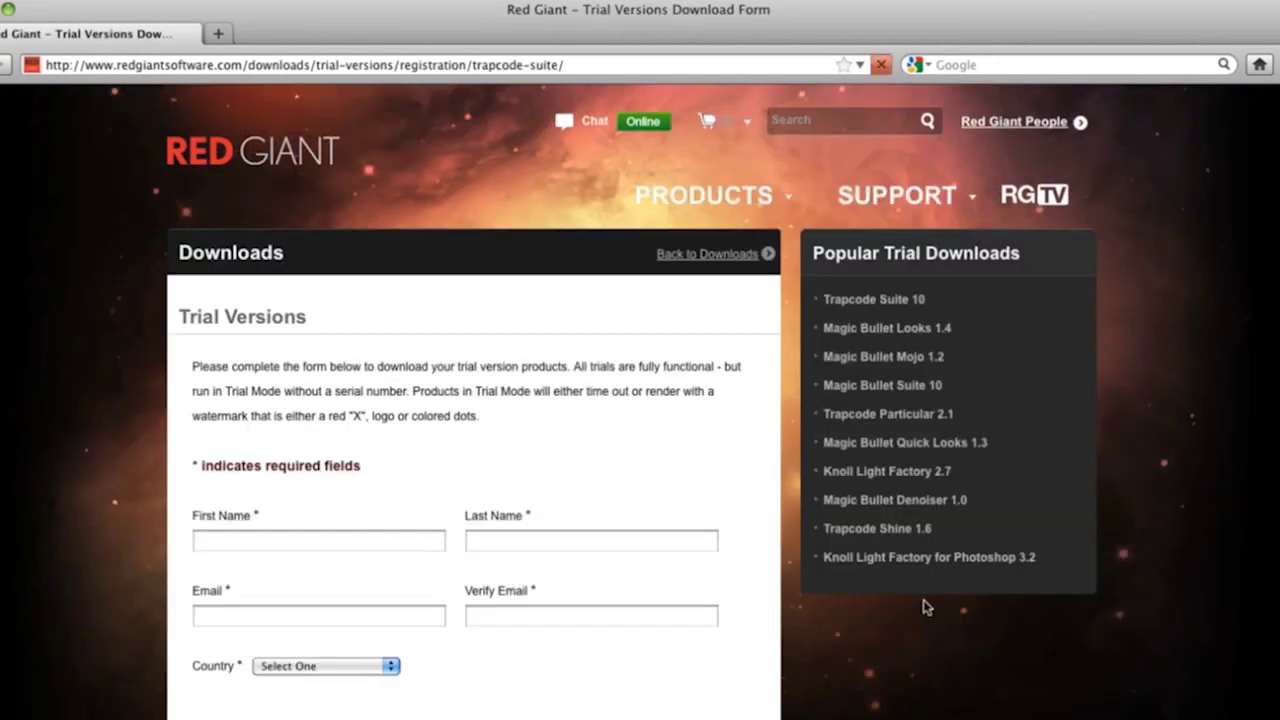